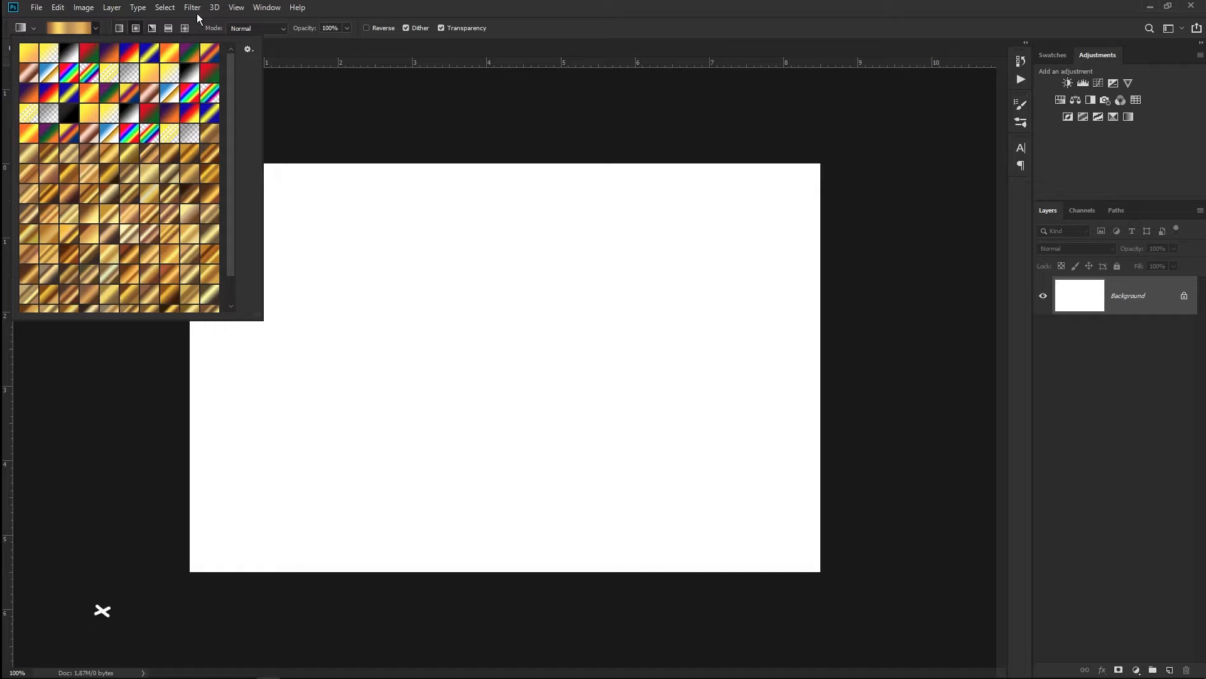
- Draw a black-filled Rectangle 1 covering the whole canvas, then move over to Illustrator
left_click(96, 30)
left_click(96, 30)
left_click(36, 237)
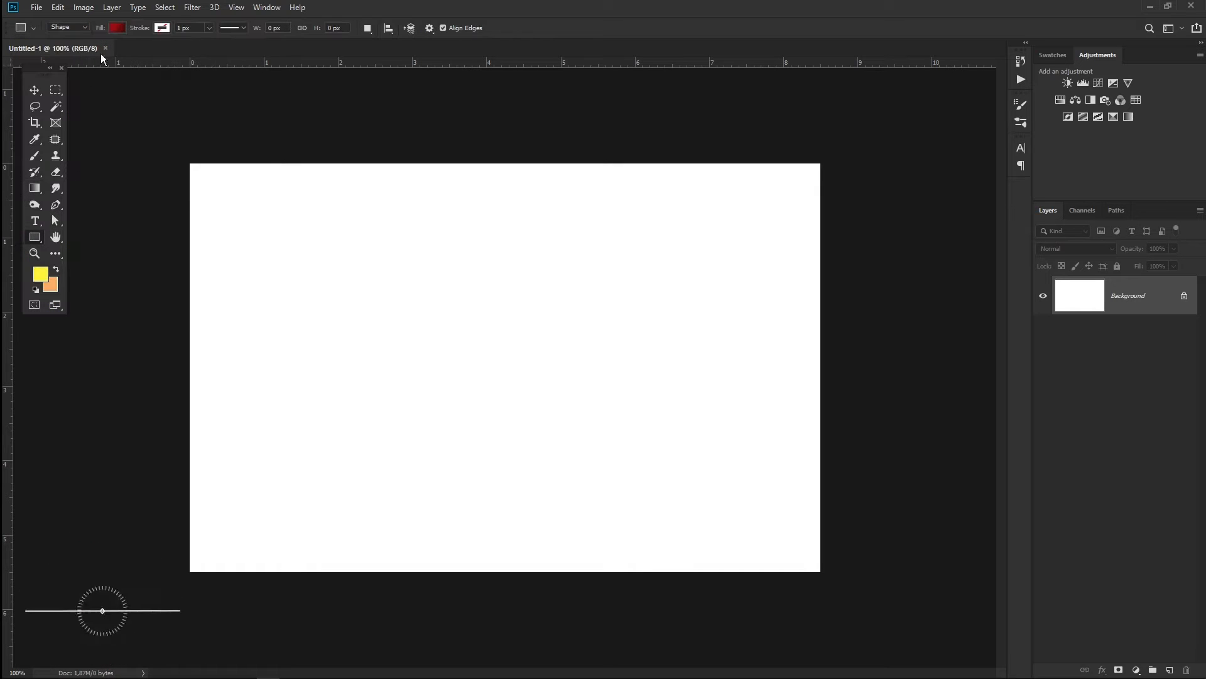
left_click(118, 29)
left_click(88, 52)
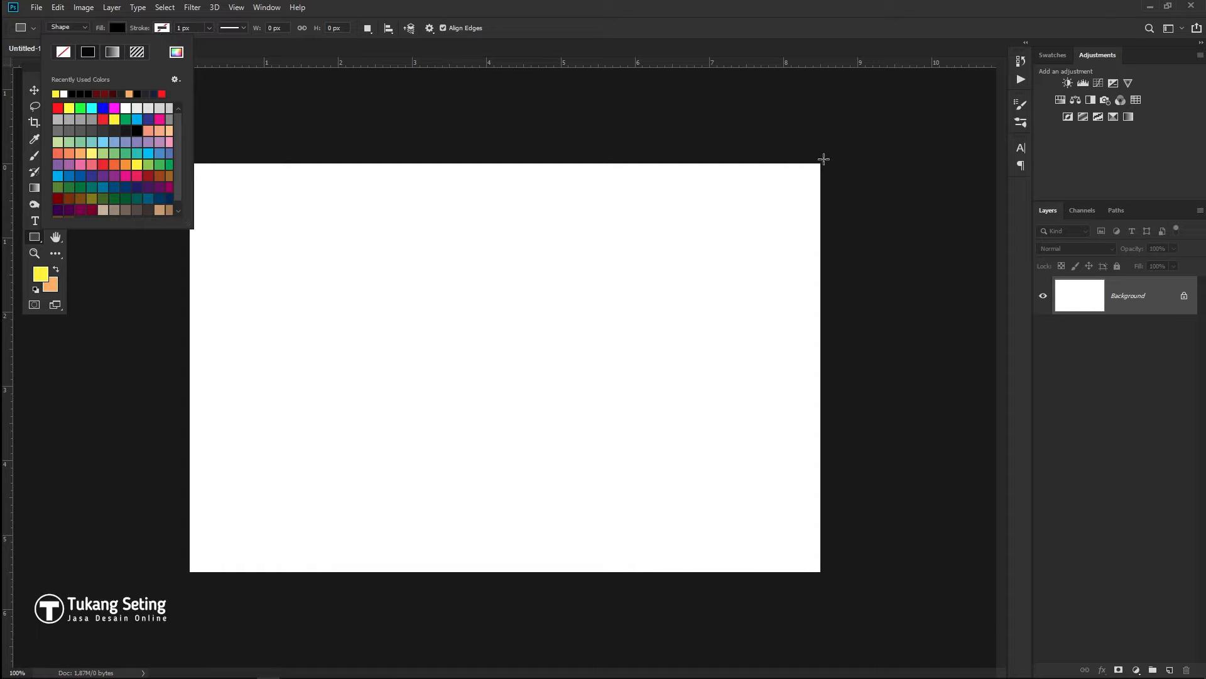
left_click_drag(825, 158, 184, 579)
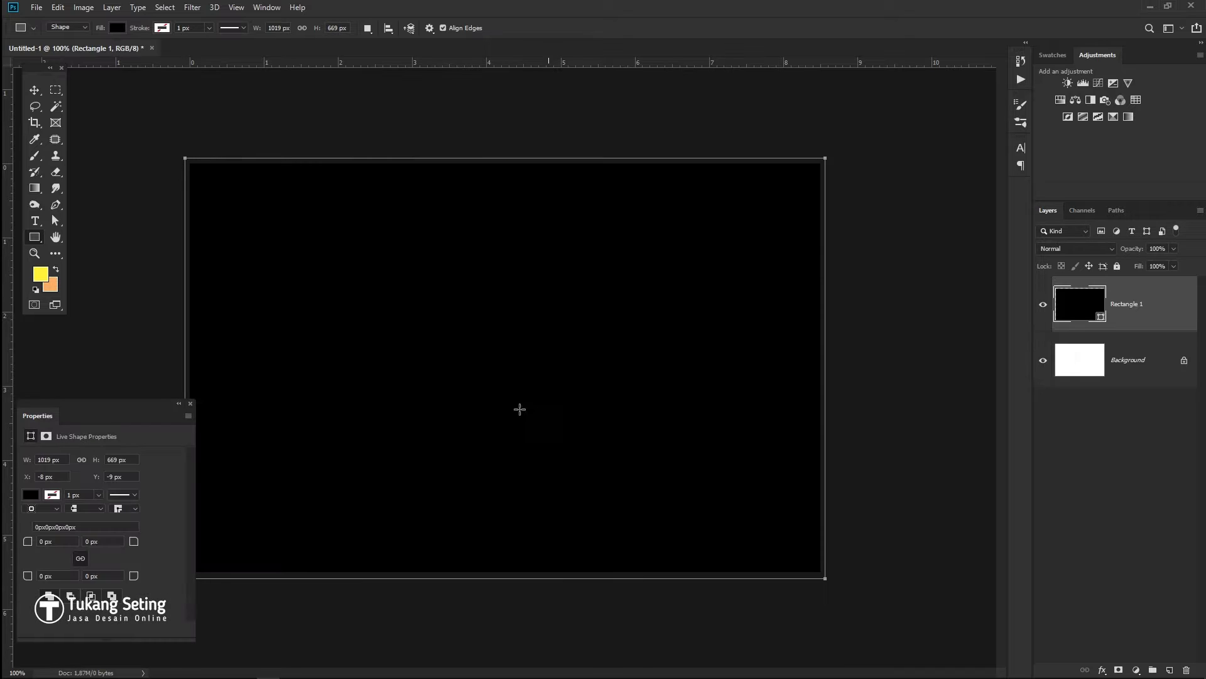
left_click(34, 90)
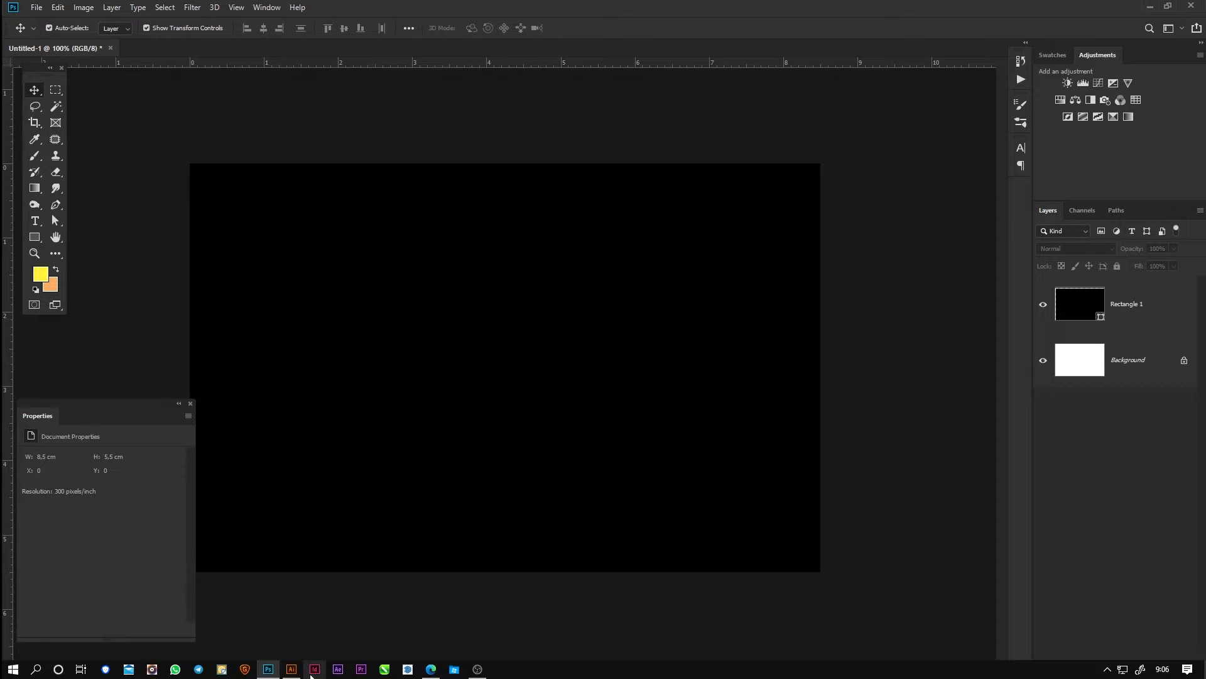
left_click(292, 668)
- Create a new blank Illustrator document
key("ctrl+n")
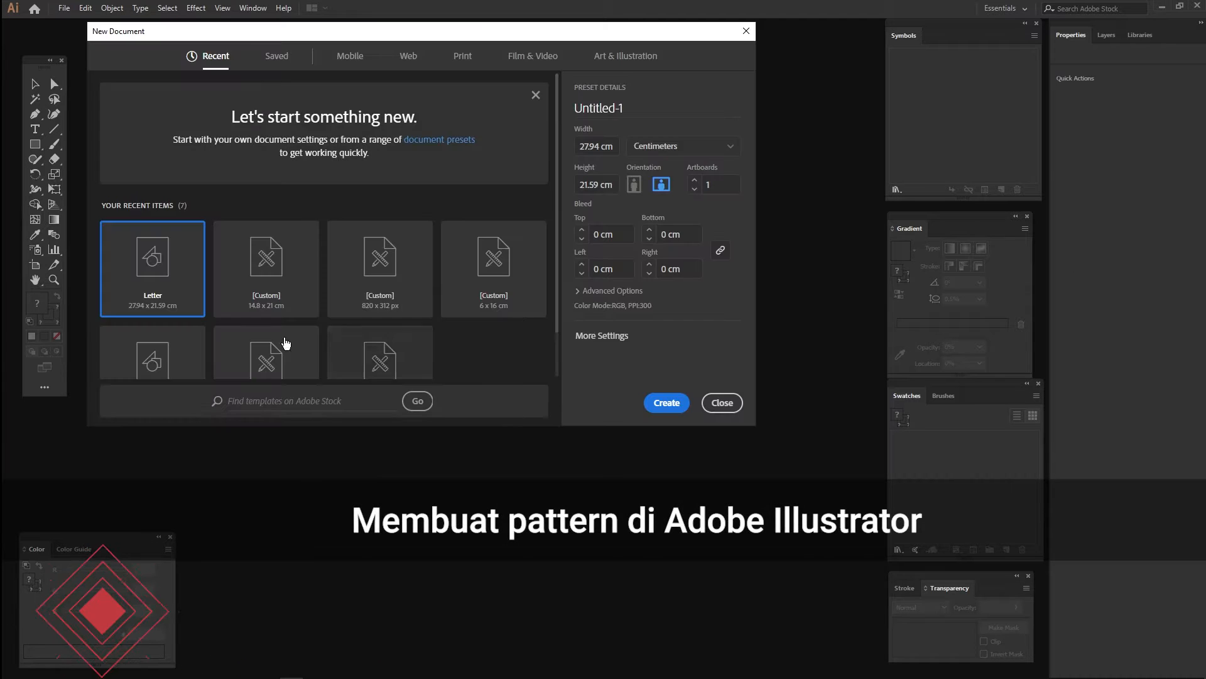
left_click(662, 402)
left_click_drag(394, 285, 501, 296)
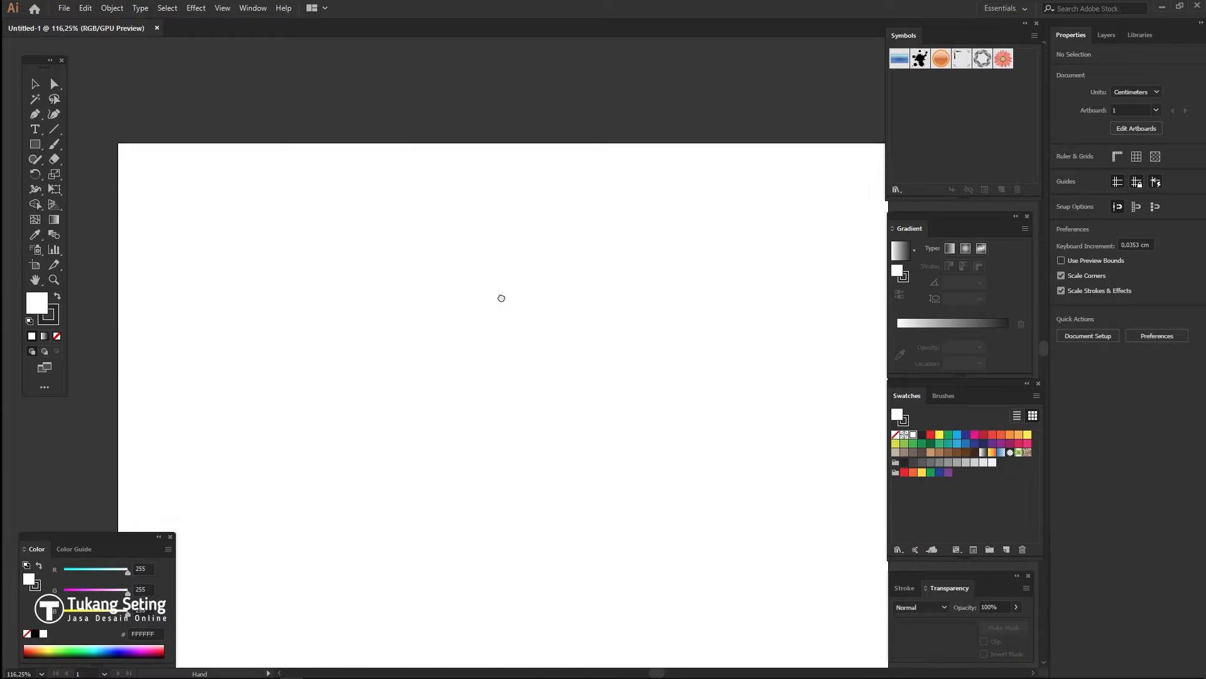
- Draw a small hexagon near the top left with black fill and no stroke
left_click_drag(35, 144, 85, 189)
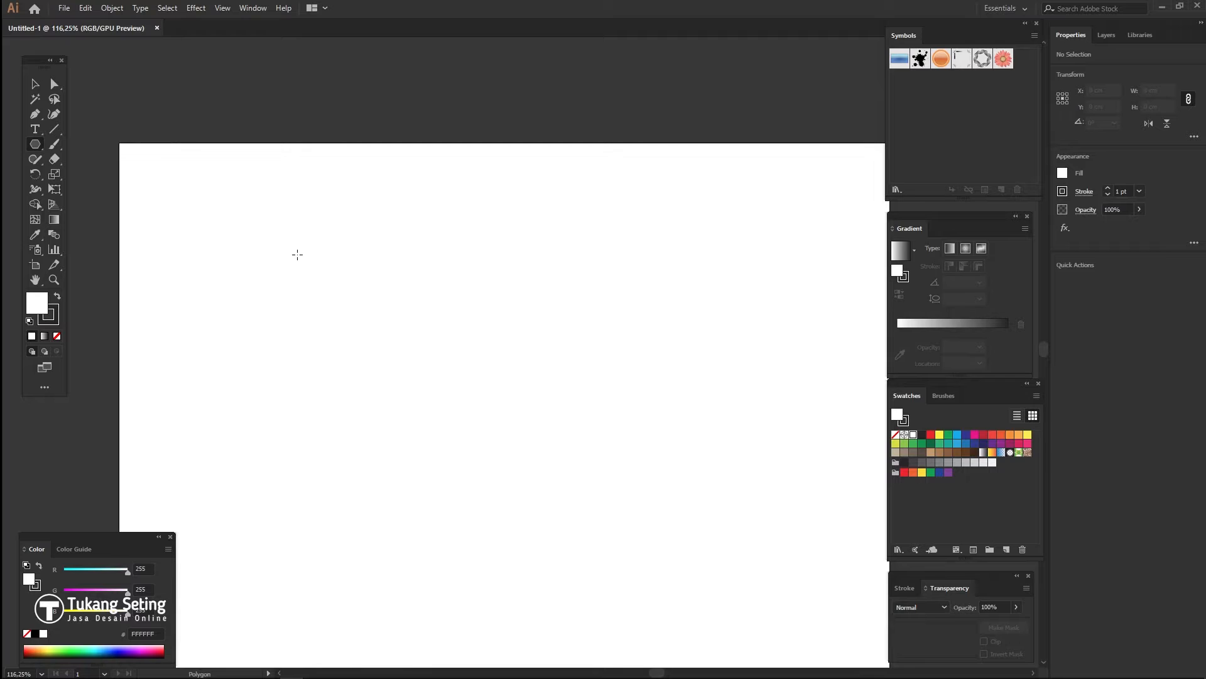
left_click_drag(306, 264, 313, 268)
key("v")
left_click(57, 296)
left_click(56, 336)
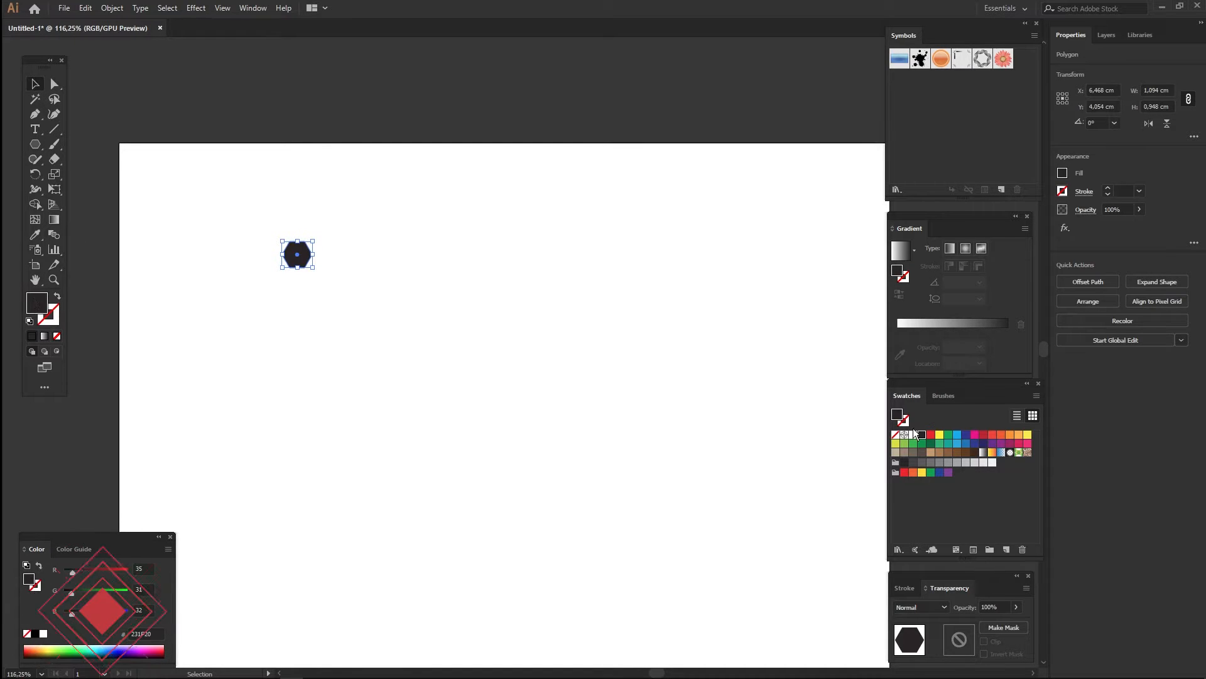
- Shrink the hexagon and copy it to the right and into the gap below
scroll(291, 288, "up", 6)
left_click_drag(414, 157, 466, 384)
left_click_drag(425, 324, 570, 331, "alt+shift")
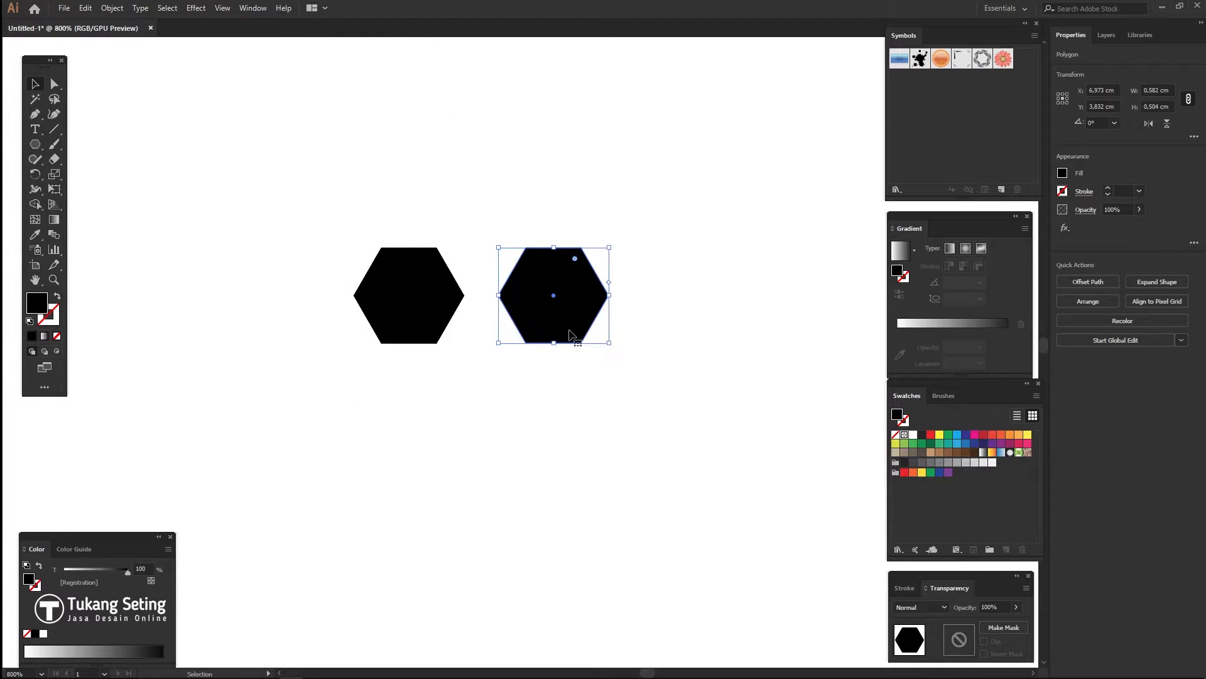
left_click_drag(570, 314, 520, 246)
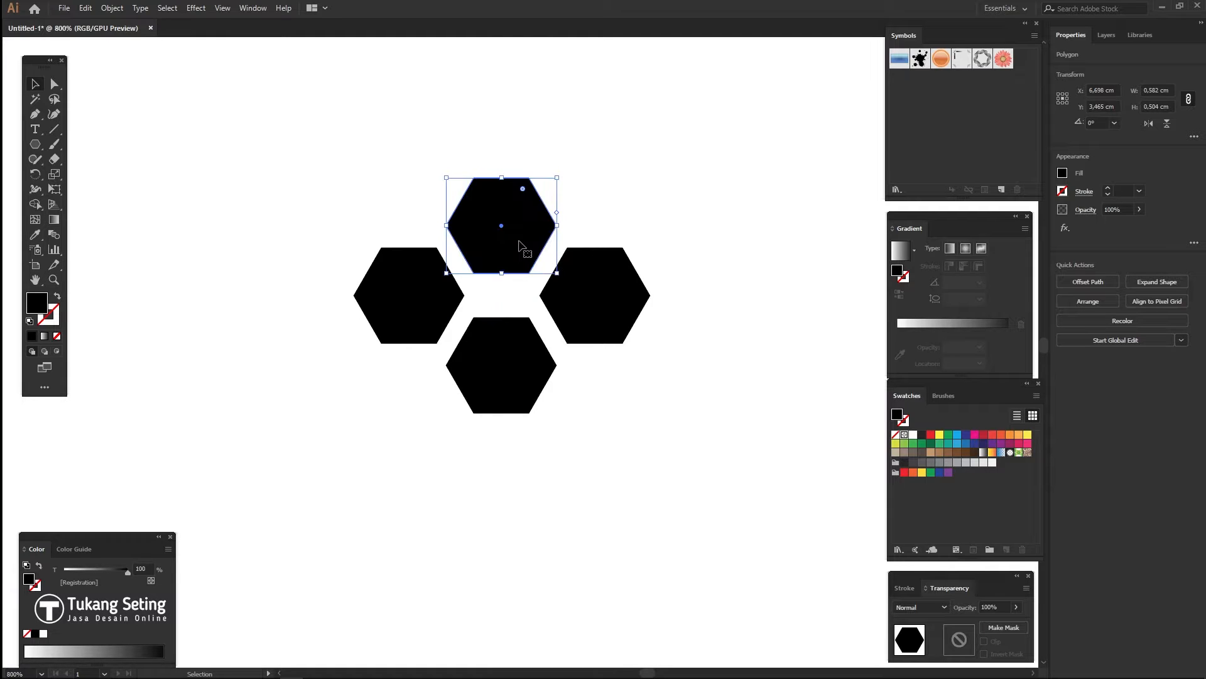
- Extend the honeycomb downward by copying the outer pair and middle hexagon, repeating with Ctrl+D
left_click_drag(396, 187, 618, 495)
key("ctrl+z")
left_click(428, 350)
left_click(409, 295)
left_click(598, 307, "shift")
left_click_drag(593, 318, 588, 442, "alt+shift")
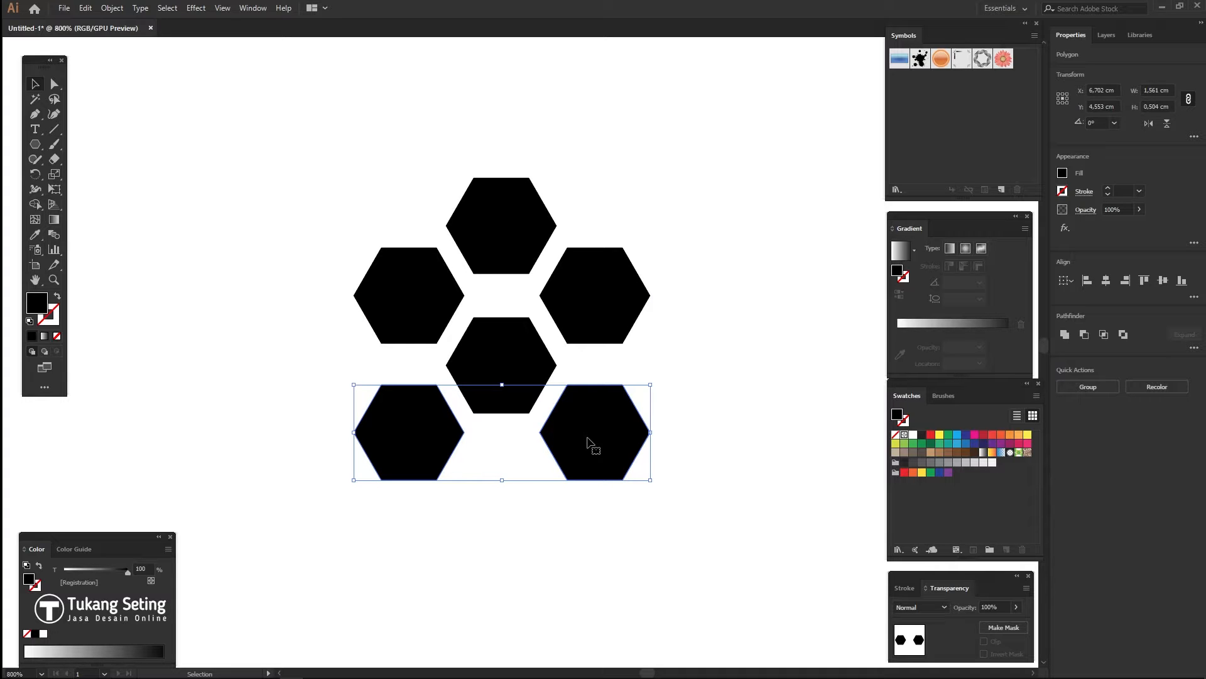
key("ctrl+d")
key("ctrl+d")
key("ctrl+d")
scroll(556, 251, "down", 3)
left_click(556, 173)
left_click_drag(556, 168, 560, 305, "alt+shift")
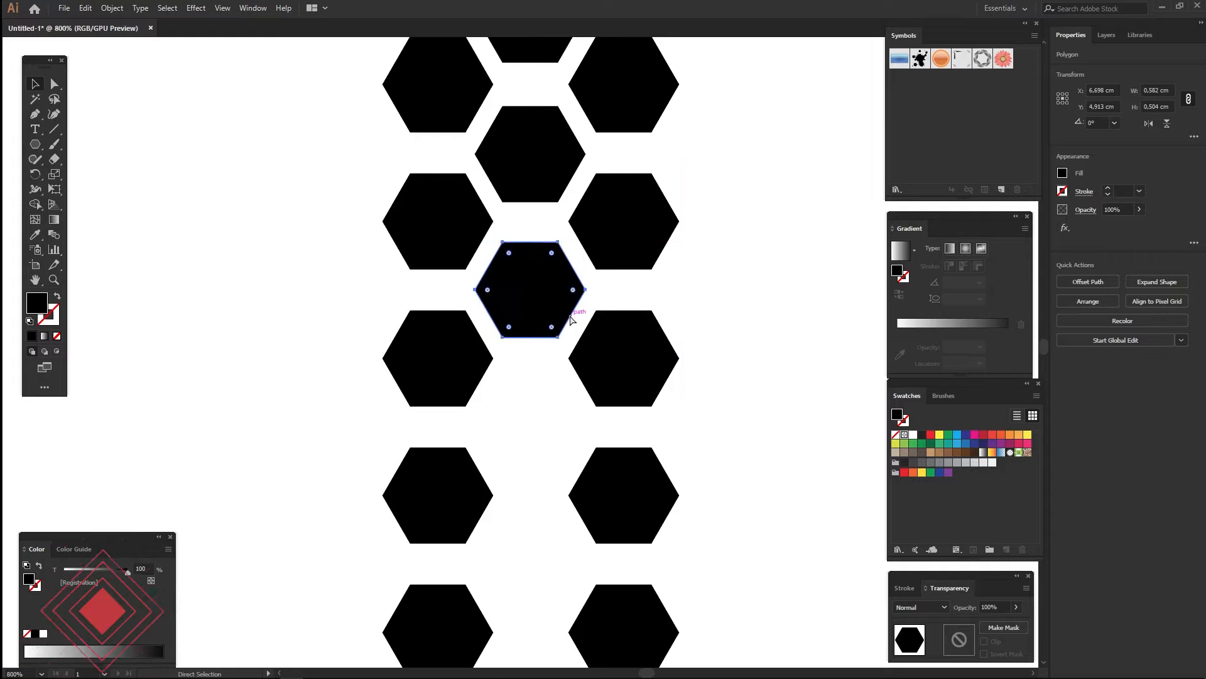
key("ctrl+d")
key("ctrl+d")
key("ctrl+d")
- Select all hexagons and copy the middle and right columns to the right
key("ctrl+minus")
key("ctrl+minus")
key("ctrl+minus")
left_click_drag(681, 259, 492, 573)
scroll(492, 574, "right", 3)
scroll(493, 574, "down", 1)
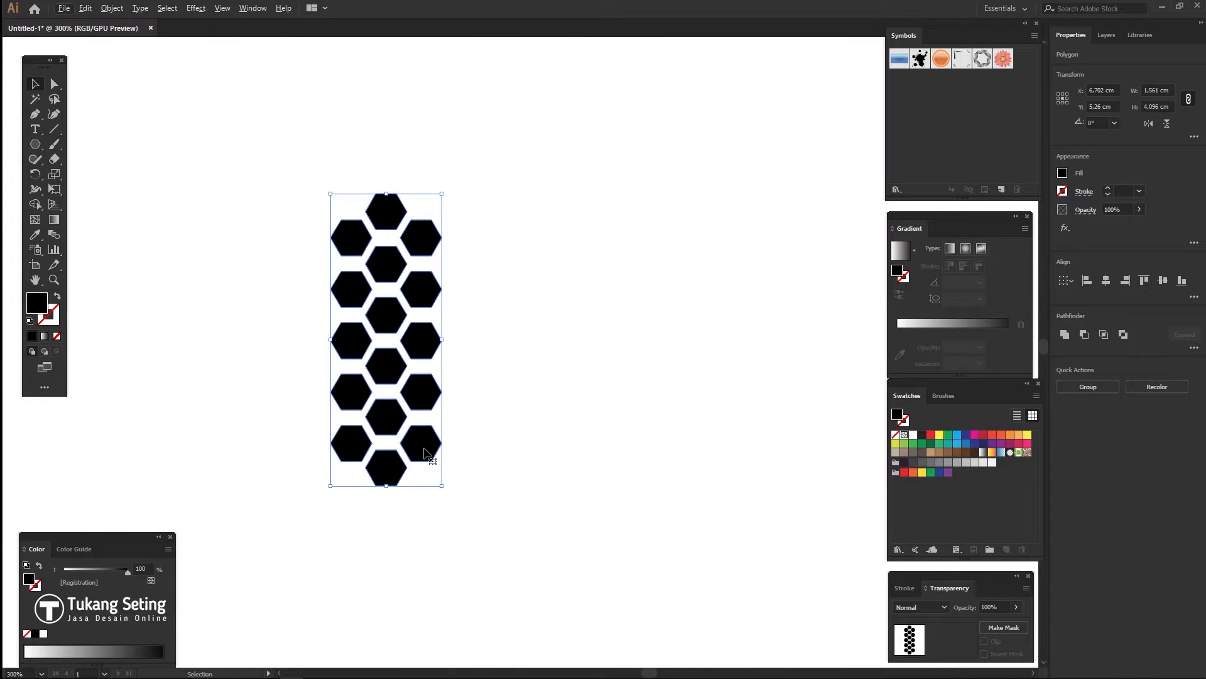
left_click_drag(509, 115, 489, 457)
- Extend the hexagon band rightward by repeating the column copy with Ctrl+D
key("ctrl+minus")
key("ctrl+minus")
key("ctrl+minus")
key("ctrl+minus")
key("ctrl+minus")
key("ctrl+minus")
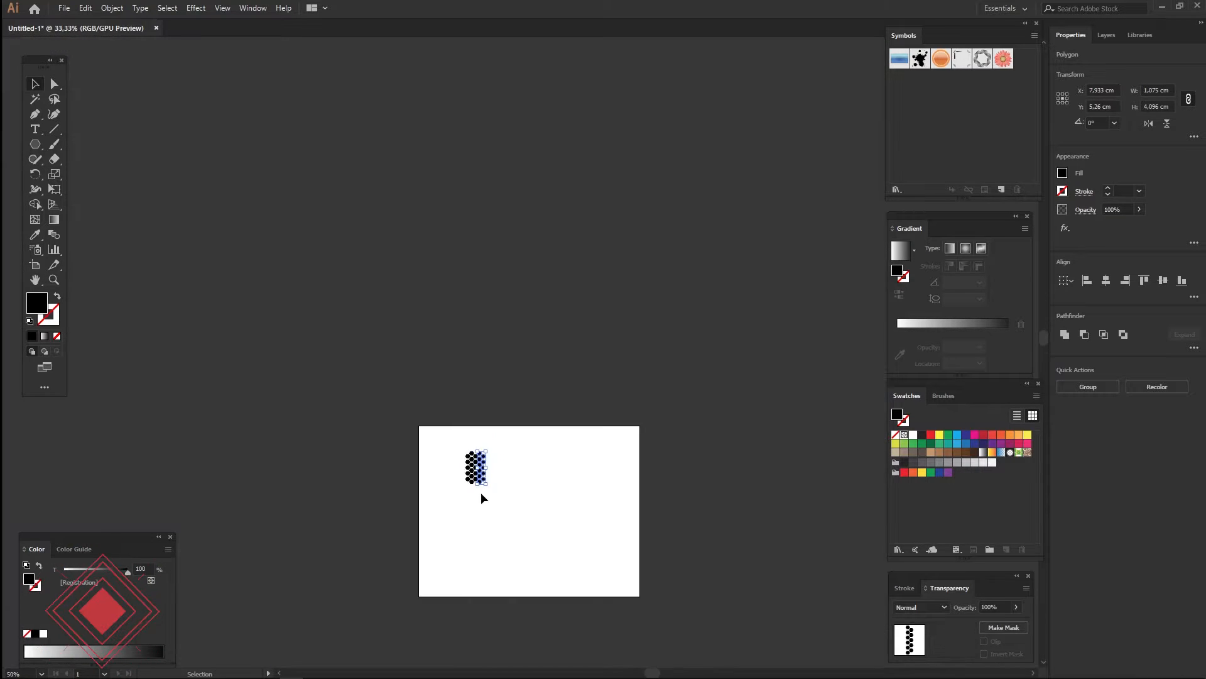
key("ctrl+d")
key("ctrl+d")
key("ctrl+d")
key("ctrl+d")
key("ctrl+d")
key("ctrl+d")
key("ctrl+d")
key("ctrl+d")
key("ctrl+d")
key("ctrl+d")
key("ctrl+d")
key("ctrl+d")
key("ctrl+d")
key("ctrl+d")
key("ctrl+d")
key("ctrl+d")
key("ctrl+d")
key("ctrl+d")
key("ctrl+d")
key("ctrl+d")
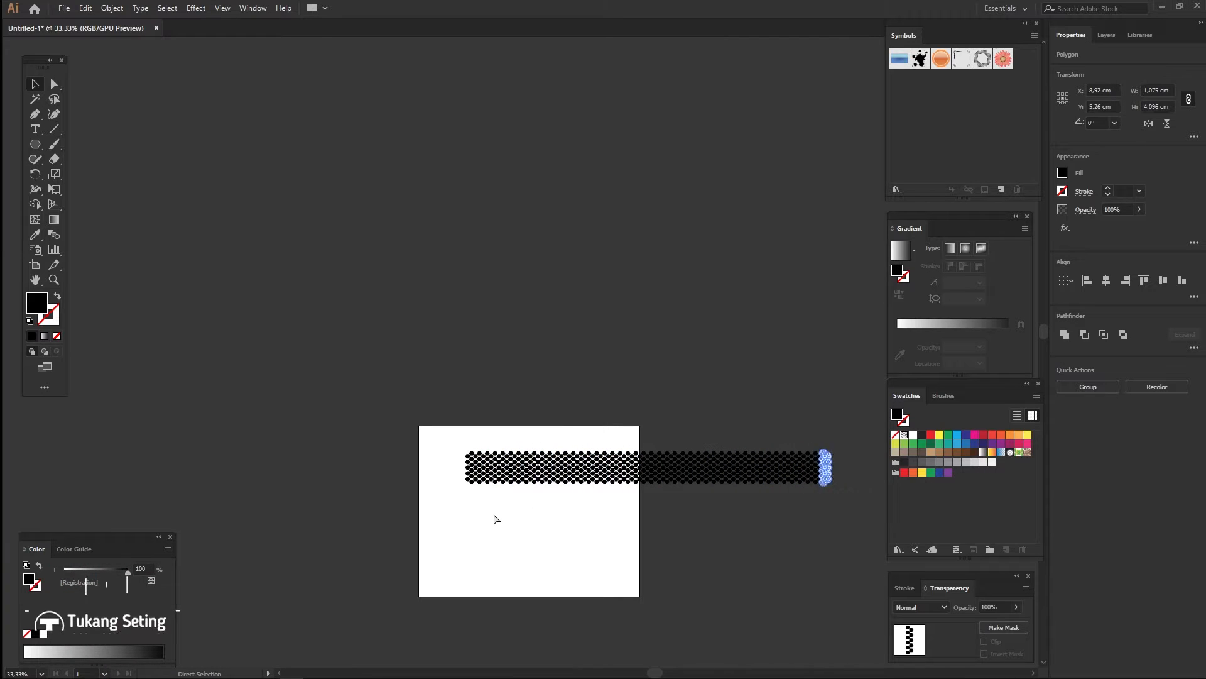
left_click_drag(541, 550, 425, 350)
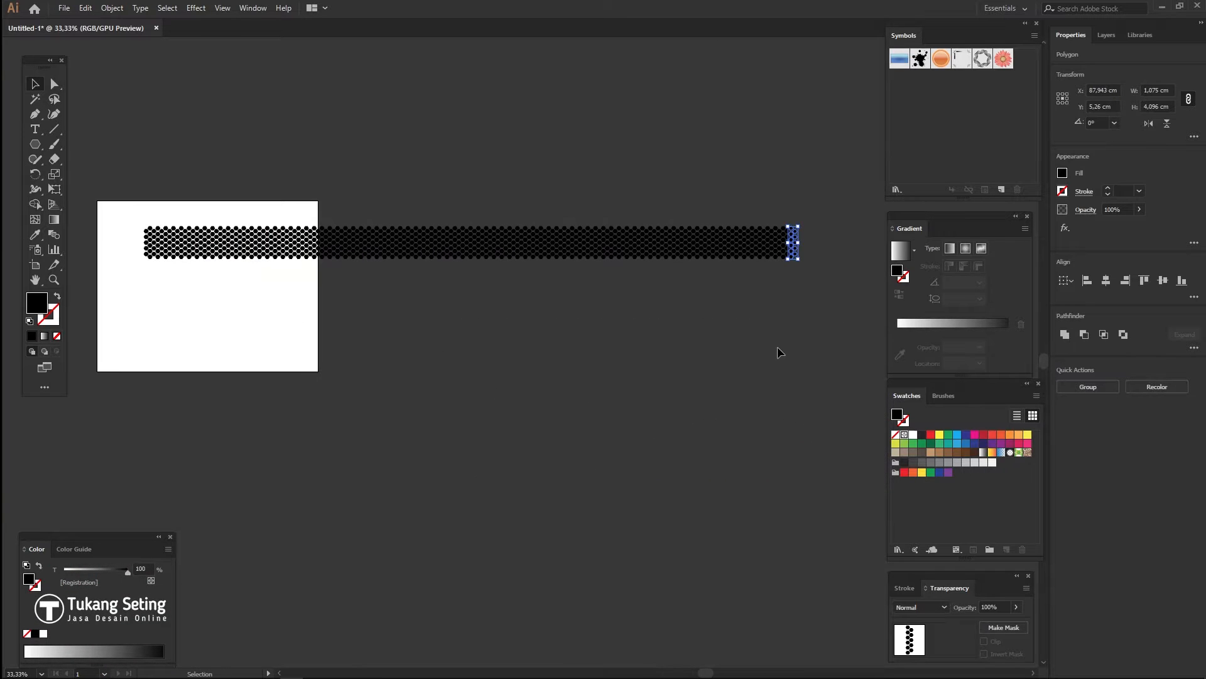
key("ctrl+d")
key("ctrl+d")
key("ctrl+d")
key("ctrl+d")
key("ctrl+d")
key("ctrl+d")
key("ctrl+d")
key("ctrl+d")
key("ctrl+d")
key("ctrl+d")
key("ctrl+d")
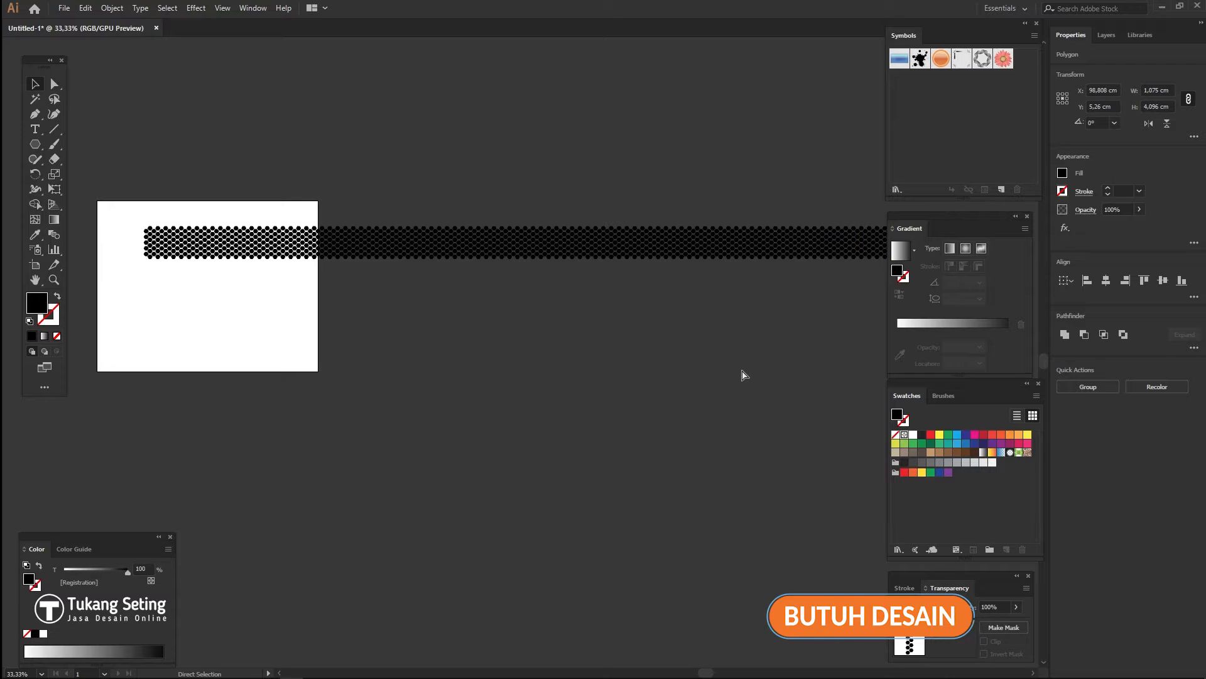
scroll(740, 371, "down", 3)
left_click_drag(855, 379, 498, 341)
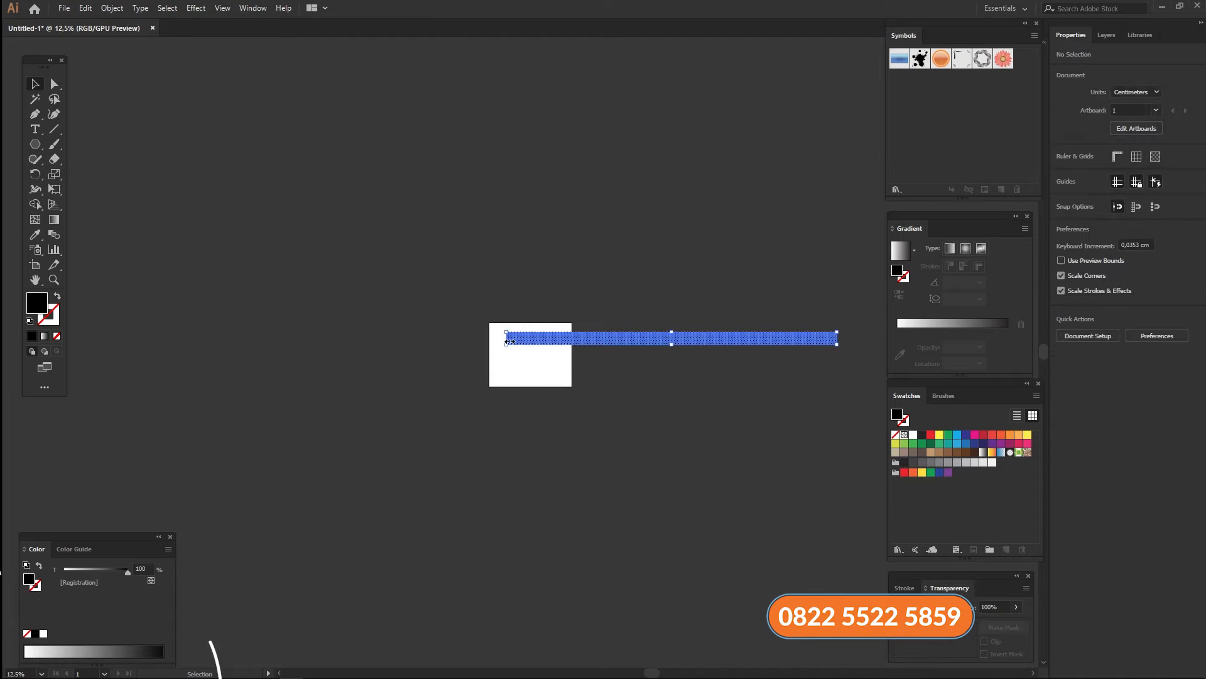
scroll(498, 341, "up", 4)
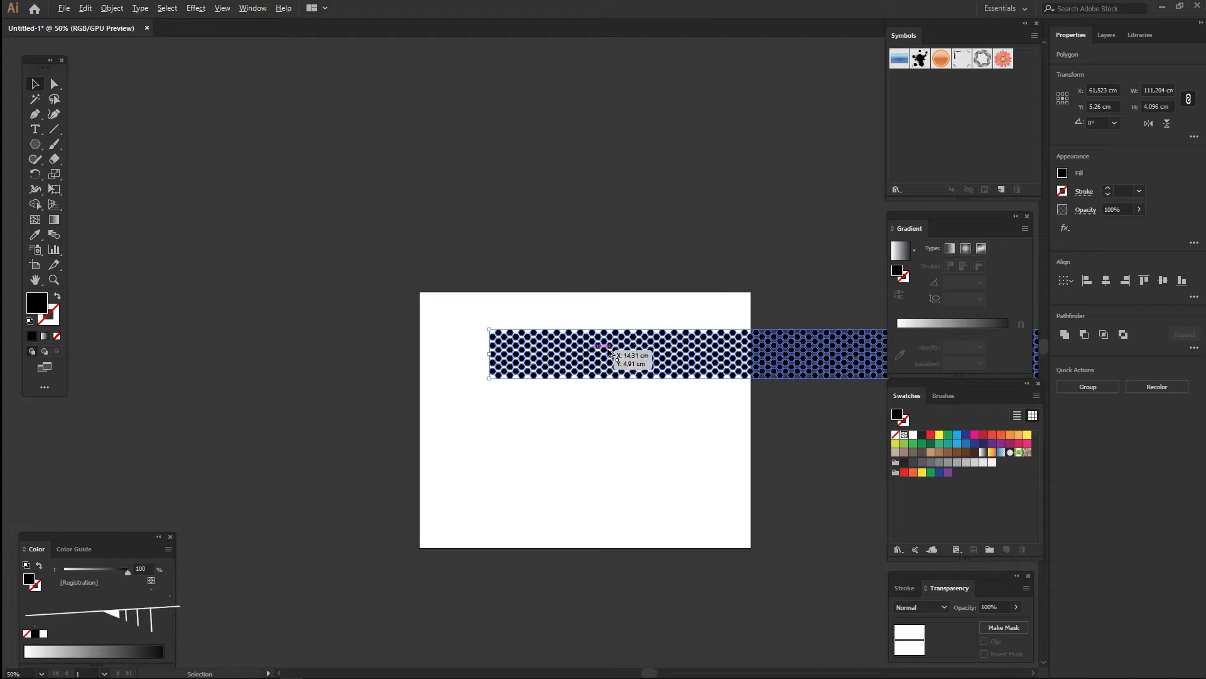
scroll(564, 353, "right", 5)
scroll(377, 399, "up", 2)
scroll(496, 399, "down", 2)
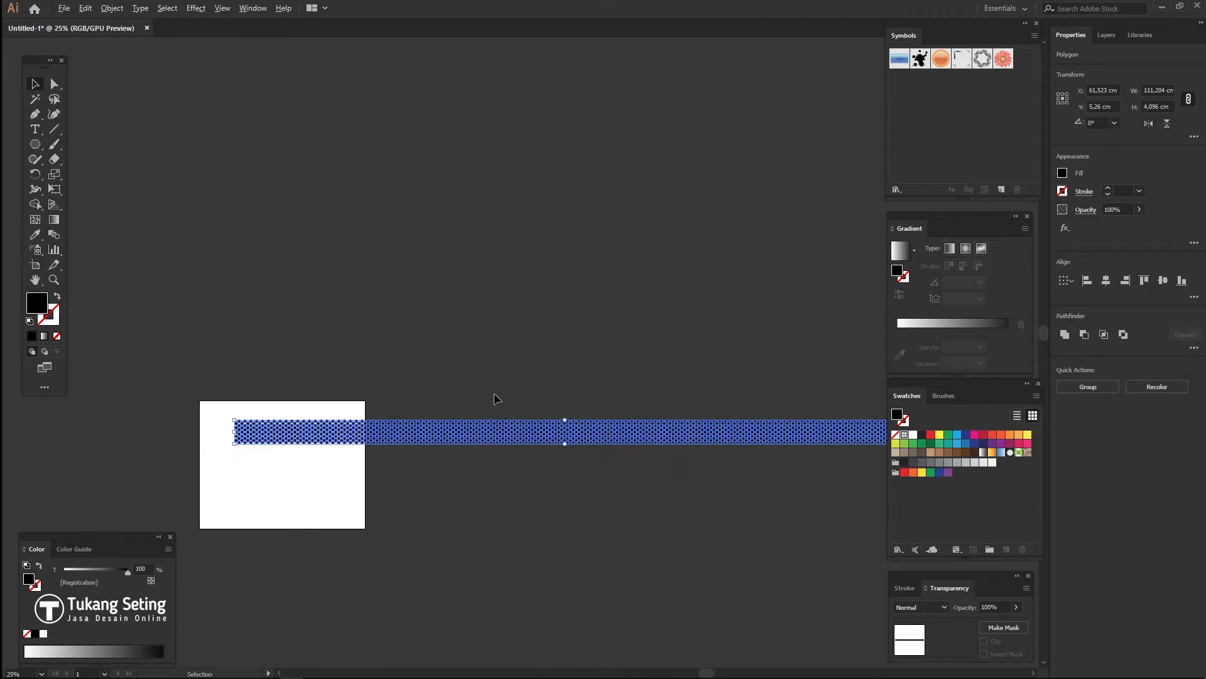
scroll(433, 399, "right", 3)
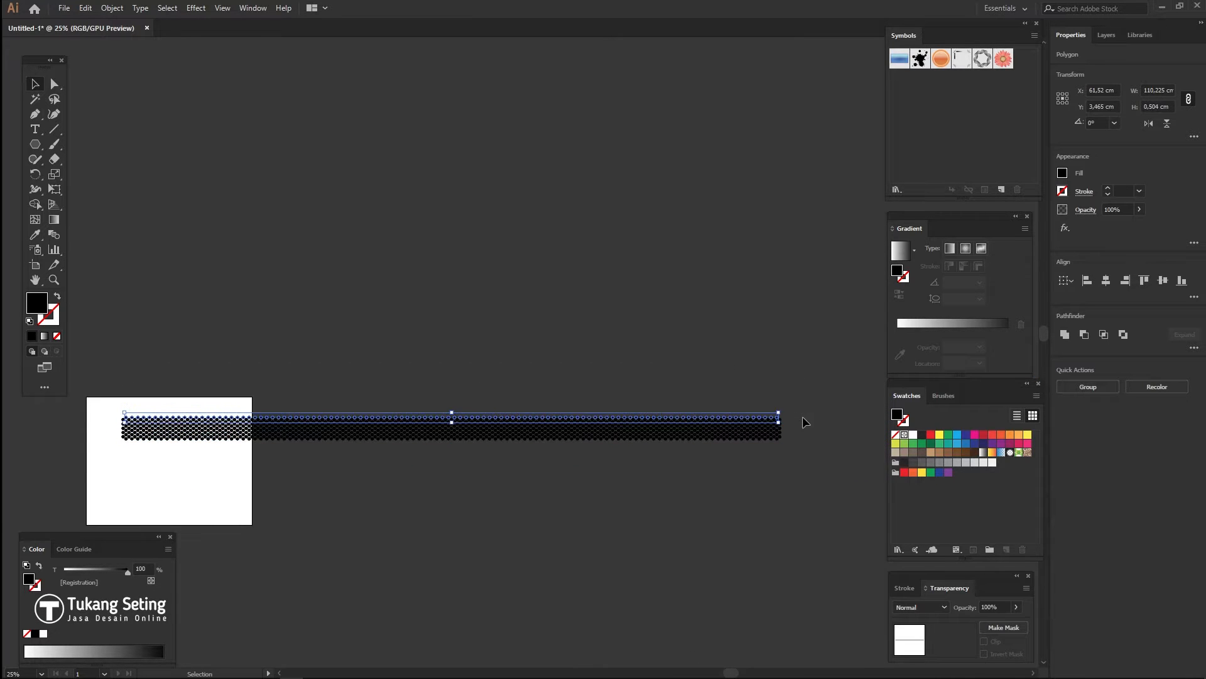
- Stack copies of the band downward into a large hexagon block and select it all for Photoshop
left_click_drag(120, 442, 115, 419)
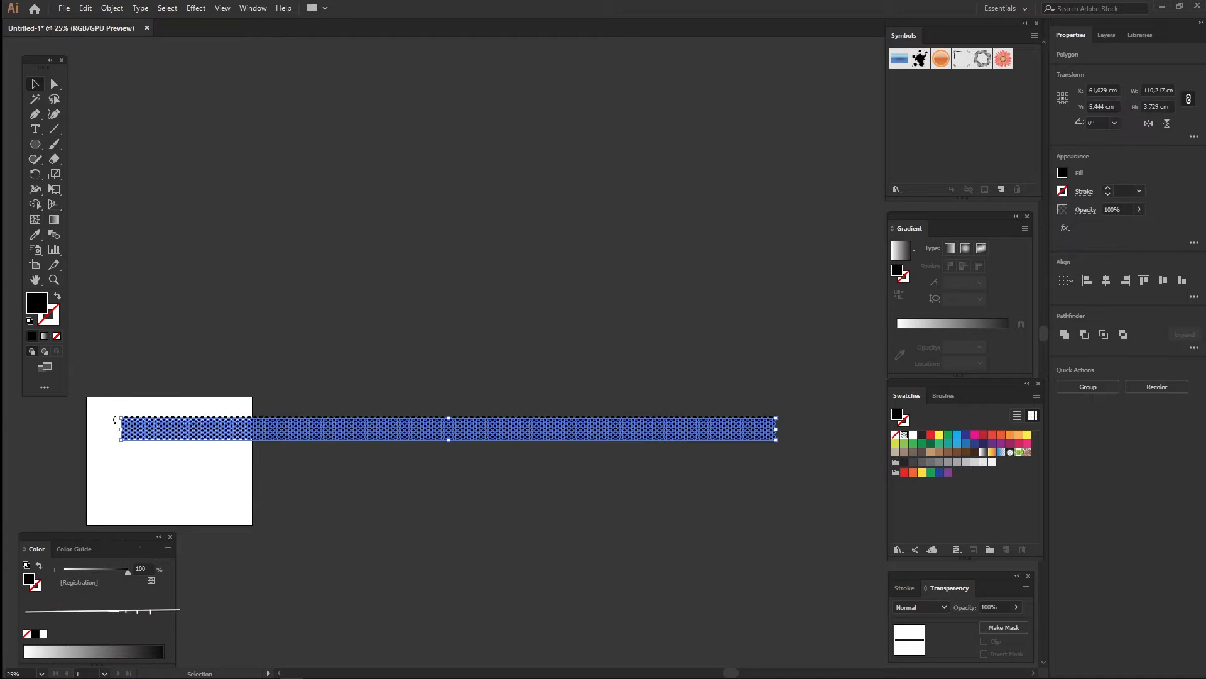
scroll(115, 419, "up", 7)
left_click_drag(279, 353, 290, 604)
scroll(289, 604, "down", 8)
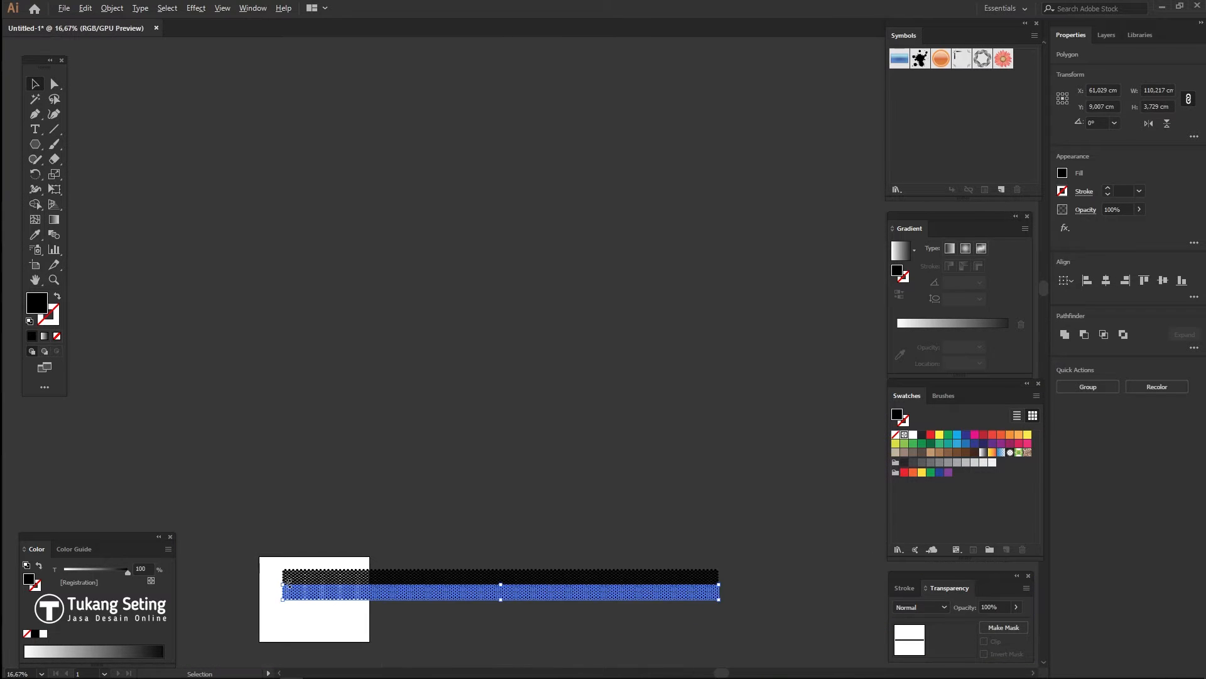
scroll(331, 610, "down", 5)
key("ctrl+d")
key("ctrl+d")
key("ctrl+d")
key("ctrl+d")
key("ctrl+d")
key("ctrl+d")
key("ctrl+d")
key("ctrl+d")
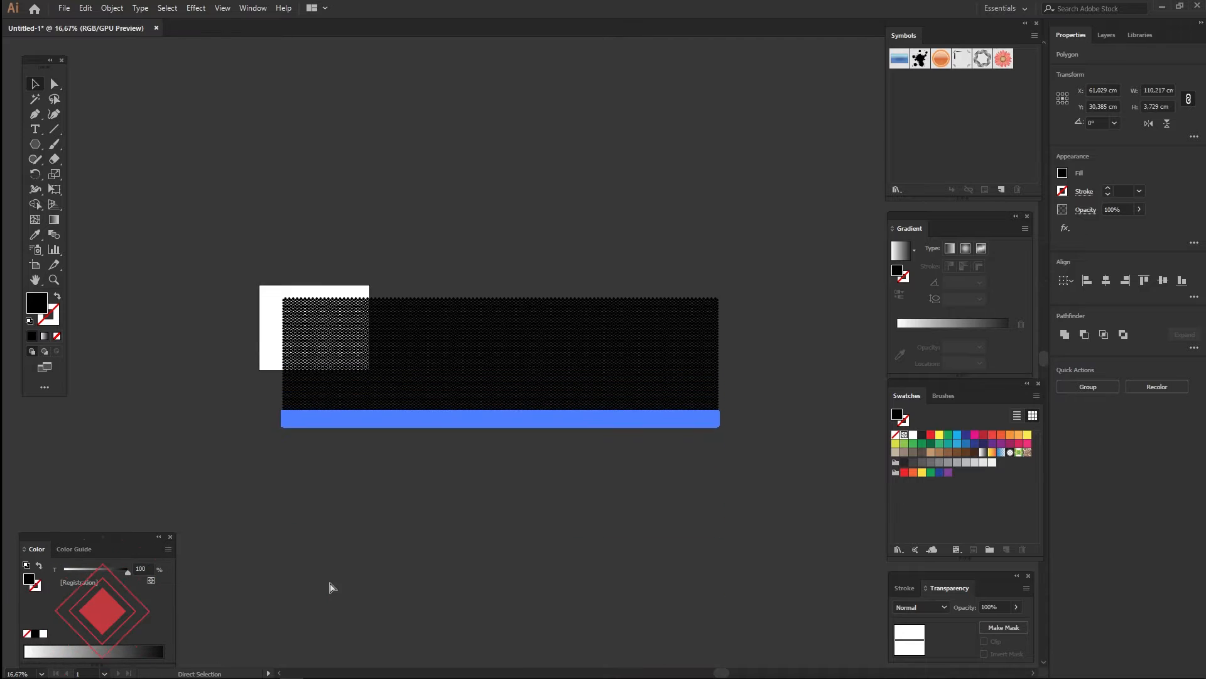
key("ctrl+d")
key("ctrl+d")
key("ctrl+d")
key("ctrl+d")
key("ctrl+d")
key("ctrl+d")
key("ctrl+d")
key("ctrl+d")
key("ctrl+d")
key("ctrl+d")
key("ctrl+d")
key("ctrl+d")
left_click(218, 295)
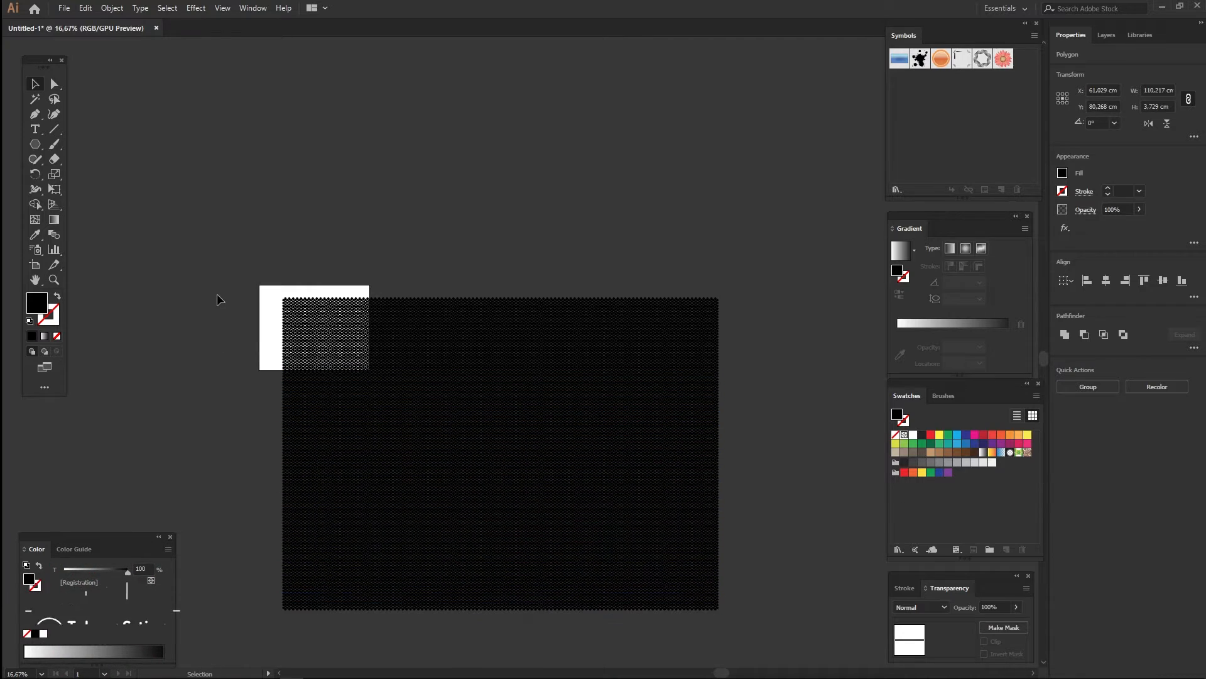
key("ctrl+a")
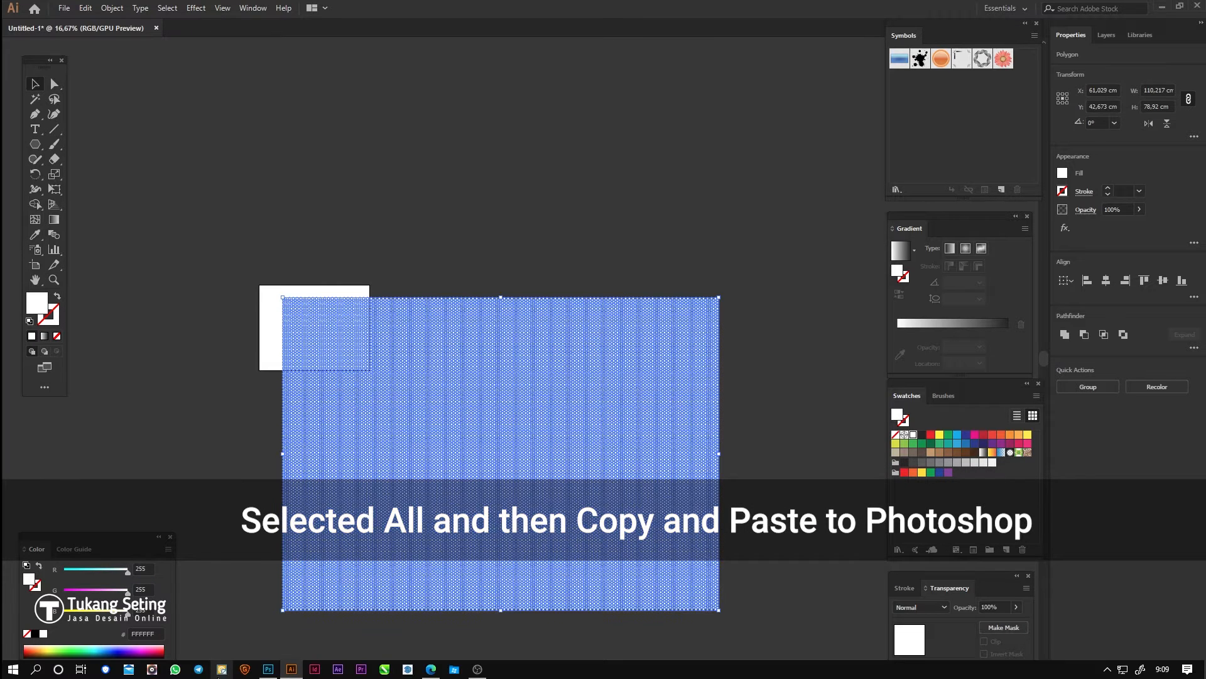
key("alt+Tab")
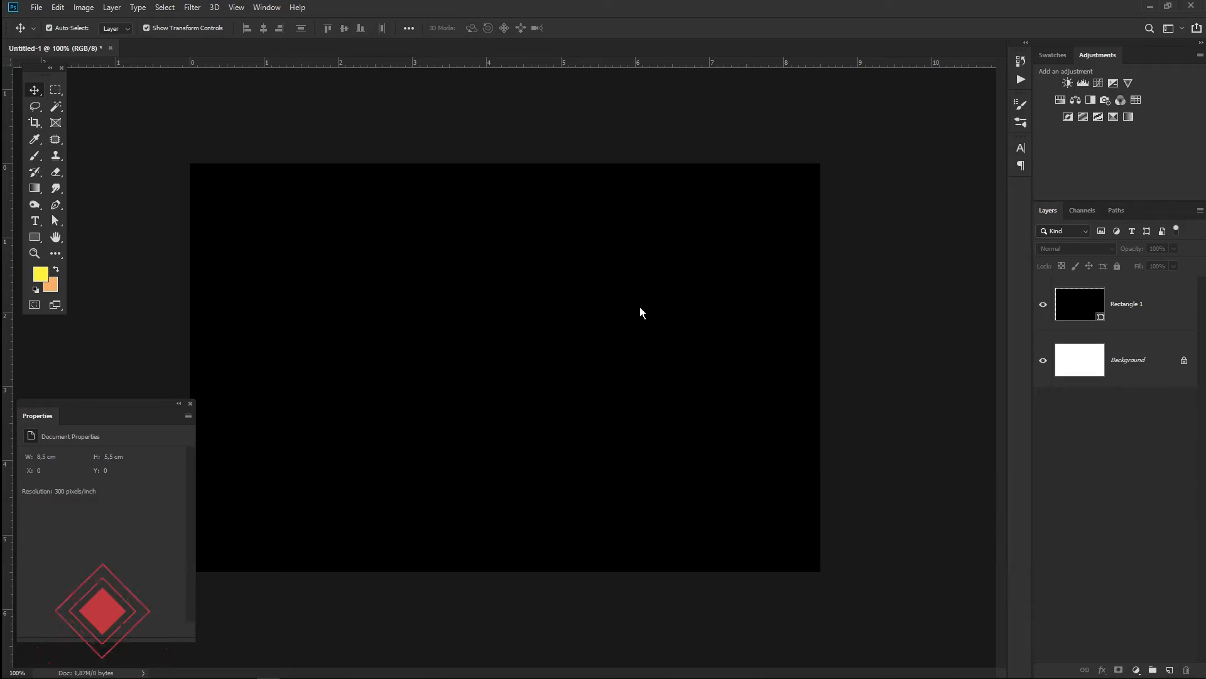
- Paste the honeycomb as a Vector Smart Object and enlarge it past the card edges
key("ctrl+v")
left_click(853, 191)
scroll(666, 435, "down", 7)
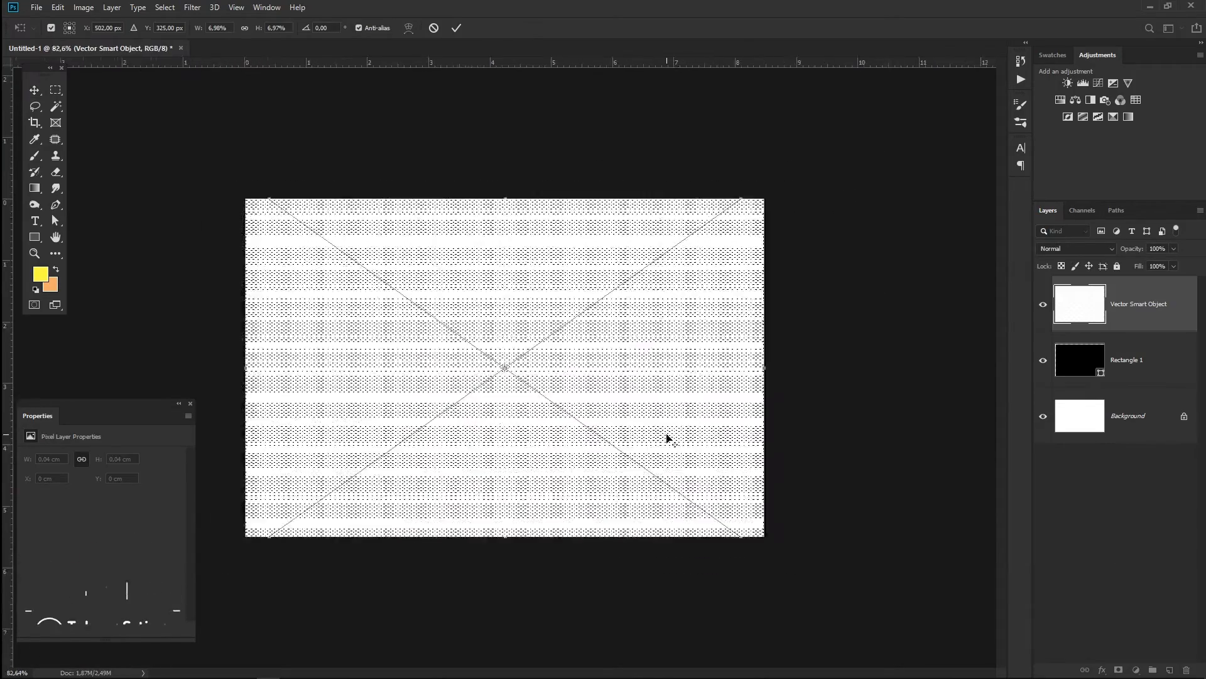
left_click_drag(652, 260, 793, 174)
scroll(538, 445, "up", 7)
scroll(525, 475, "down", 8)
left_click_drag(733, 202, 763, 183)
key("Return")
scroll(503, 425, "up", 5)
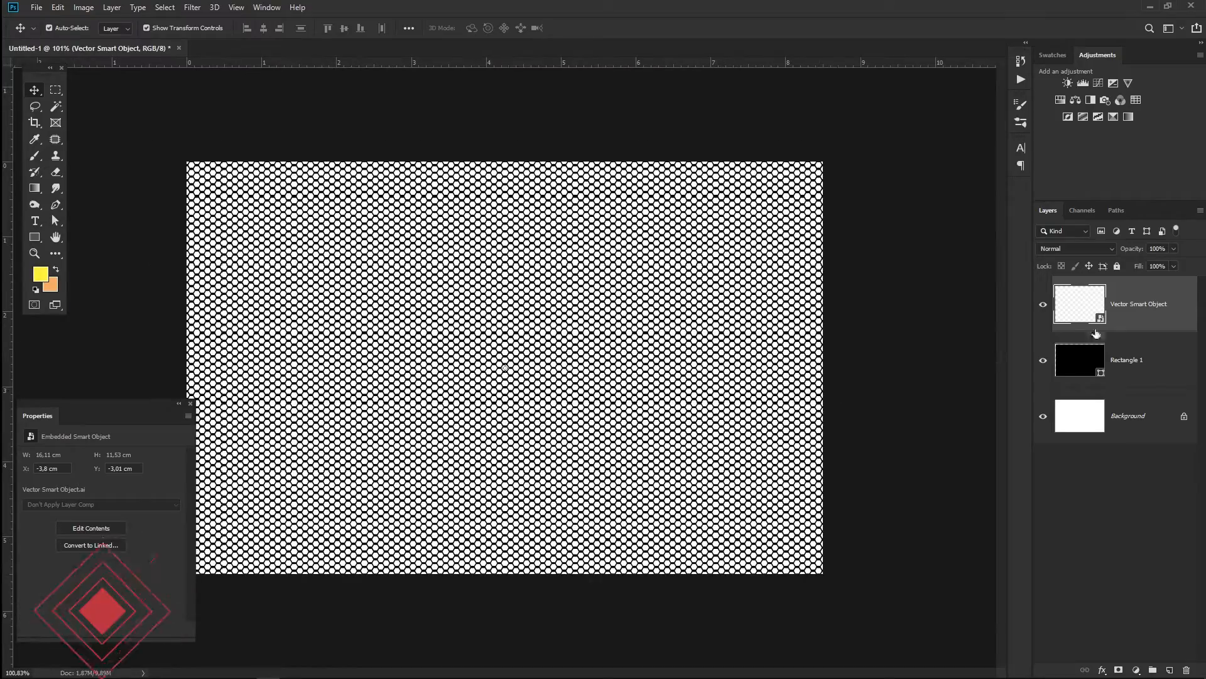
left_click_drag(1096, 334, 1075, 393)
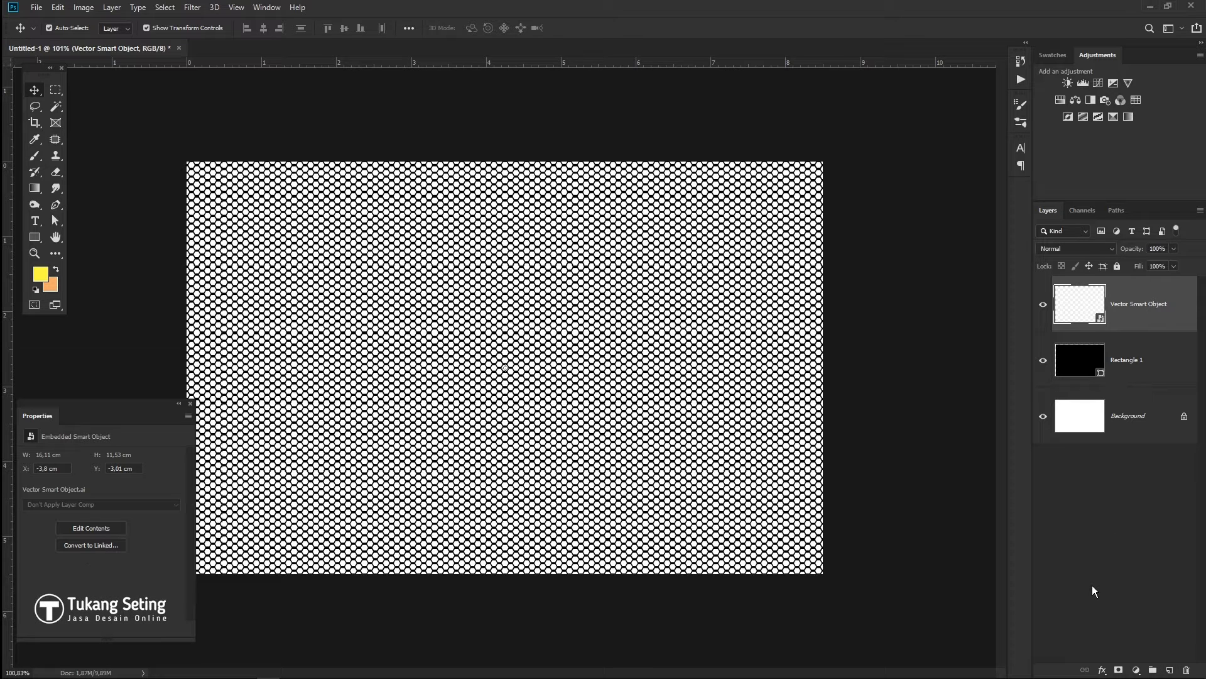
- Add a Gradient Overlay to the pattern layer with a dark grey to black gradient
left_click(1102, 670)
left_click(1131, 638)
left_click(963, 273)
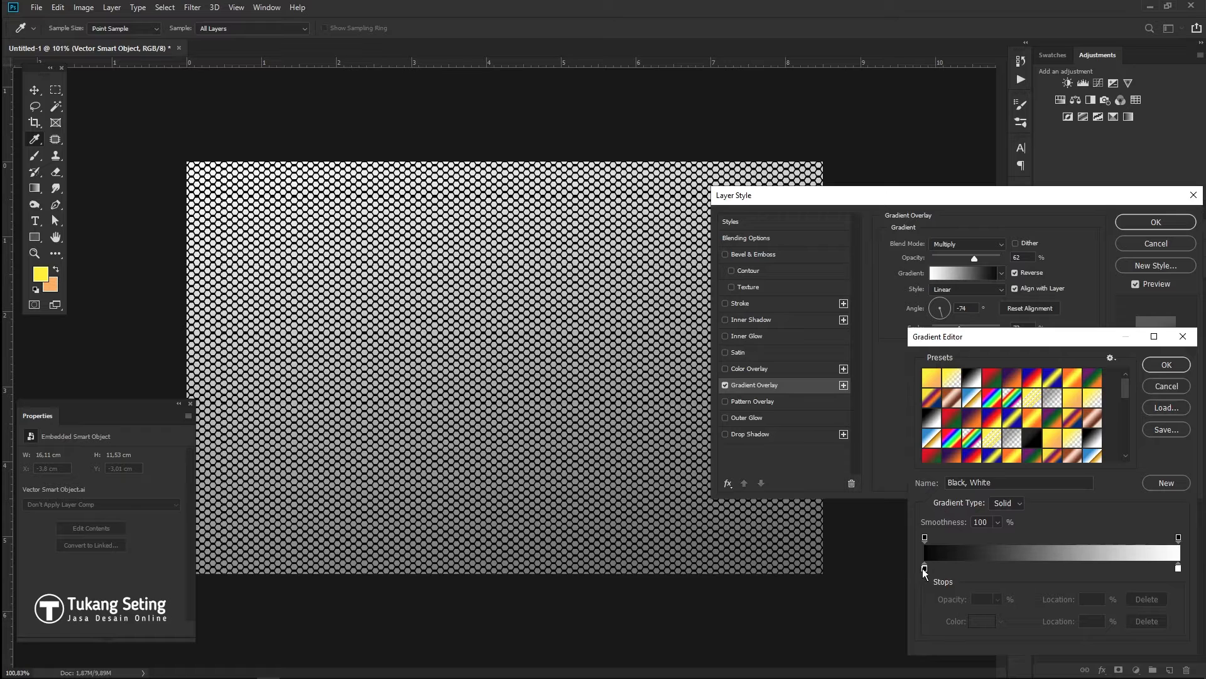
left_click(980, 622)
left_click_drag(1007, 303, 871, 304)
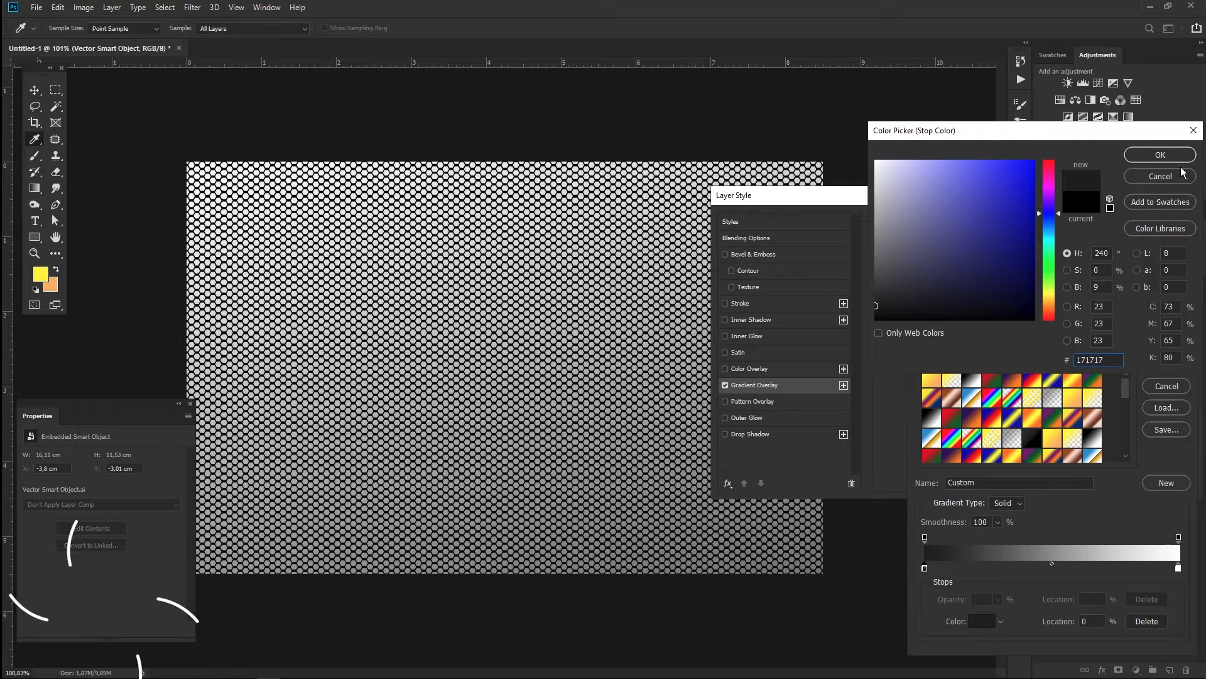
left_click(1163, 155)
left_click(1178, 568)
left_click(983, 621)
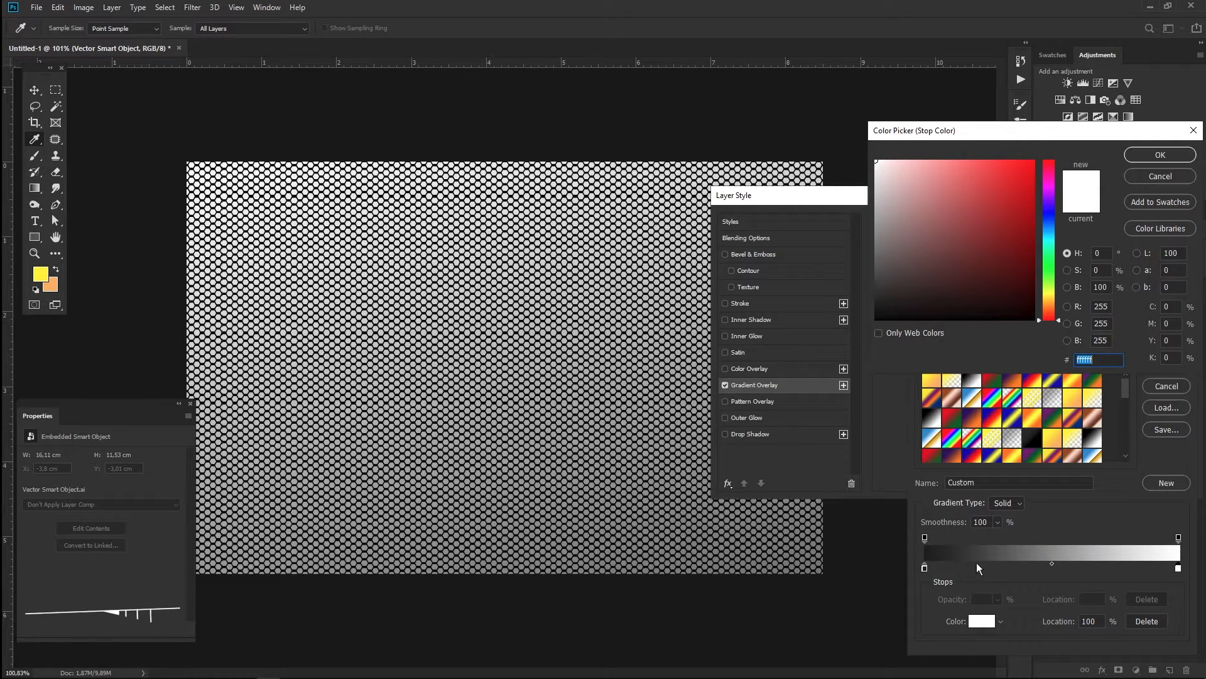
left_click_drag(911, 301, 862, 342)
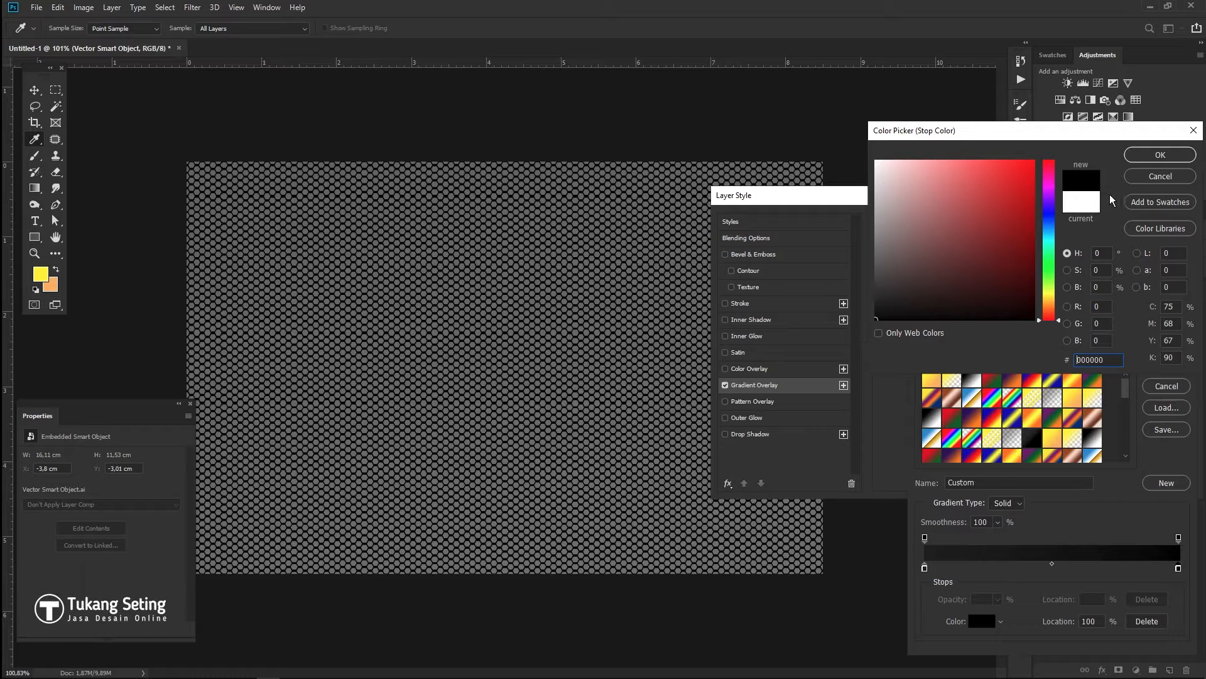
left_click(1160, 155)
left_click(1169, 366)
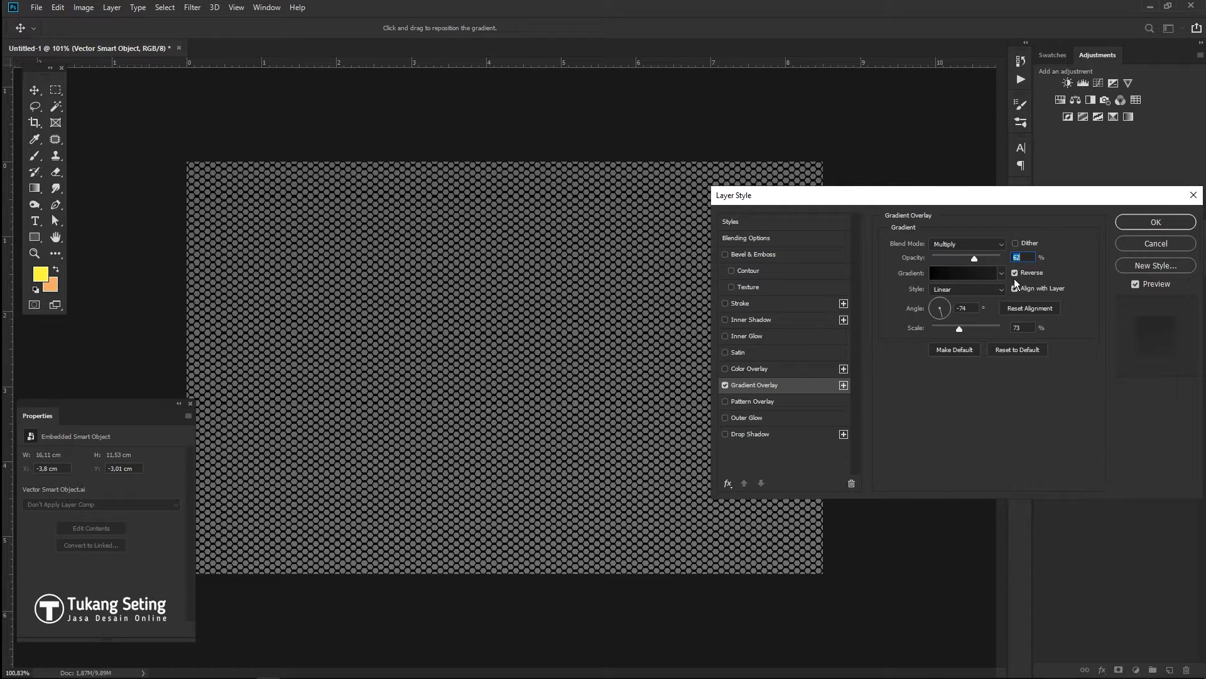
- Set the overlay style to Radial and the blend mode to Normal
left_click(956, 309)
left_click(967, 245)
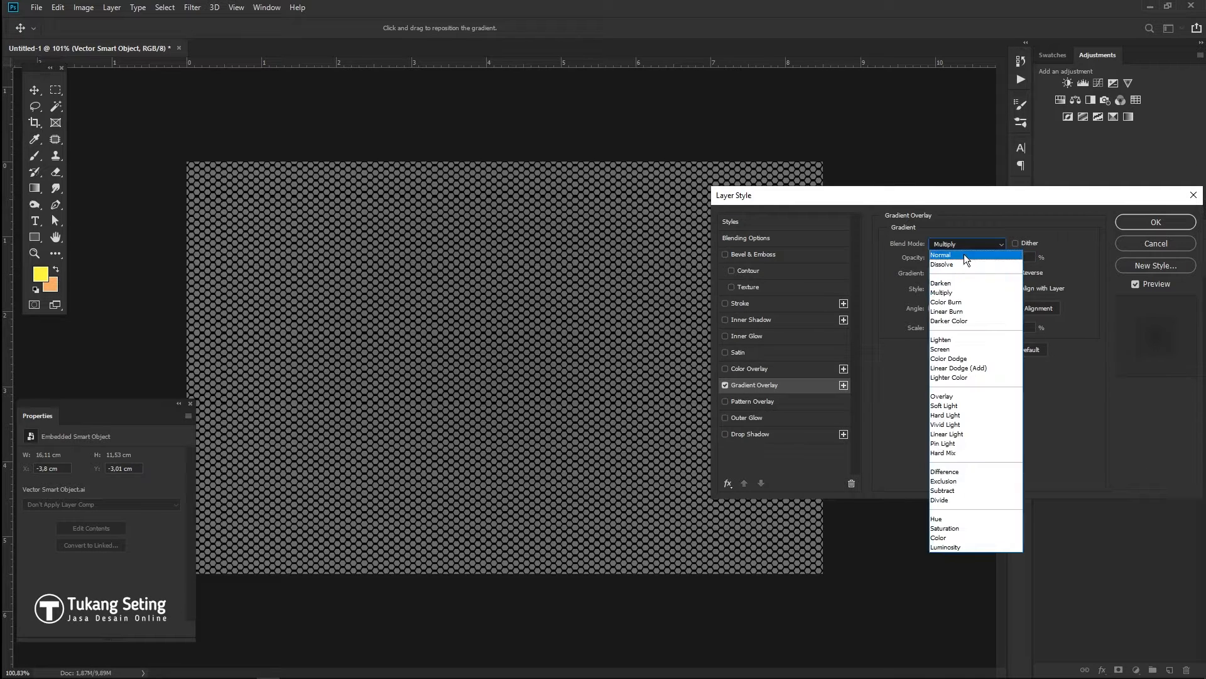
left_click(964, 254)
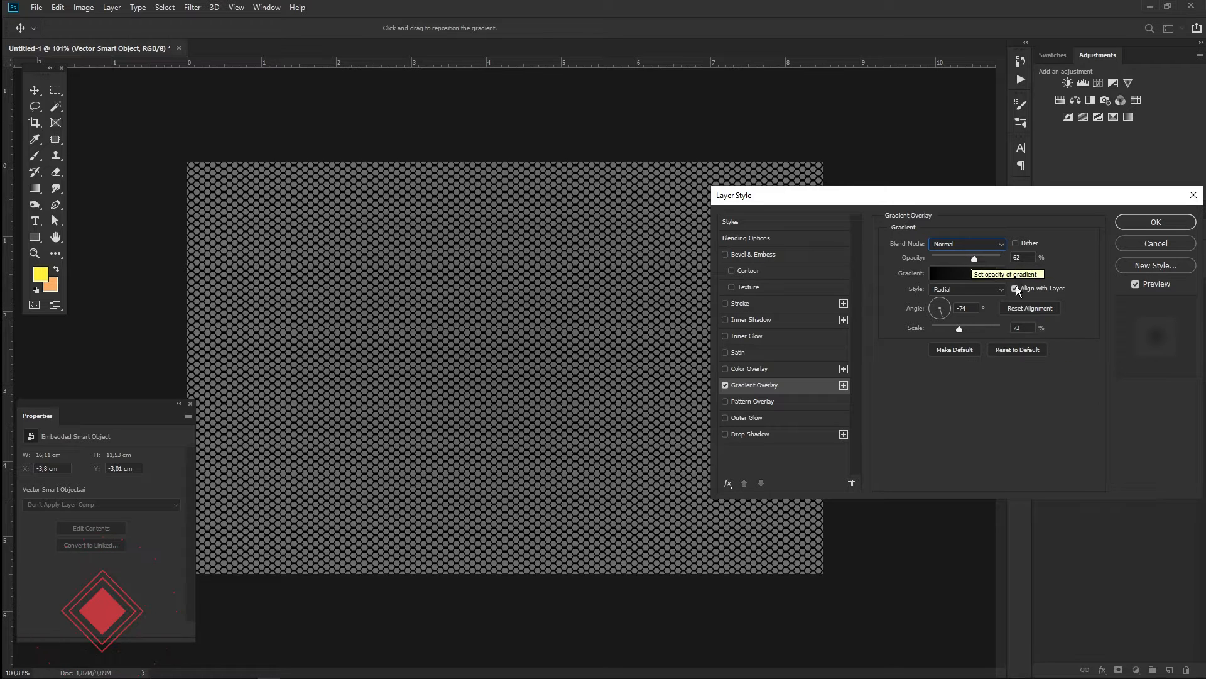
left_click(966, 271)
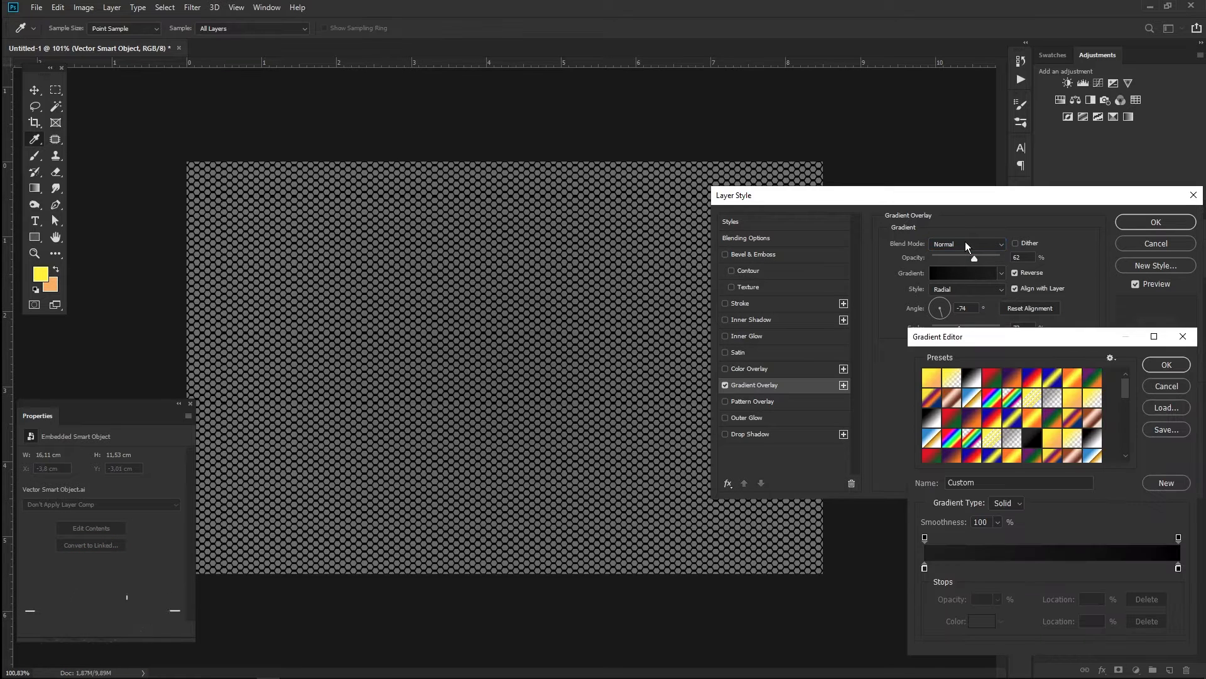
left_click(1168, 387)
scroll(980, 245, "down", 1)
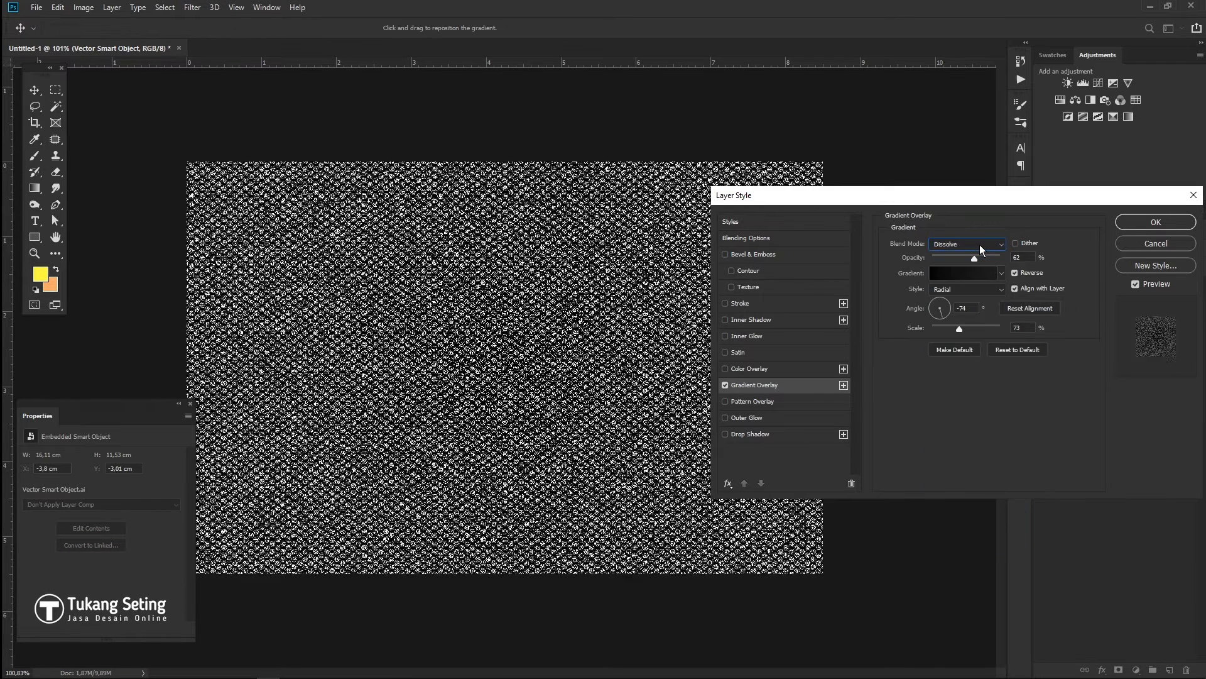
scroll(979, 245, "up", 1)
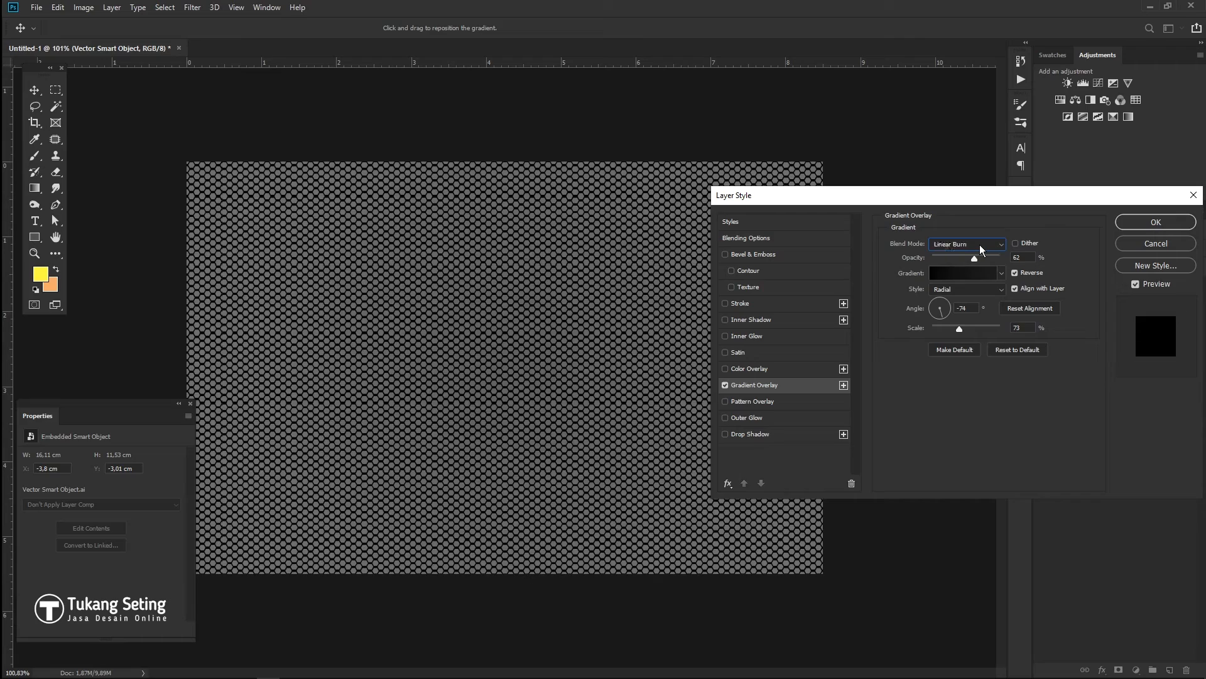
scroll(978, 245, "down", 1)
scroll(979, 245, "up", 1)
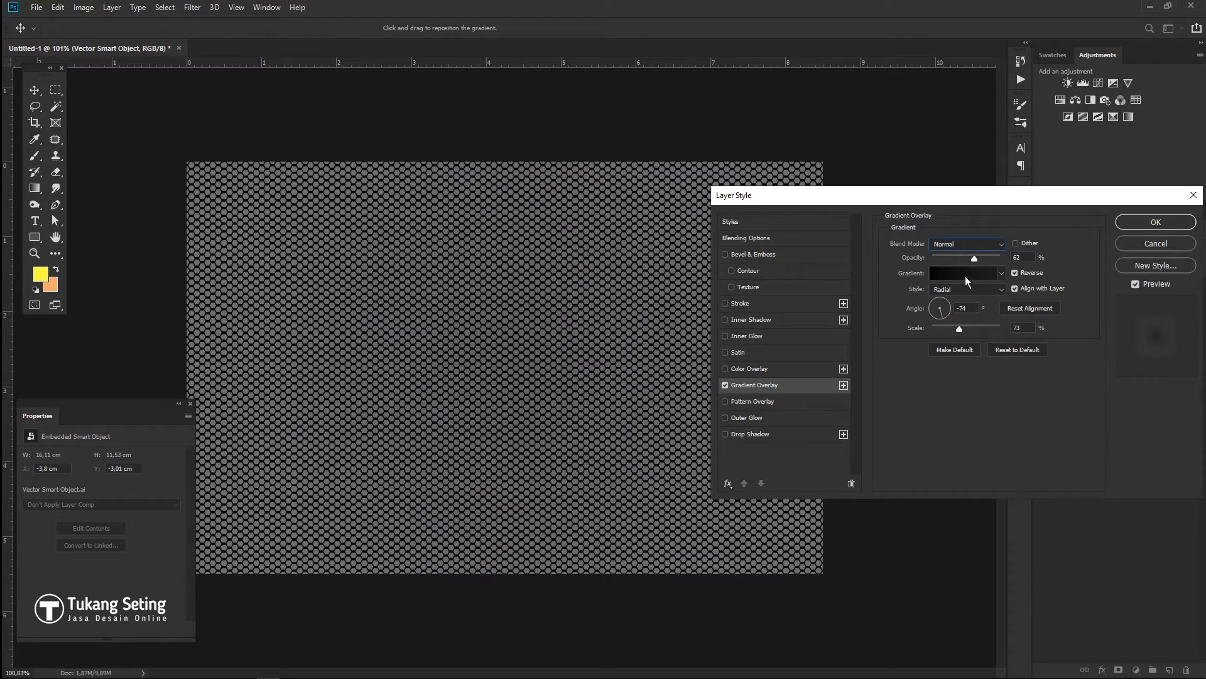
- Reconfirm the gradient stops, raise opacity to 100, flip the gradient, and set Scale to 79
left_click(965, 274)
double_click(925, 569)
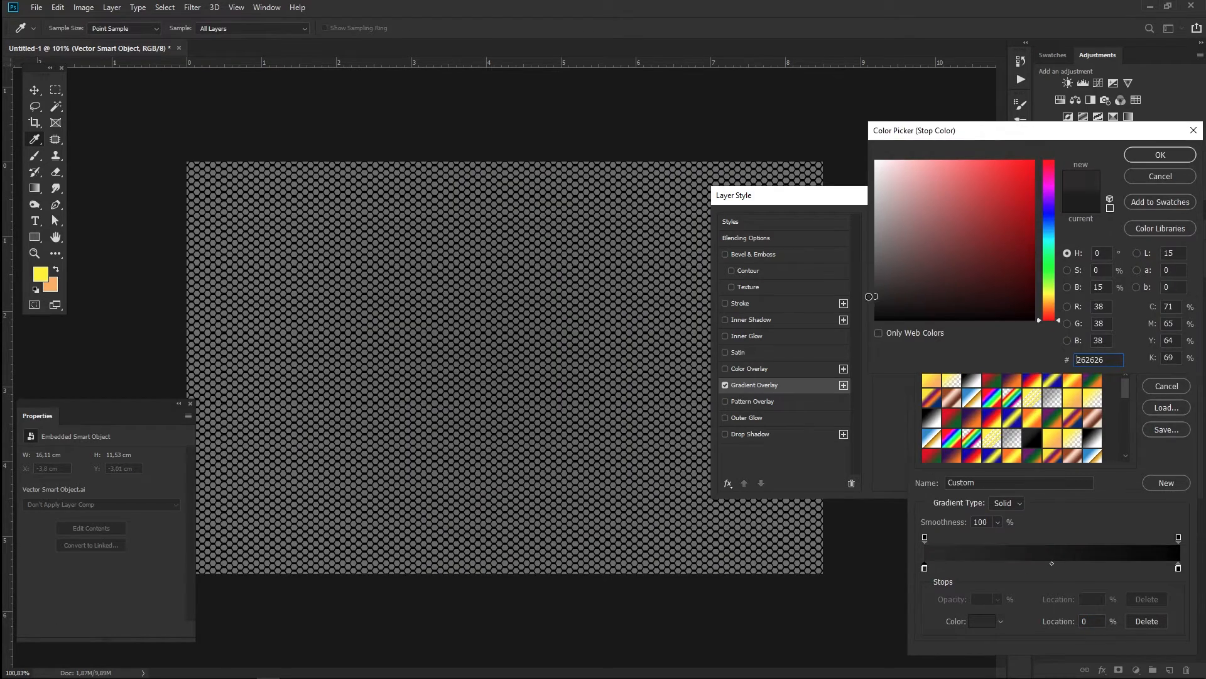
left_click(1160, 155)
double_click(1178, 567)
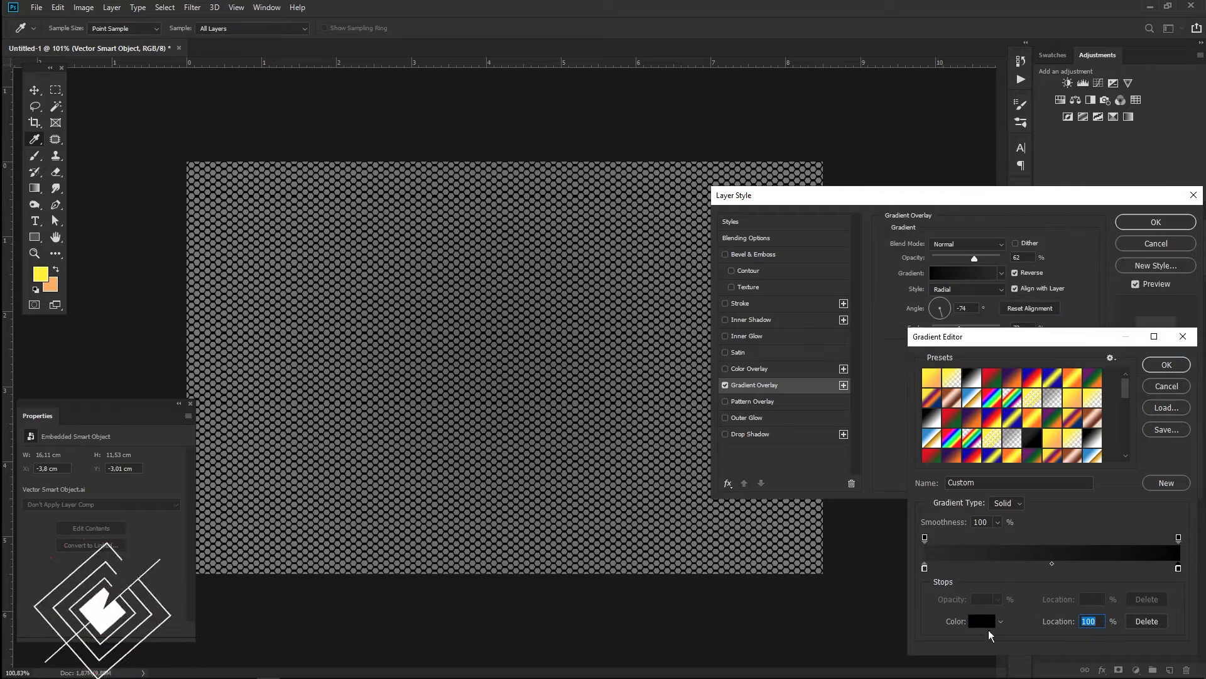
key("Return")
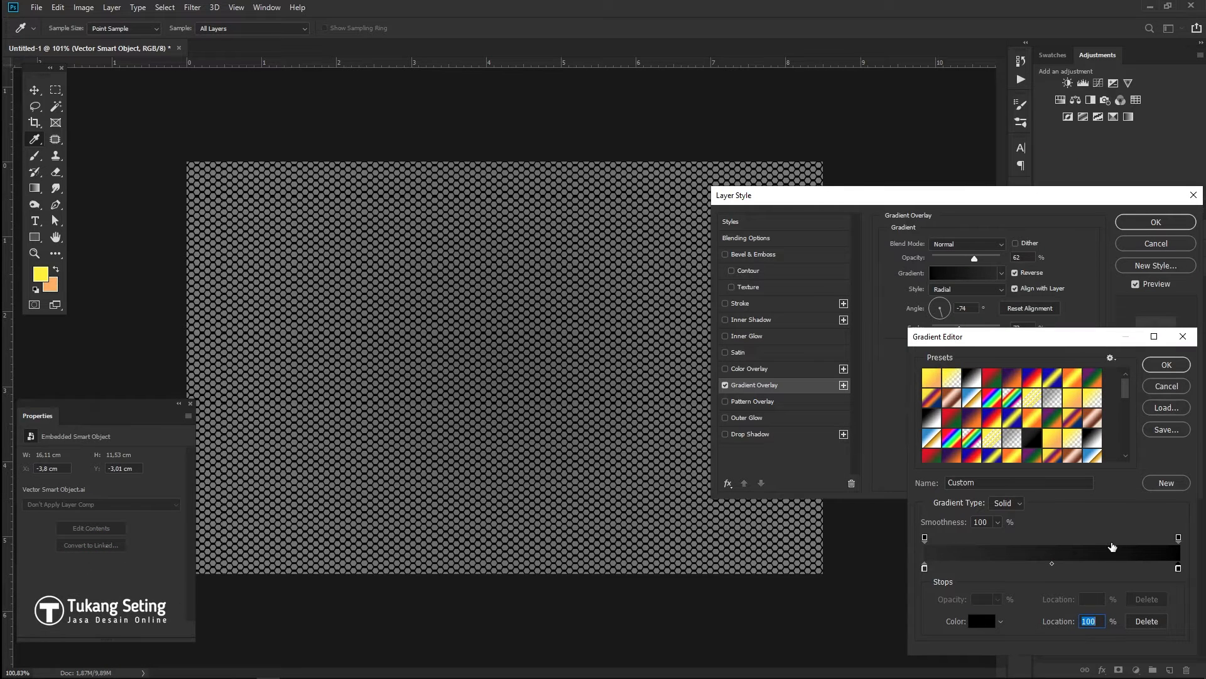
left_click(1166, 366)
left_click(1003, 259)
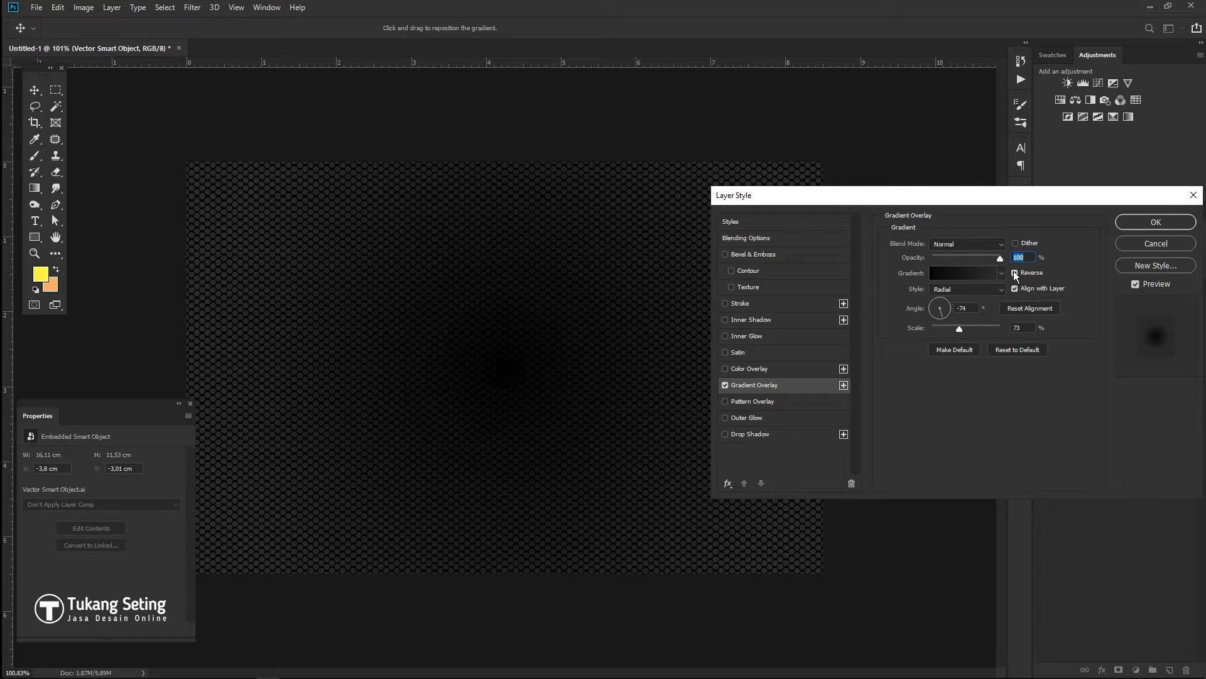
left_click(1014, 272)
mouse_move(982, 329)
left_mouse_down()
mouse_move(945, 338)
mouse_move(964, 340)
left_mouse_up()
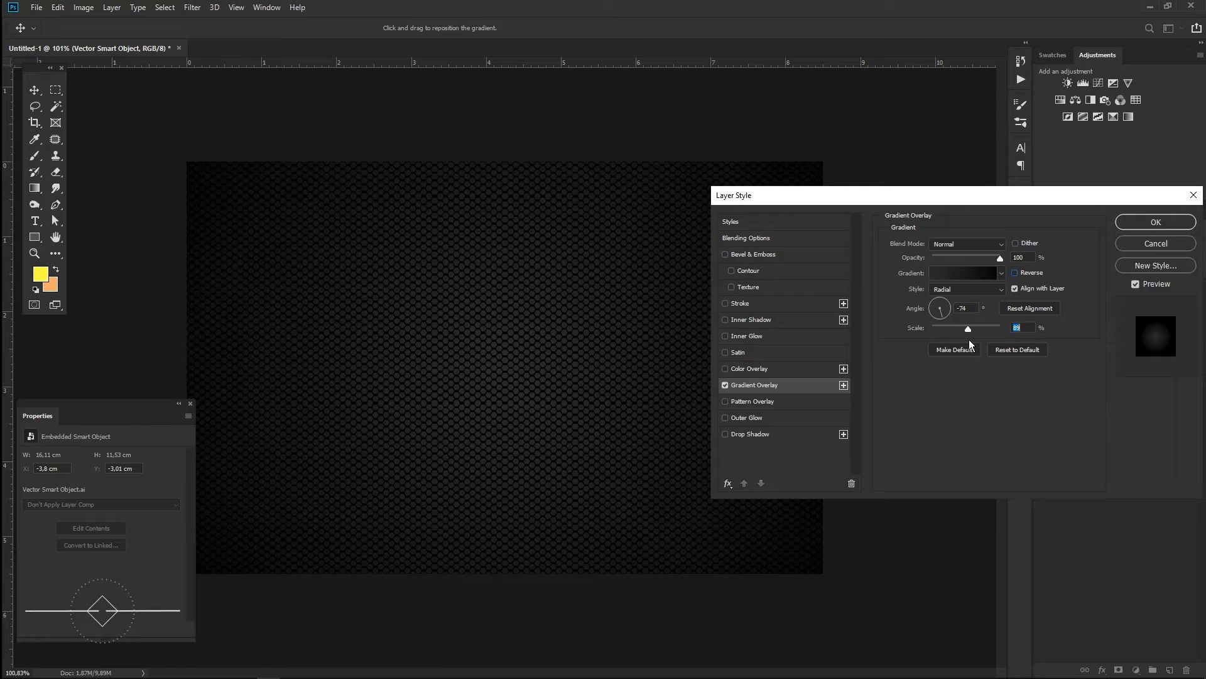
- Darken the left gradient stop to 141414 and apply the overlay
left_click(963, 272)
left_click(981, 620)
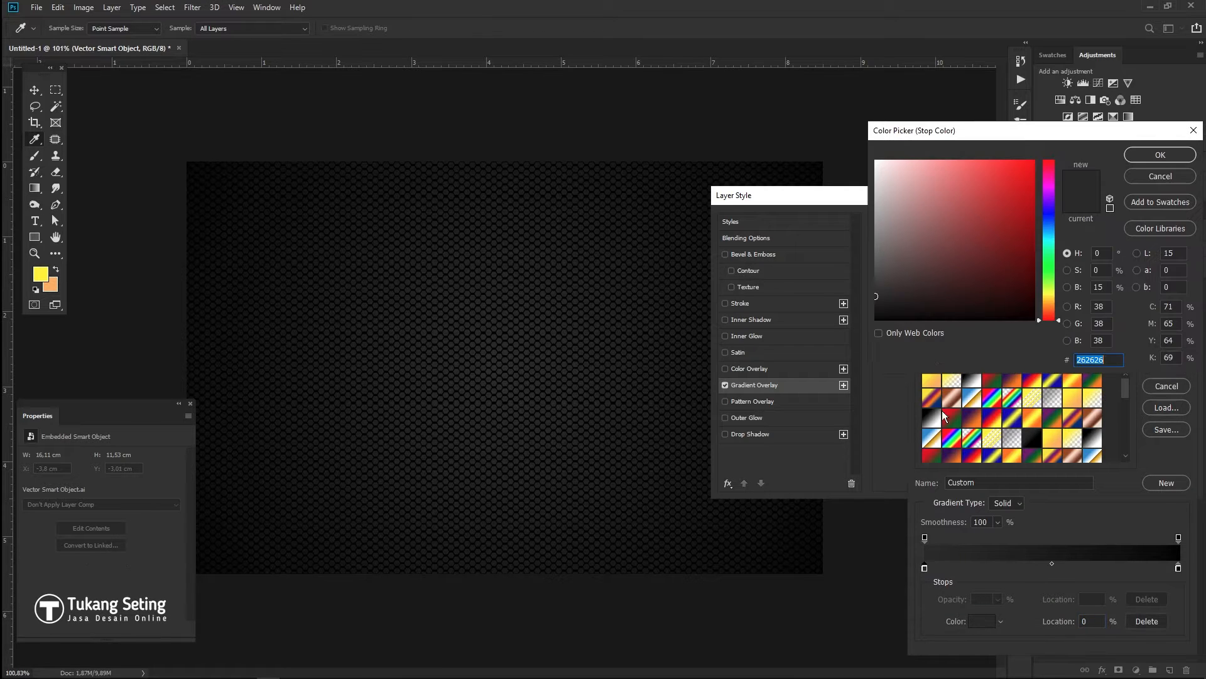
left_click_drag(882, 297, 876, 307)
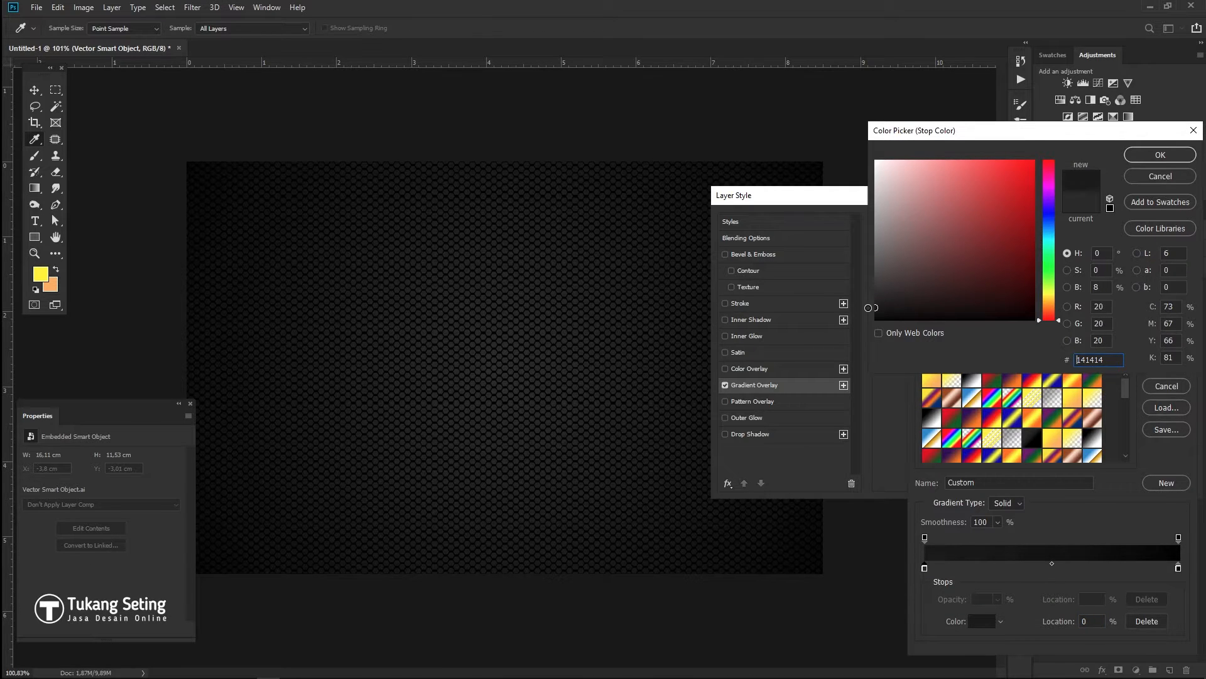
left_click(1142, 157)
left_click(1161, 366)
left_click(1156, 226)
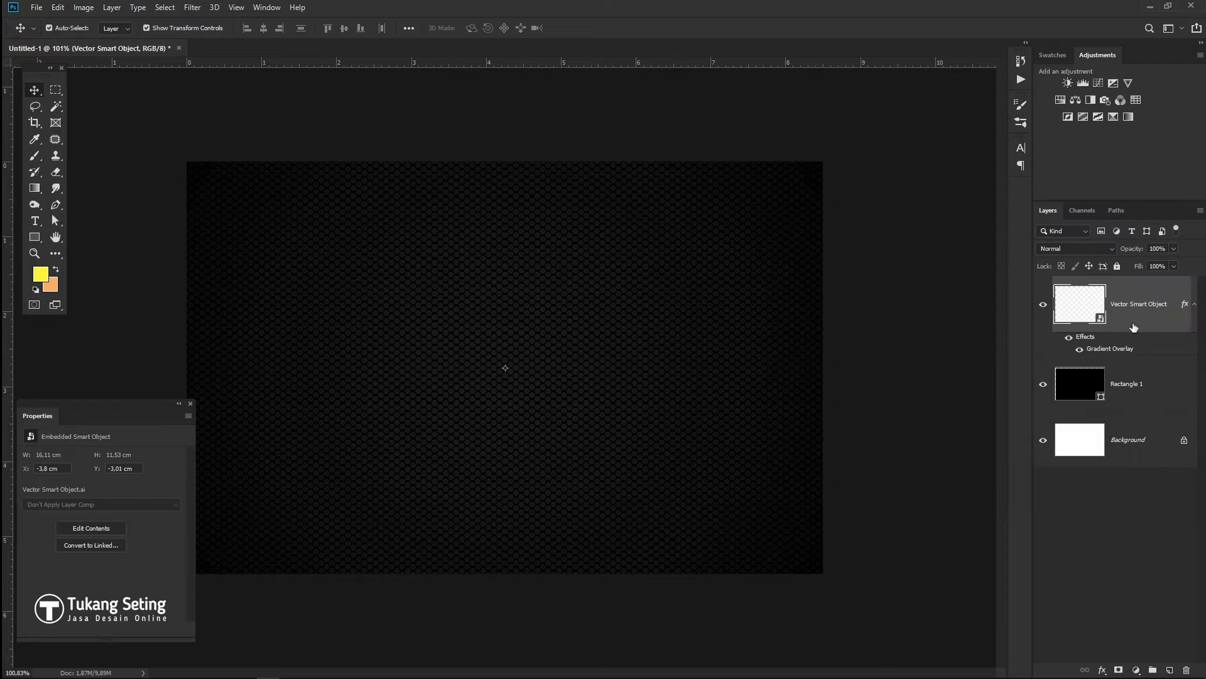
- Lock the two background layers and start a pen path at the top right, then discard it
left_click(1140, 391, "shift")
left_click(1116, 266)
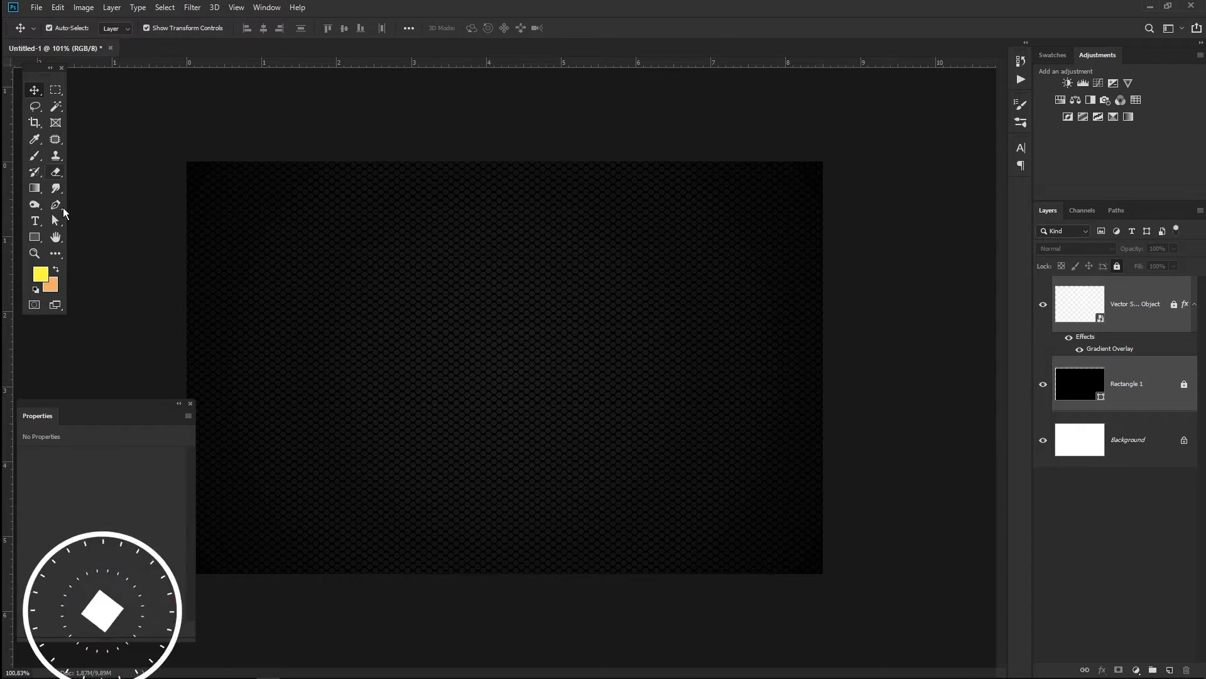
left_click(56, 206)
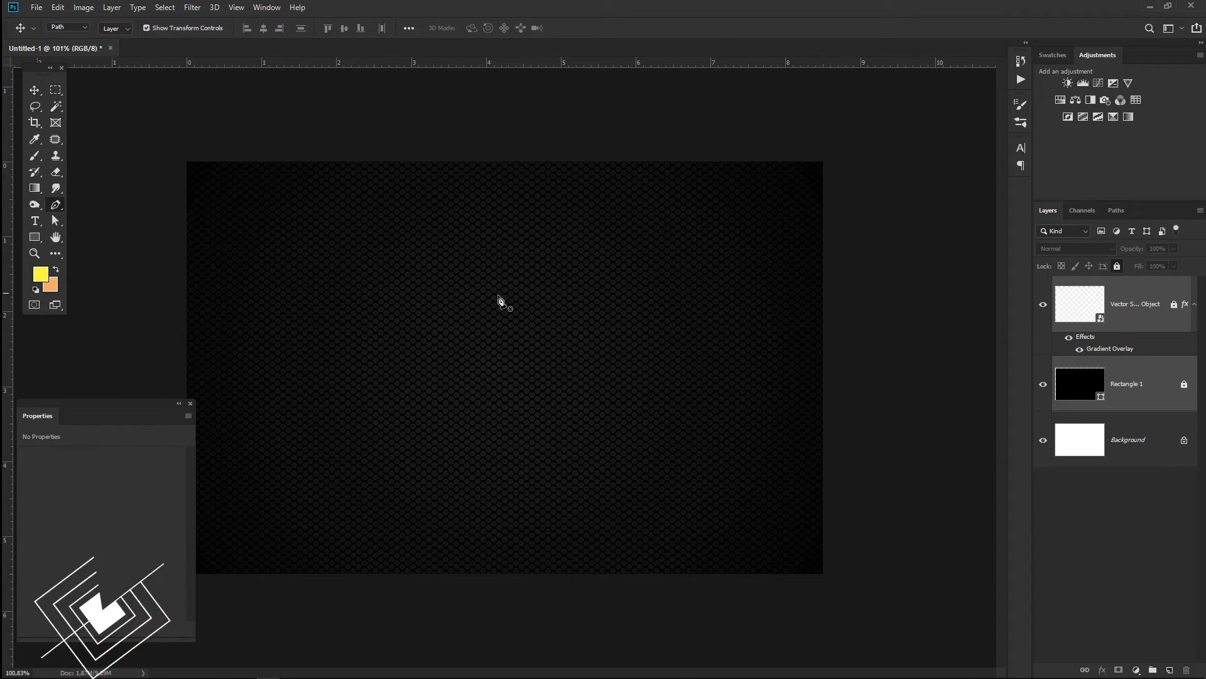
left_click(628, 133)
left_click(697, 137)
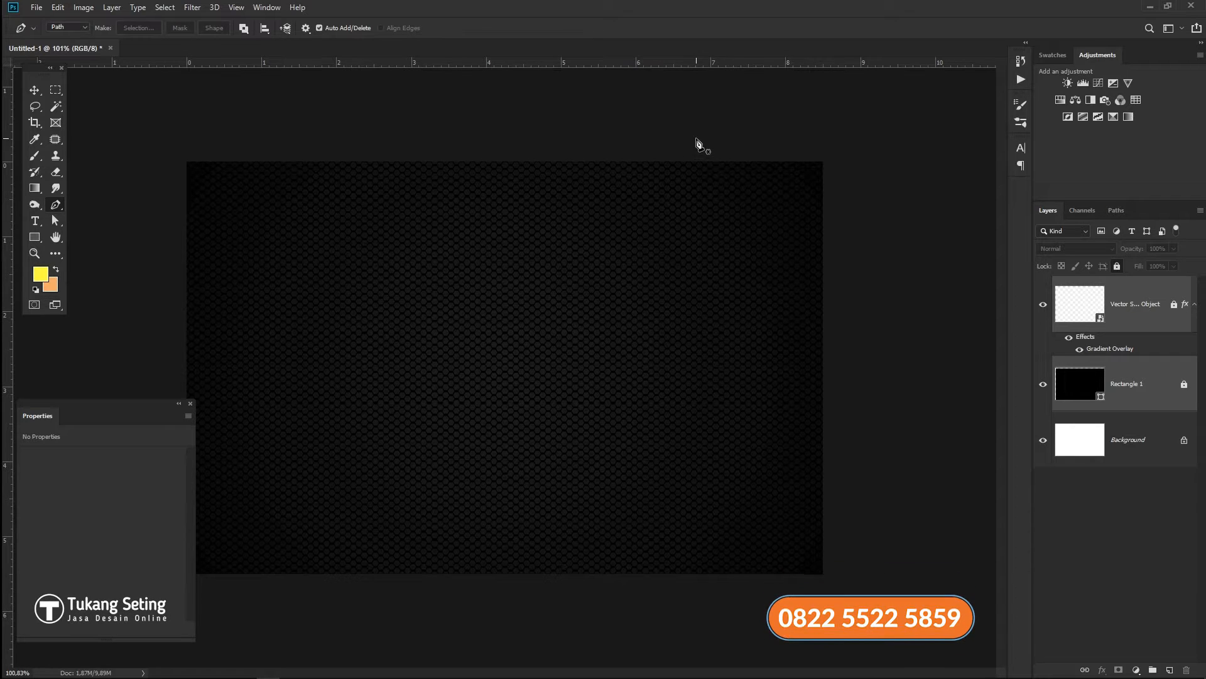
left_click(834, 143)
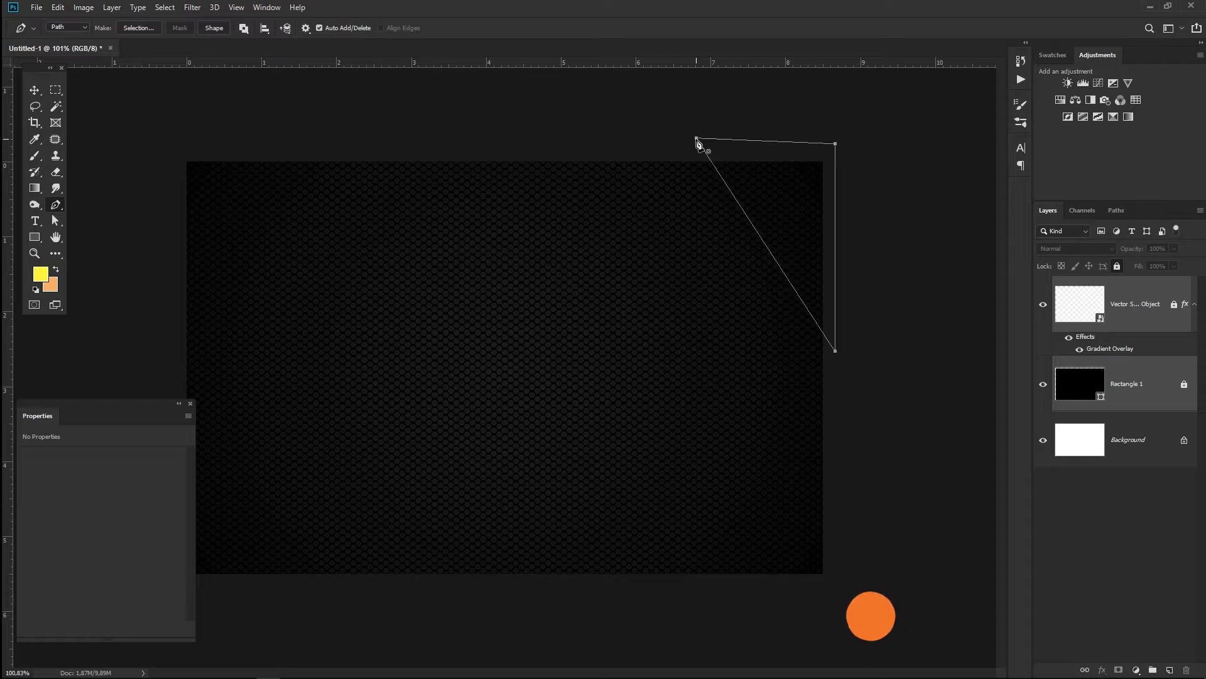
key("Escape")
- Set the Pen to Shape mode with a dark gradient fill, right stop 0b0b0b
left_click(67, 27)
left_click(75, 38)
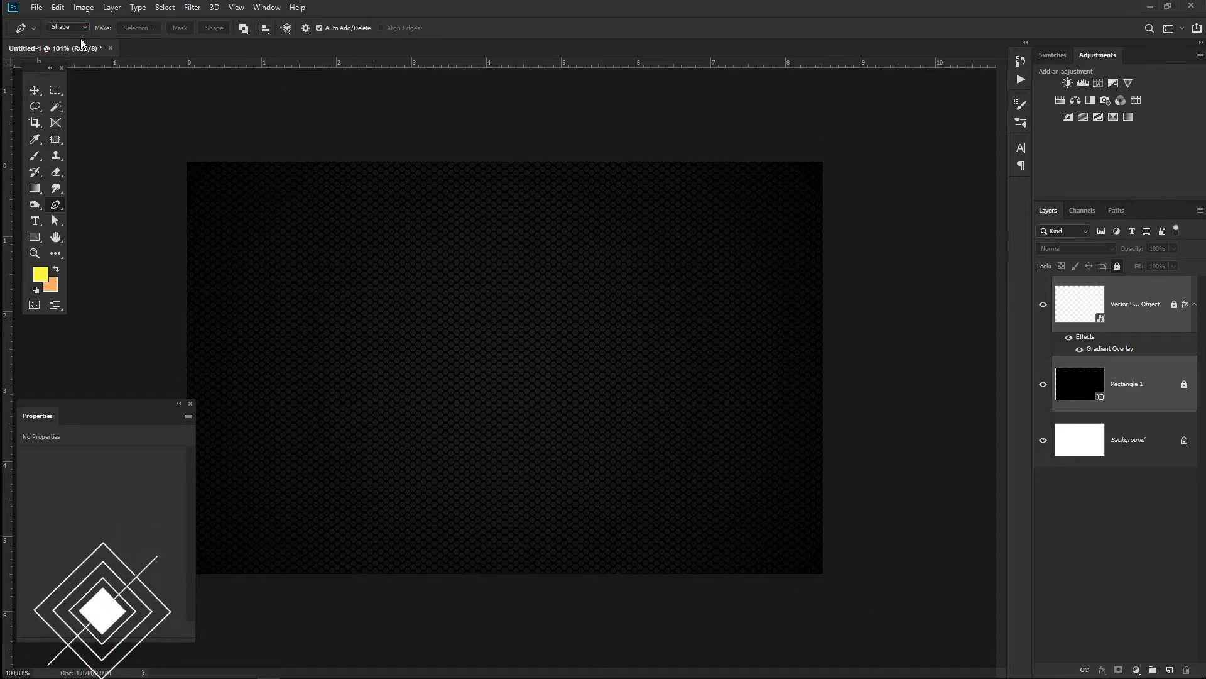
left_click(116, 28)
left_click(113, 52)
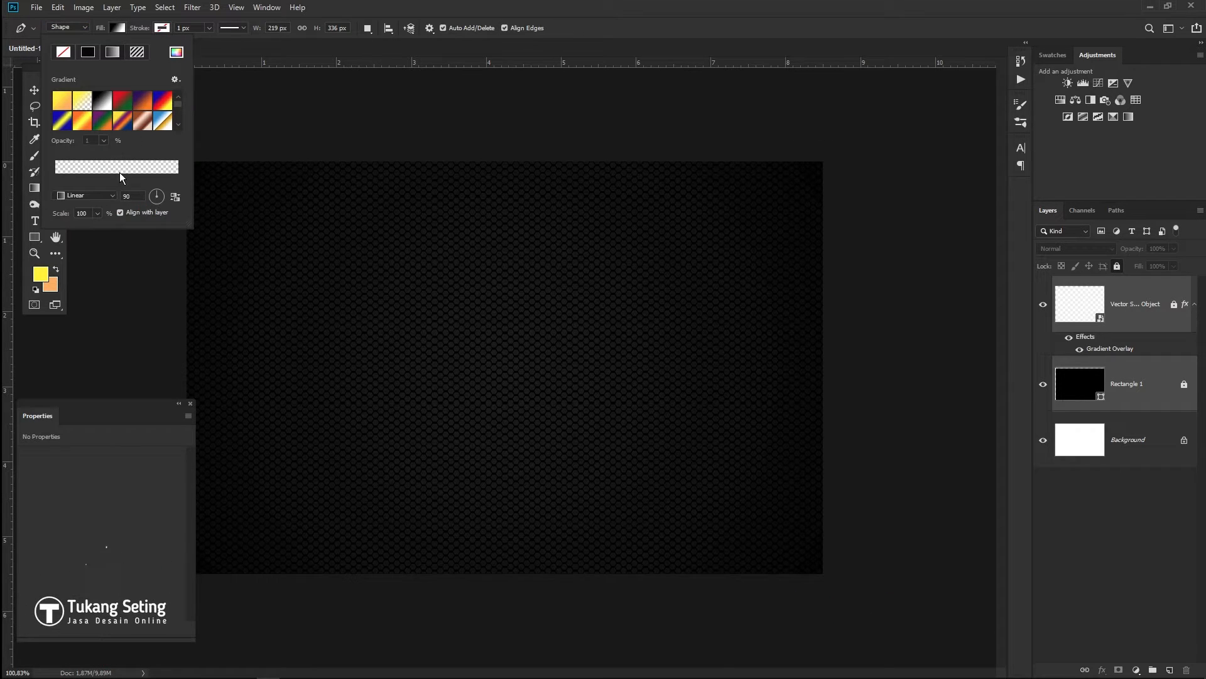
left_click(104, 107)
double_click(56, 182)
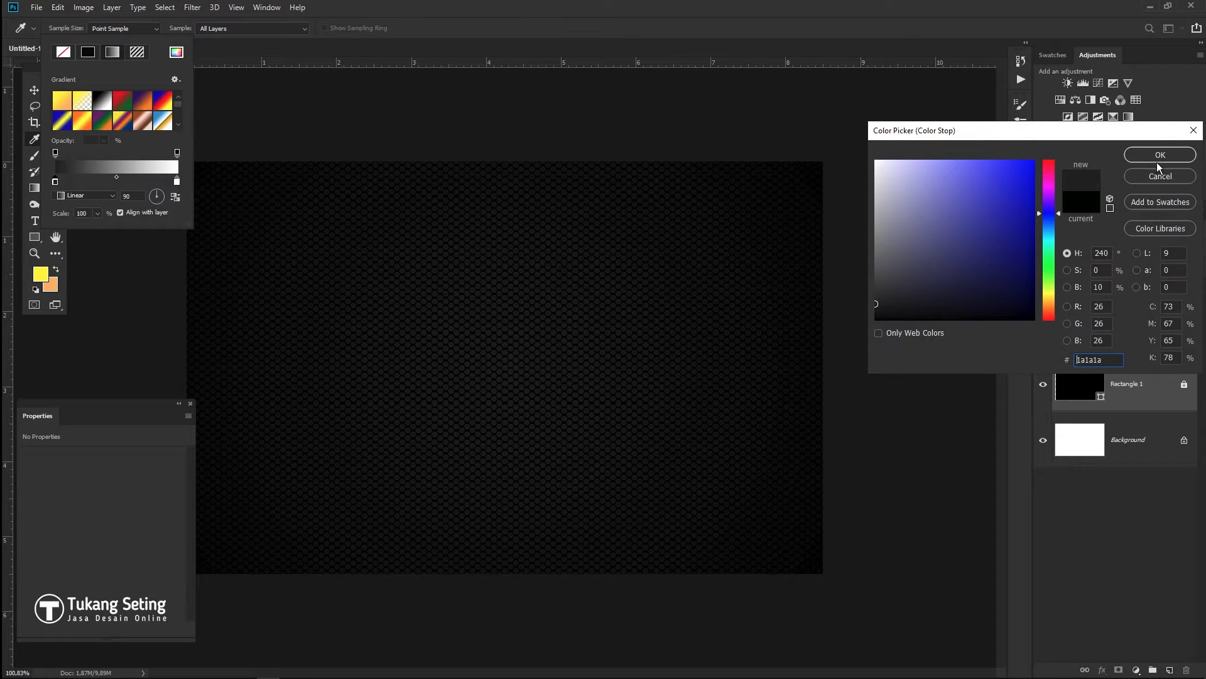
key("Return")
double_click(178, 181)
left_click_drag(890, 252, 858, 322)
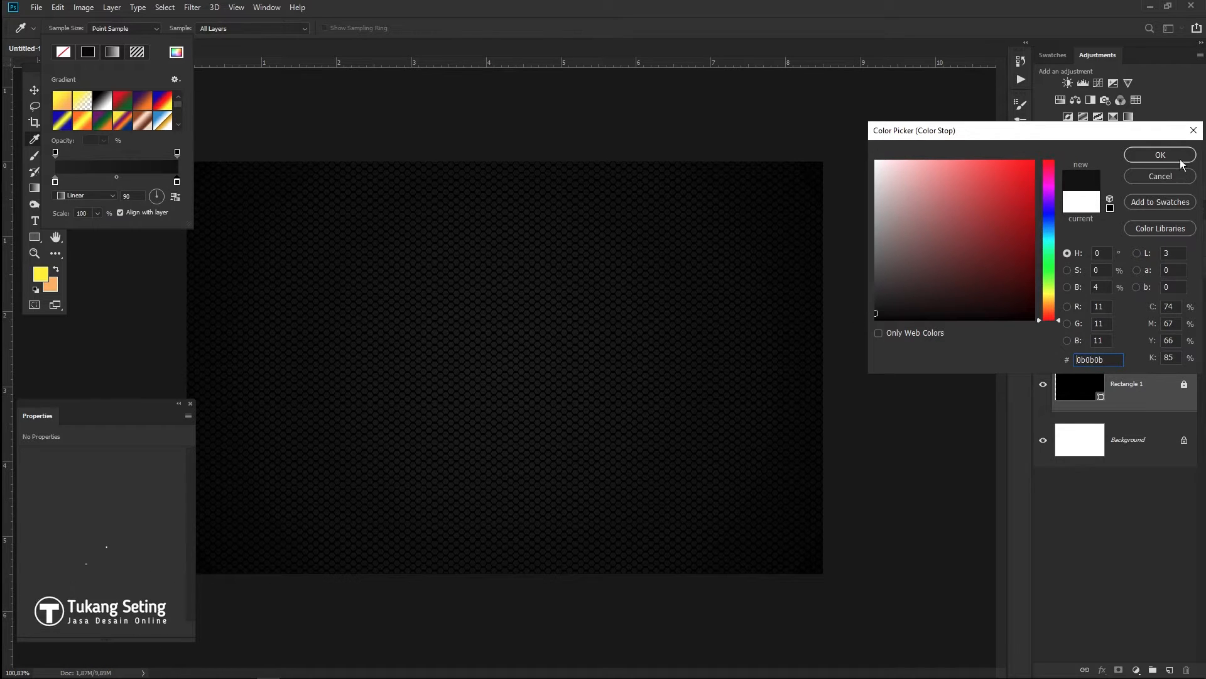
left_click(1161, 155)
double_click(56, 182)
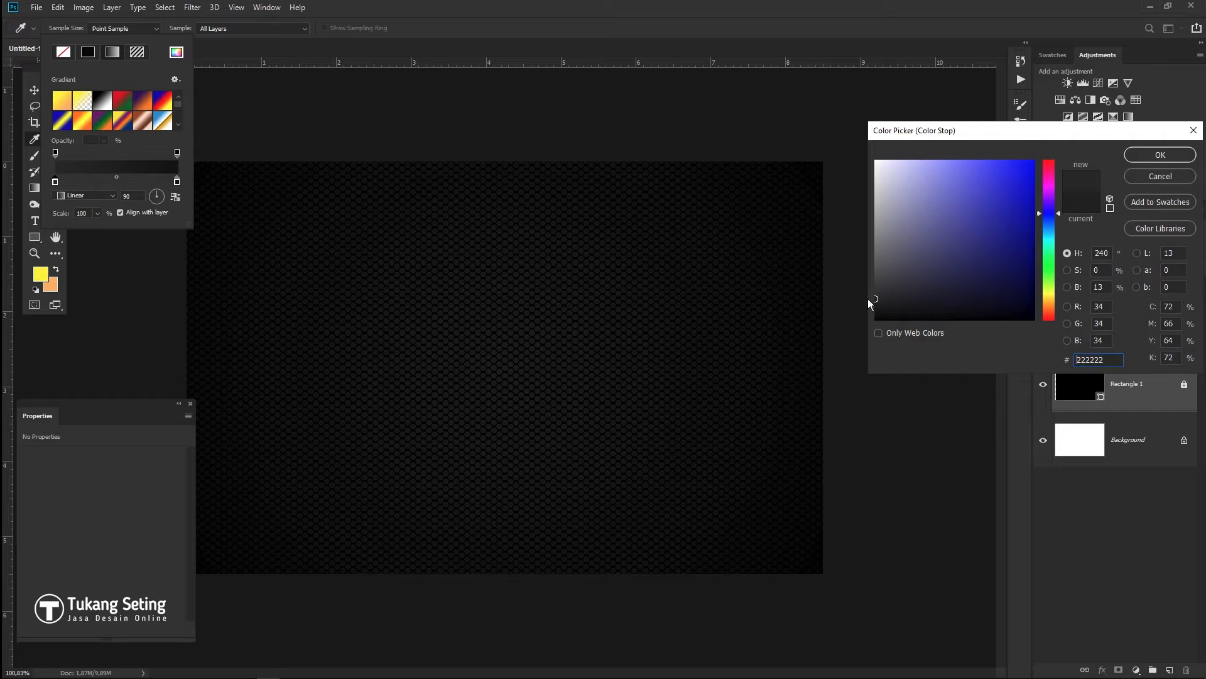
left_click(1156, 156)
- Draw a triangular Shape 1 at the card's top-right corner
left_click(745, 150)
left_click(830, 308)
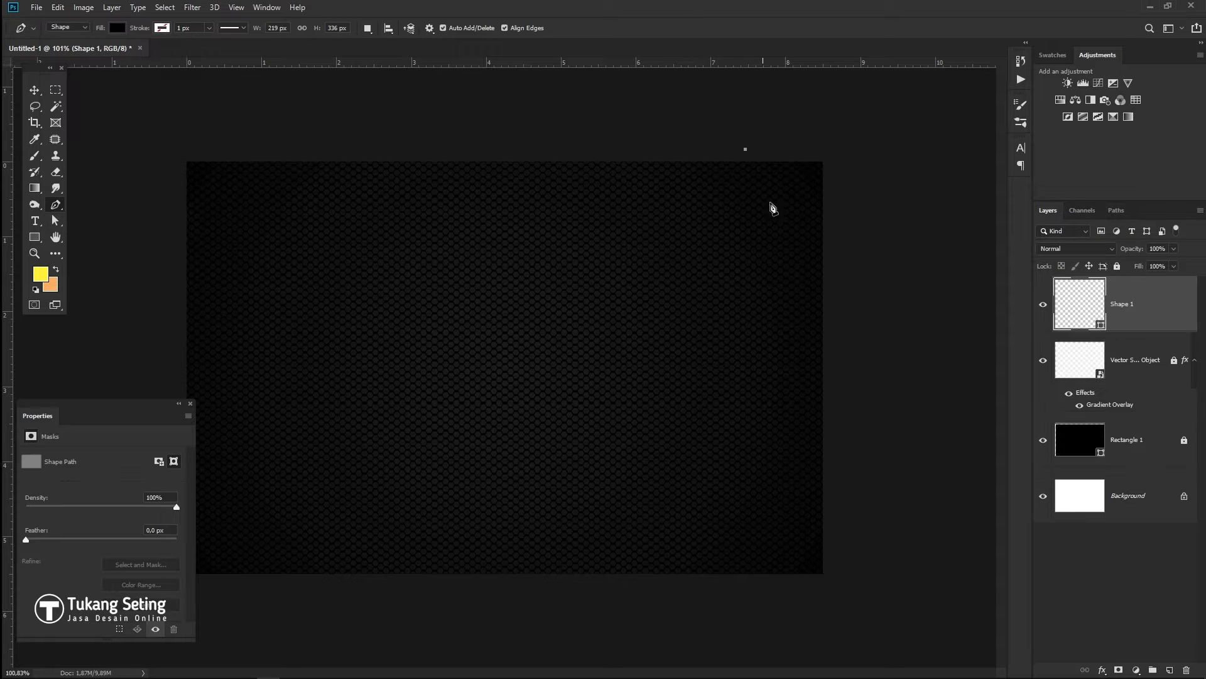
left_click(830, 152)
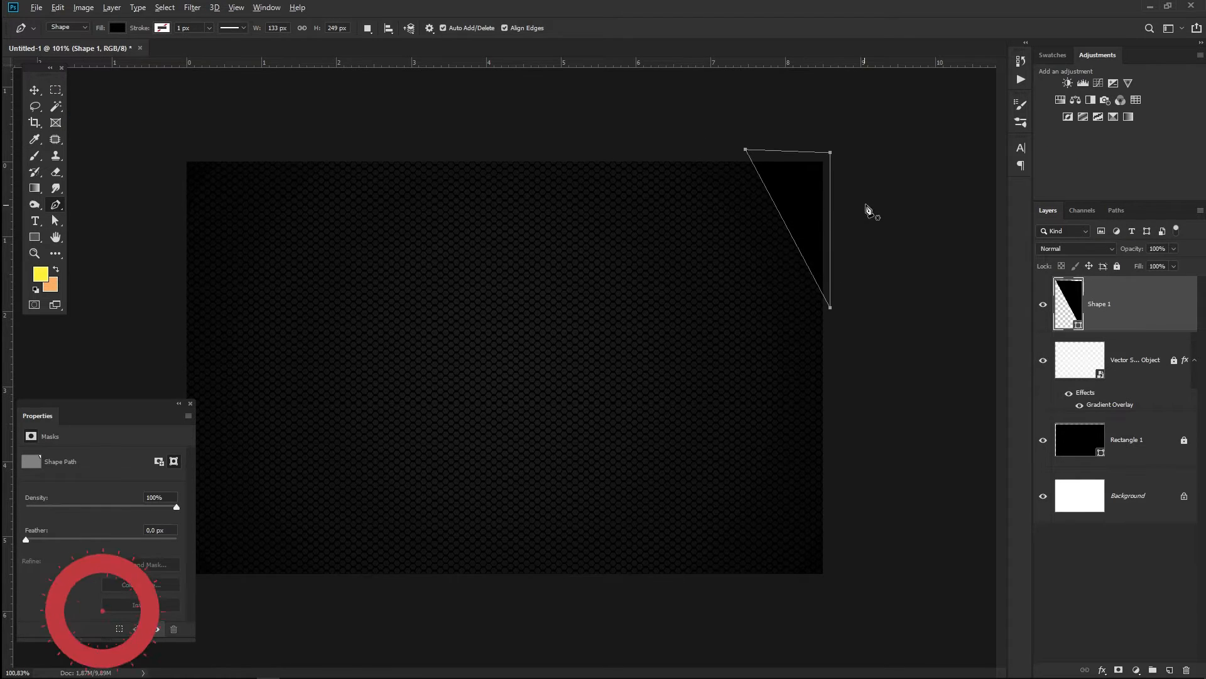
scroll(868, 204, "up", 7)
left_click_drag(779, 189, 585, 326)
key("ctrl+r")
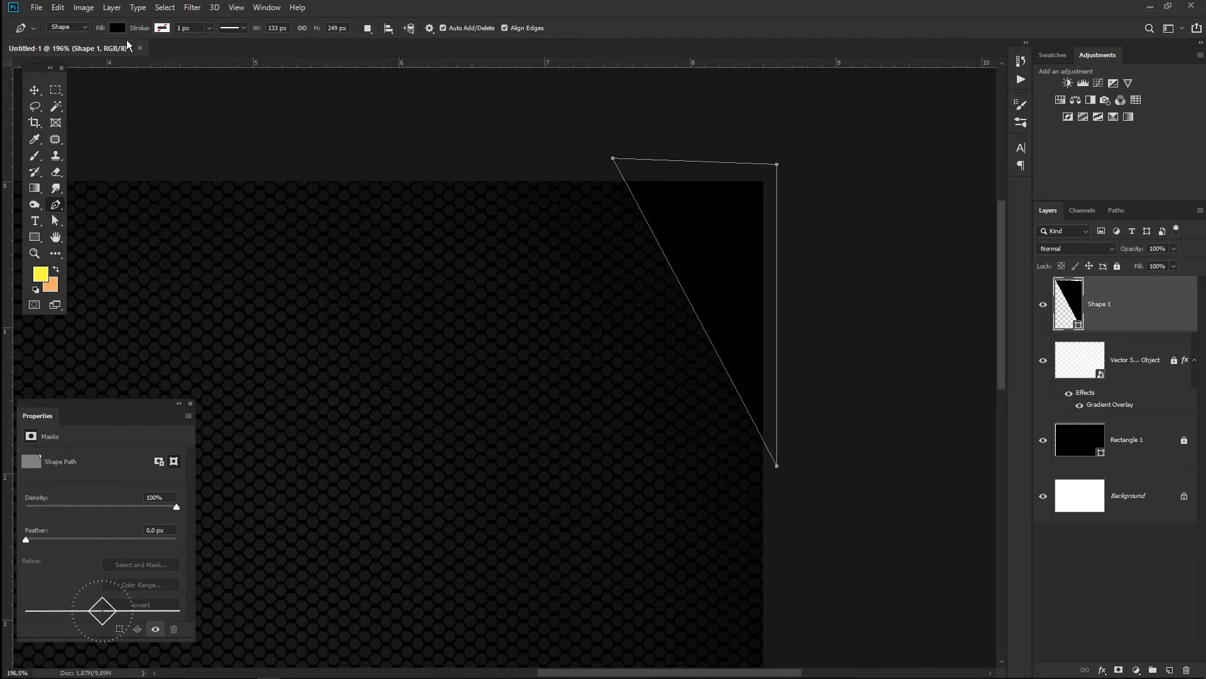
- Fill the triangle with a gradient from 0a0a0a to 212121 and deselect it
left_click(117, 28)
left_click(113, 52)
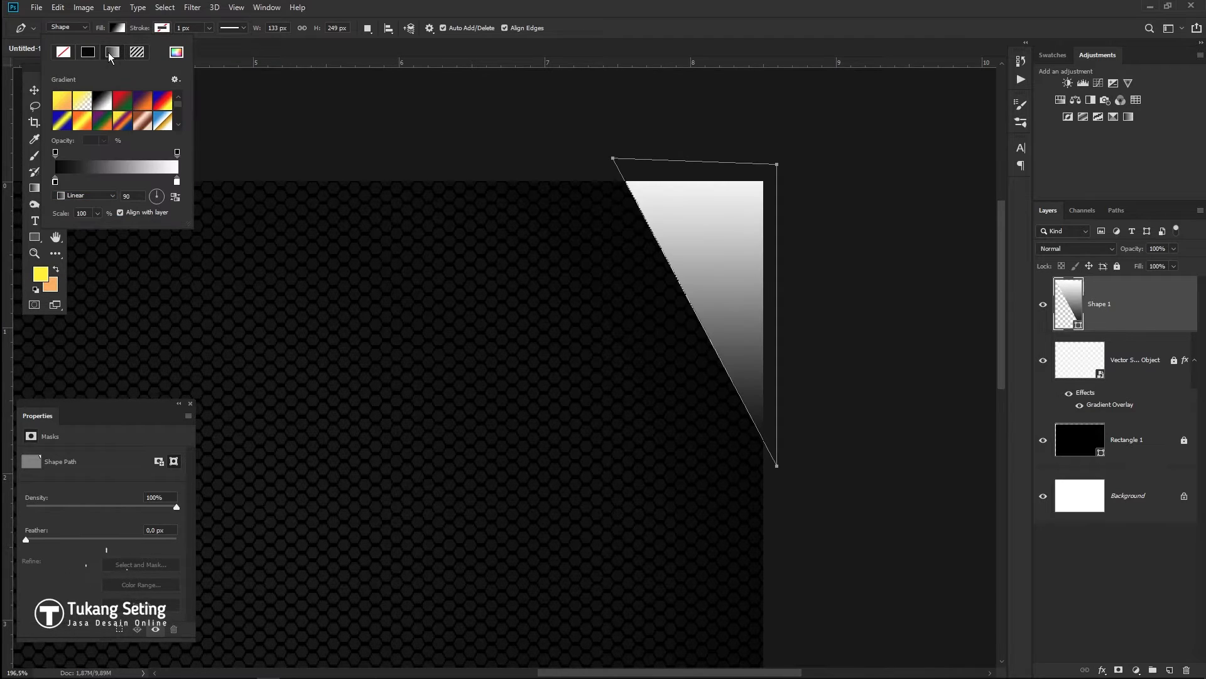
double_click(178, 182)
left_click(875, 300)
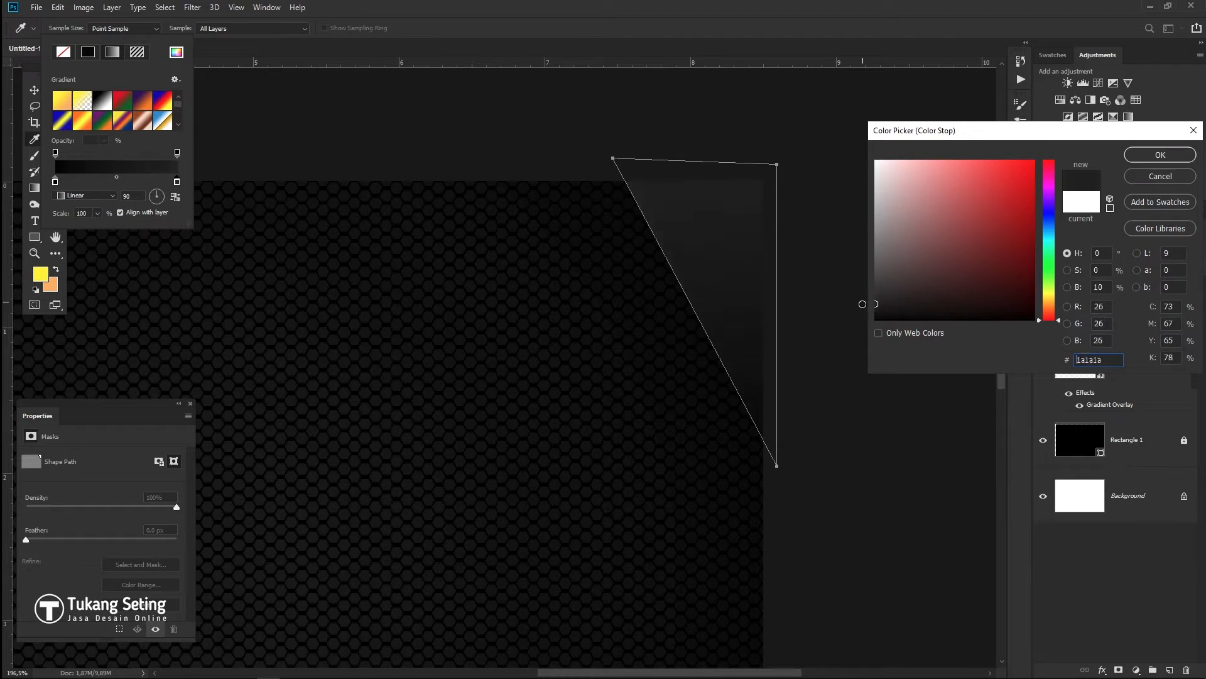
left_click(1144, 157)
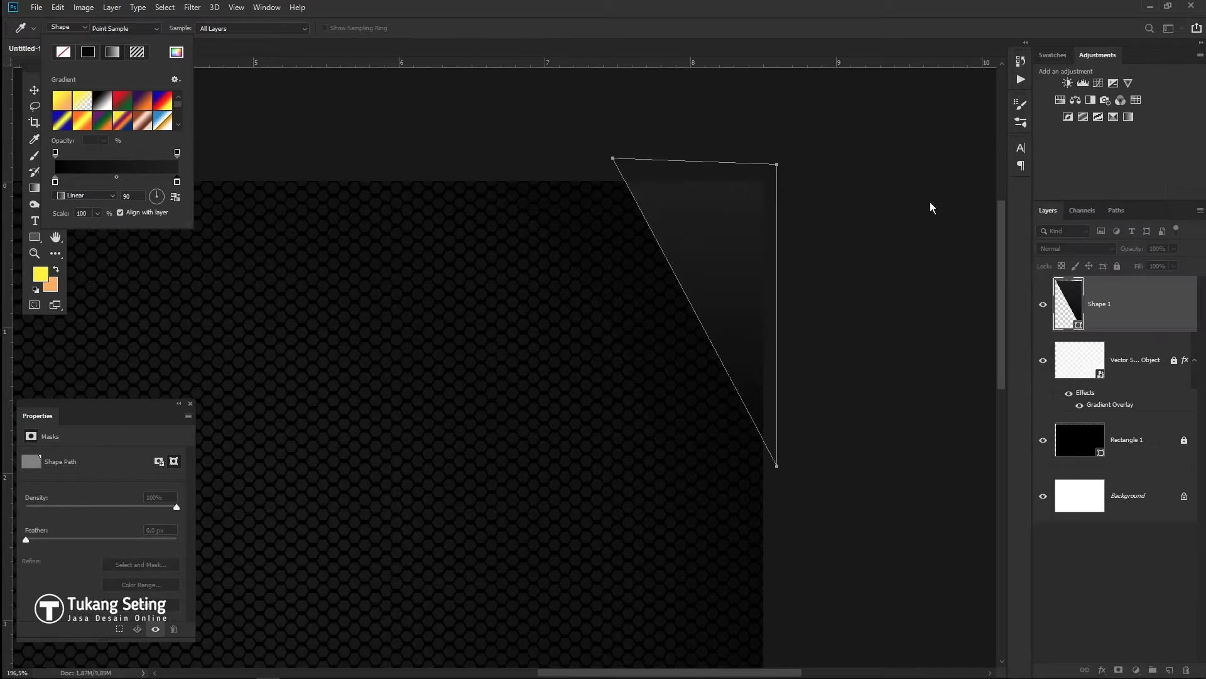
double_click(55, 182)
left_click_drag(900, 313, 868, 314)
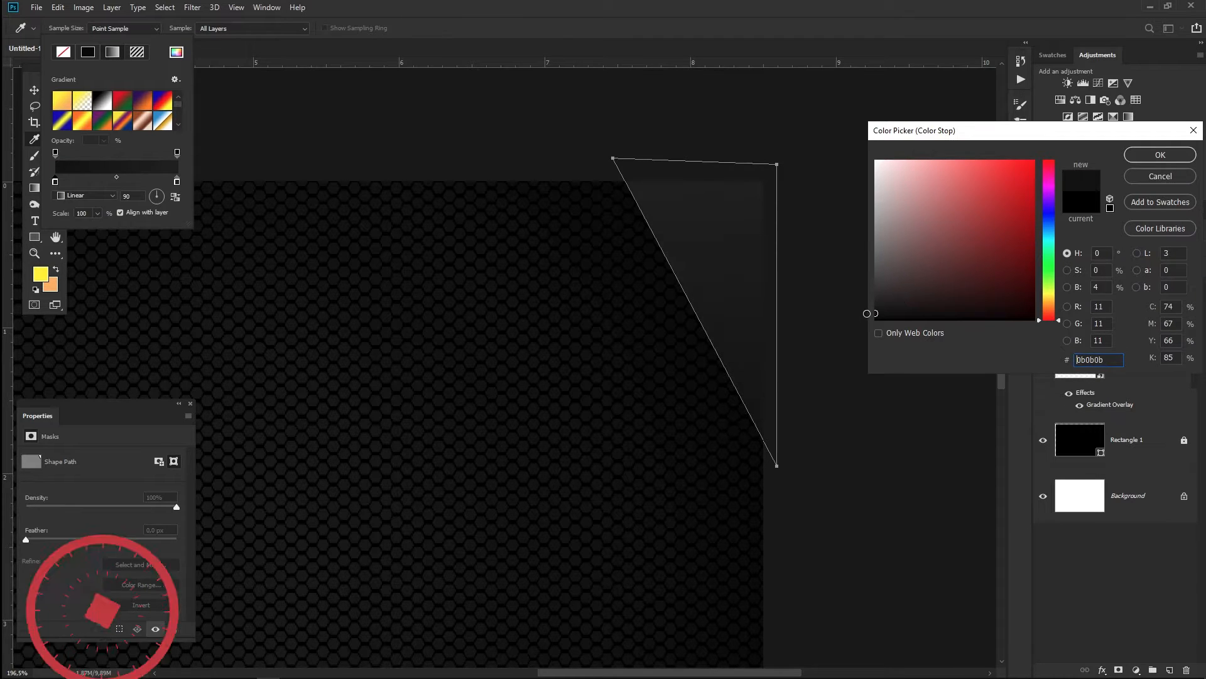
left_click(1161, 155)
double_click(177, 182)
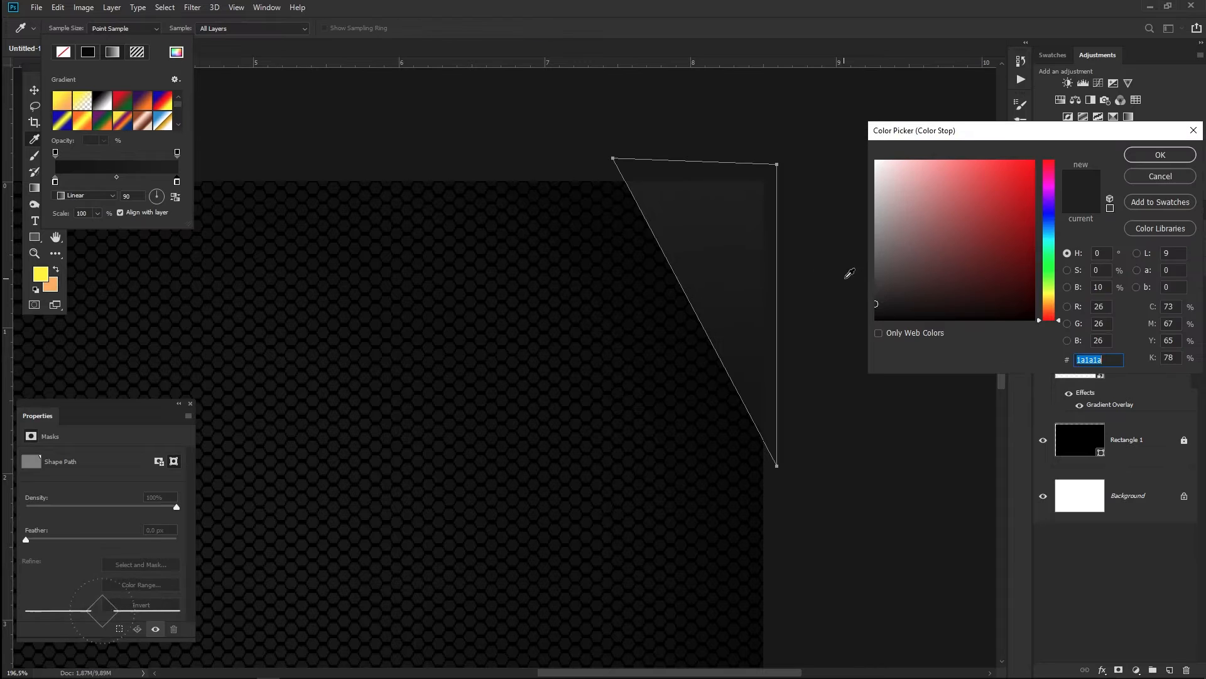
key("Return")
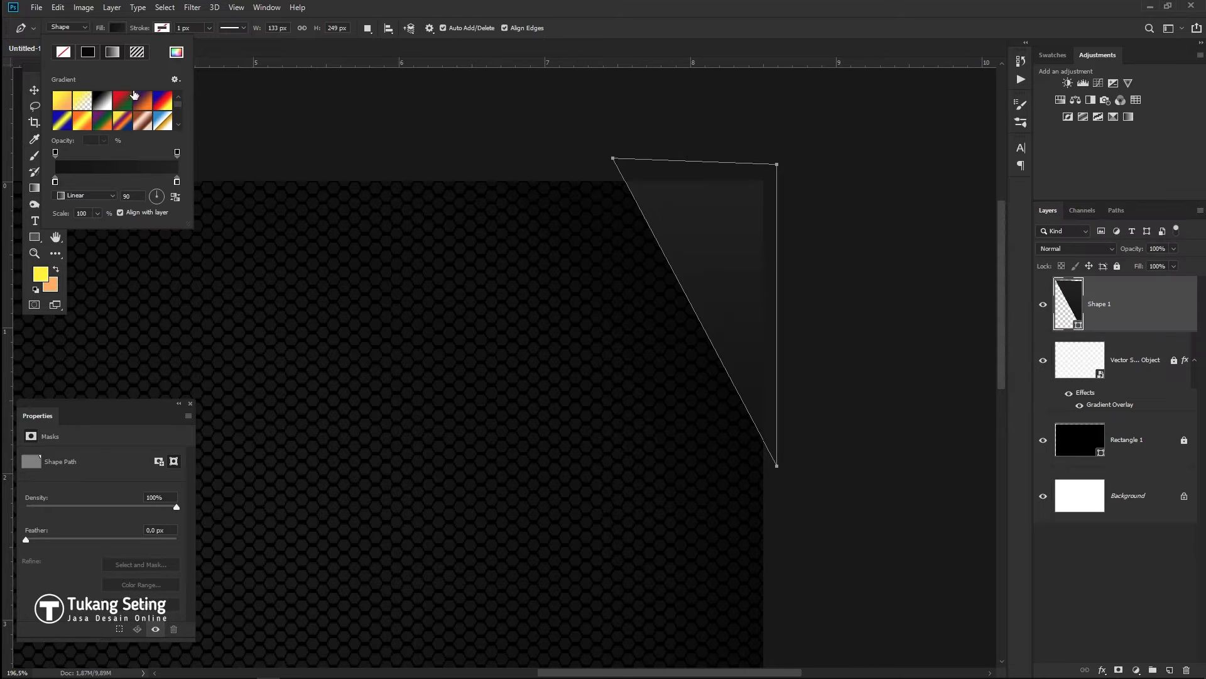
left_click(36, 90)
left_click(278, 125)
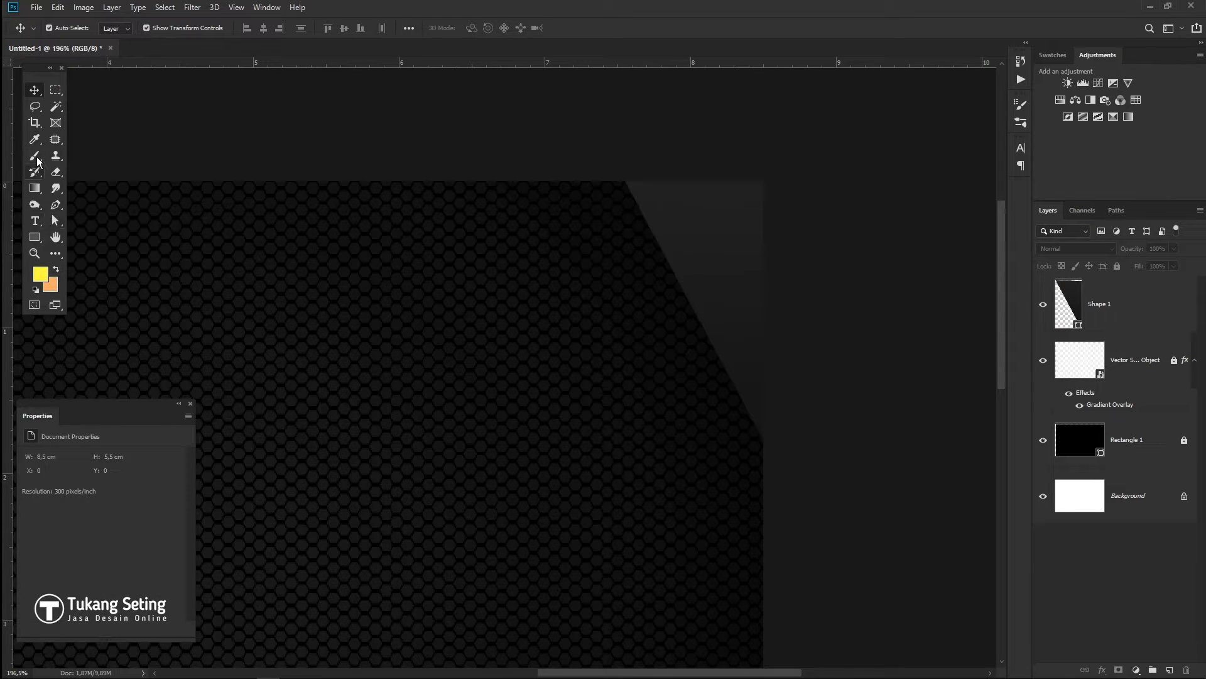
- Draw Shape 2, a four-corner angled shape beside Shape 1 along the card's top edge
left_click(56, 204)
left_click(587, 162)
left_click(624, 179)
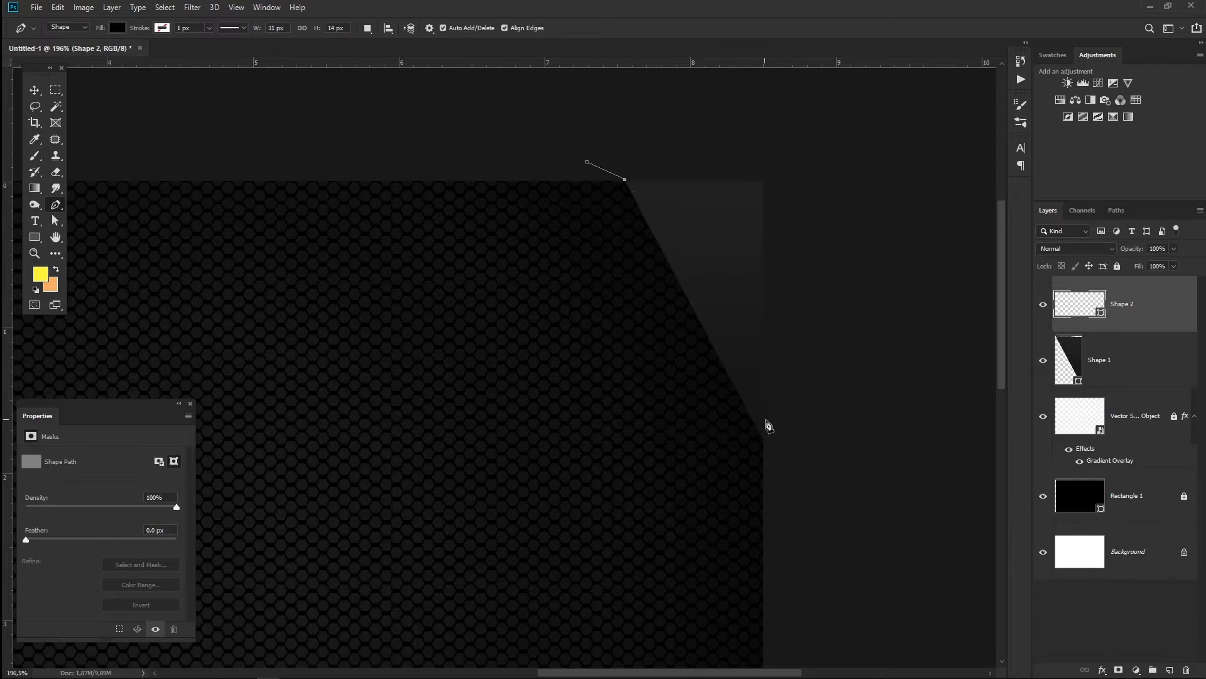
left_click(767, 448)
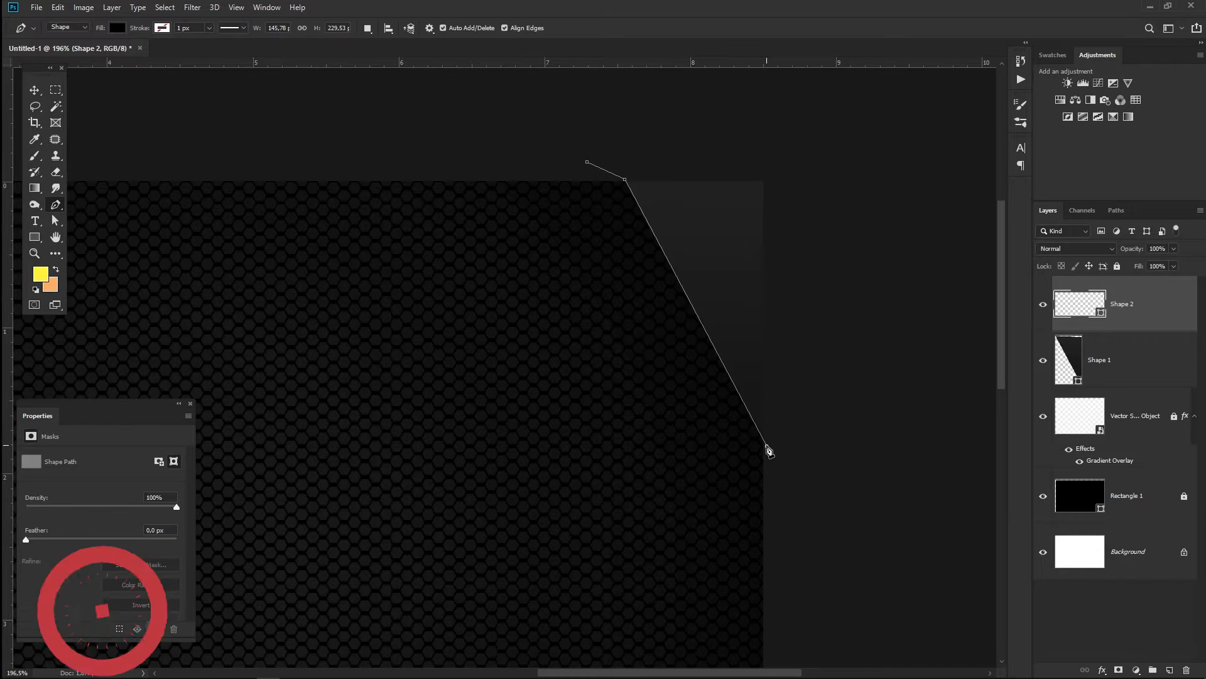
left_click(463, 171)
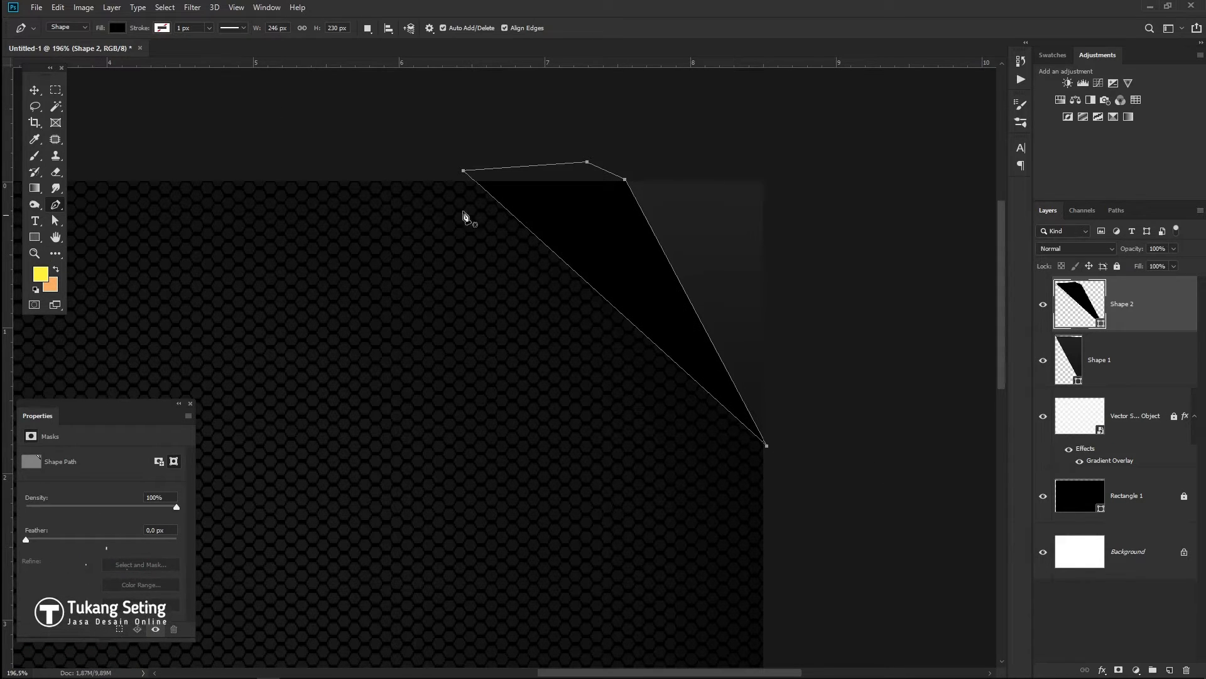
- Fill Shape 2 with a dark grey gradient using stops 0b0b0b and 232323
left_click(117, 29)
left_click(113, 53)
double_click(177, 182)
mouse_move(956, 288)
left_mouse_down()
mouse_move(872, 284)
mouse_move(848, 318)
mouse_move(861, 298)
left_mouse_up()
left_click(1150, 156)
double_click(55, 181)
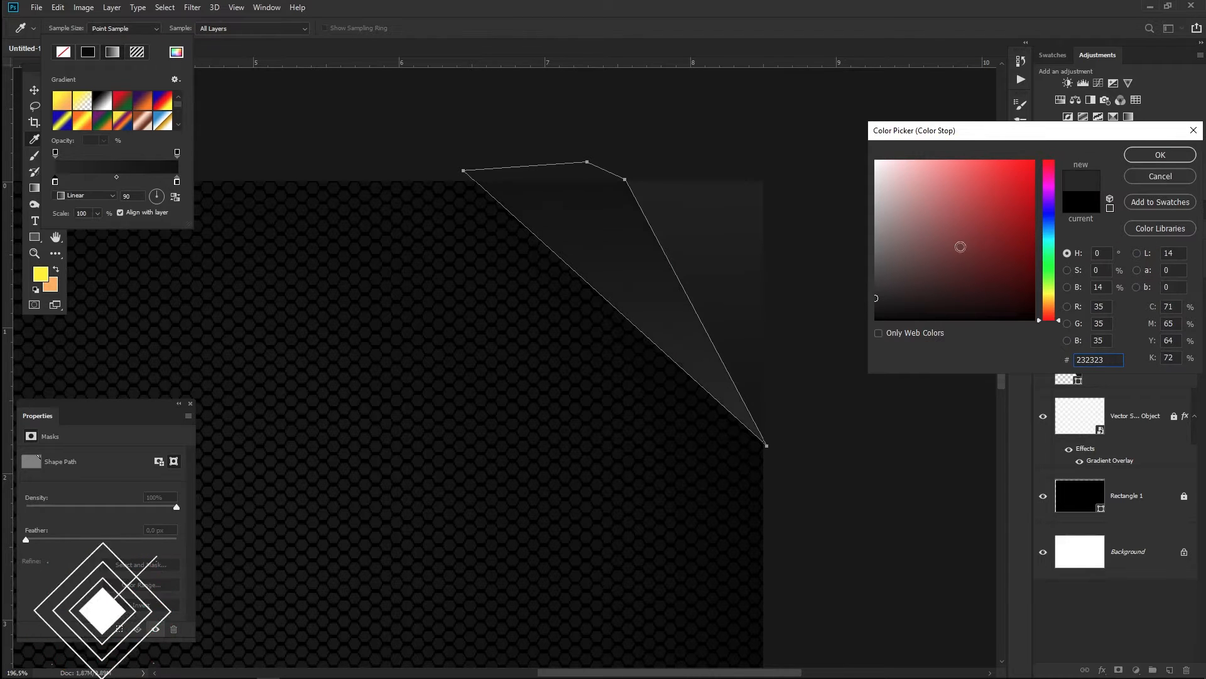
left_click(1160, 155)
left_click(655, 29)
- Deselect Shape 2 and reposition the view over the card's right side
left_click(853, 388)
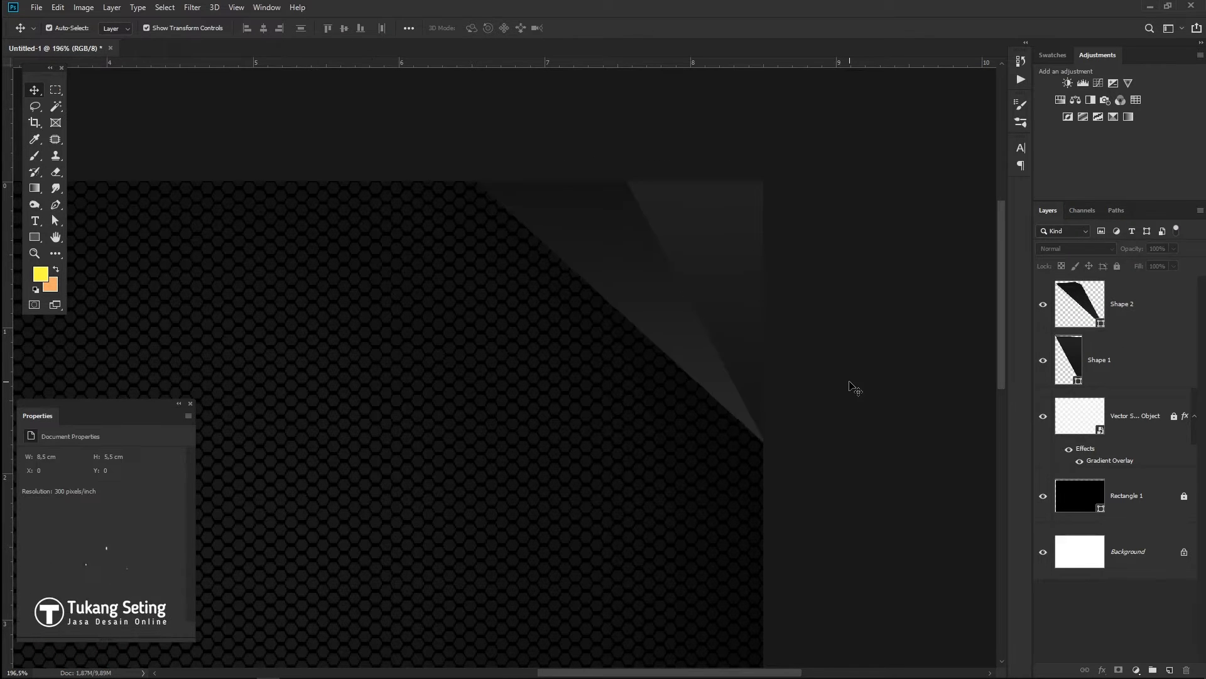
left_click_drag(851, 482, 790, 386)
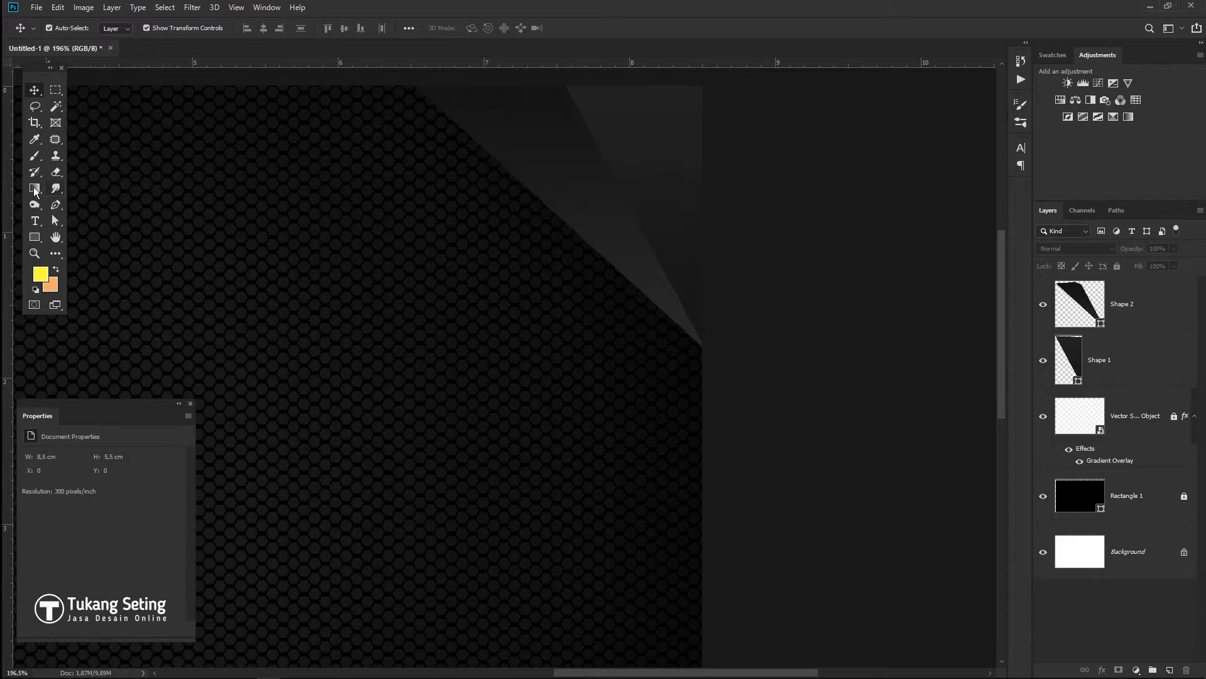
left_click_drag(742, 424, 744, 479)
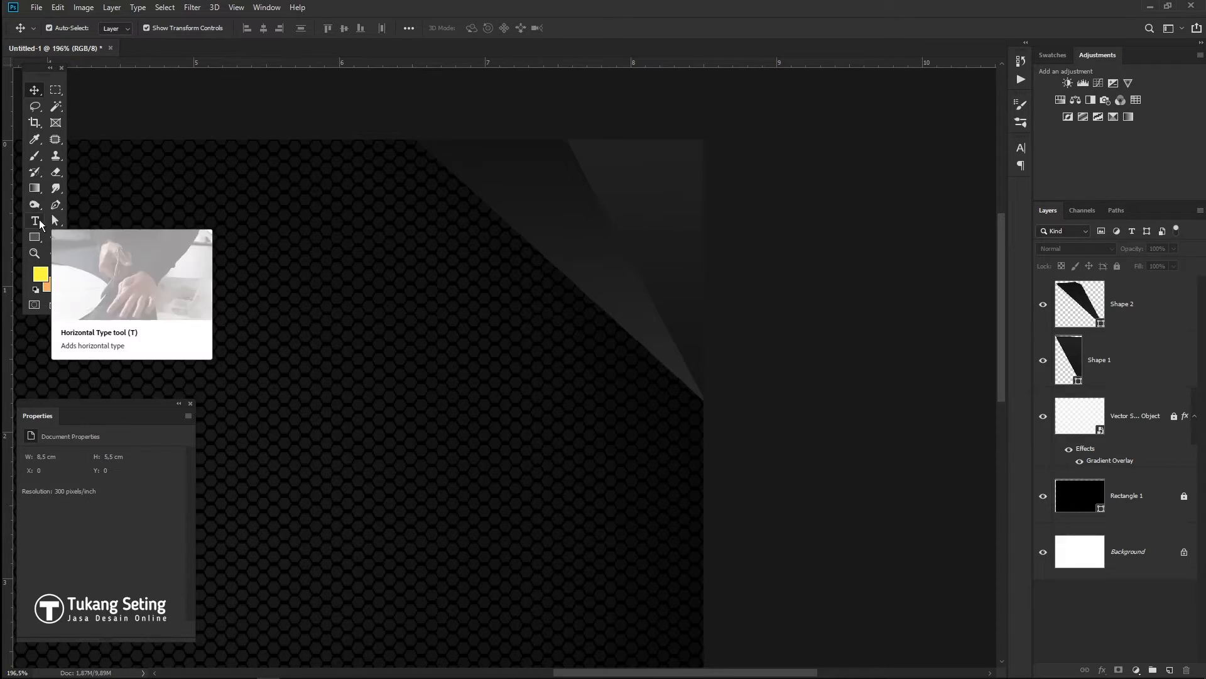
left_click(55, 204)
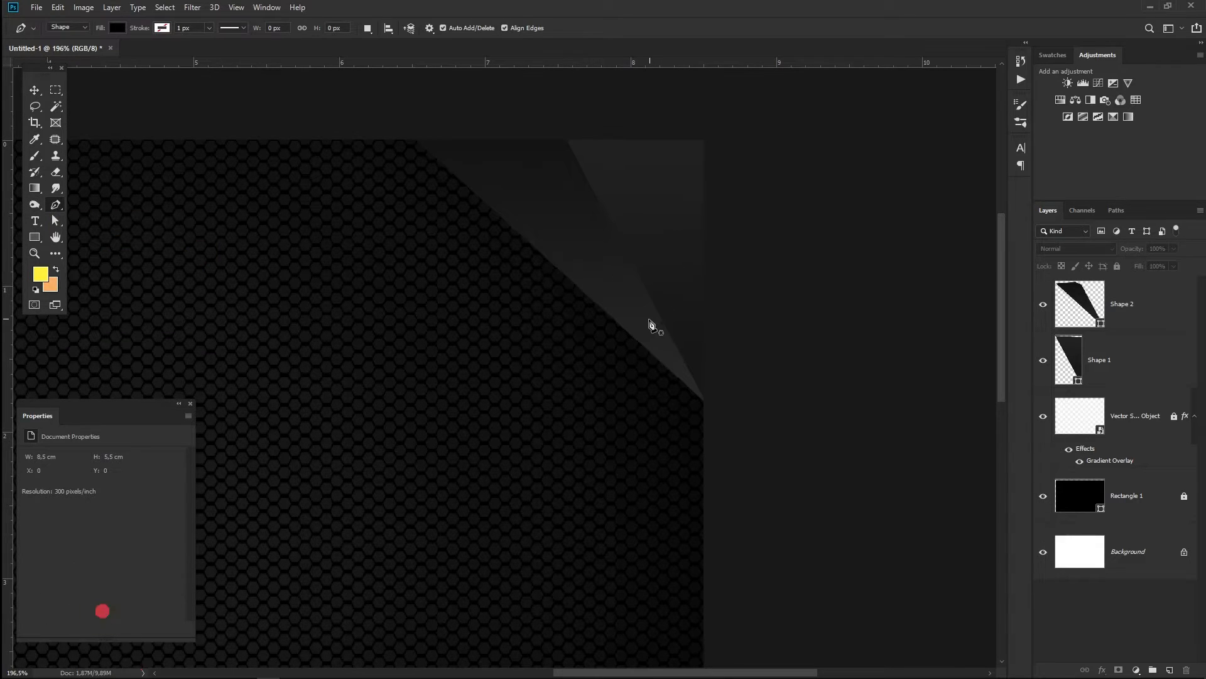
- Draw the triangular Shape 3 and Shape 4 along the card's right edge
left_click(720, 240)
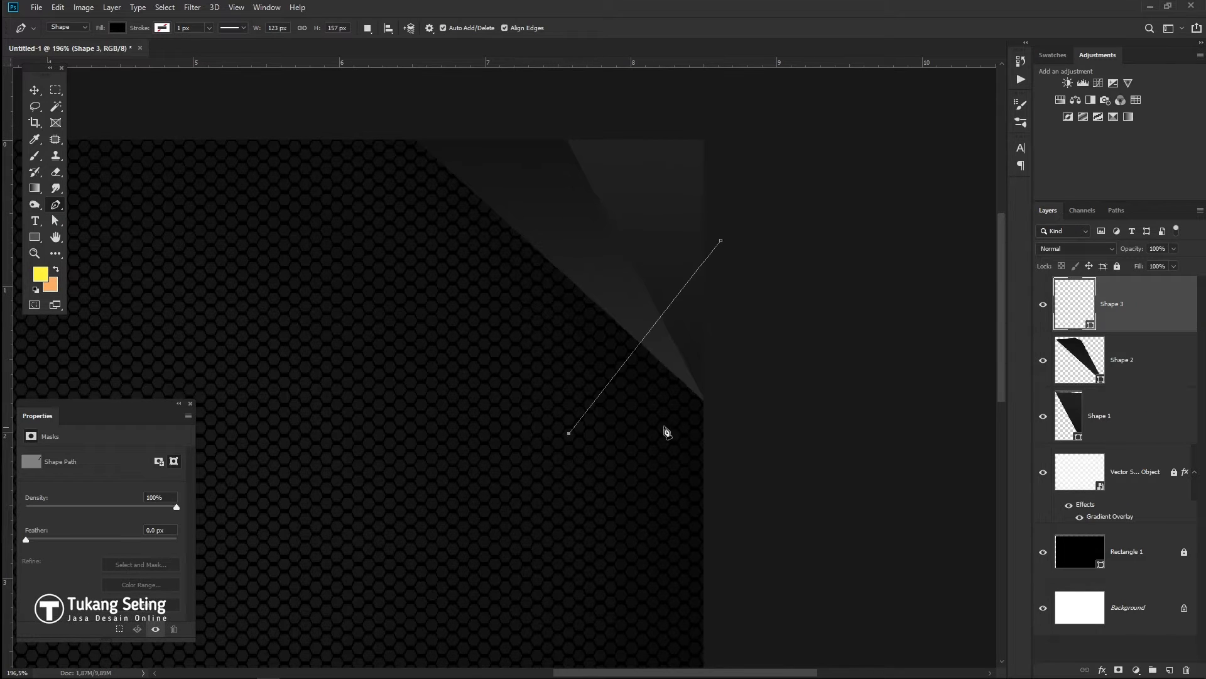
left_click(746, 408)
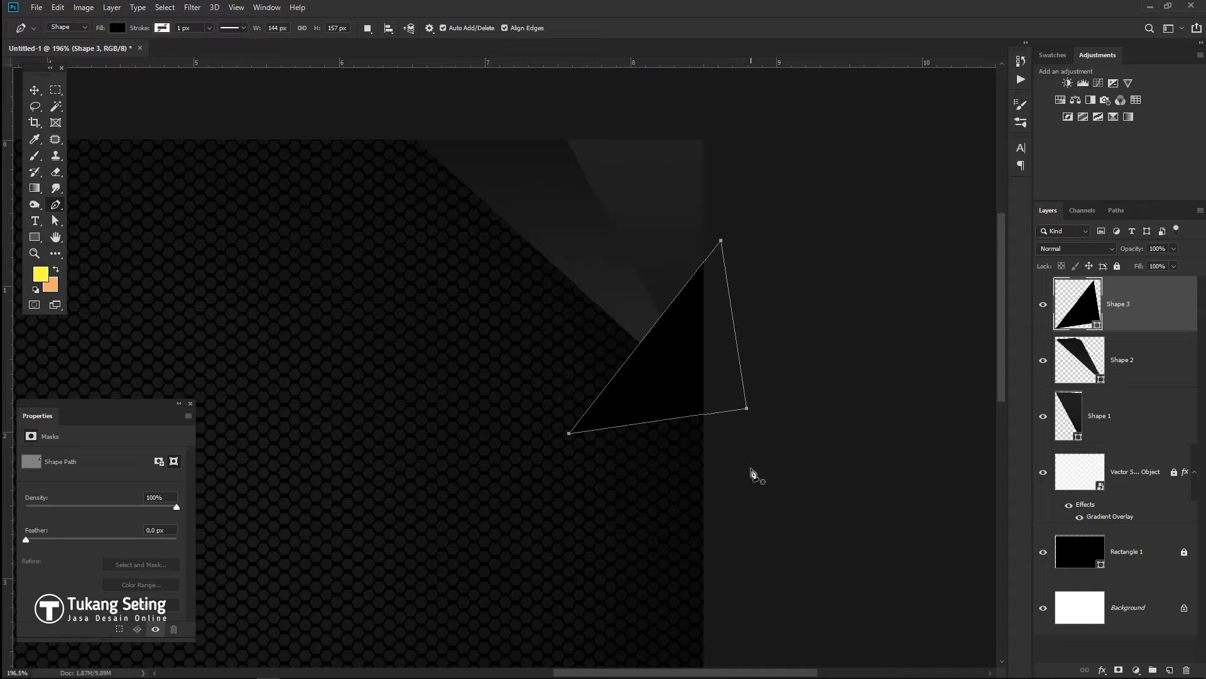
left_click_drag(752, 555, 775, 309)
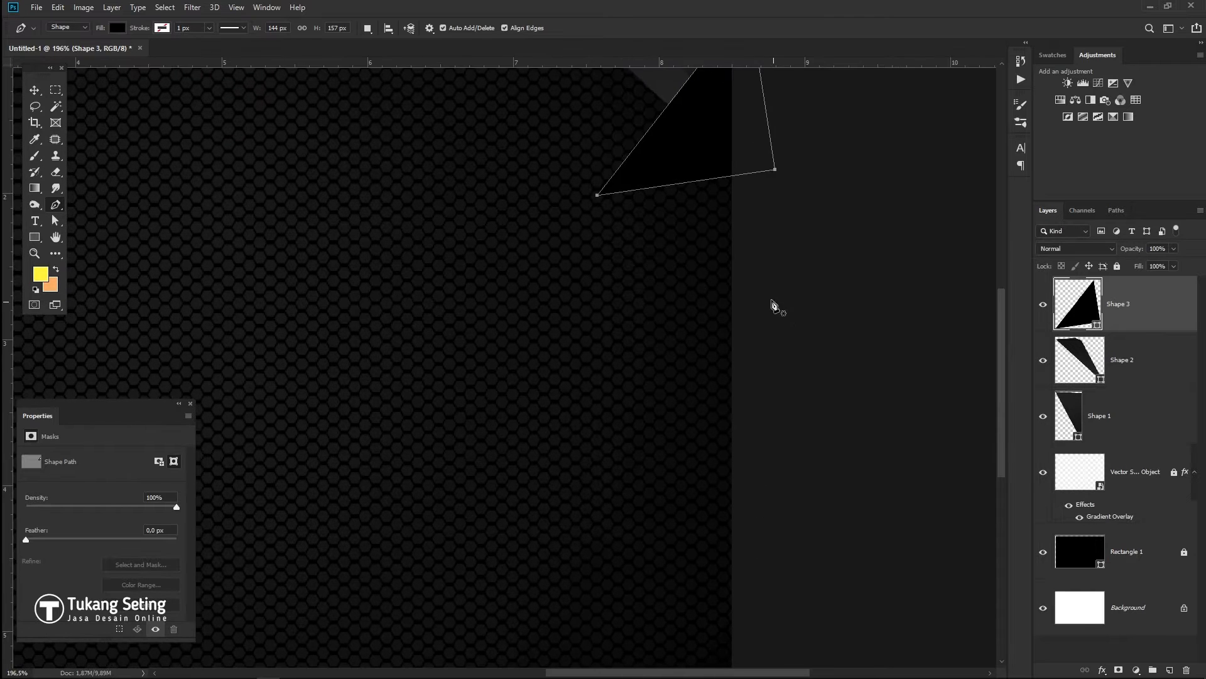
left_click(770, 300)
left_click(777, 170)
scroll(601, 201, "up", 2)
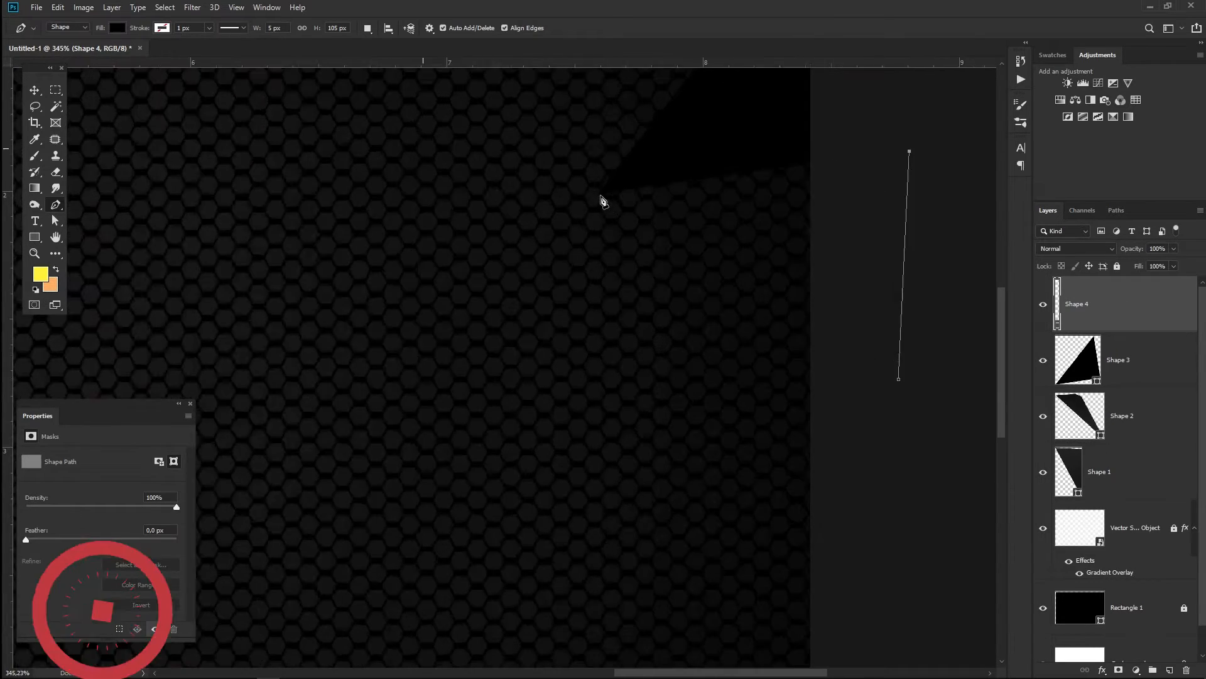
left_click(597, 195)
scroll(613, 254, "down", 3)
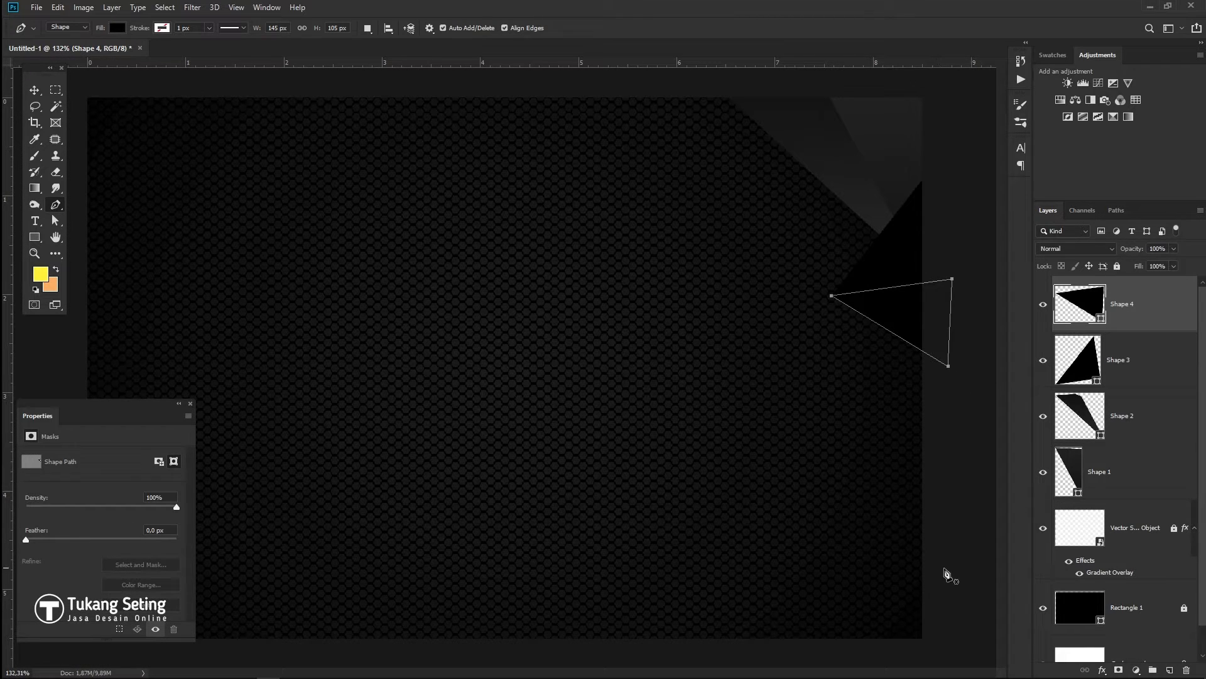
- Draw Shape 5, a polygon running from the right edge down to the card's bottom
left_click(967, 422)
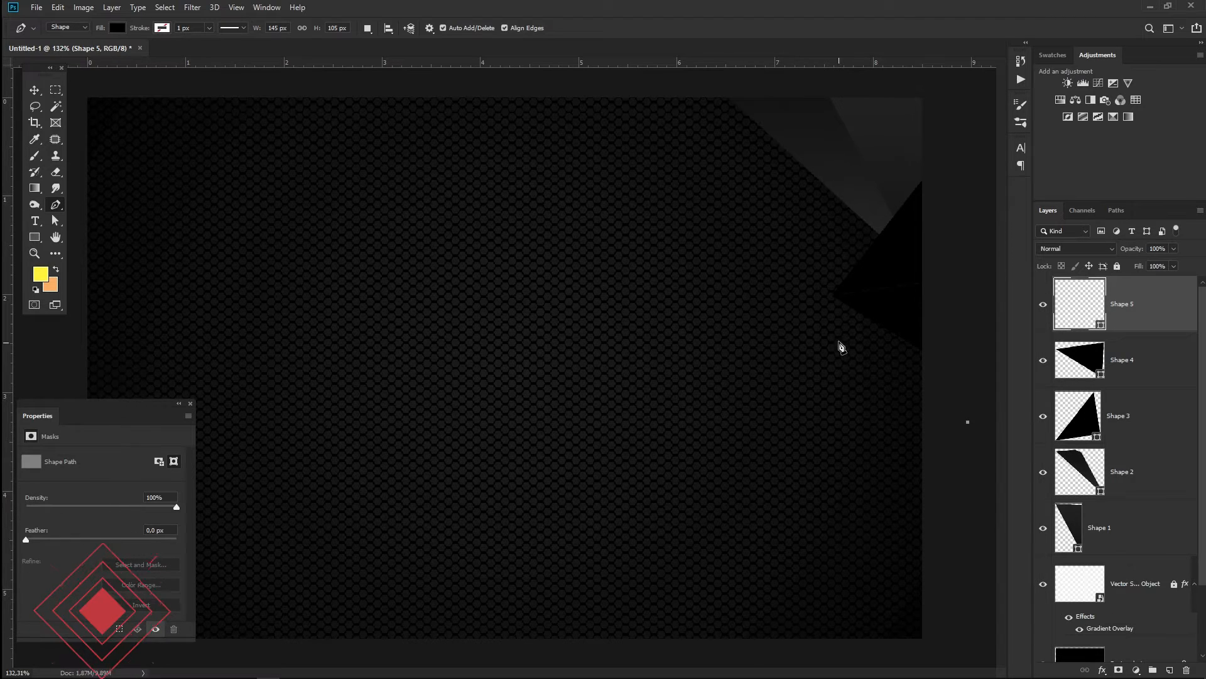
left_click(930, 354)
scroll(827, 261, "up", 5)
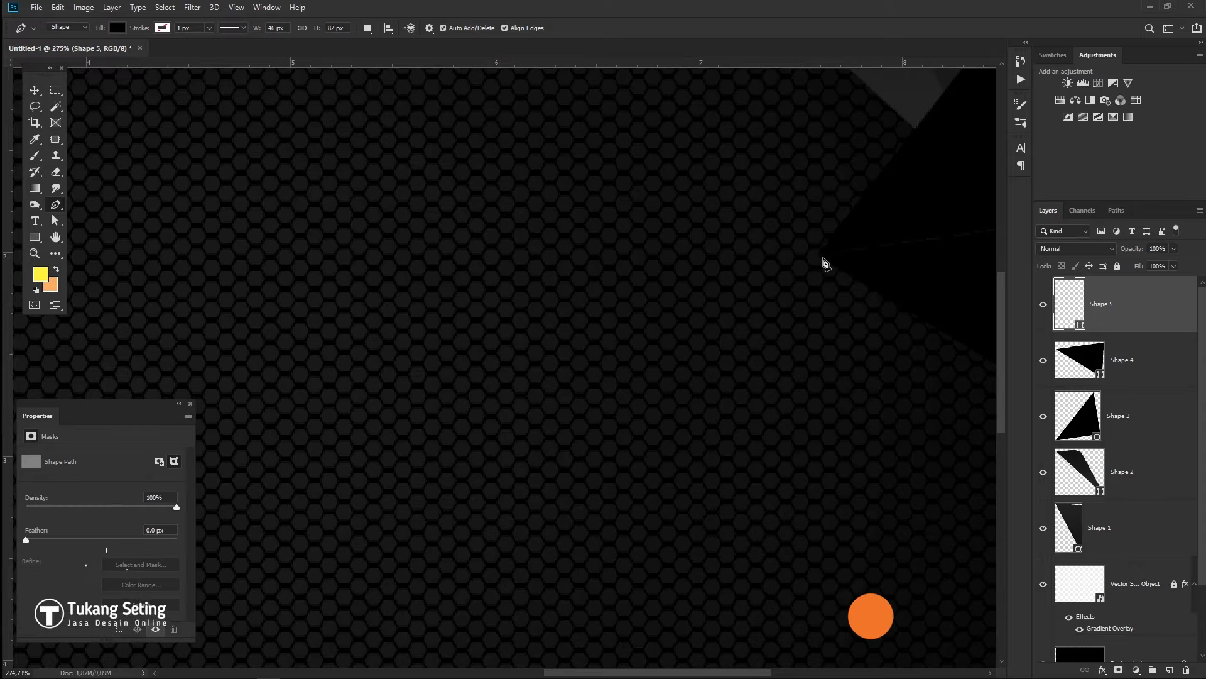
left_click(794, 235)
scroll(801, 323, "down", 6)
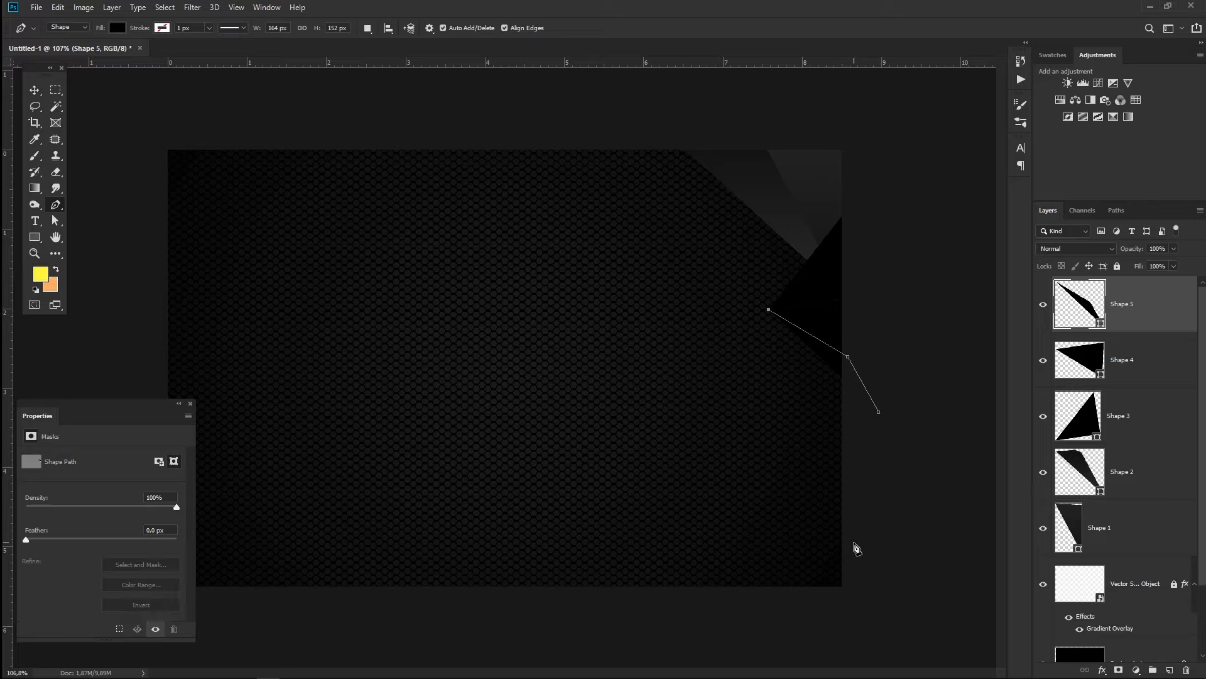
left_click(845, 591)
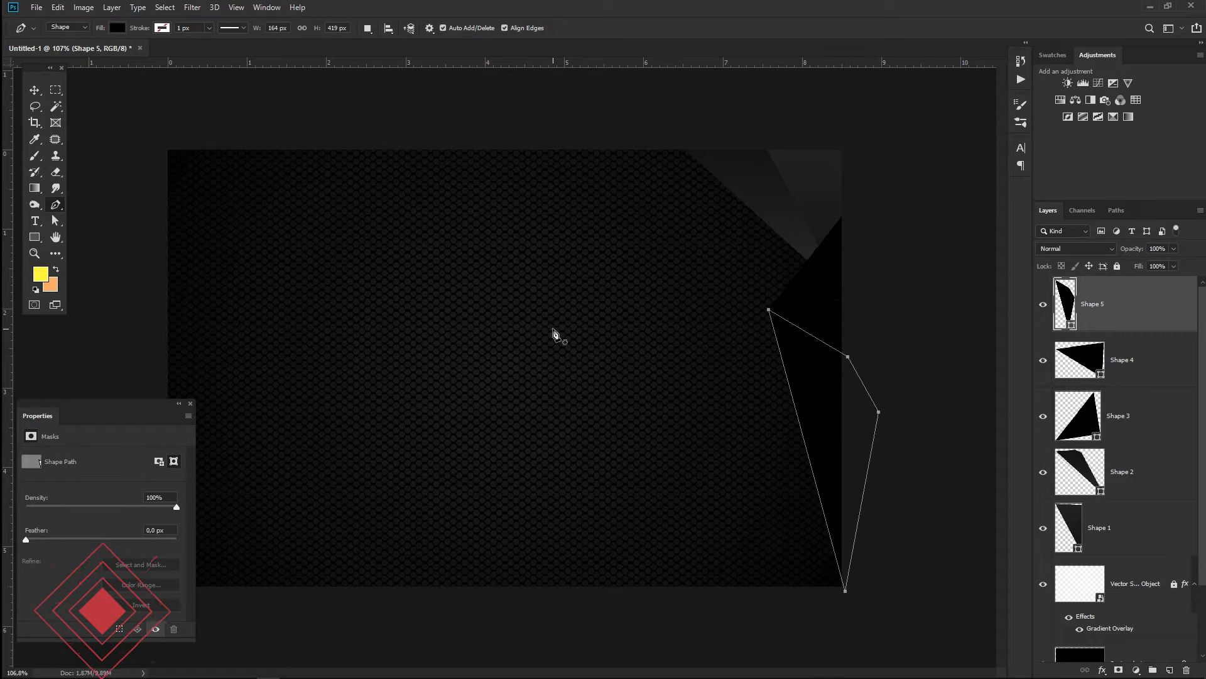
left_click(34, 95)
left_click(906, 300)
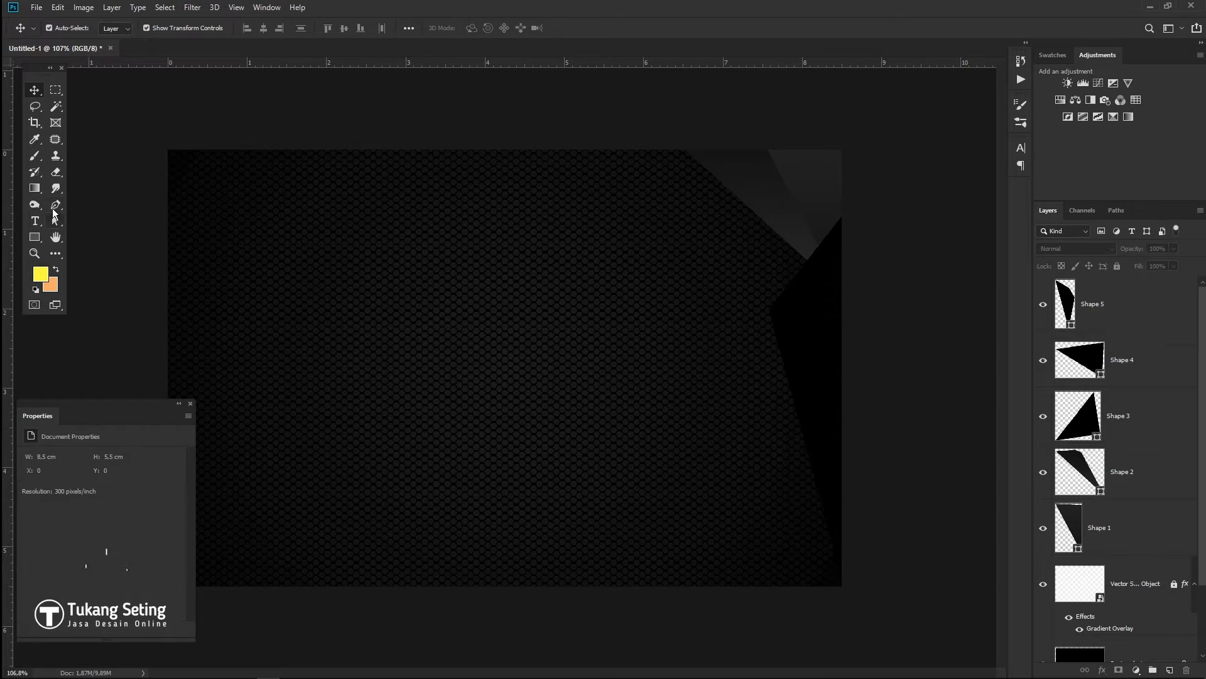
left_click(53, 209)
- Draw closed triangles Shape 6 and Shape 7 near the bottom, then select the Shape 3 layer
left_click(811, 387)
left_click(661, 610)
left_click(812, 387)
left_click(894, 618)
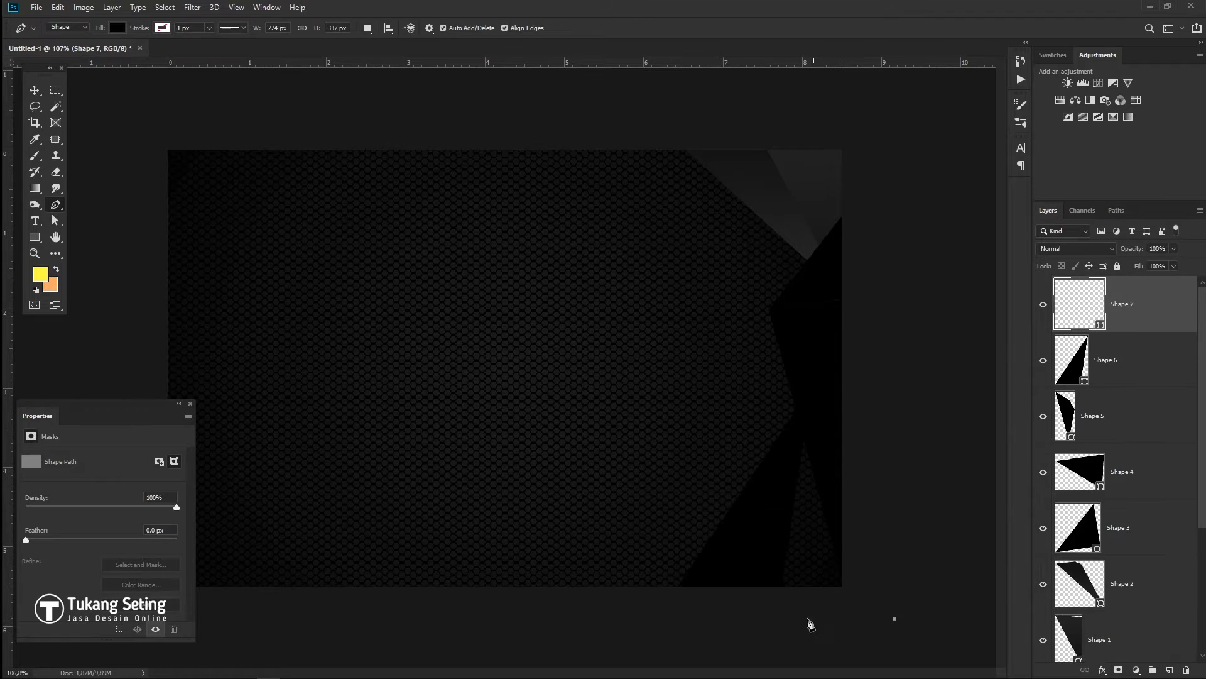
left_click(770, 612)
left_click(808, 397)
left_click(895, 619)
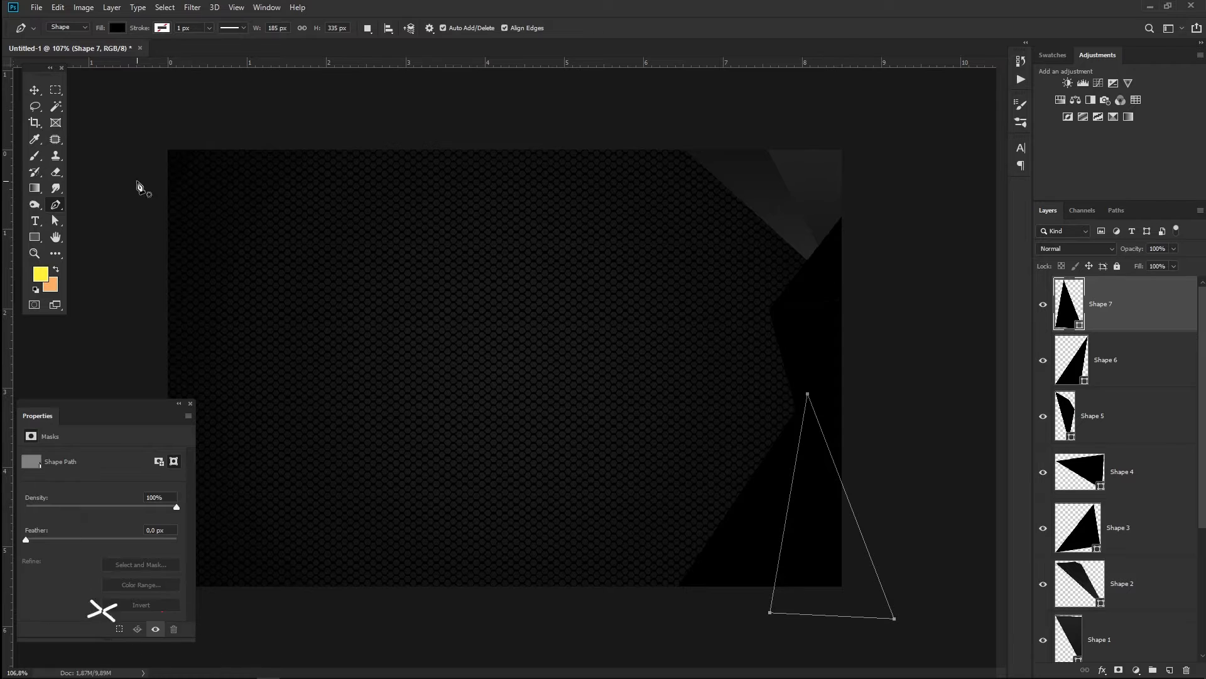
key("v")
left_click(960, 475)
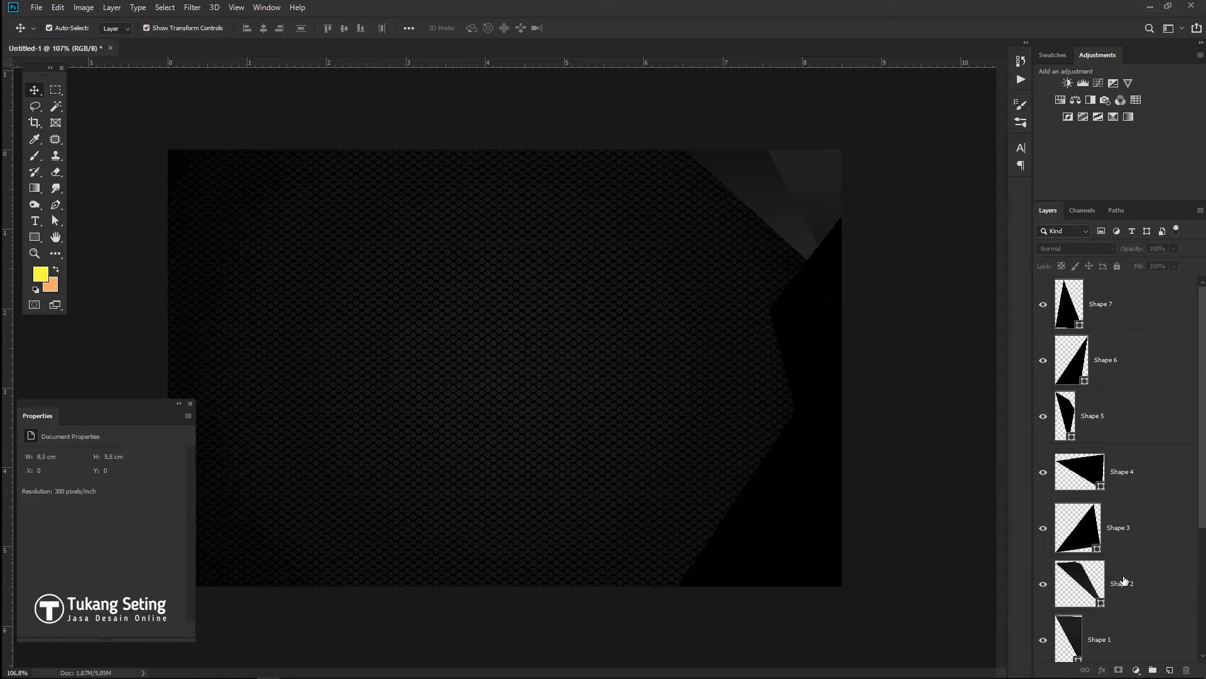
left_click_drag(1105, 527, 1087, 473)
- Select all shape layers and fill them with a black 000000 to dark grey gradient
key("ctrl+alt+a")
key("u")
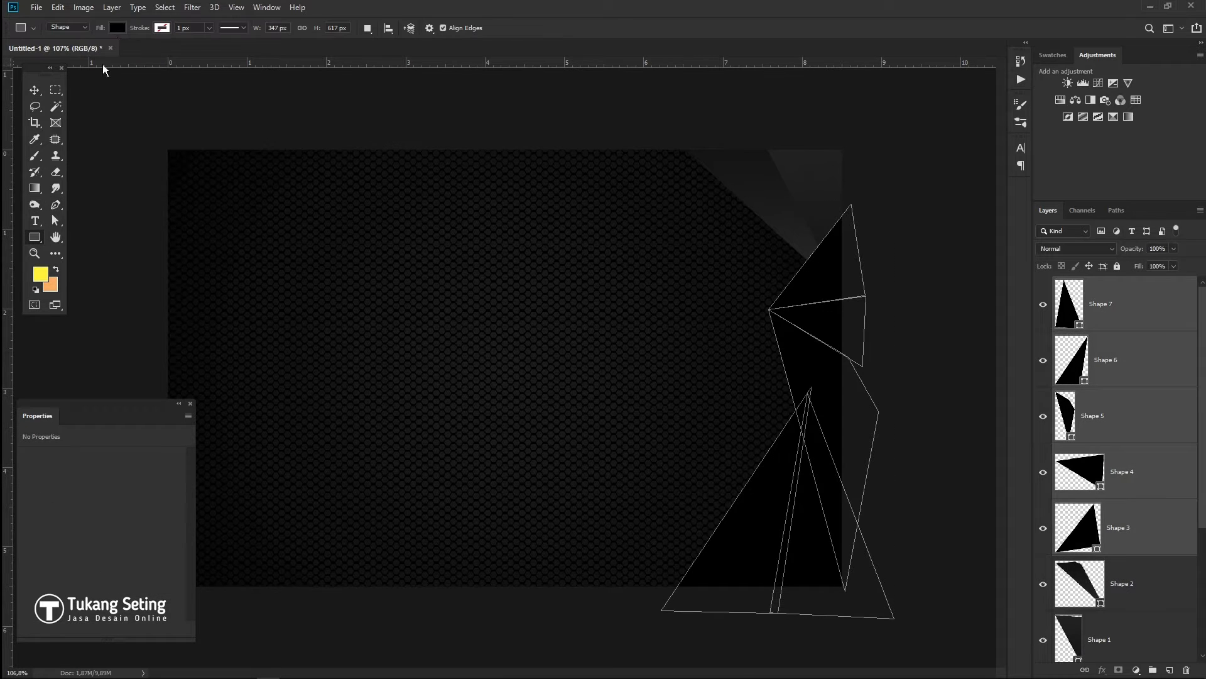
left_click(117, 27)
left_click(112, 51)
double_click(55, 182)
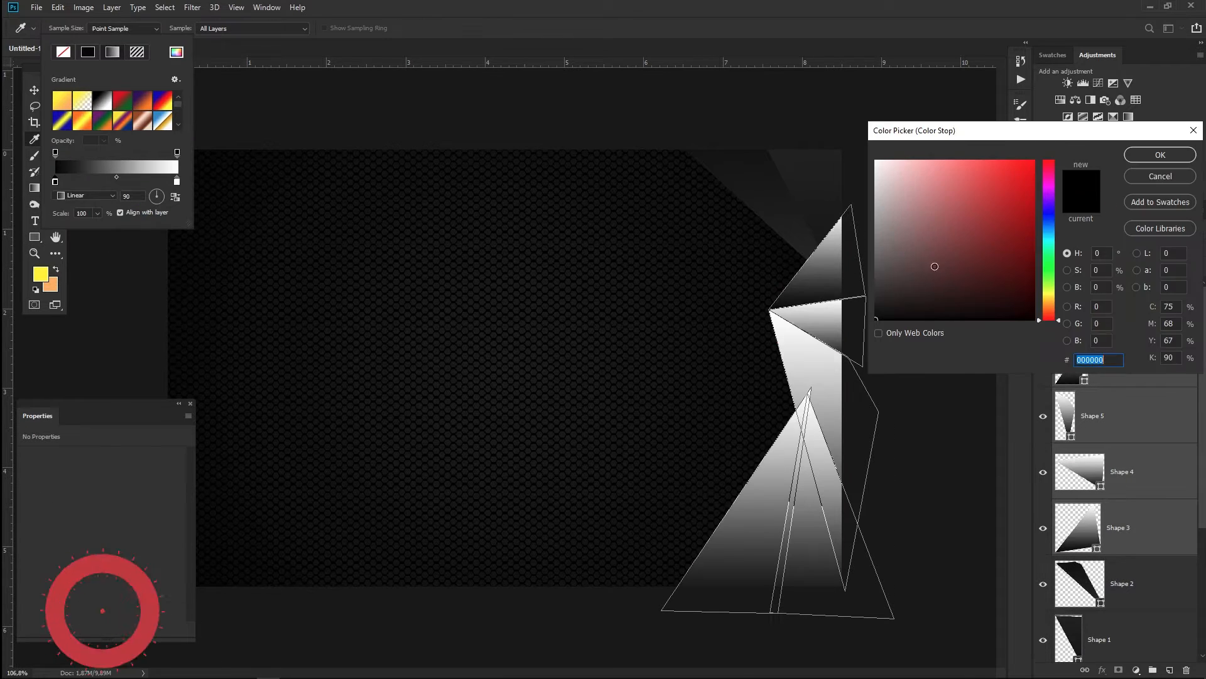
key("Return")
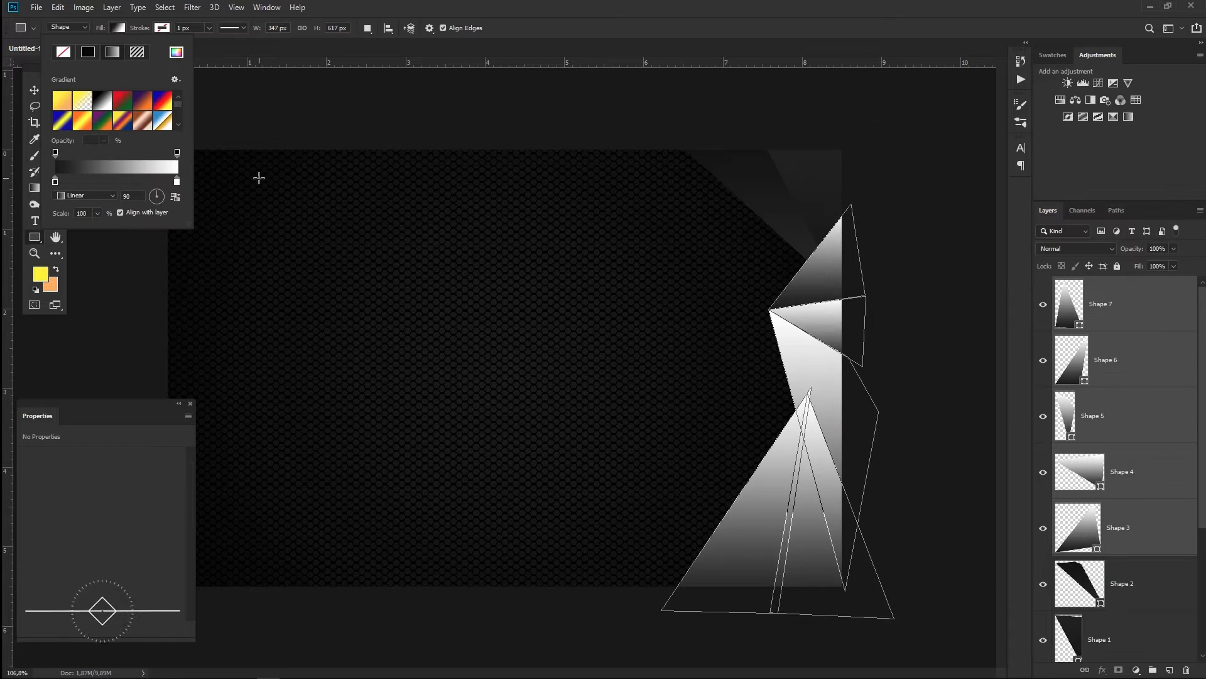
double_click(178, 182)
left_click(868, 301)
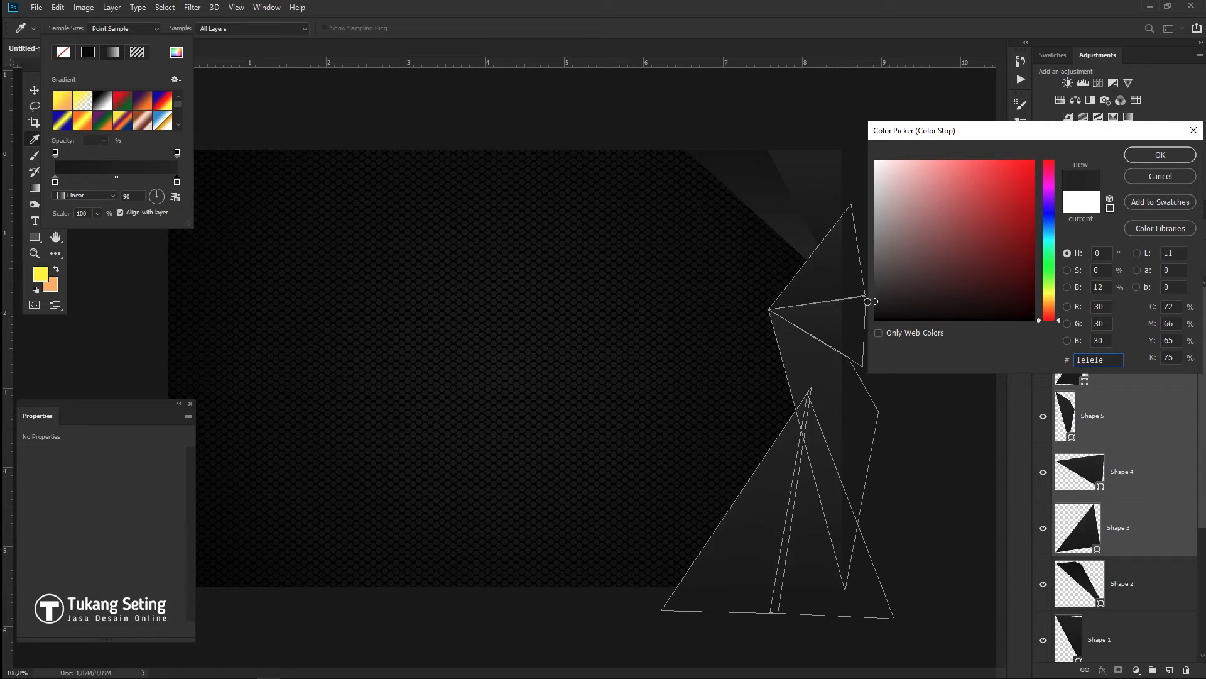
left_click(871, 298)
key("Return")
left_click(34, 90)
left_click(943, 375)
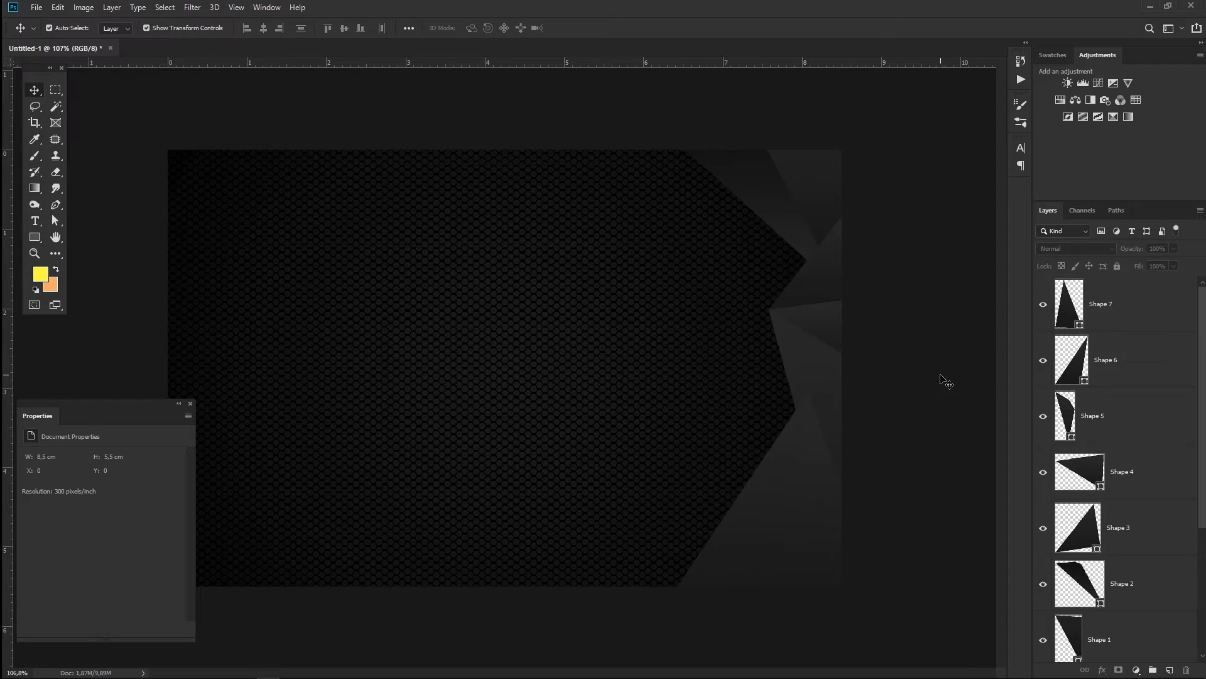
- Bring Shape 5 to the top of the layer stack with Ctrl+Shift+]
scroll(916, 329, "up", 3)
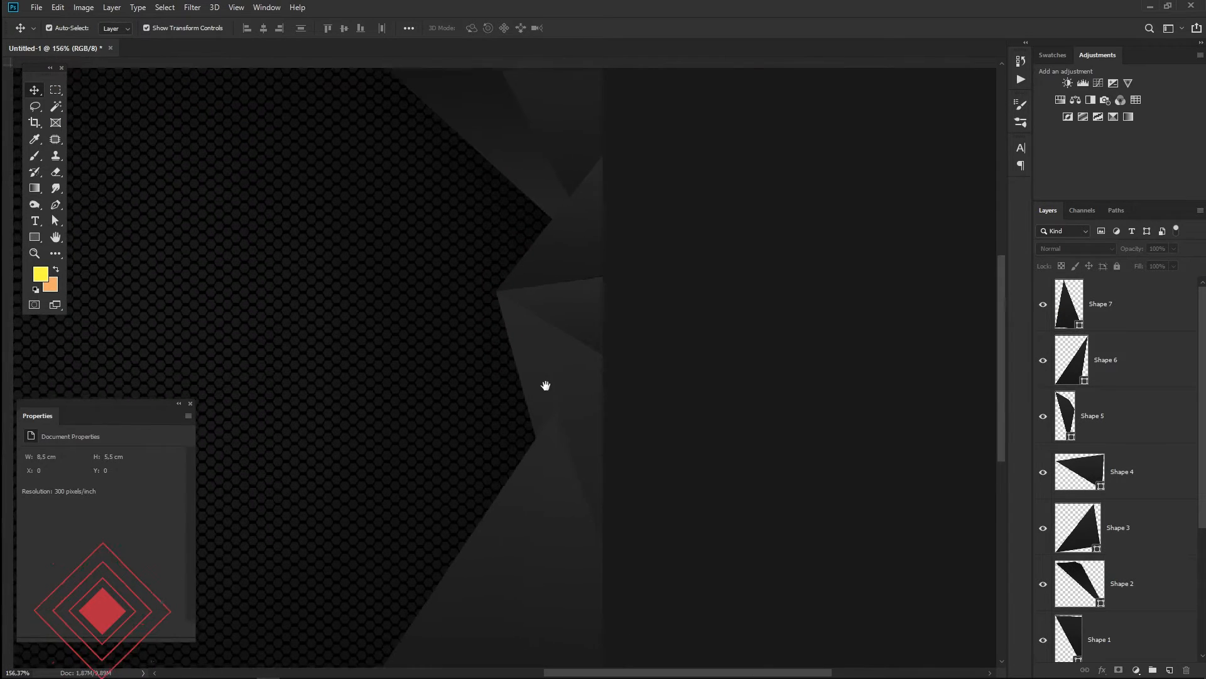
left_click(581, 321)
left_click(578, 405)
key("ctrl+shift+bracketright")
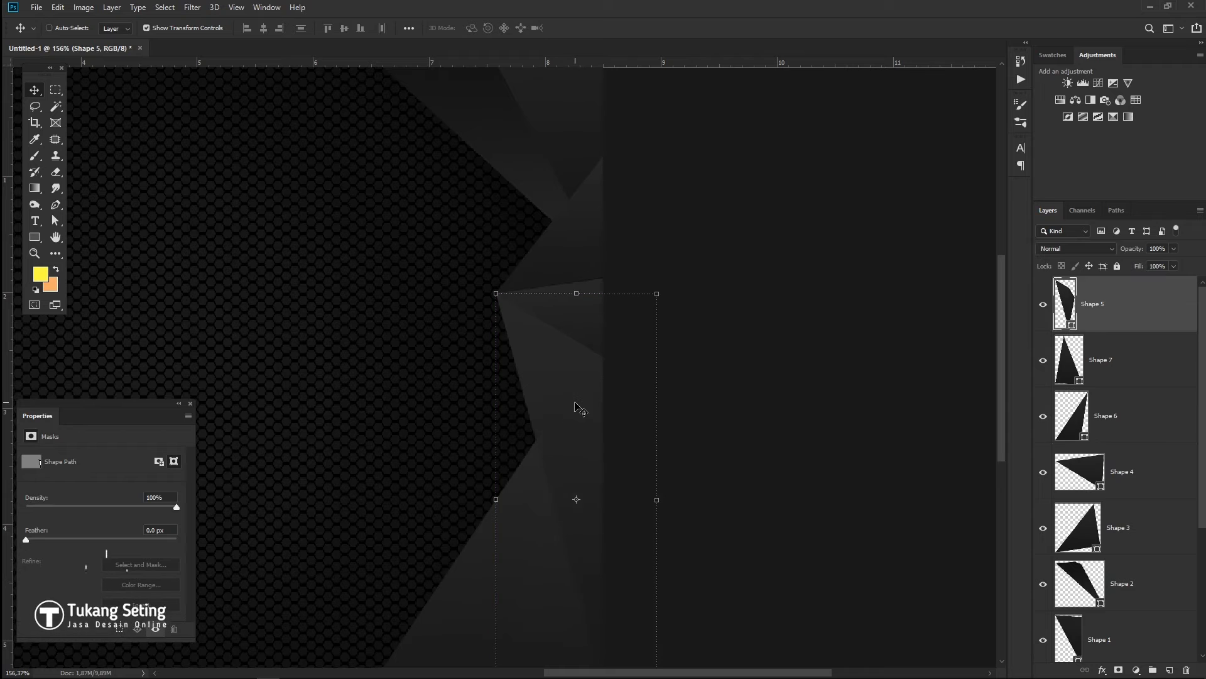
left_click(747, 401)
scroll(747, 401, "left", 3)
scroll(748, 400, "down", 1)
left_click_drag(845, 331, 811, 312)
- Select Shape 7 and inspect its fill options without changing them
left_click(654, 548)
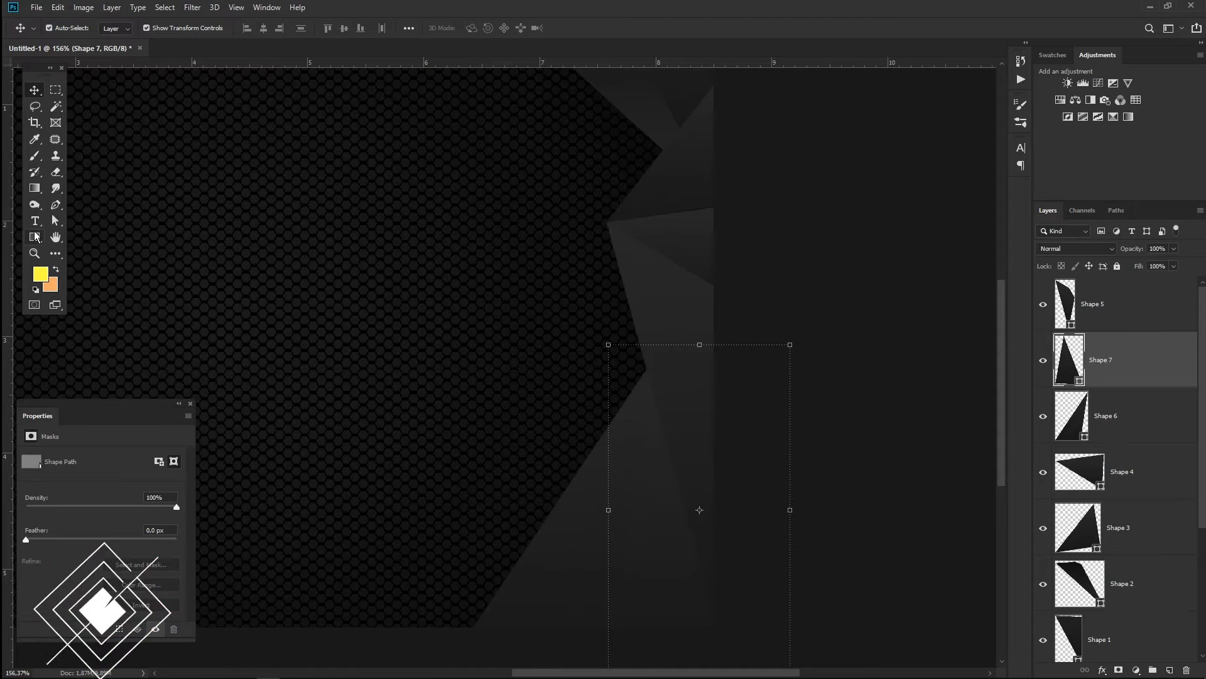
key("u")
left_click(116, 28)
key("Escape")
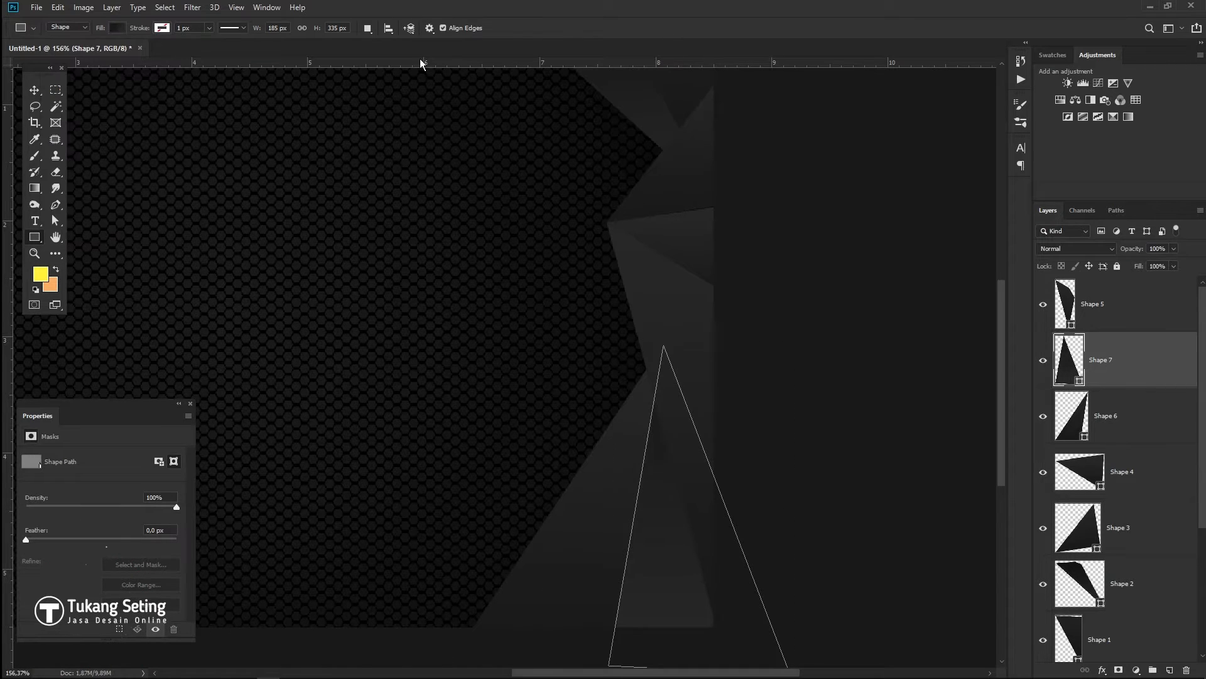
key("v")
scroll(748, 499, "down", 3)
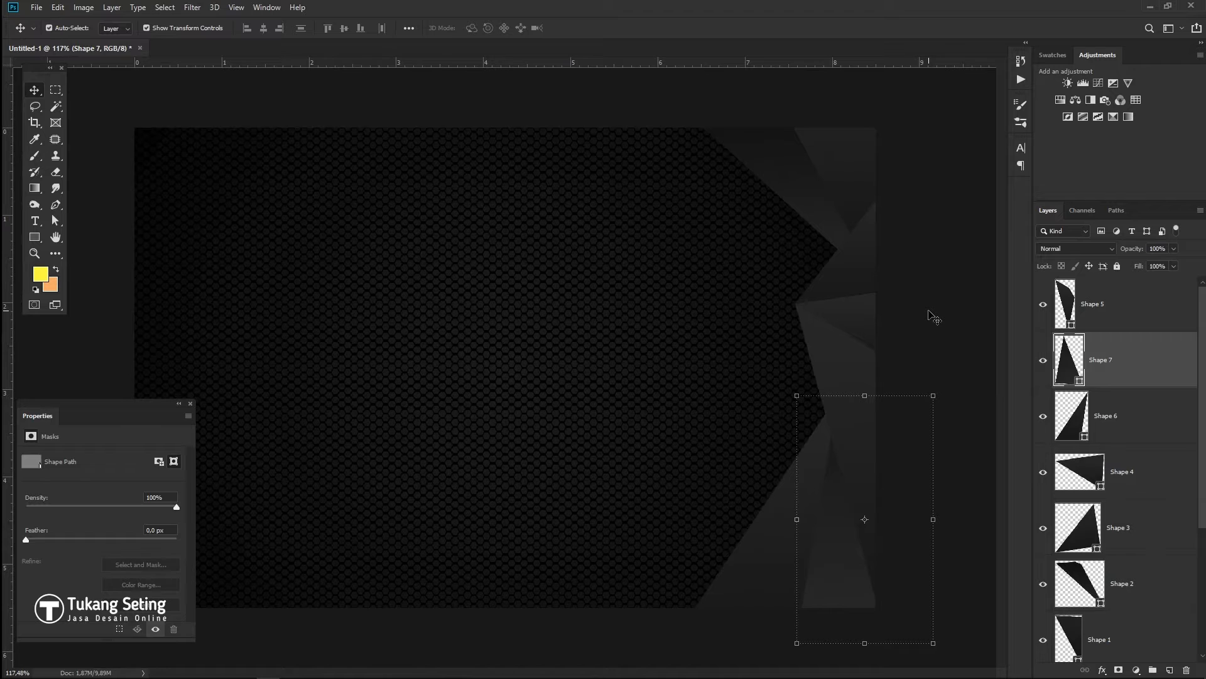
left_click(934, 317)
- Widen all the right-side faceted shapes leftward to about 139% with Free Transform
scroll(1130, 546, "down", 3)
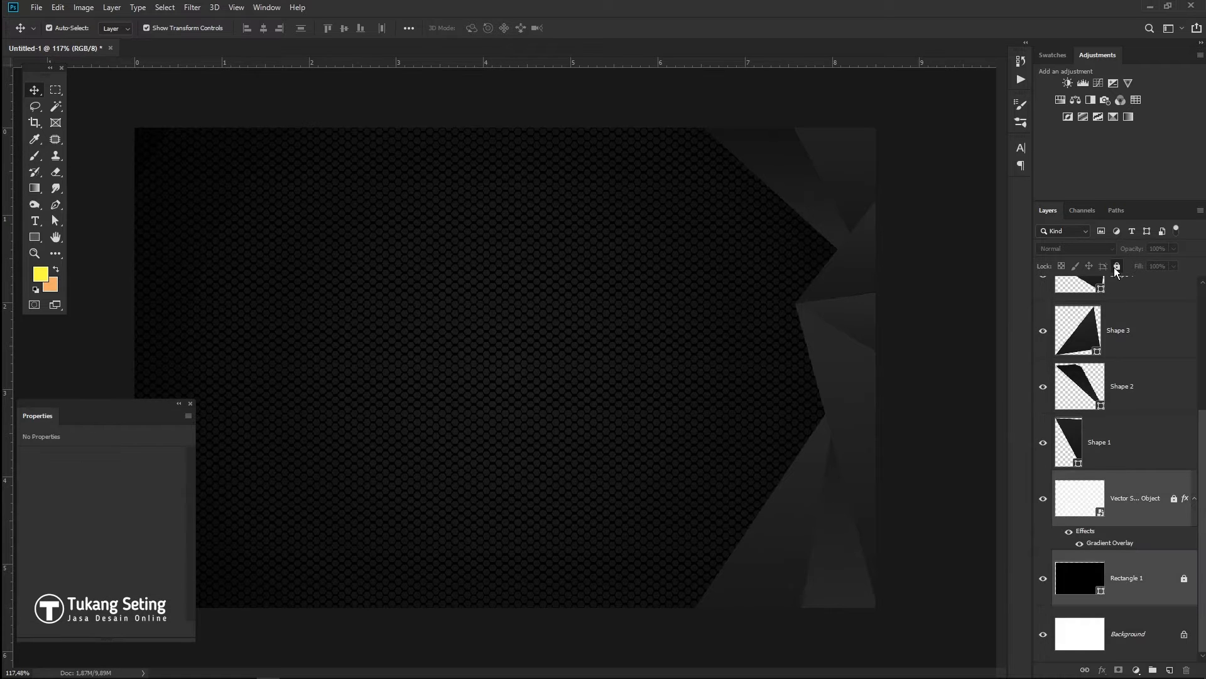
left_click_drag(598, 109, 895, 546)
left_click_drag(677, 378, 625, 379)
key("ctrl+z")
left_click_drag(912, 432, 887, 435)
key("Return")
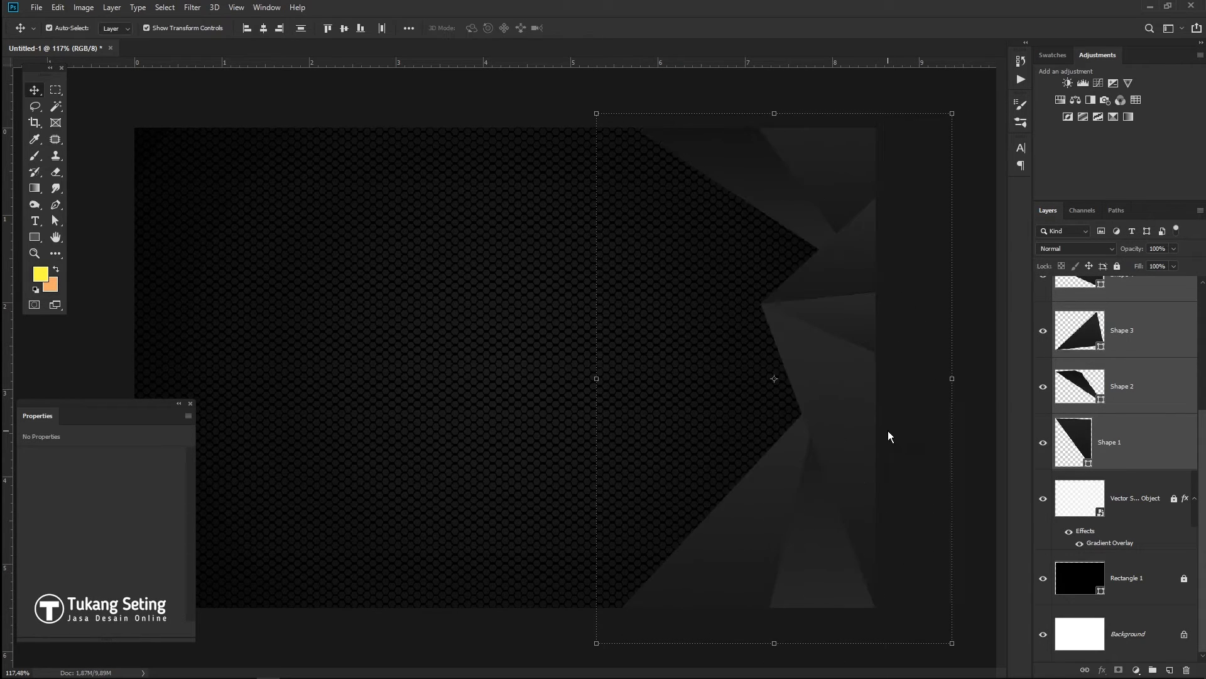
left_click(893, 438)
scroll(758, 577, "up", 11)
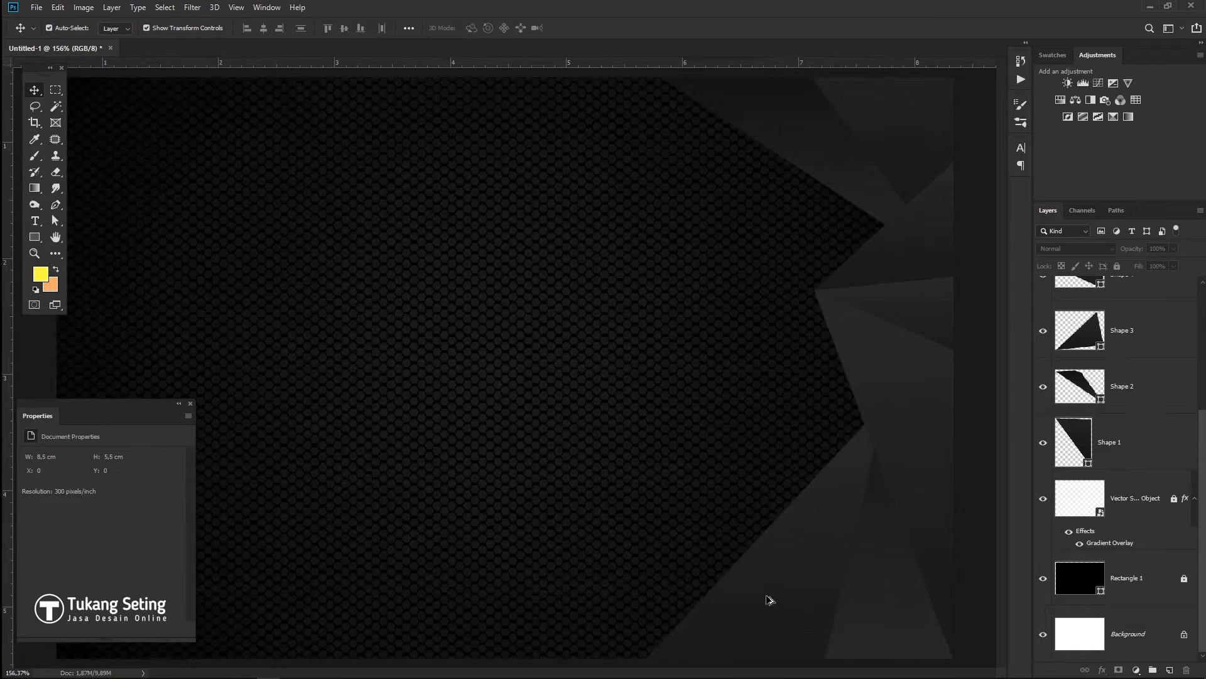
- Duplicate Shape 6 and move Shape 6 copy beneath the other shapes in Layers
left_click_drag(794, 565, 681, 441)
left_click(687, 414)
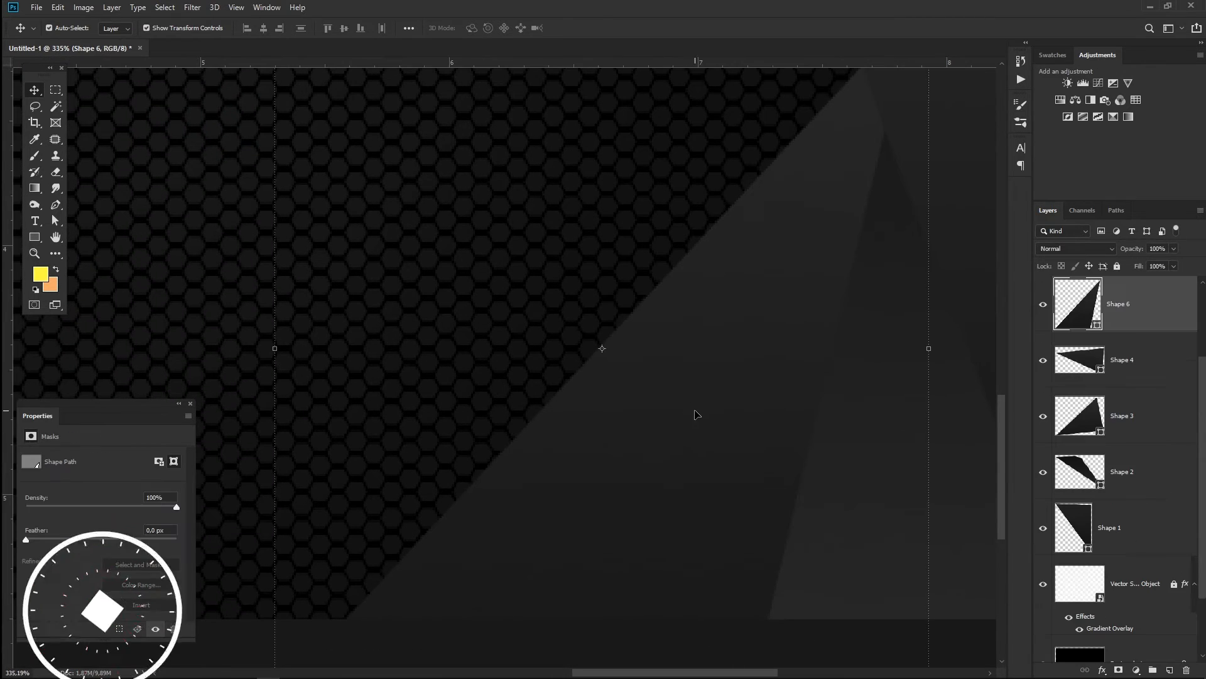
left_click_drag(716, 396, 706, 382)
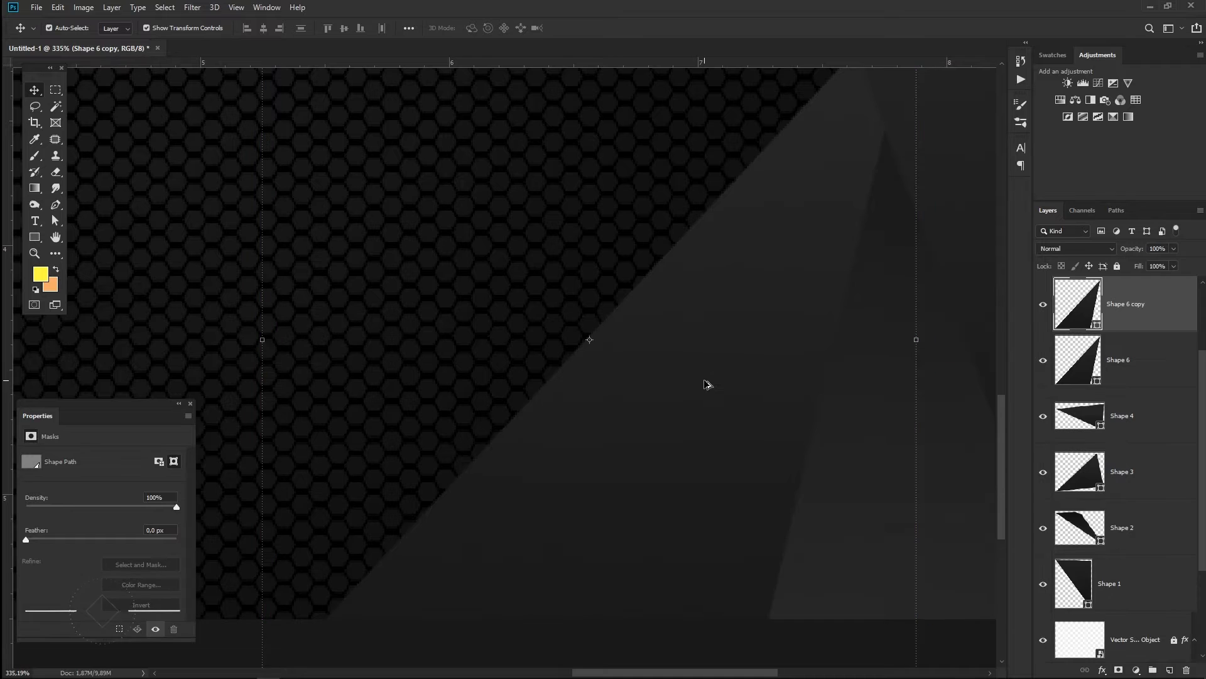
left_click_drag(1146, 331, 1135, 583)
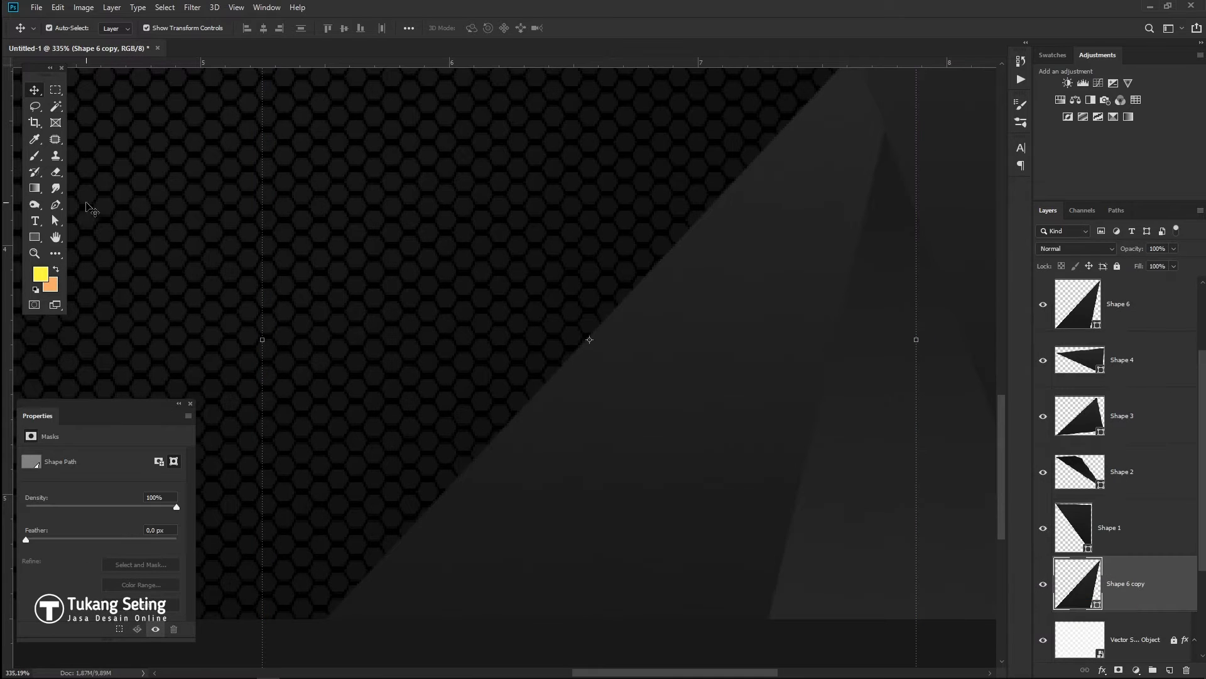
- Fill Shape 6 copy with a gold gradient preset, leaving a thin gold diagonal stripe
key("g")
left_click(76, 32)
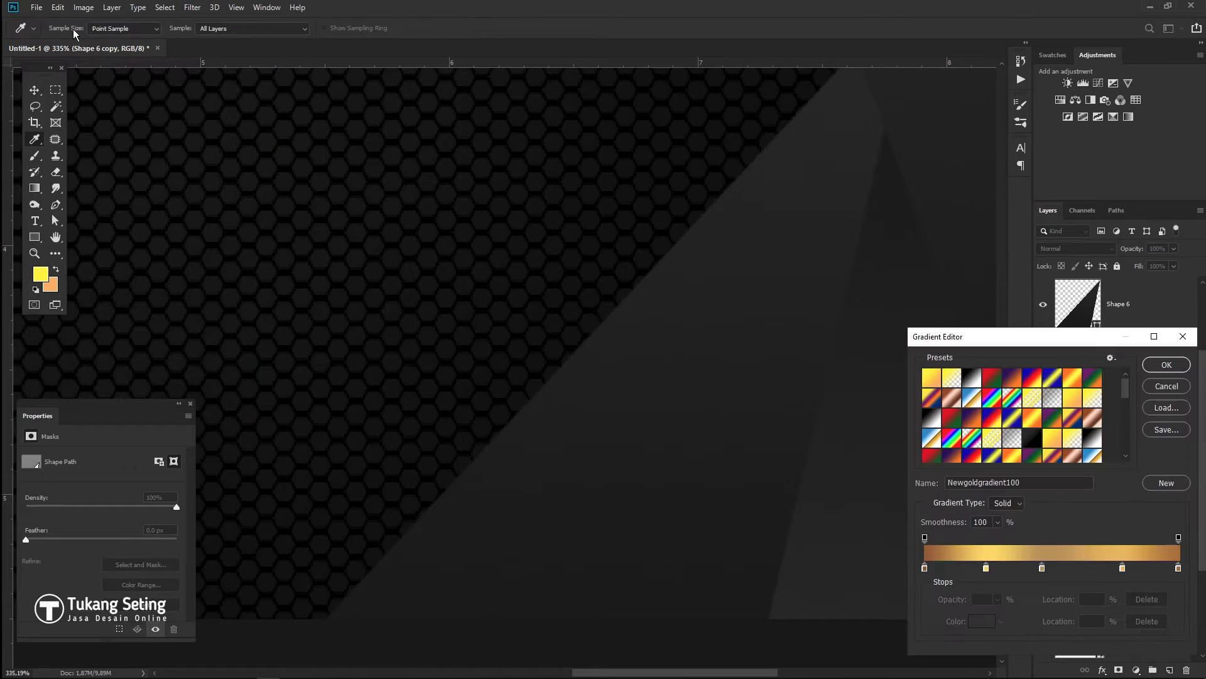
left_click(1146, 365)
key("u")
left_click(116, 27)
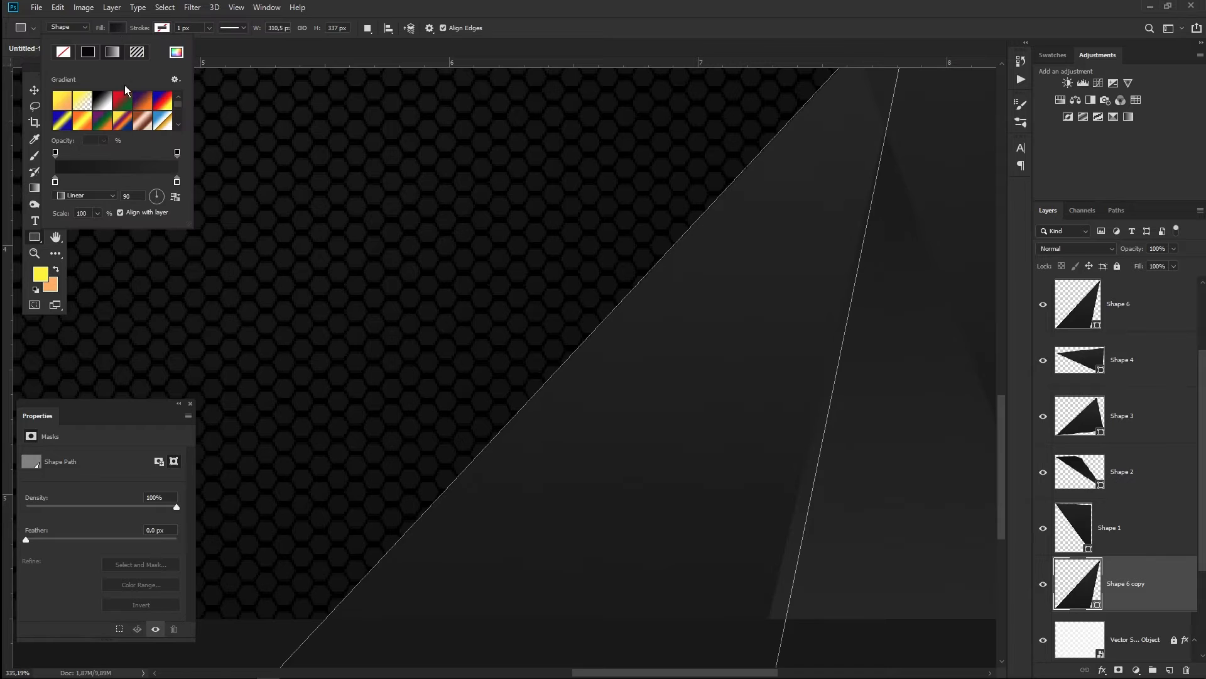
left_click_drag(186, 227, 278, 478)
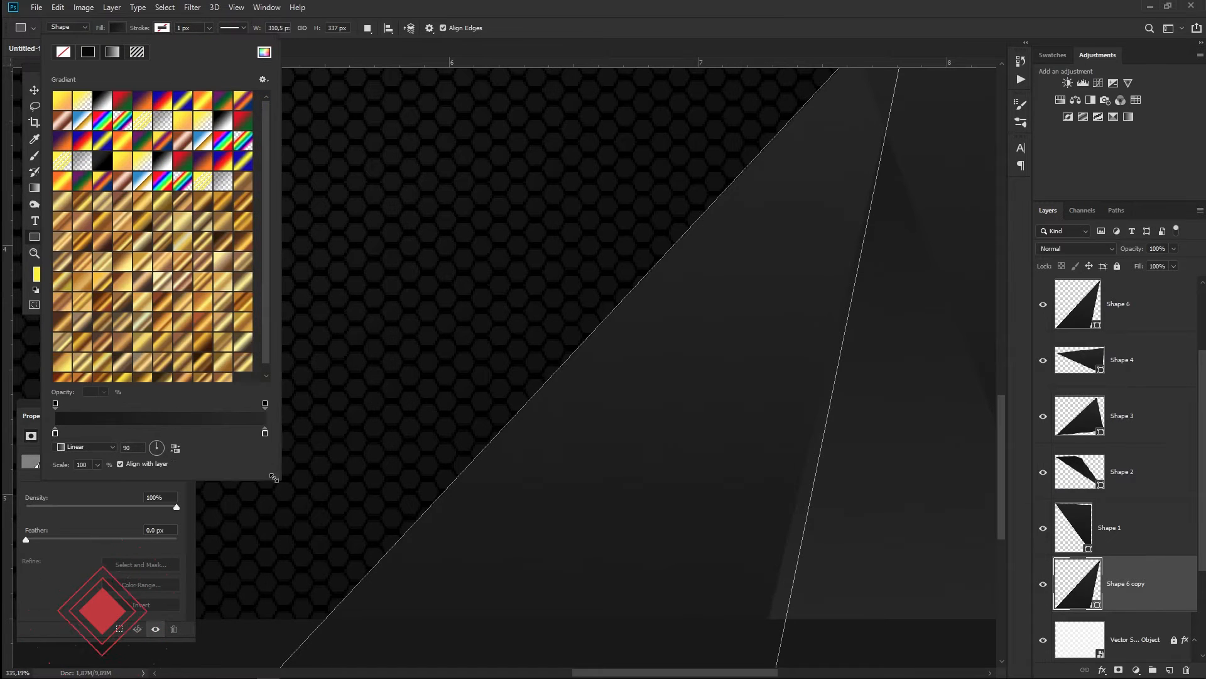
left_click(242, 308)
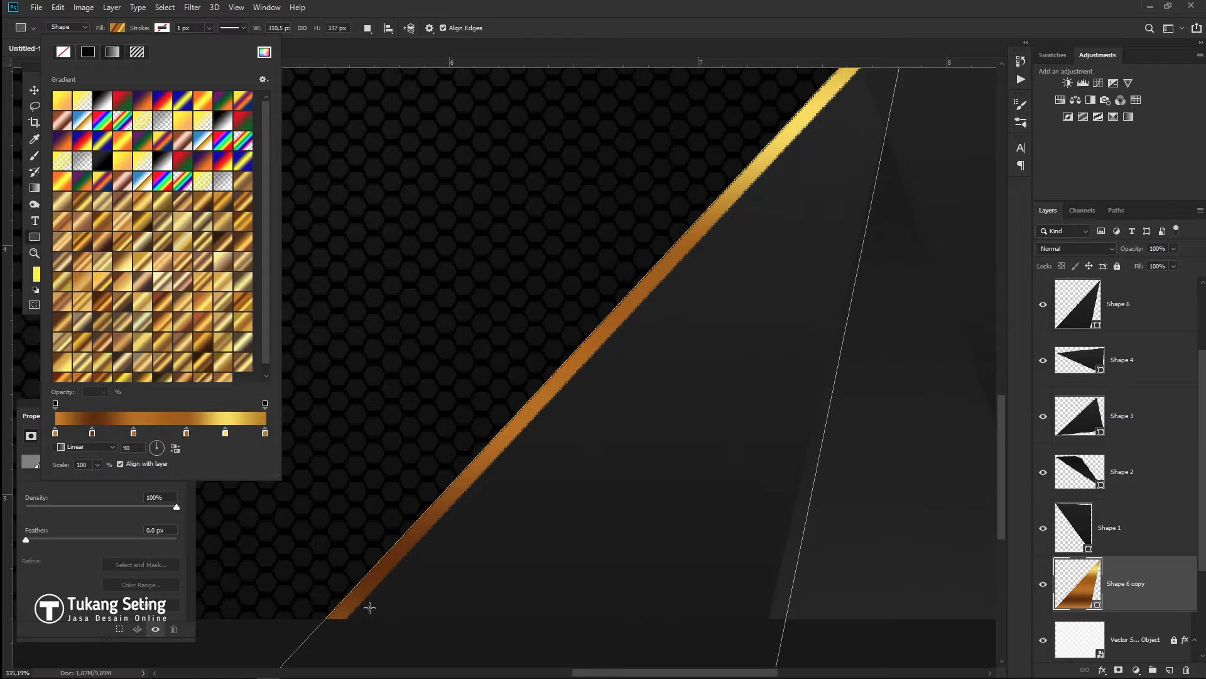
scroll(708, 454, "down", 3)
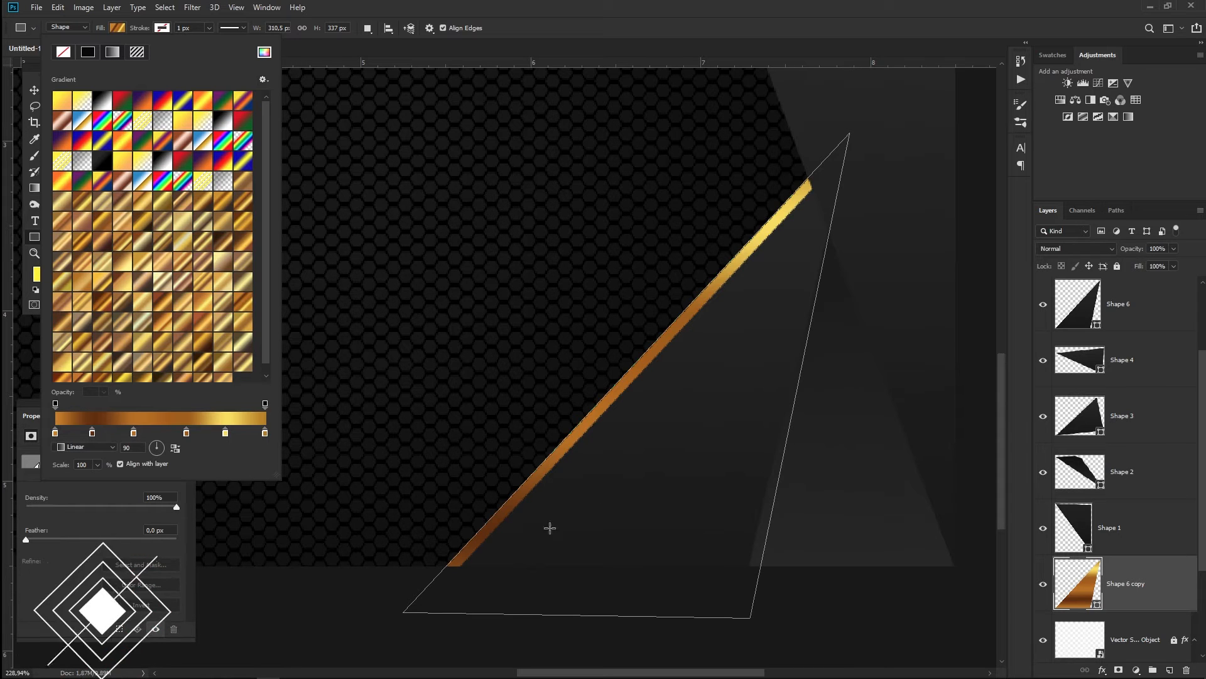
left_click(515, 49)
key("v")
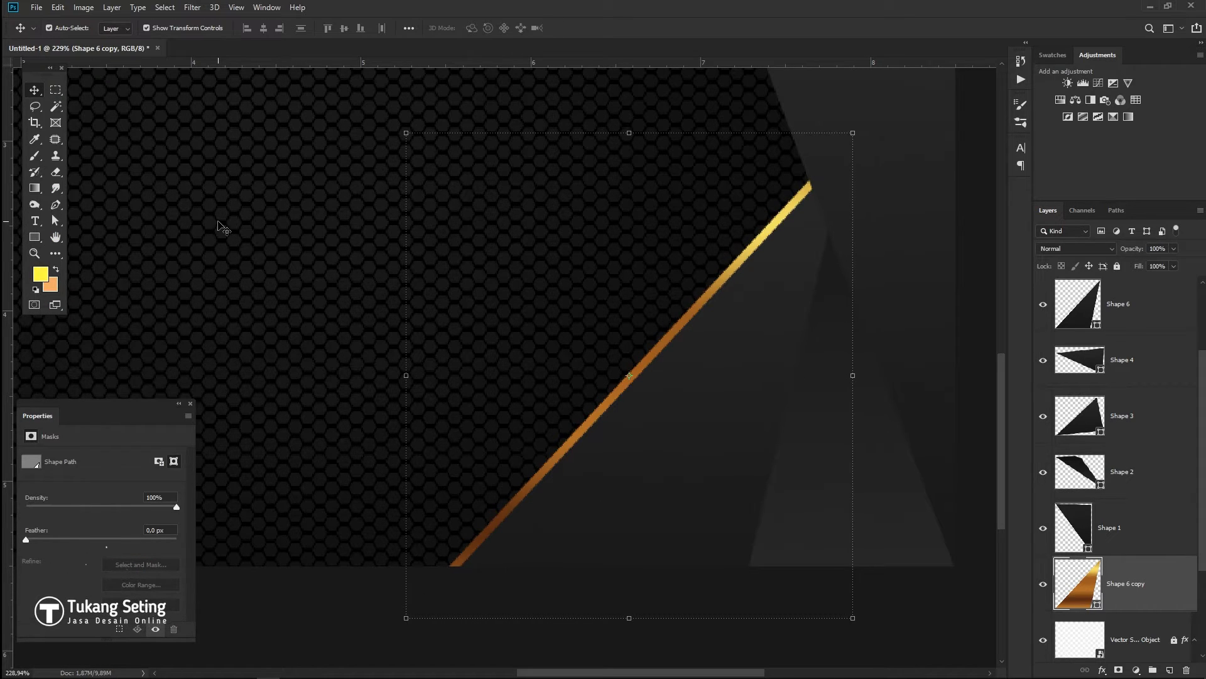
scroll(576, 279, "down", 5)
left_click(985, 366)
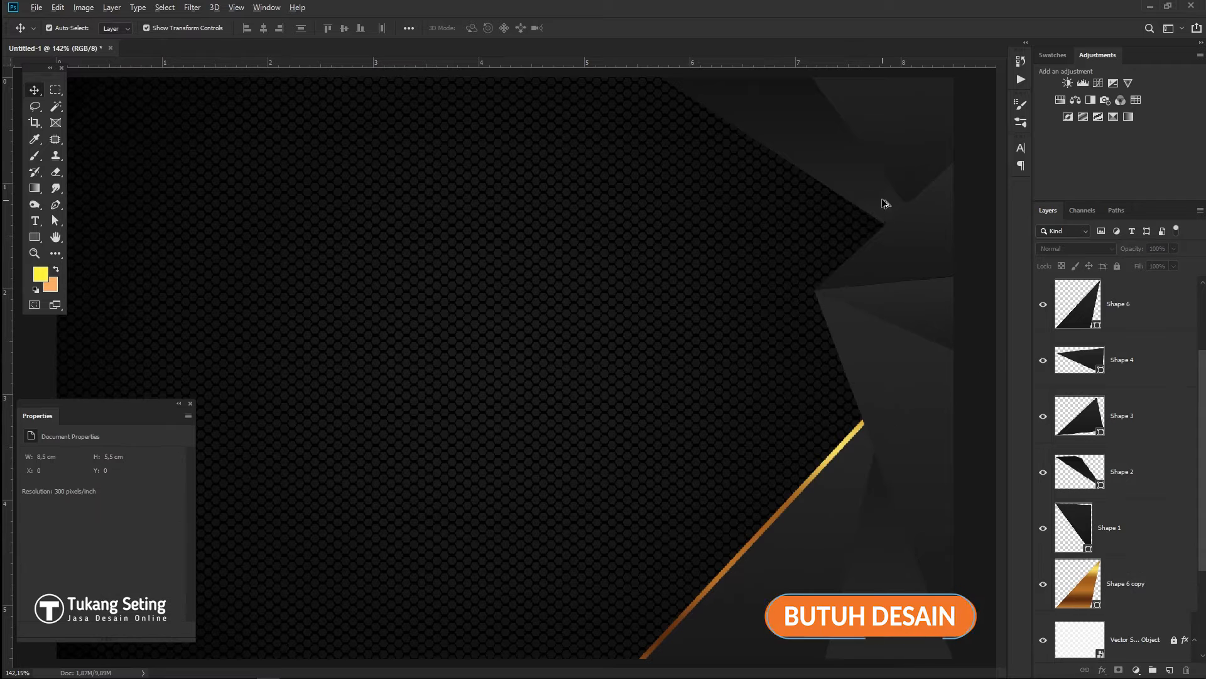
- Duplicate Shape 2 in place and fill the copy with a gold gradient preset
scroll(921, 449, "up", 5)
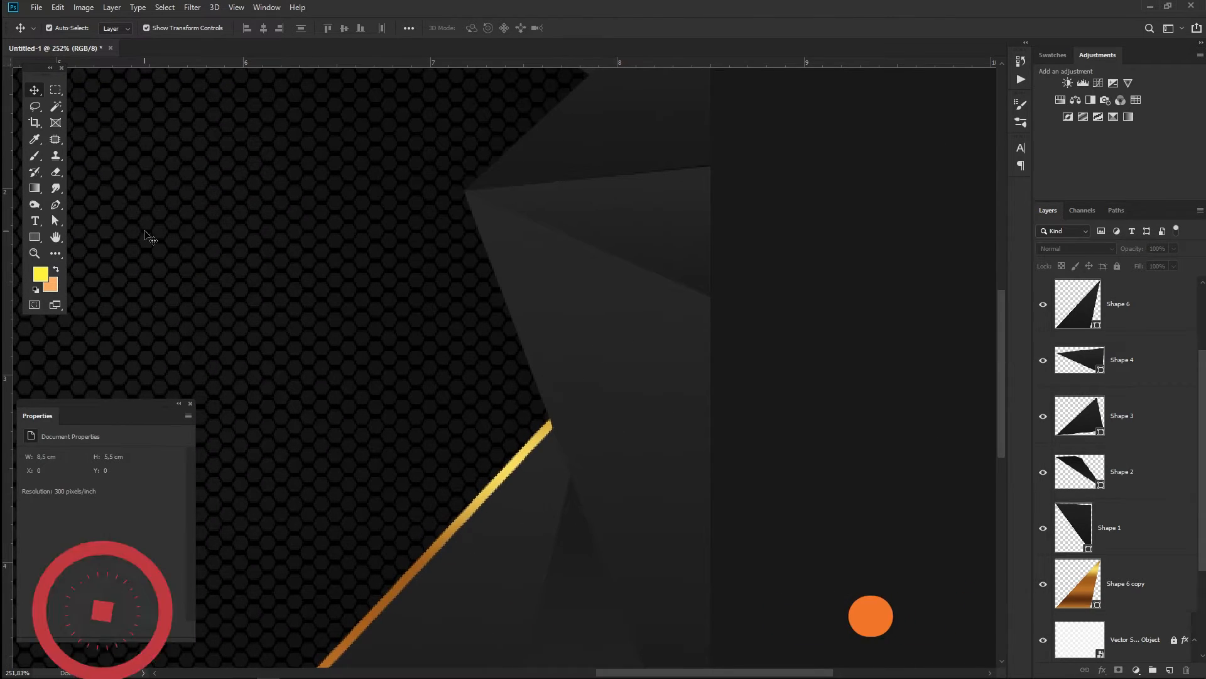
left_click_drag(546, 225, 721, 539)
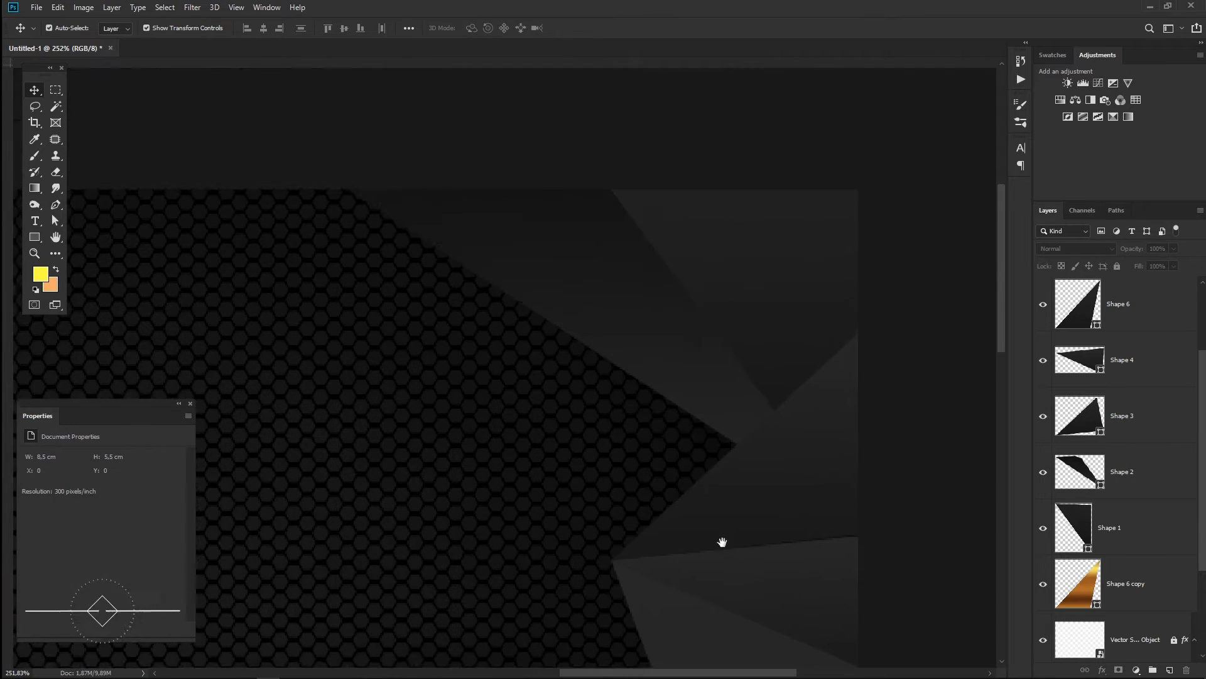
mouse_move(622, 339)
left_mouse_down()
mouse_move(641, 333)
mouse_move(630, 337)
left_mouse_up()
key("u")
left_click(117, 28)
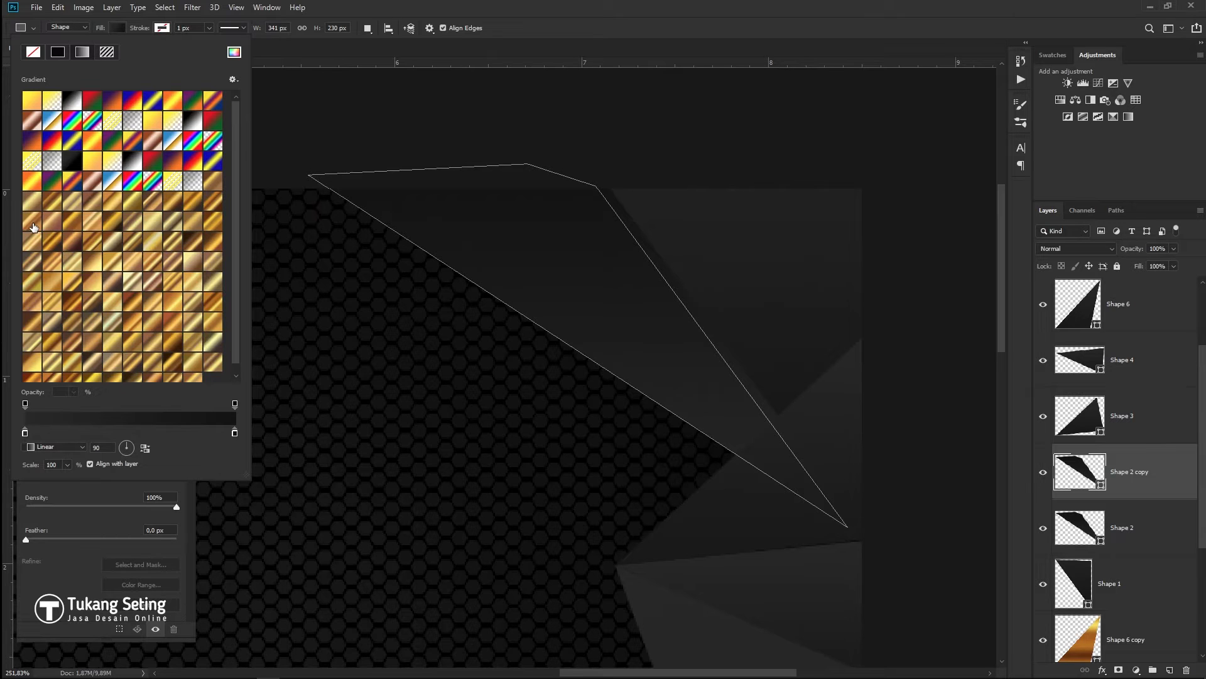
left_click(34, 228)
- Move Shape 2 copy below Shape 1 and switch it to a different gold gradient
left_click_drag(1133, 473, 1131, 610)
left_click(117, 28)
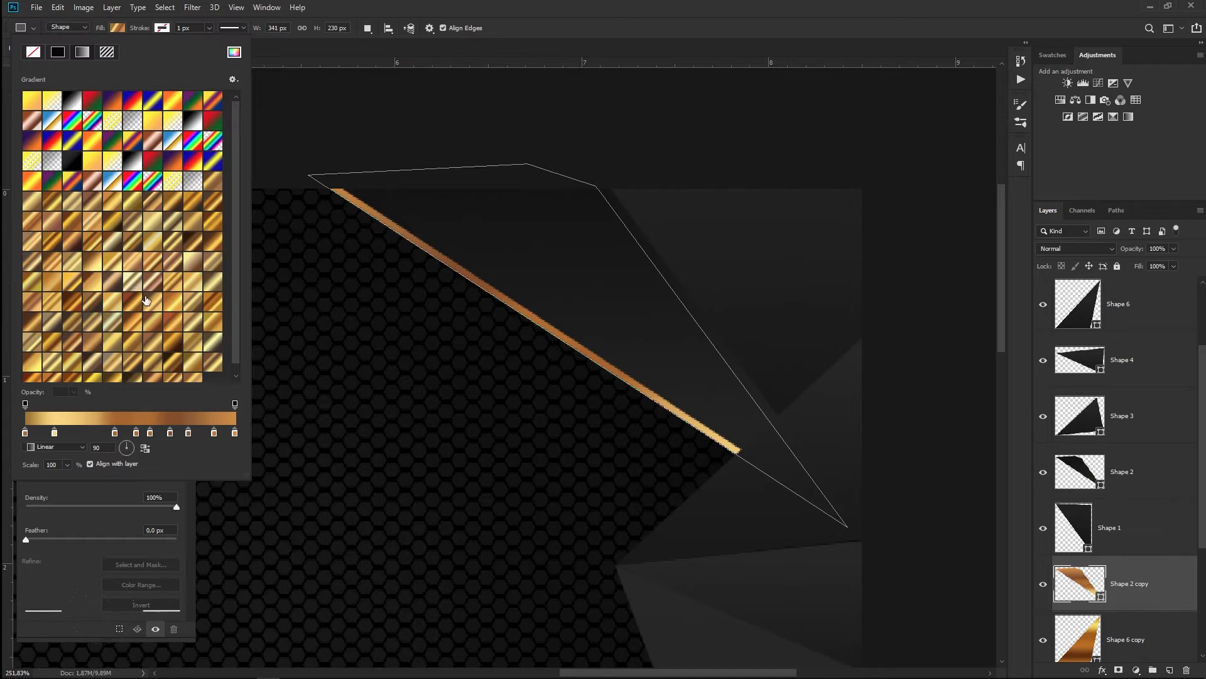
left_click(141, 300)
key("Return")
key("v")
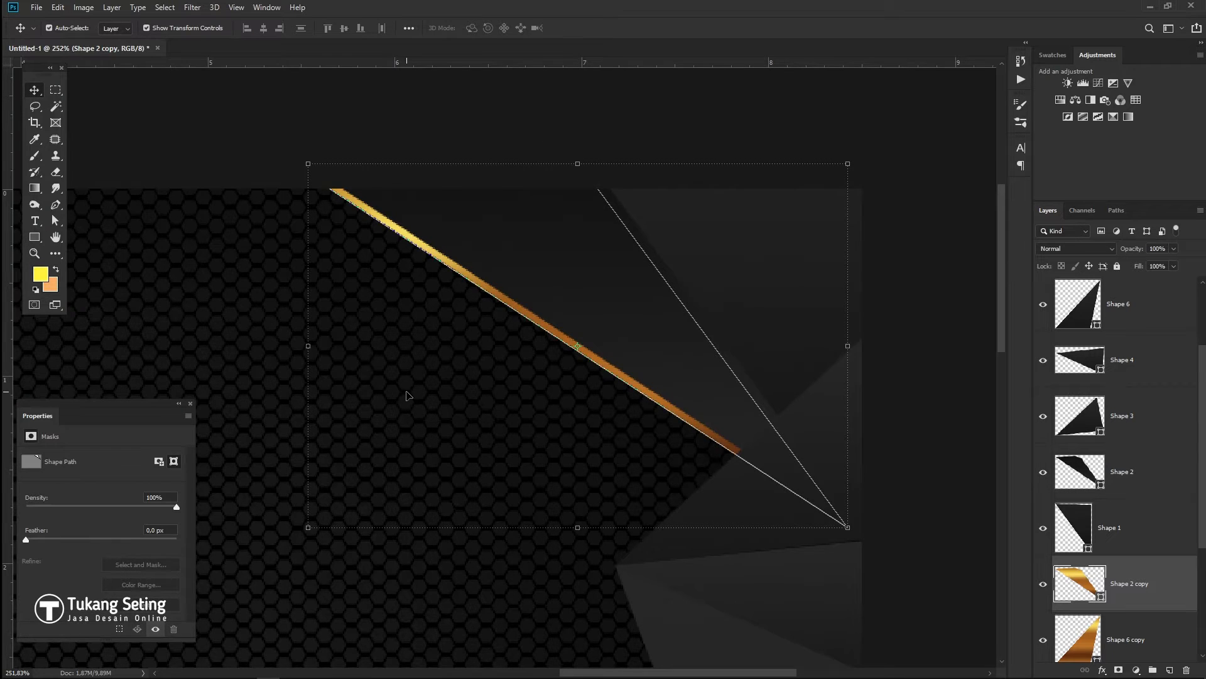
key("ctrl+0")
left_click(972, 314)
scroll(885, 342, "down", 3)
scroll(933, 328, "up", 10)
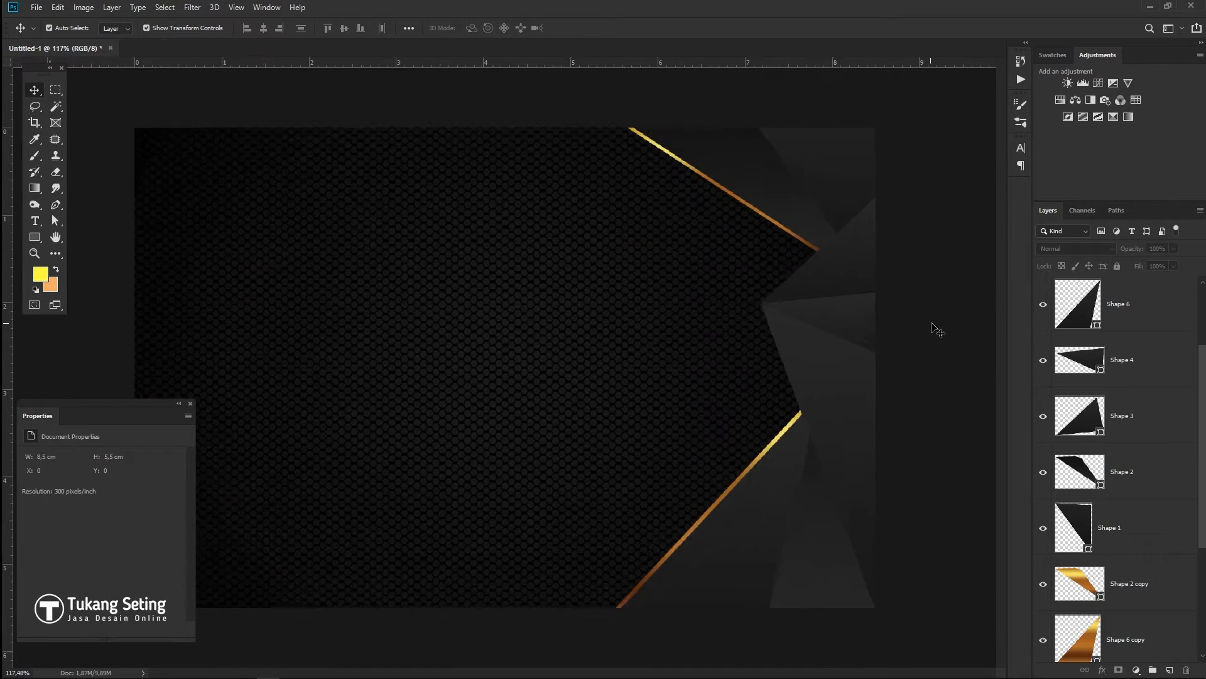
- Select the Shape 2 copy layer and start a new pen shape near the card's top edge
left_click_drag(683, 349, 398, 282)
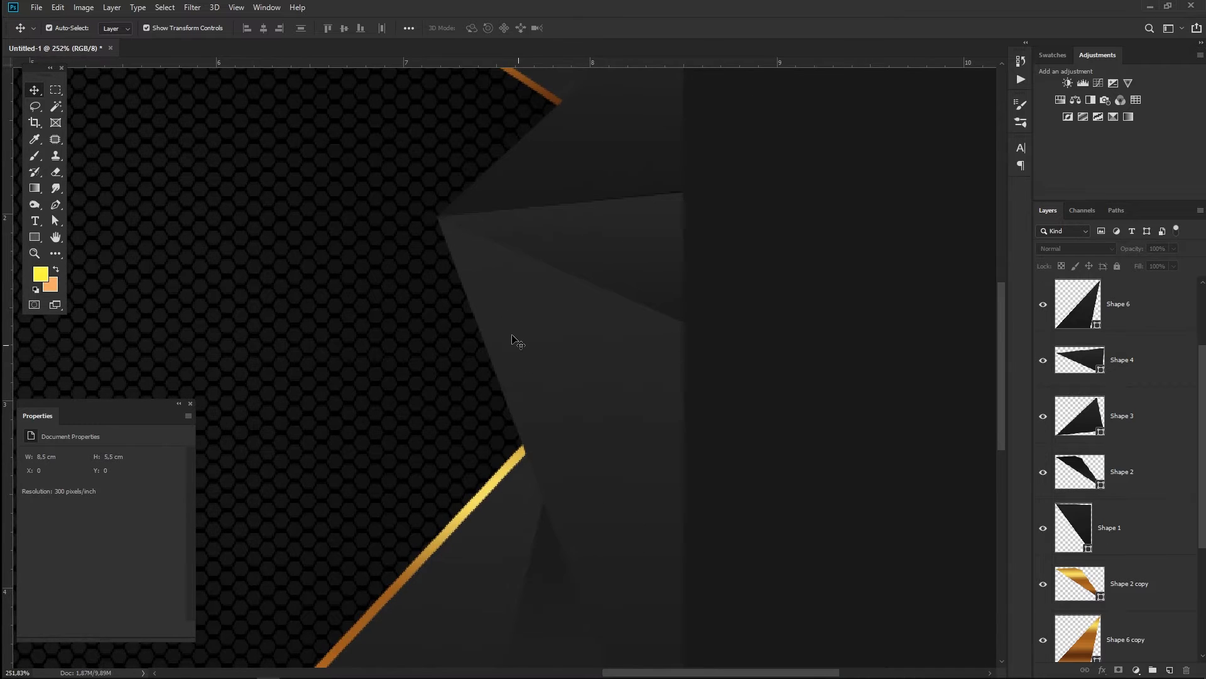
scroll(501, 304, "up", 2)
left_click(603, 463)
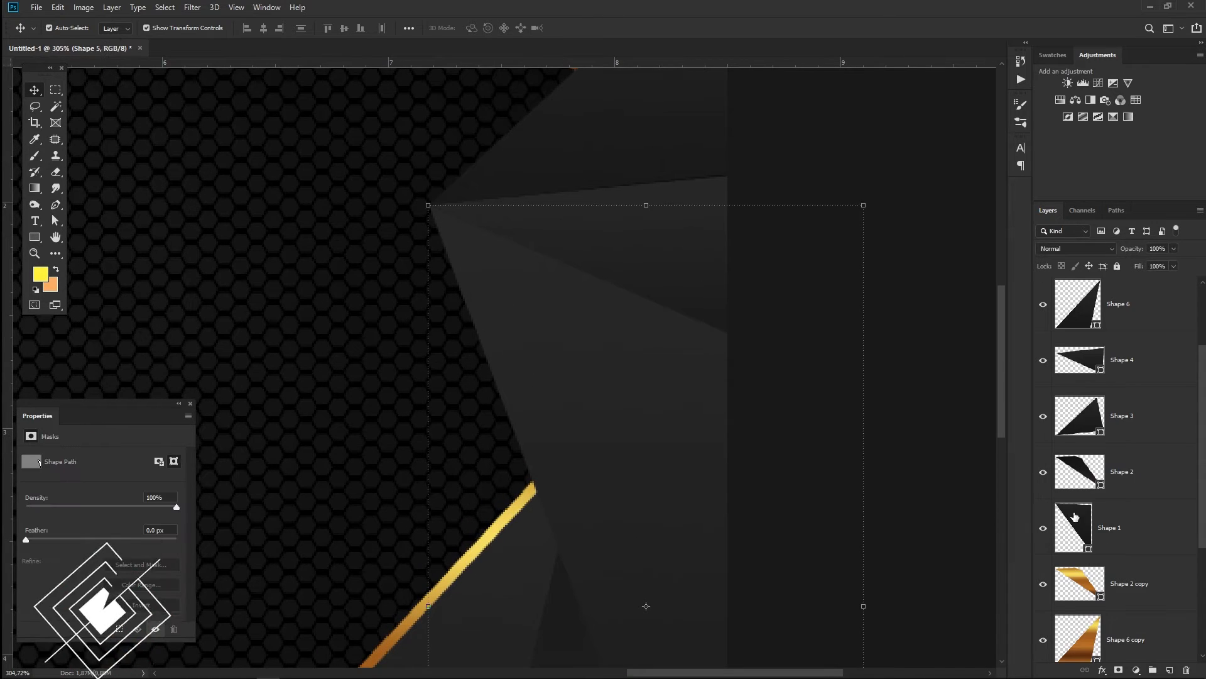
left_click(1156, 589)
left_click(55, 205)
scroll(577, 314, "up", 4)
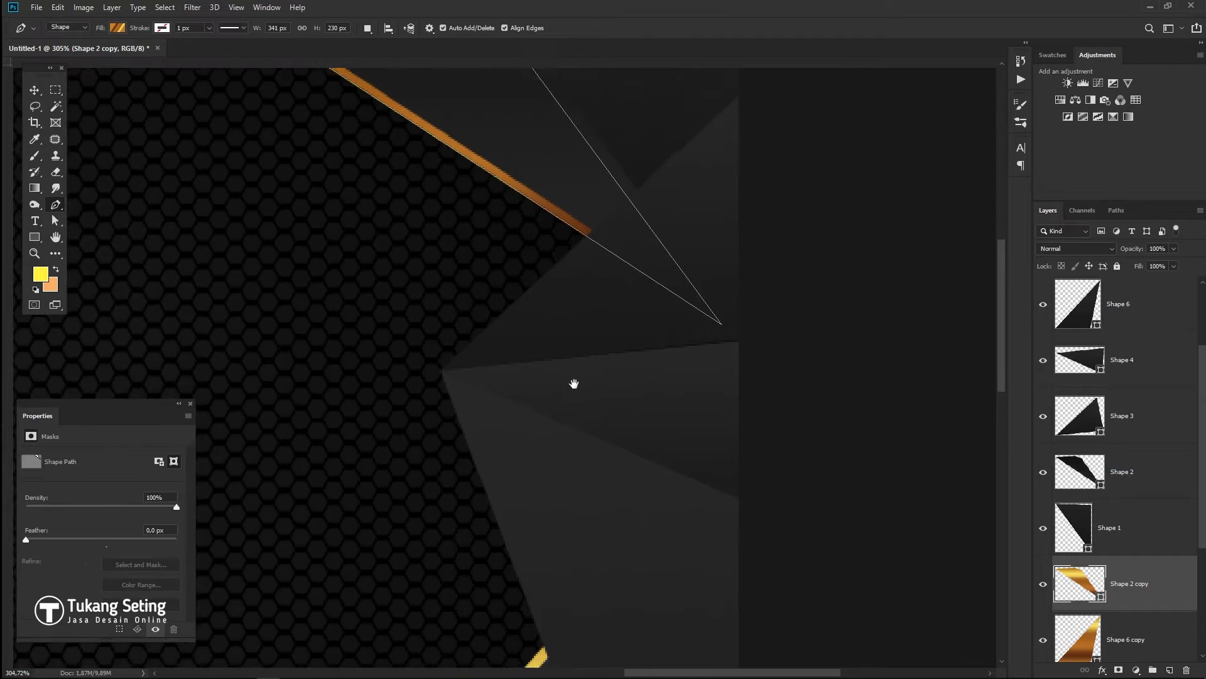
left_click(758, 106)
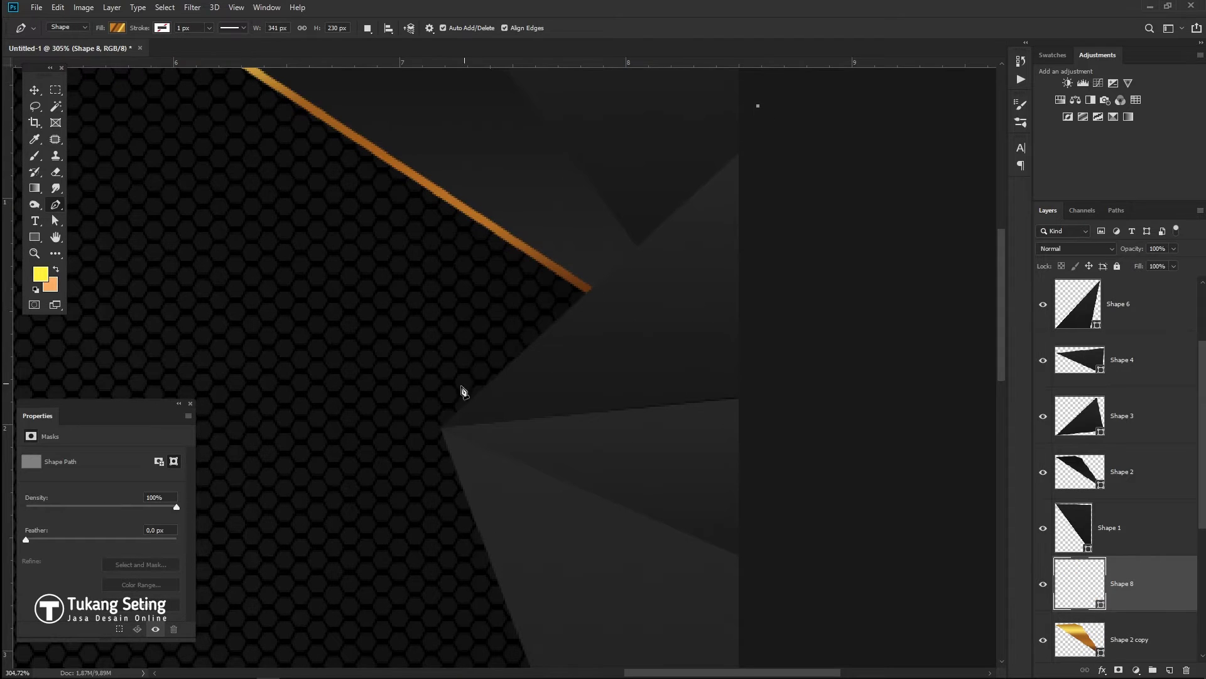
key("ctrl+z")
key("ctrl+z")
left_click(752, 93)
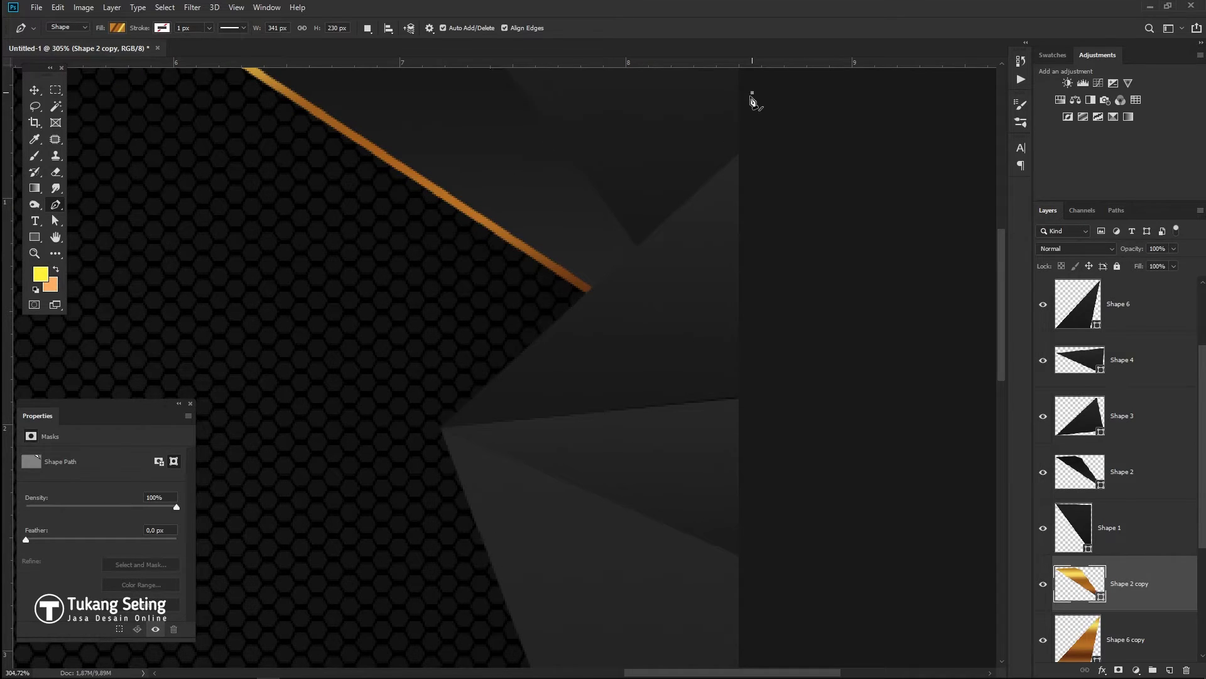
- Add the remaining corners to close Shape 8's outline across the panel's middle
left_click(444, 433)
scroll(534, 194, "down", 10)
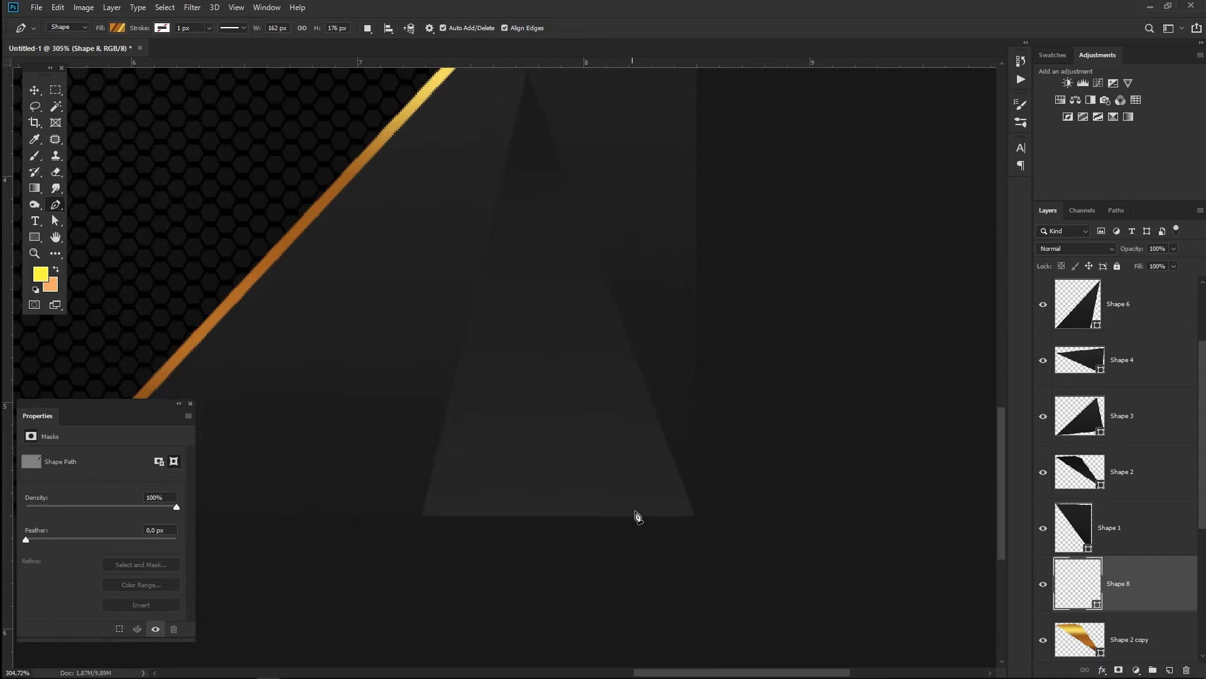
left_click(645, 542)
left_click(779, 553)
scroll(785, 465, "up", 13)
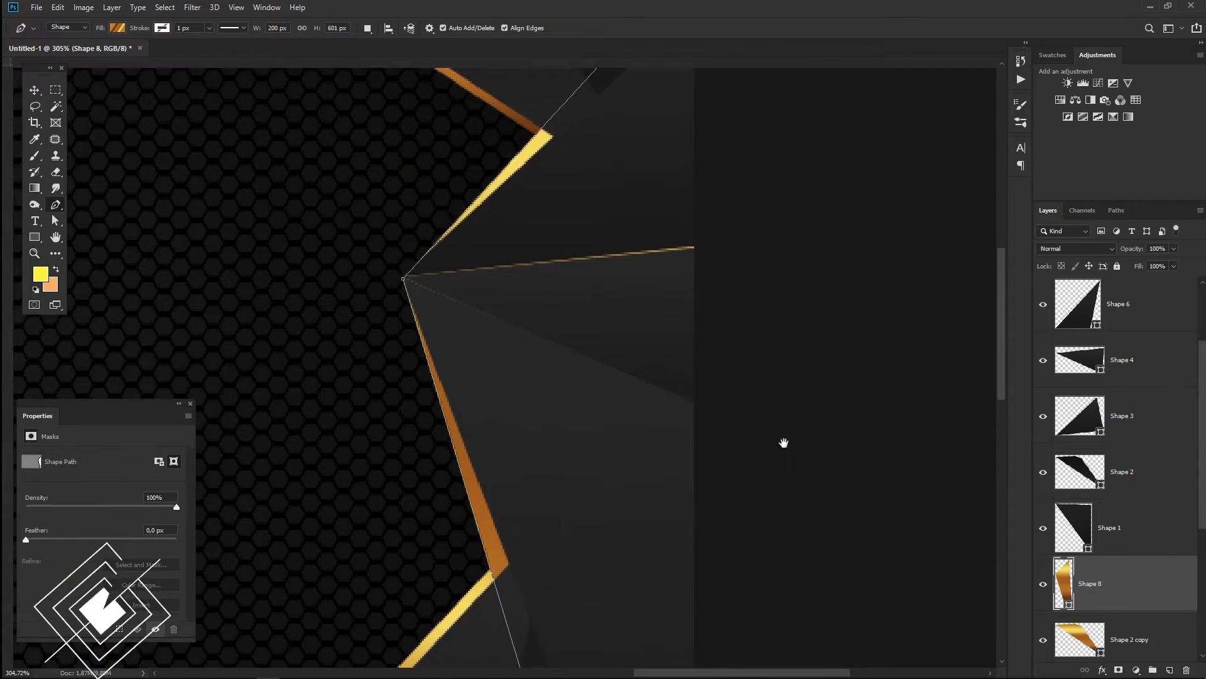
left_click(780, 272)
left_click(709, 274)
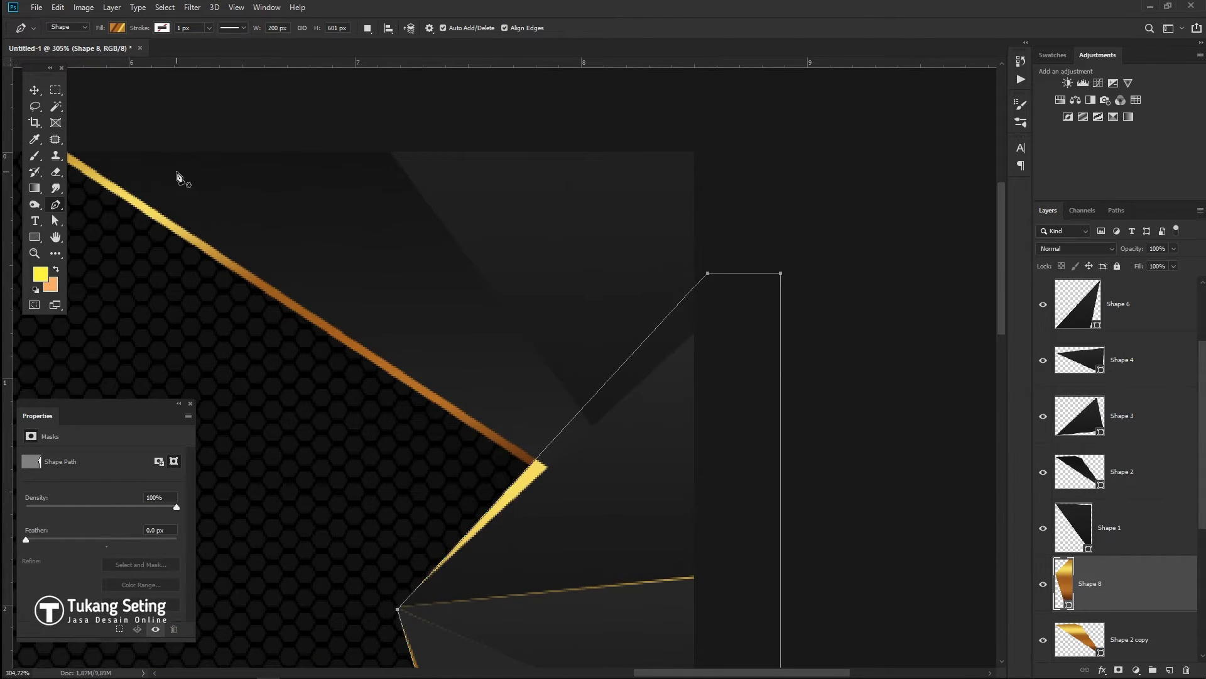
- Set Shape 8's fill to solid black instead of the gold gradient
left_click(118, 29)
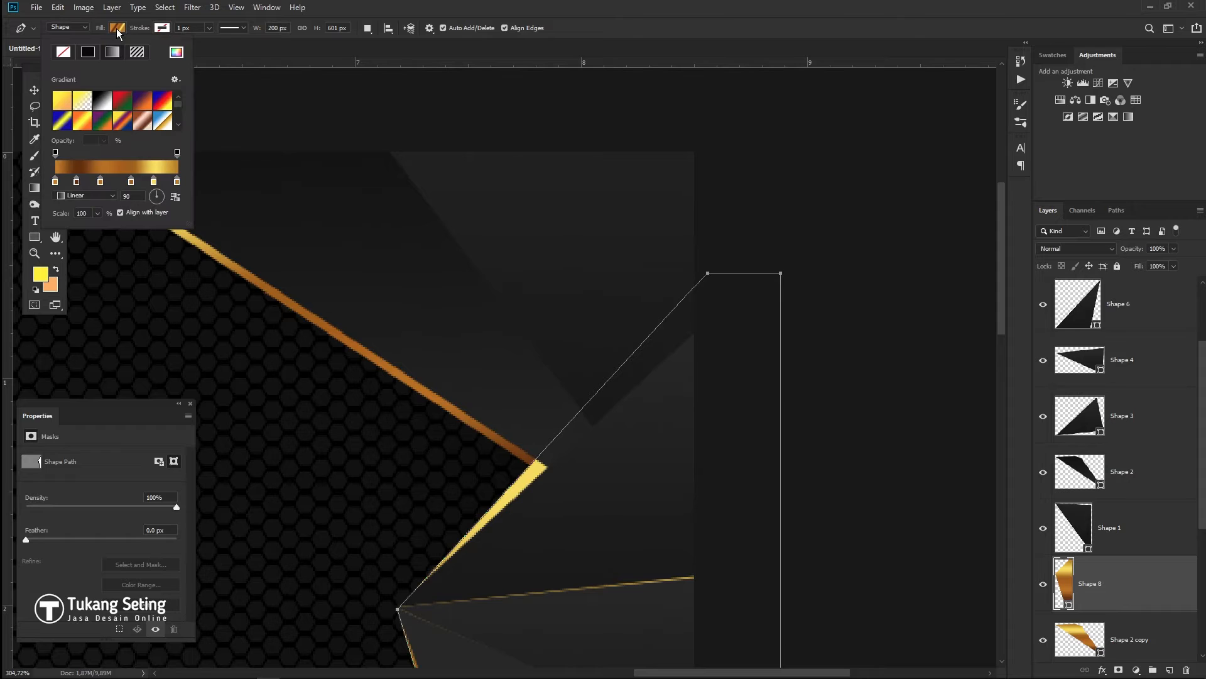
left_click(88, 52)
key("Escape")
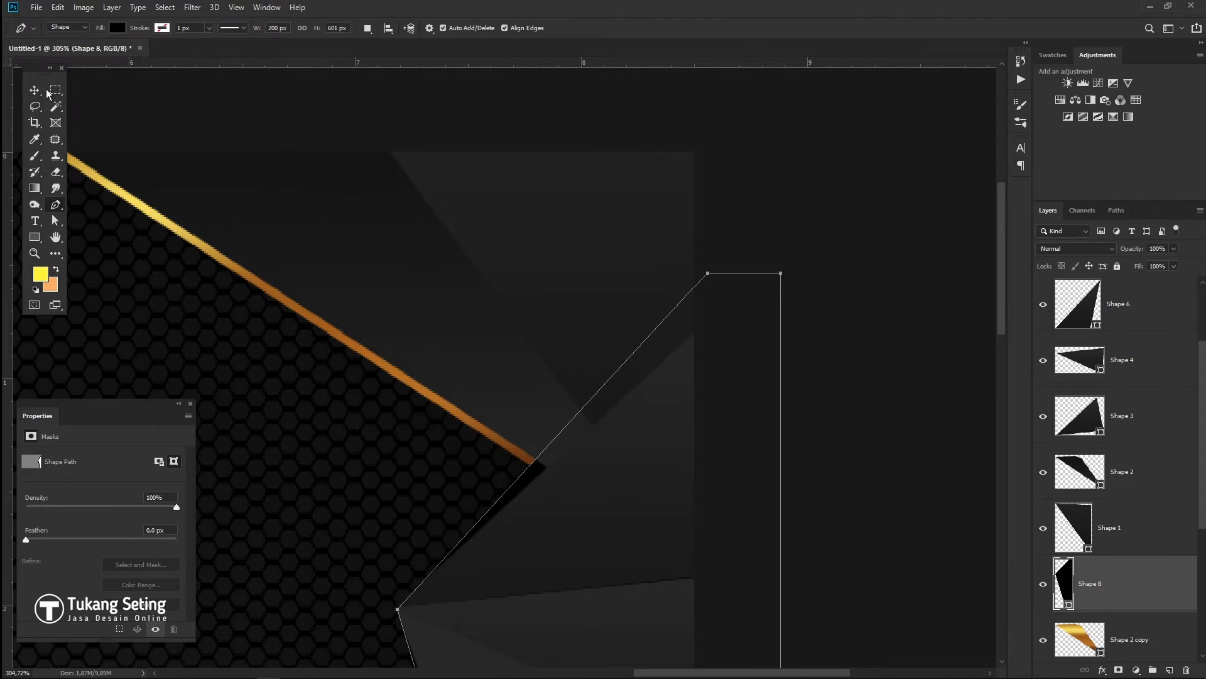
left_click(34, 90)
scroll(1147, 577, "down", 3)
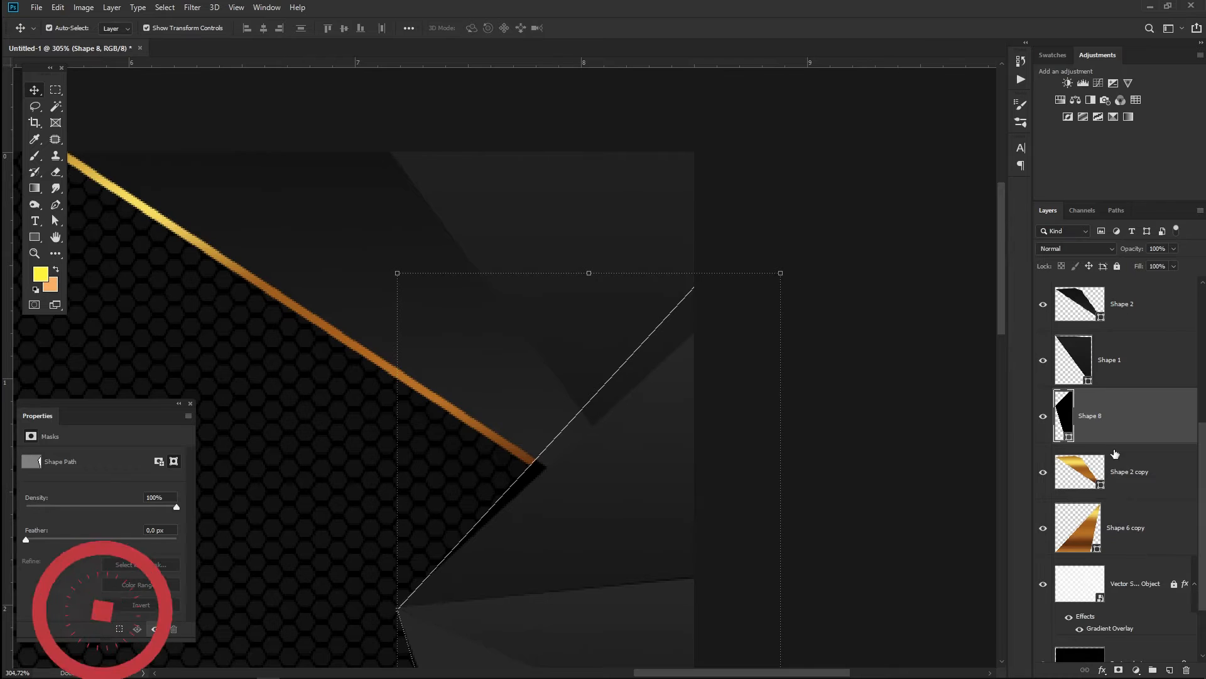
key("u")
left_click(118, 29)
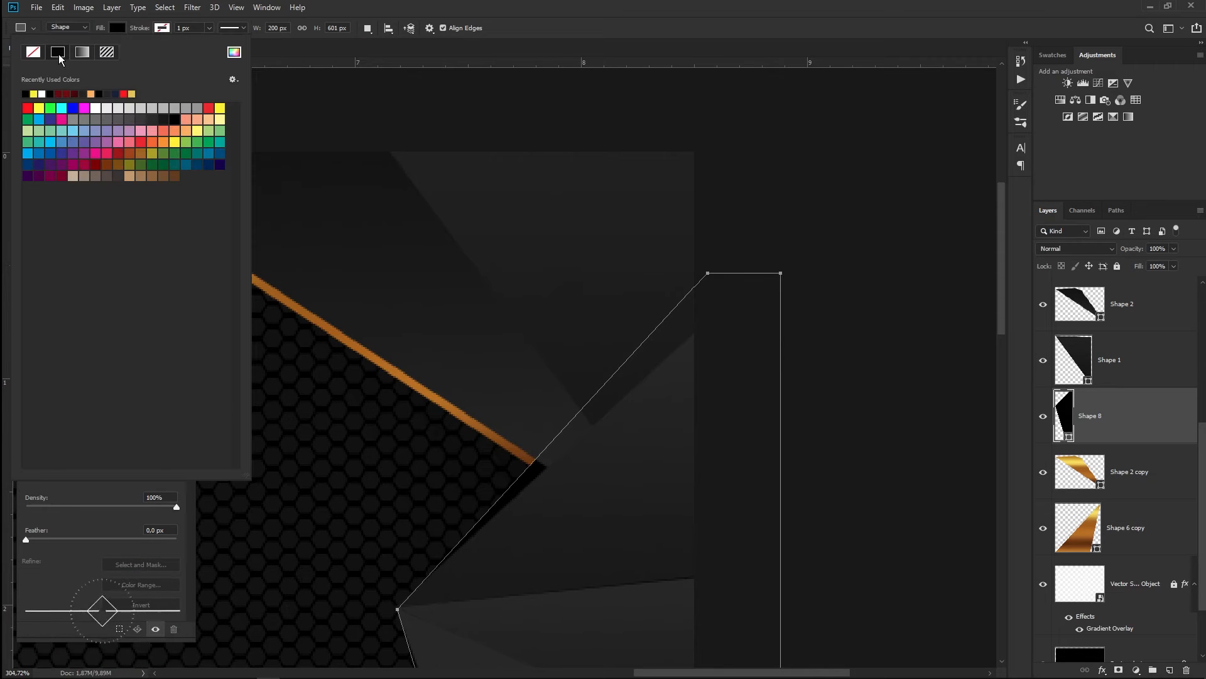
key("Escape")
- Convert Shape 8 to a smart object and apply a 4,5 px Gaussian Blur
left_click(193, 7)
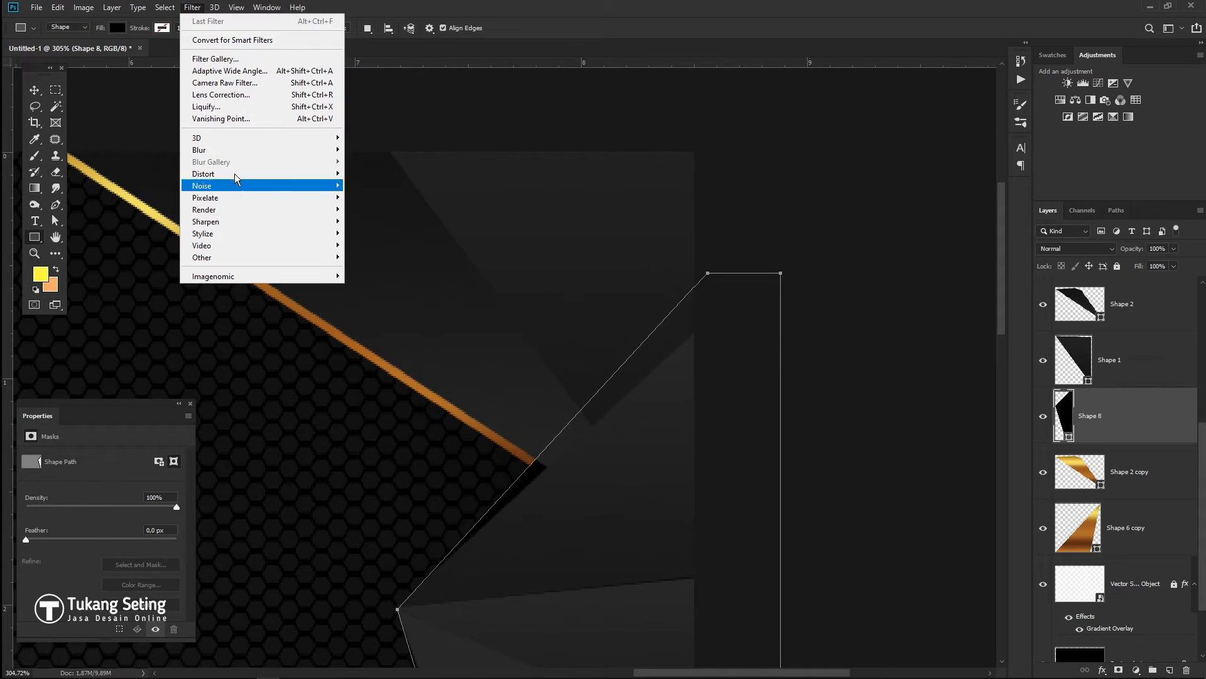
mouse_move(235, 152)
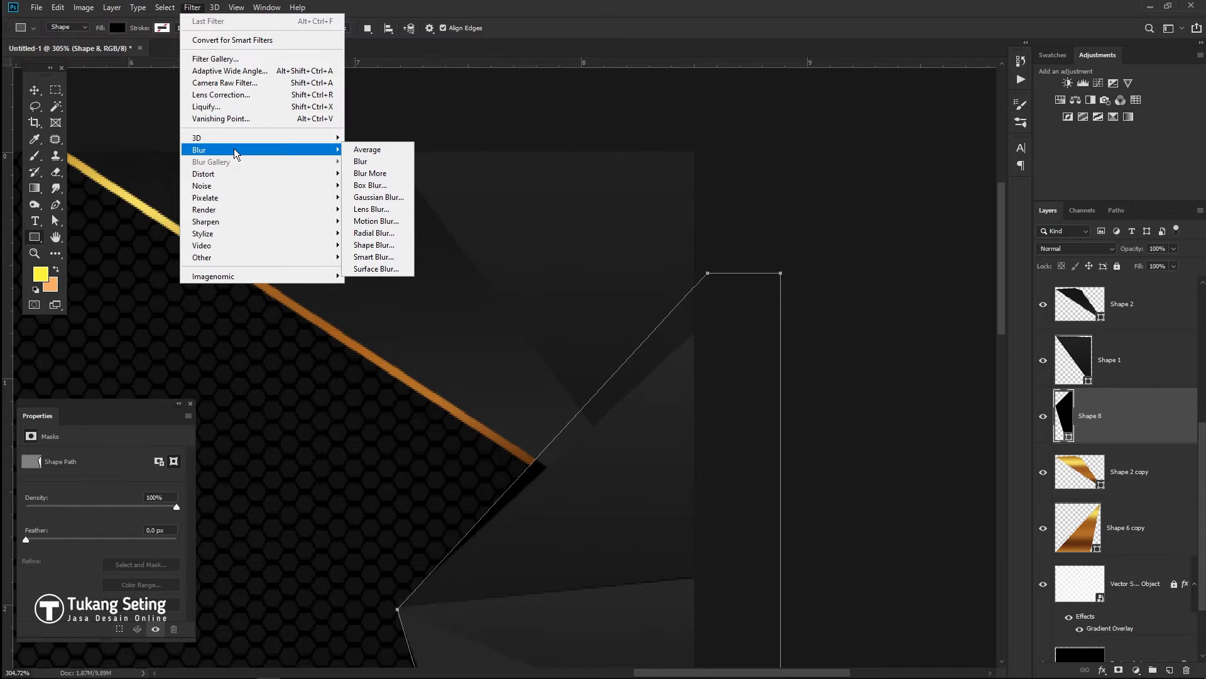
left_click(386, 196)
left_click(620, 270)
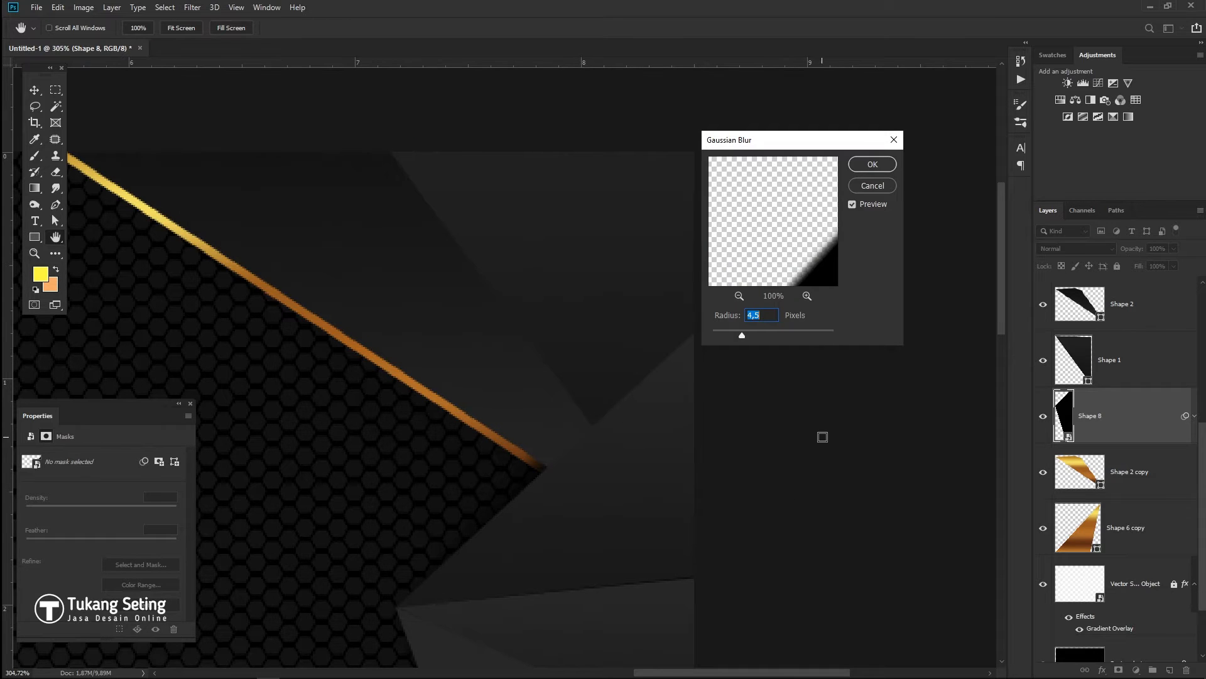
left_click(876, 164)
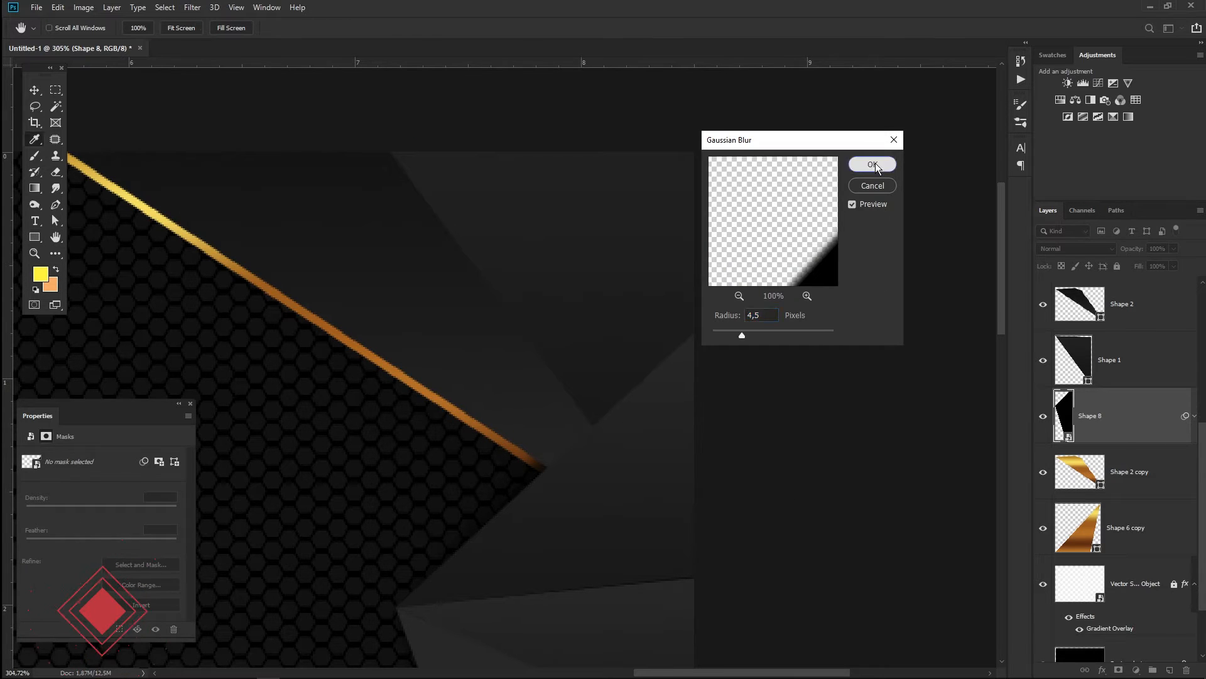
- Select Shapes 5, 4 and 3 on the canvas and bring them to the front
key("u")
left_click(36, 91)
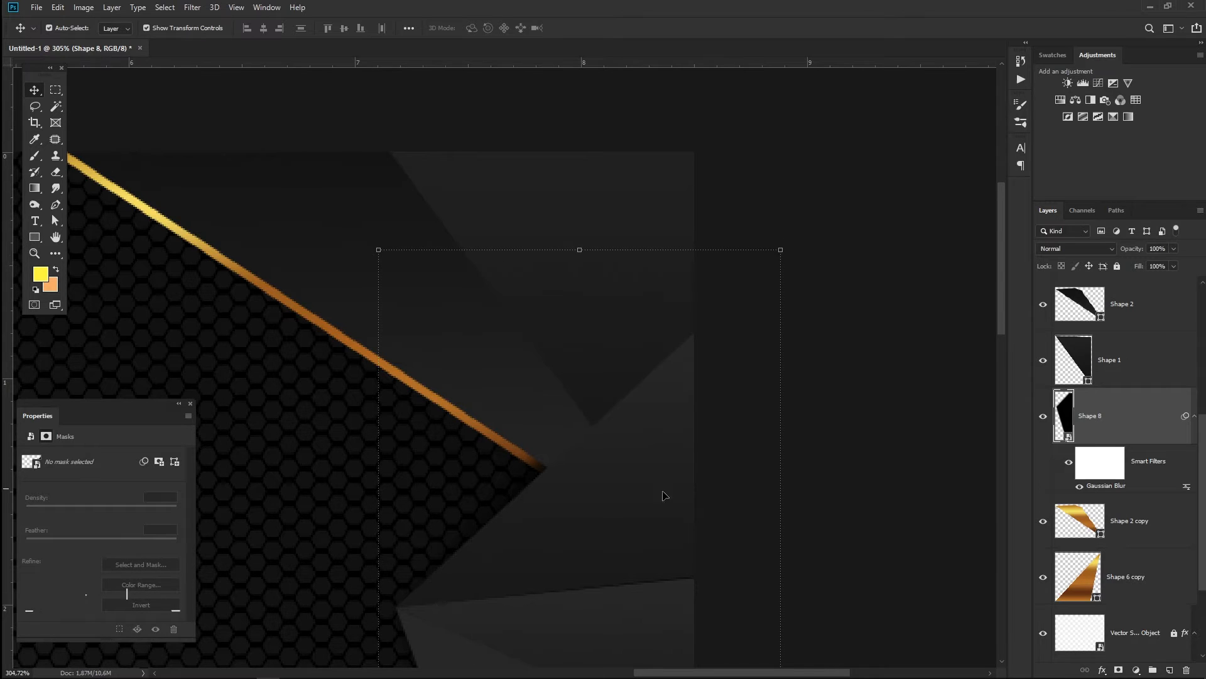
scroll(593, 462, "down", 7)
left_click(552, 563)
left_click(616, 478, "shift")
left_click(660, 328, "shift")
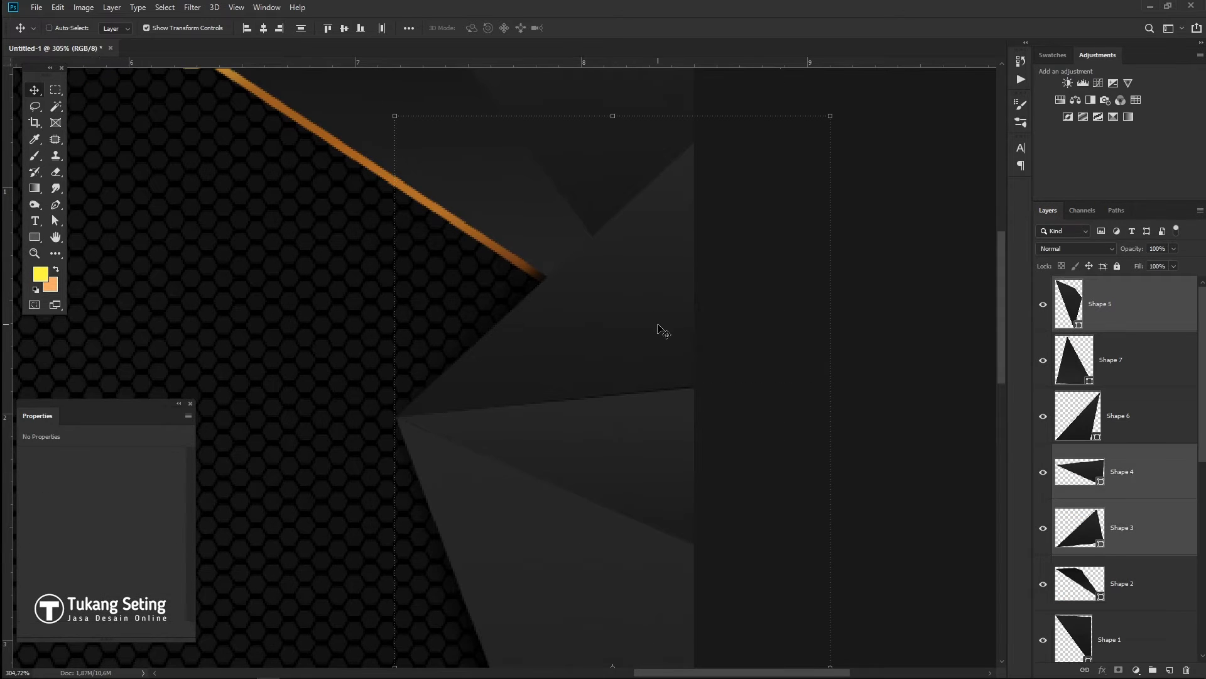
key("ctrl+shift+bracketright")
- Drag the blurred Shape 8 layer up the stack and fit the card in the window
scroll(1127, 527, "down", 2)
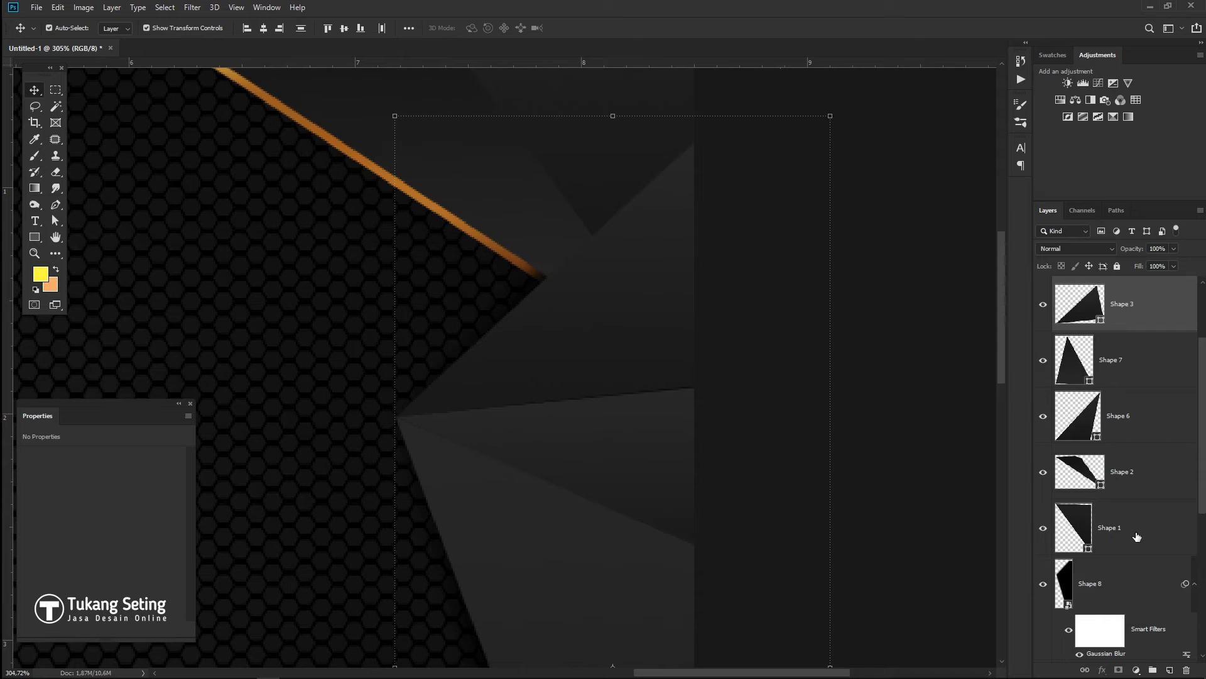
left_click(1133, 579)
left_click_drag(1133, 578, 1112, 332)
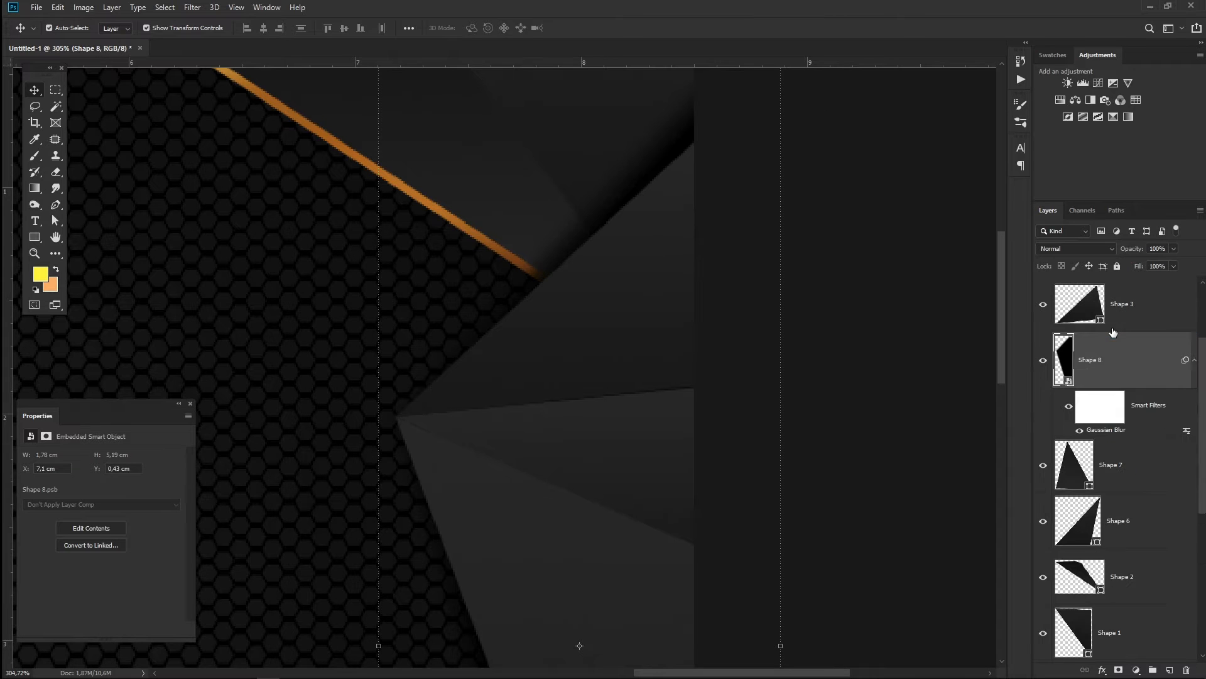
left_click(885, 511)
key("ctrl+1")
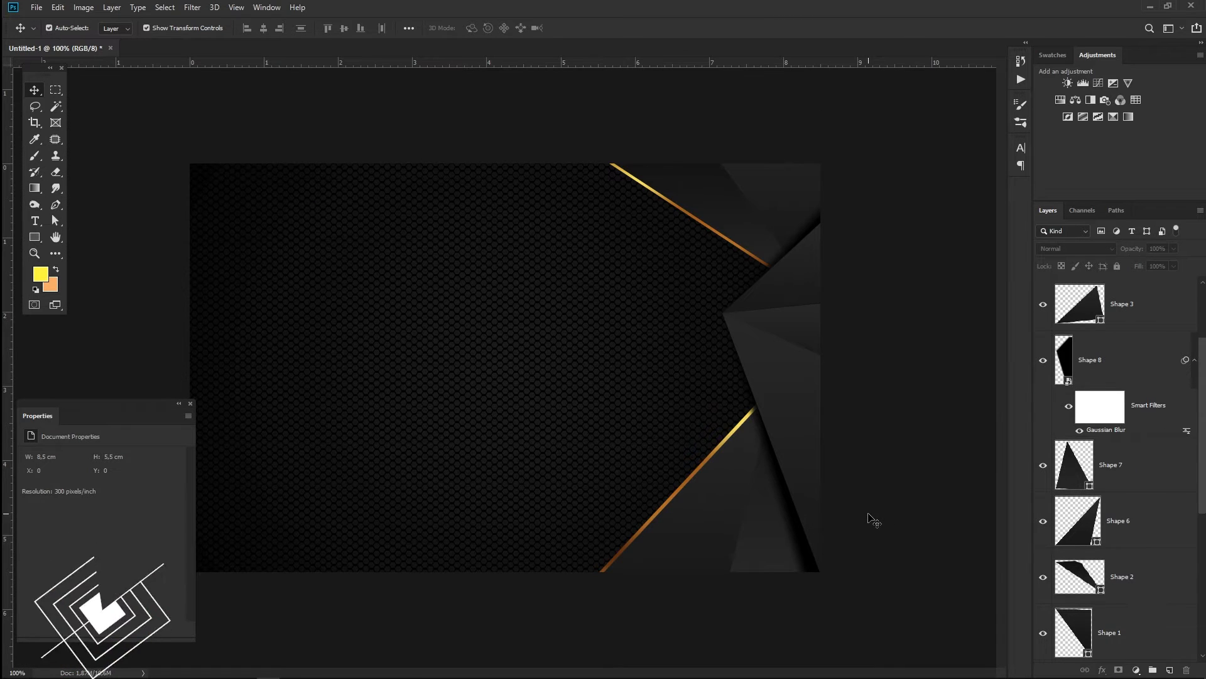
scroll(918, 345, "up", 3)
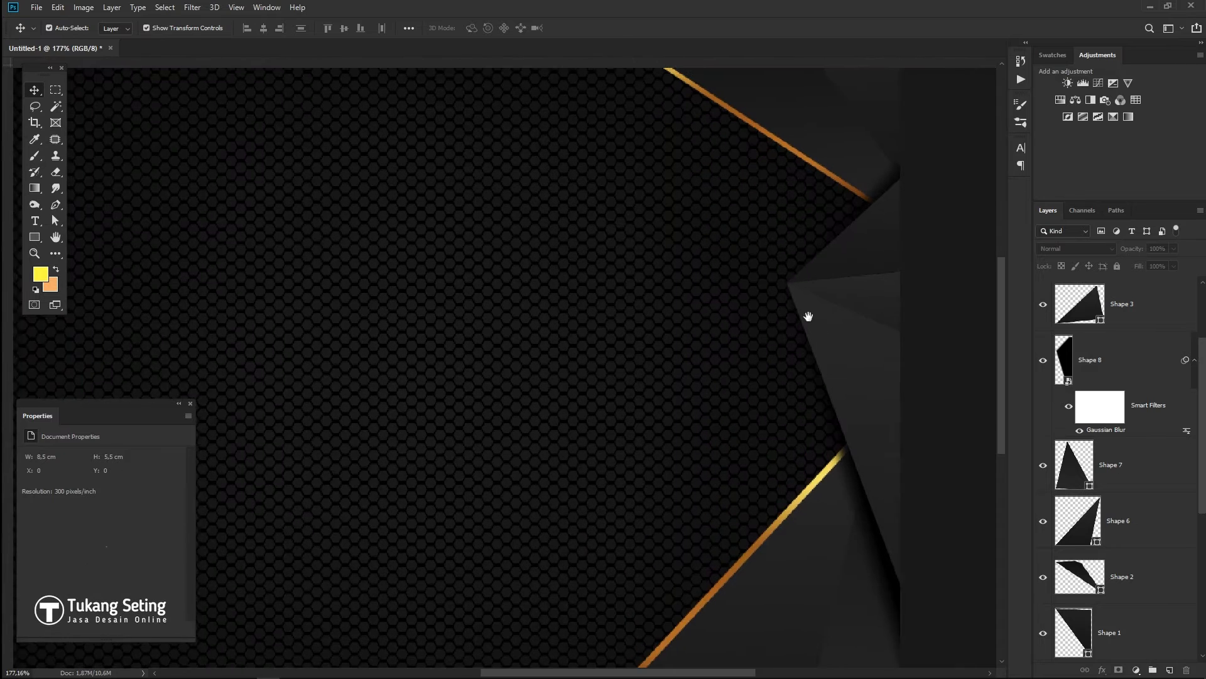
- Nudge Shape 8 slightly to the right, then deselect everything
left_click(1129, 365)
key("Right")
key("Right")
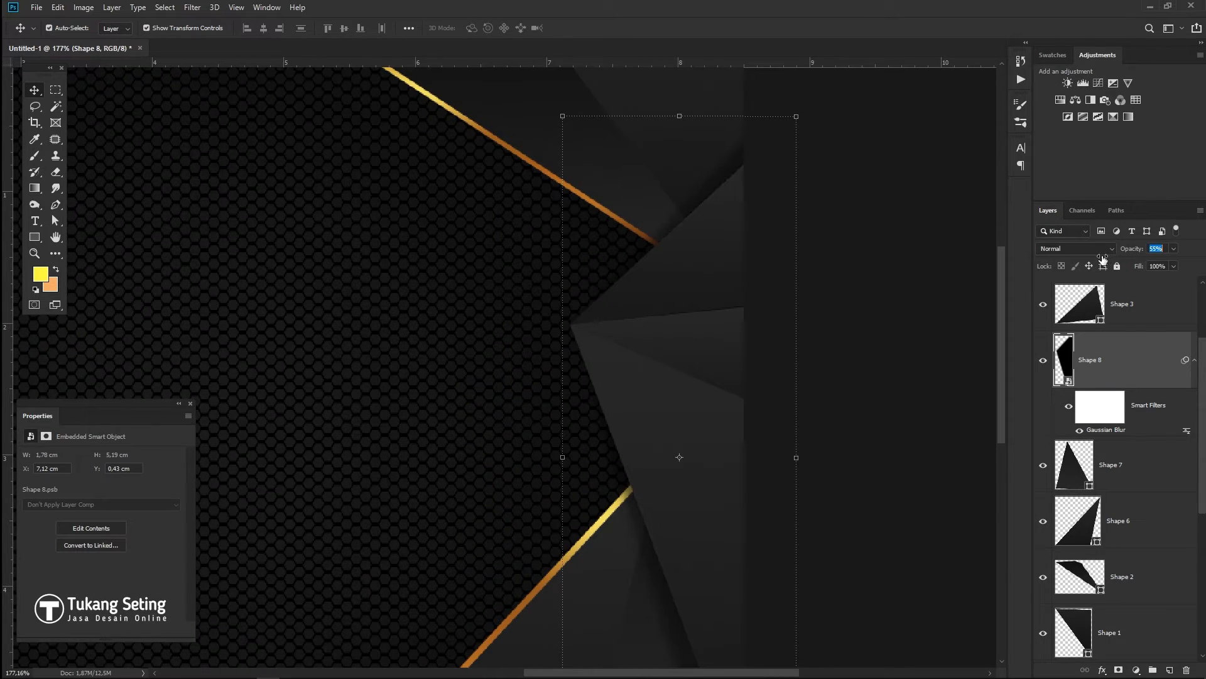
left_click(724, 474)
left_click(910, 487)
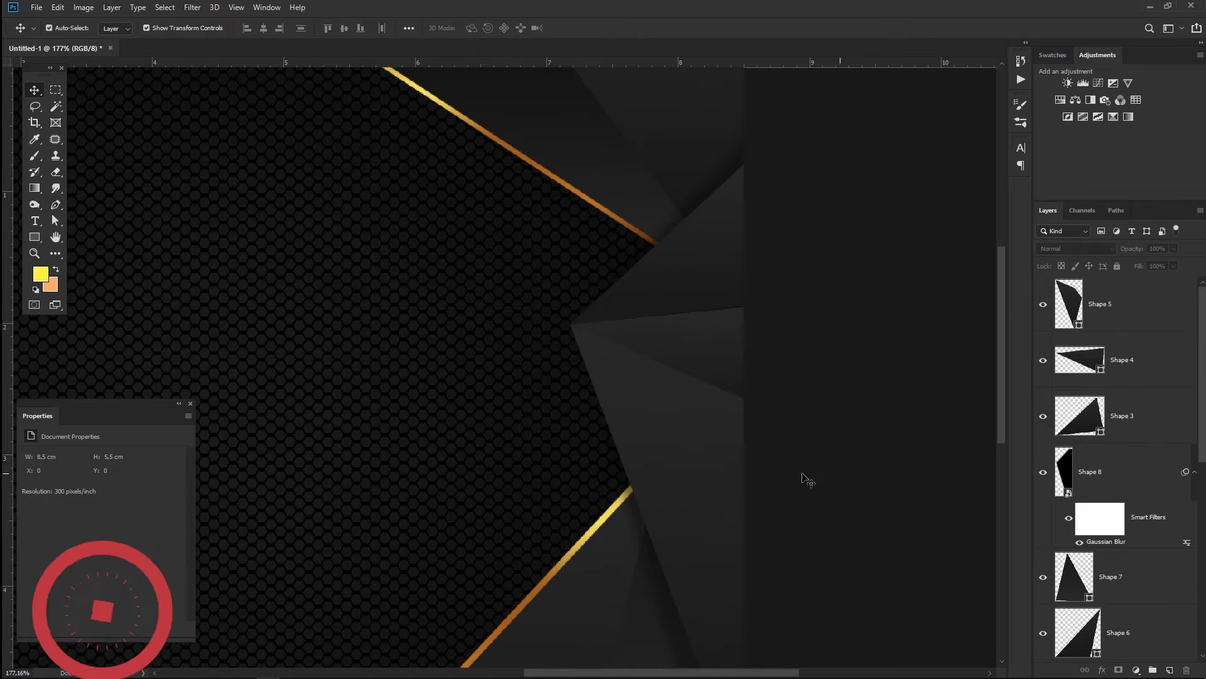
scroll(695, 475, "down", 3)
scroll(710, 427, "down", 1)
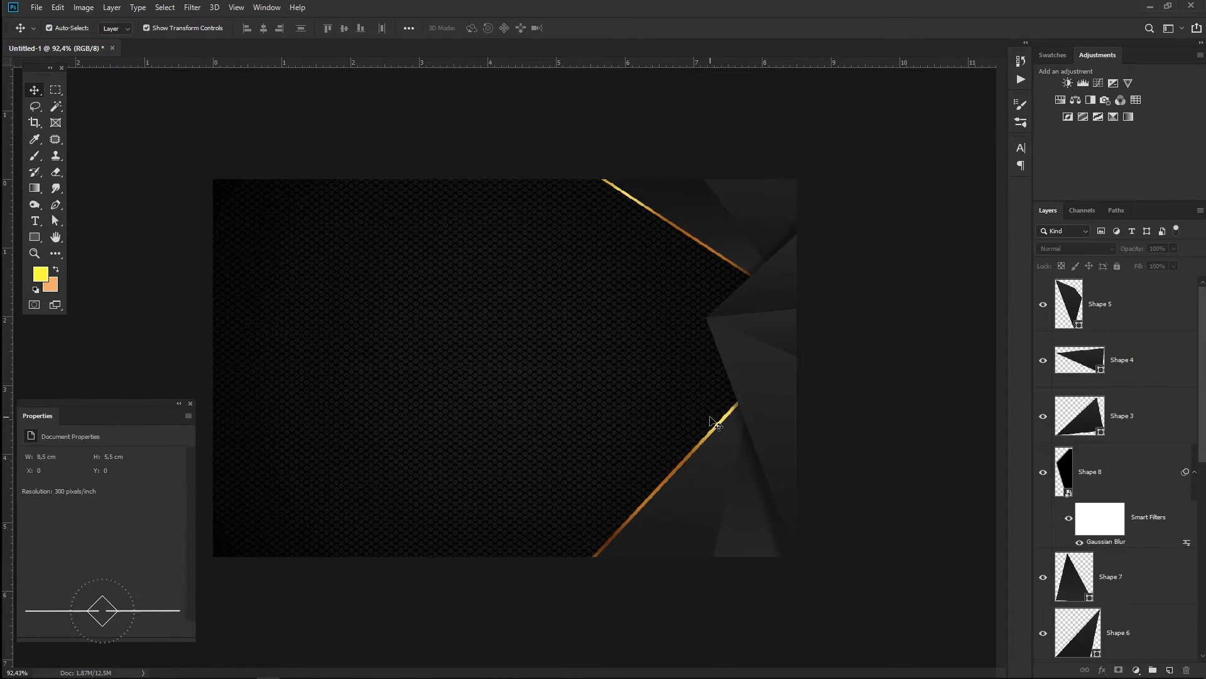
scroll(702, 439, "up", 2)
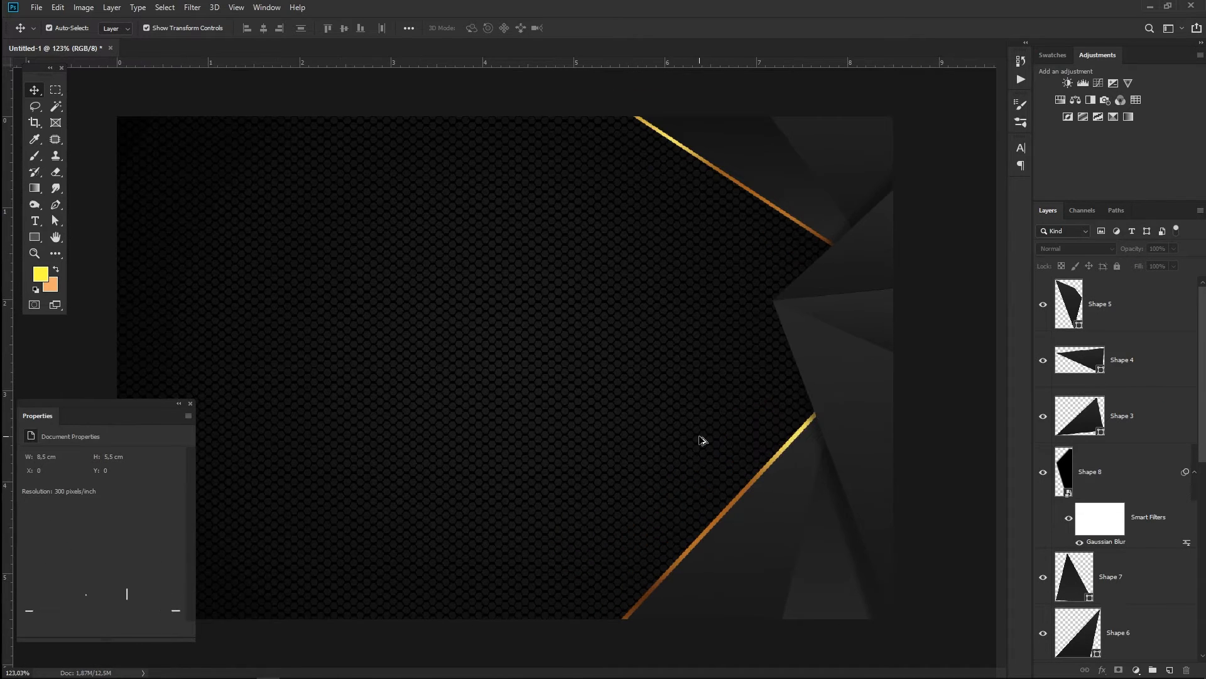
- Load the 20 Splarkler Brushes set into the Brush tool presets
left_click(35, 156)
left_click(66, 29)
left_click(170, 52)
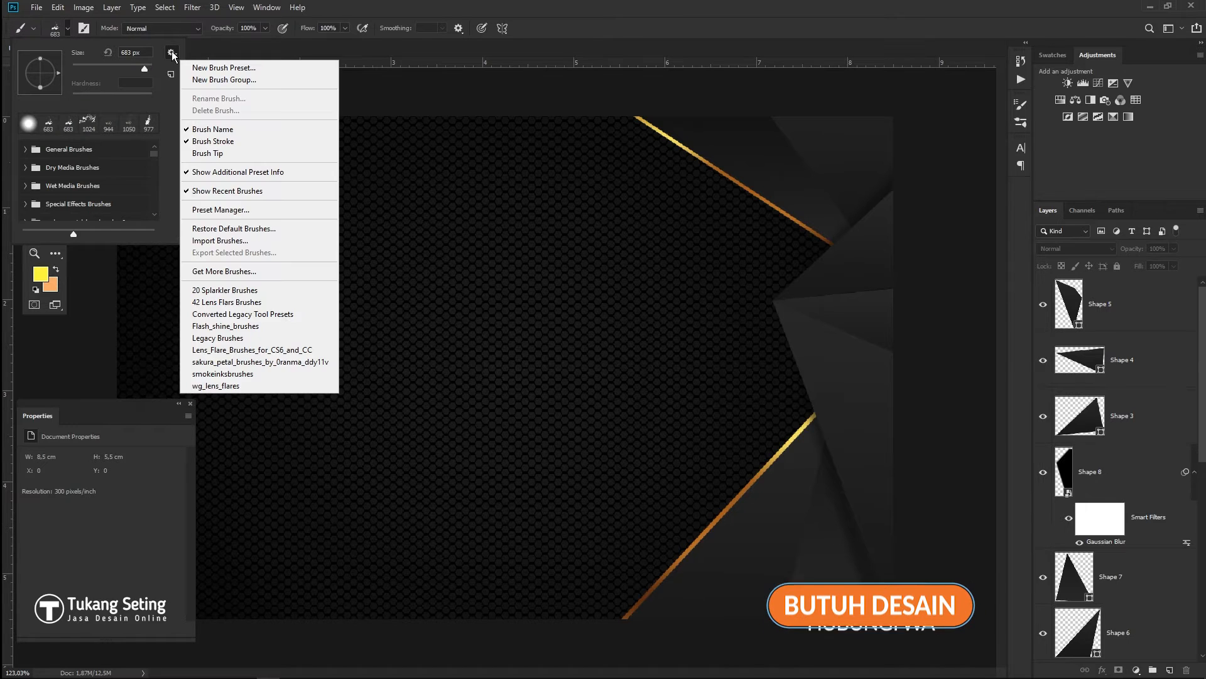
left_click(225, 290)
left_click(568, 259)
scroll(156, 200, "up", 5)
scroll(155, 217, "down", 1)
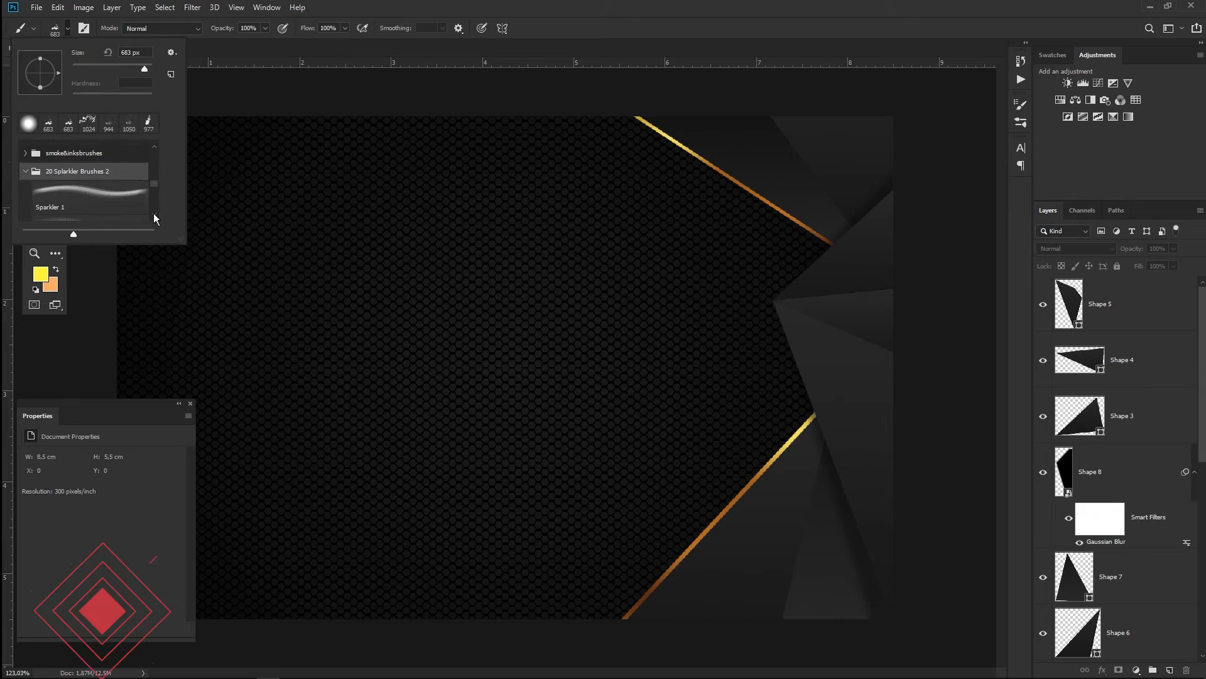
left_click(1019, 110)
- Pick the 2500 px sparkle tip in Brush Settings and add a new empty layer
left_click(1019, 110)
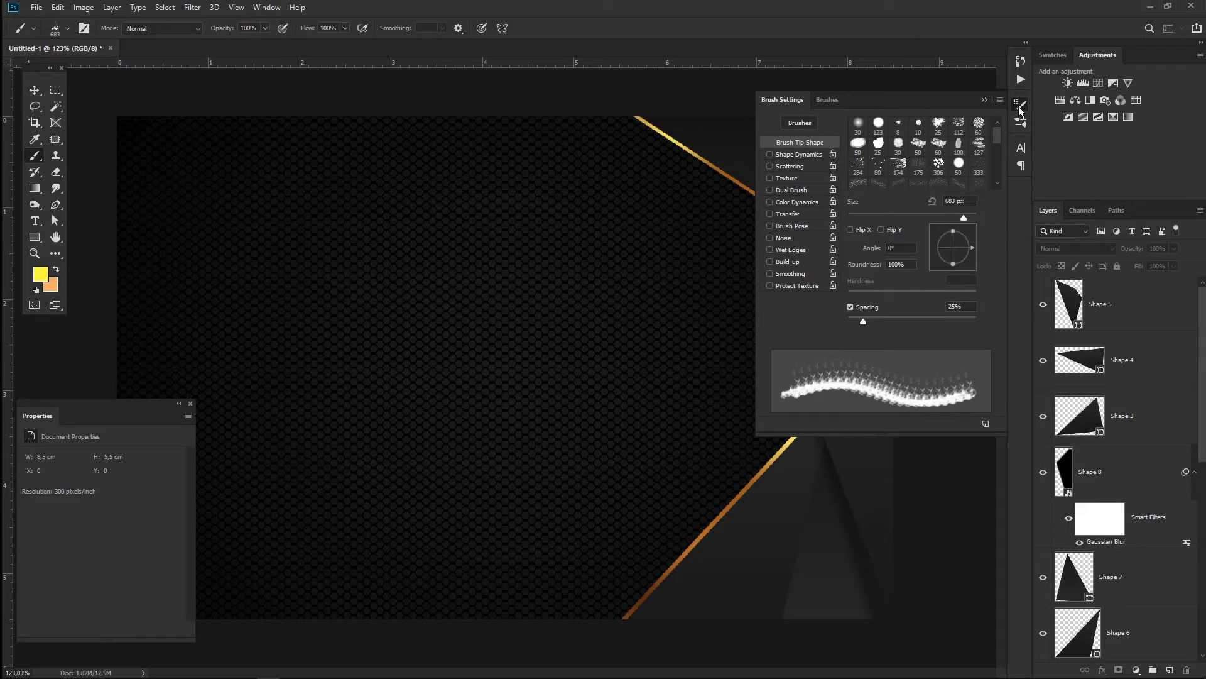
left_click(939, 183)
left_click_drag(1202, 421, 1202, 594)
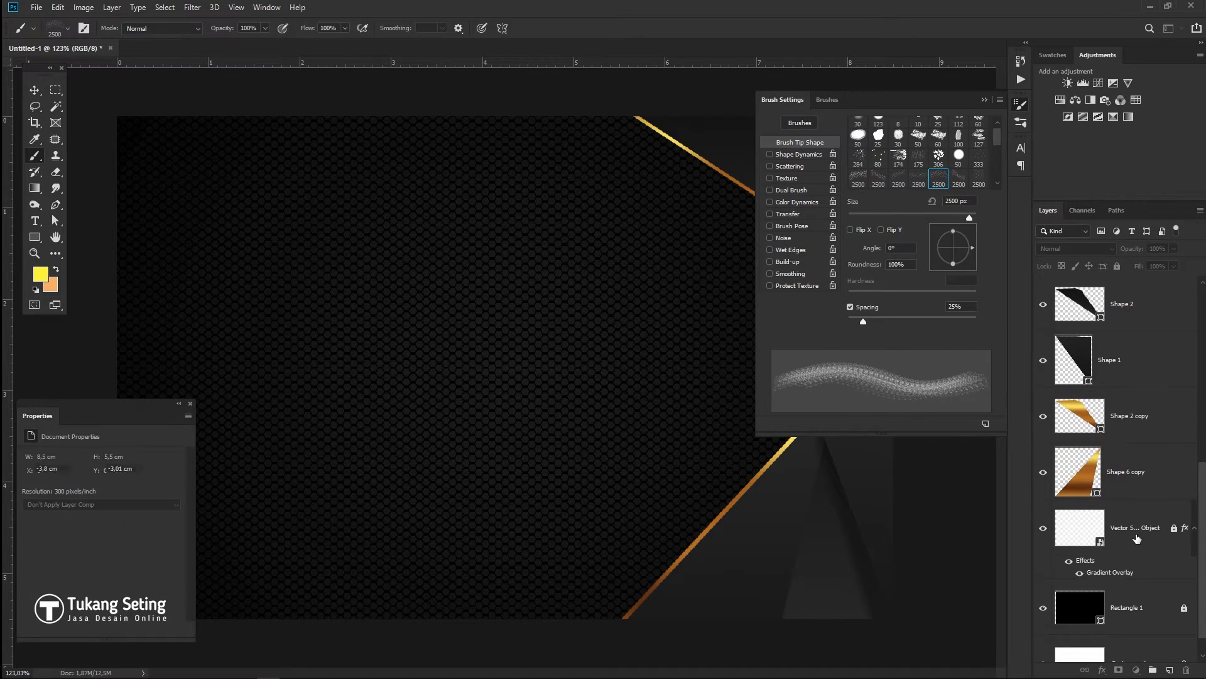
left_click(1170, 670)
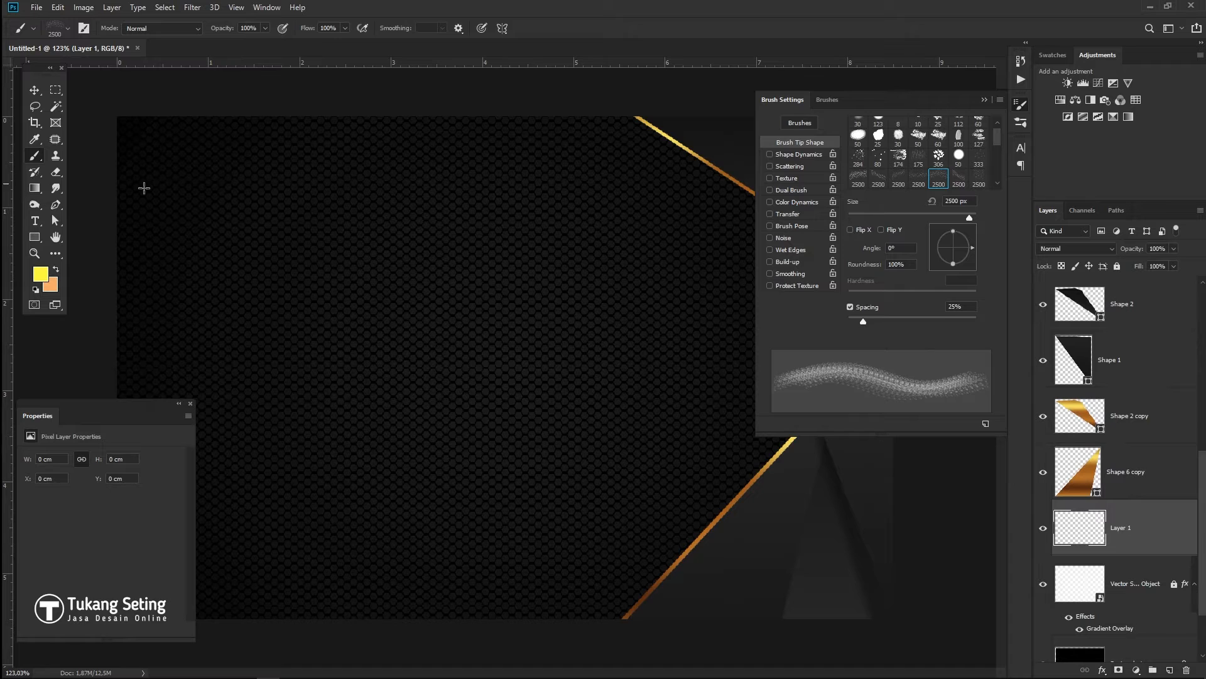
- Set the foreground colour to white (ffffff), brush size to 45 px, and enable Shape Dynamics
left_click(41, 274)
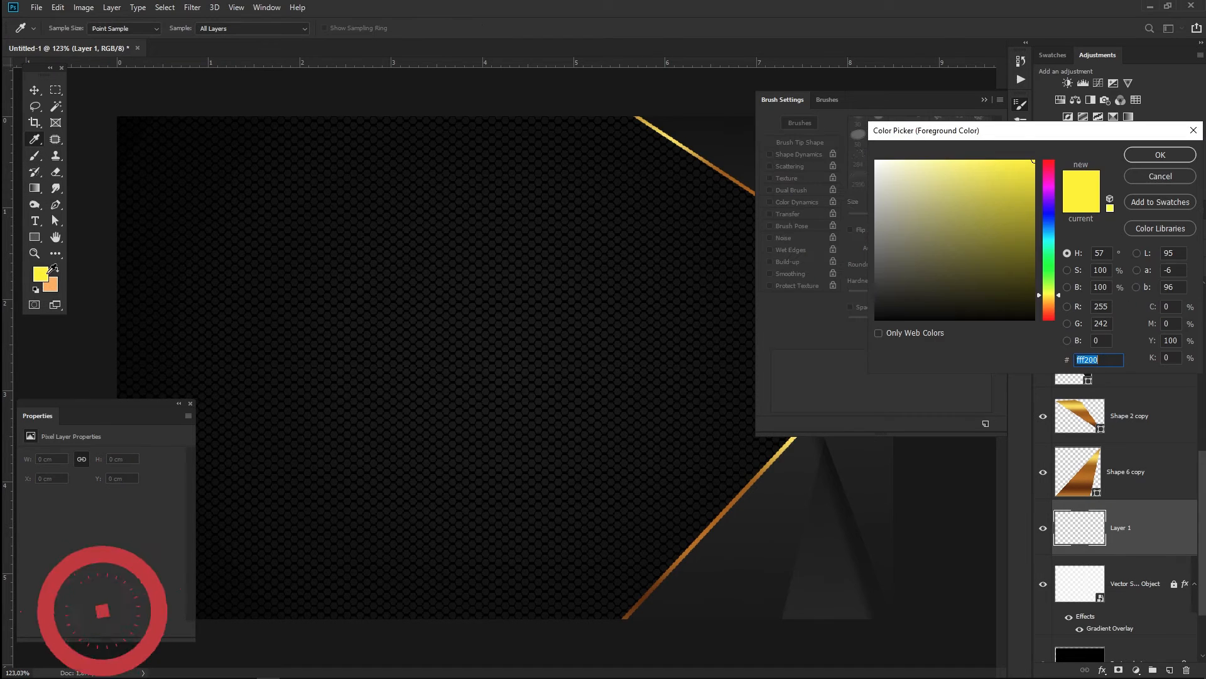
type("ffffff")
left_click(1159, 155)
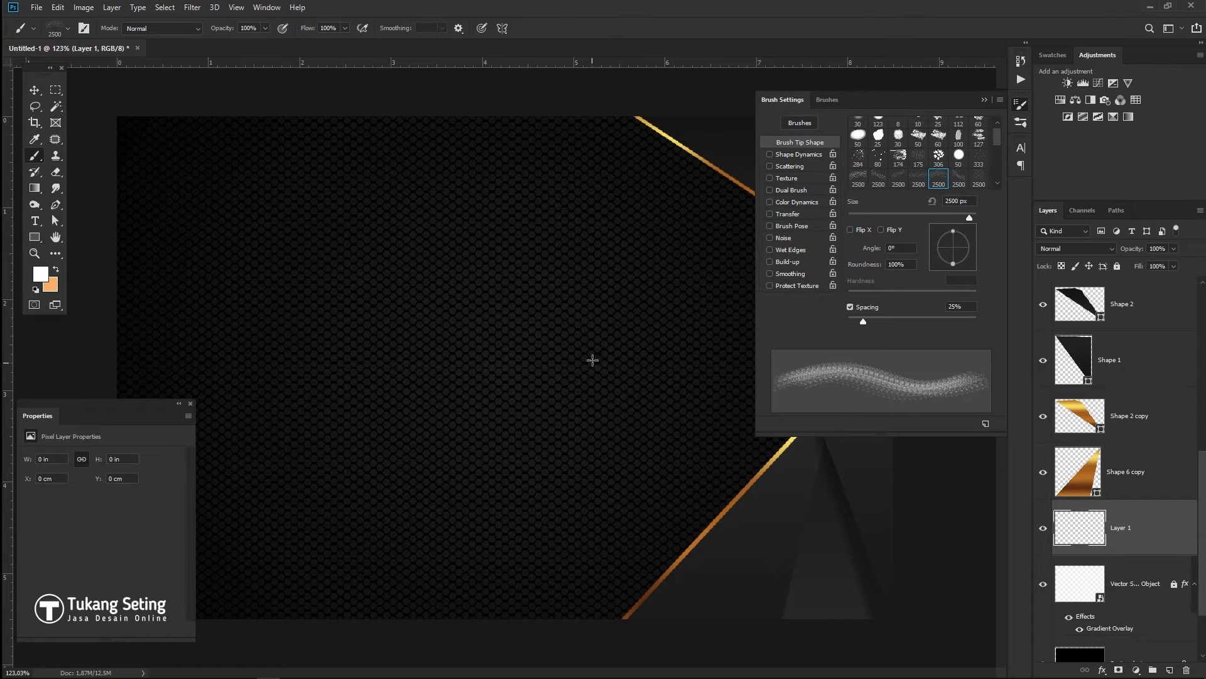
left_click_drag(899, 218, 877, 218)
left_click(770, 155)
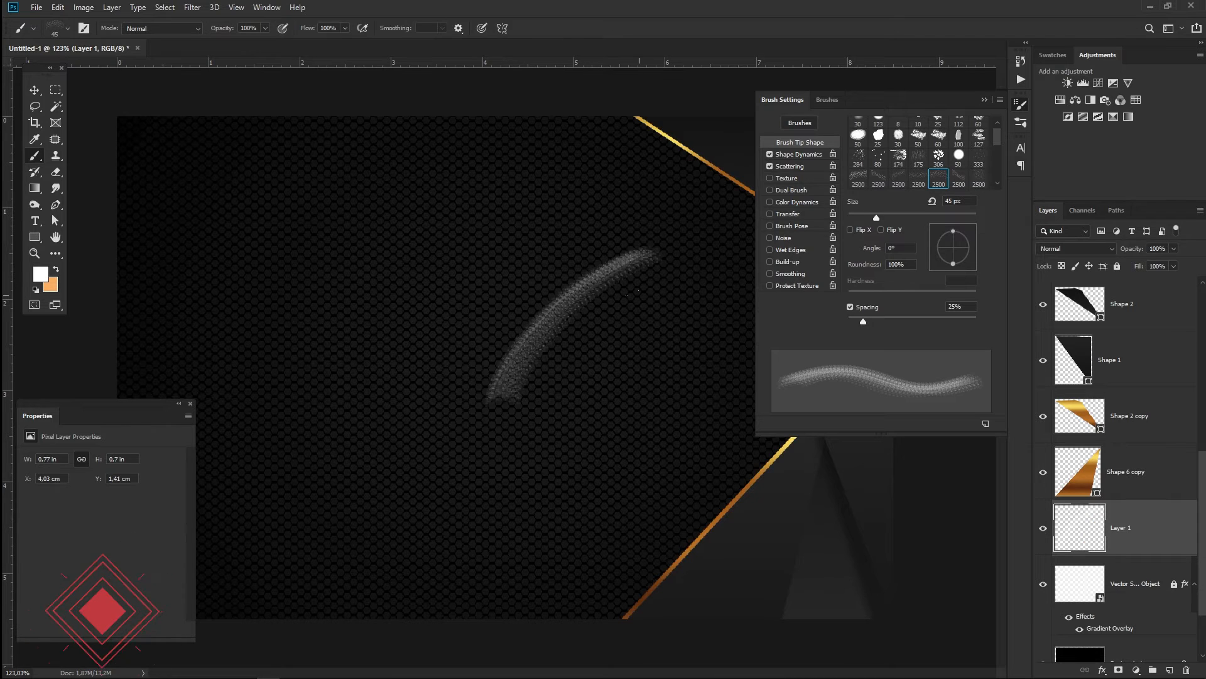
- Set a size jitter control in Shape Dynamics and widen the Scattering amount
left_click(795, 155)
left_click(915, 148)
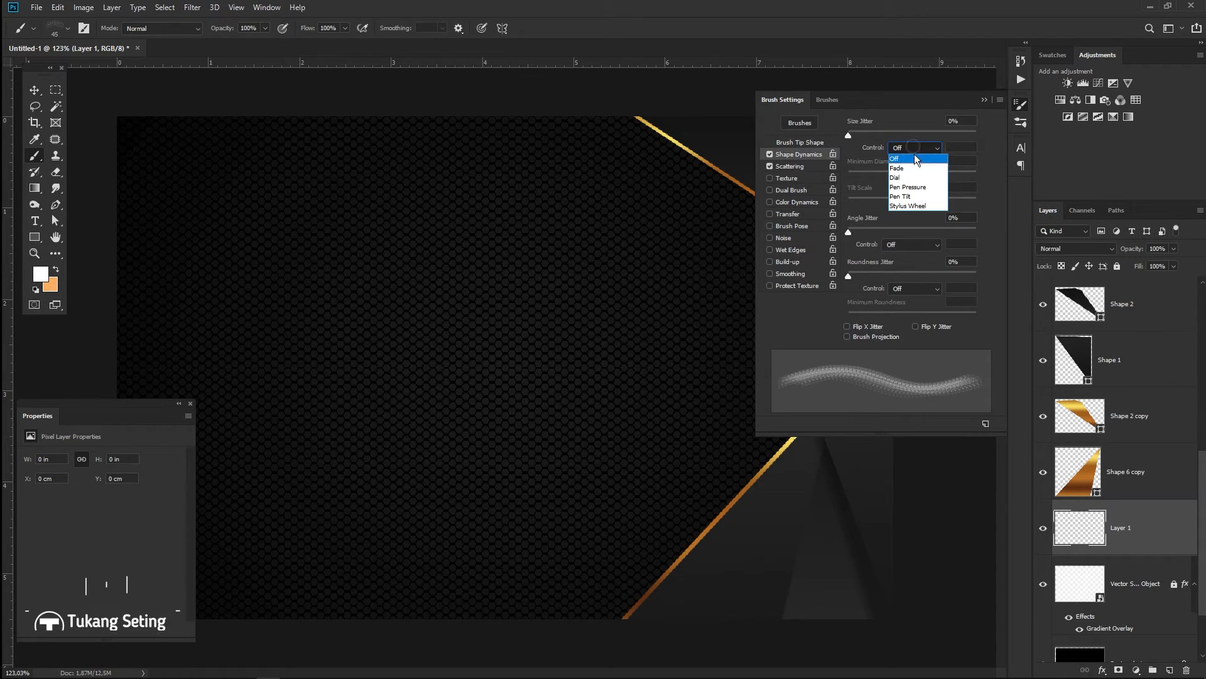
left_click(914, 179)
left_click(790, 165)
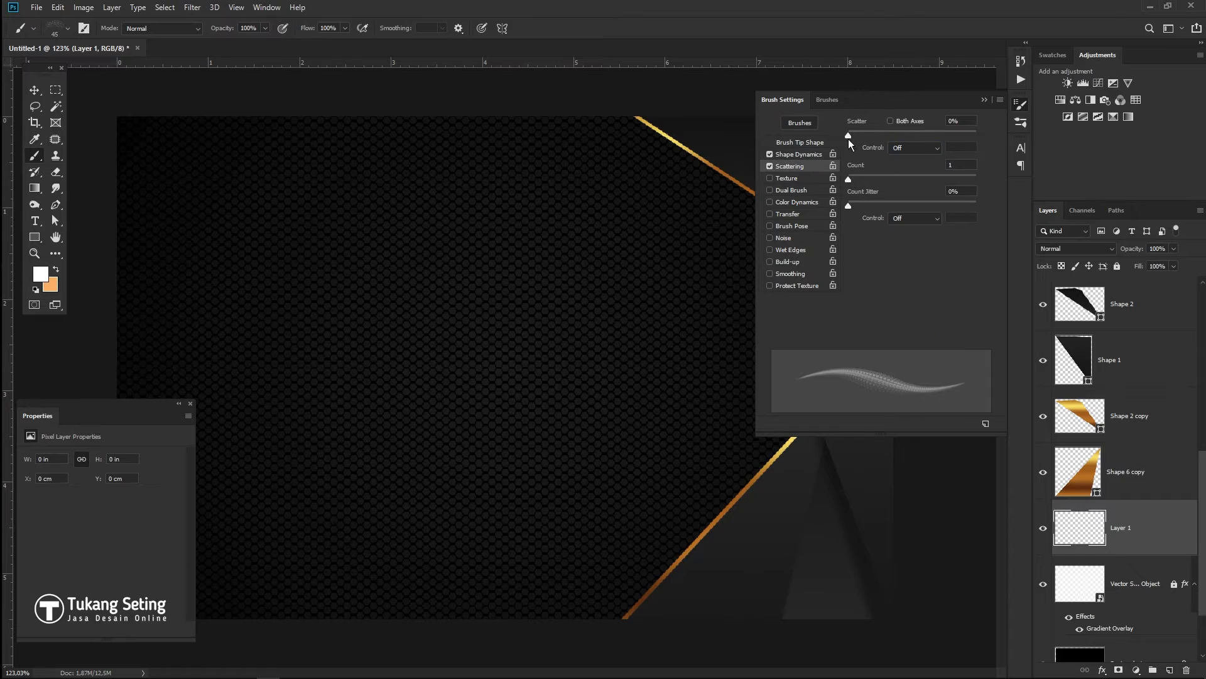
left_click_drag(849, 136, 881, 136)
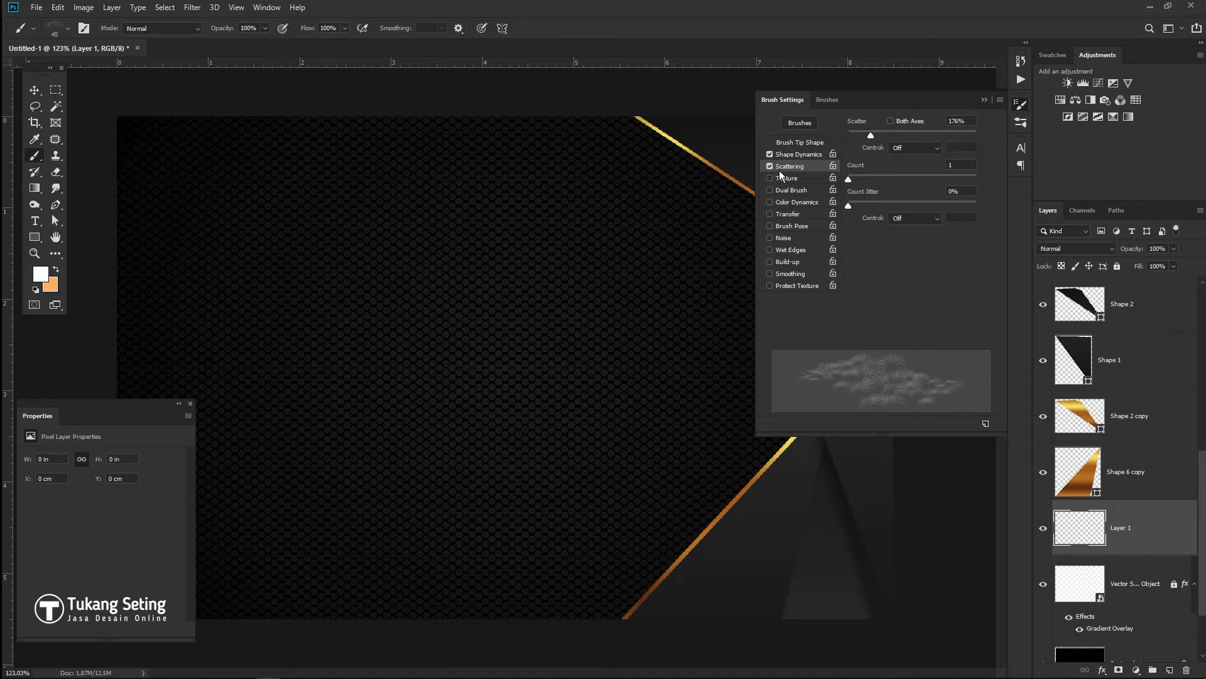
left_click(810, 154)
- Choose the lad6 brush preset from the presets list
left_click(798, 123)
left_click_drag(1004, 214, 1004, 326)
left_click(811, 244)
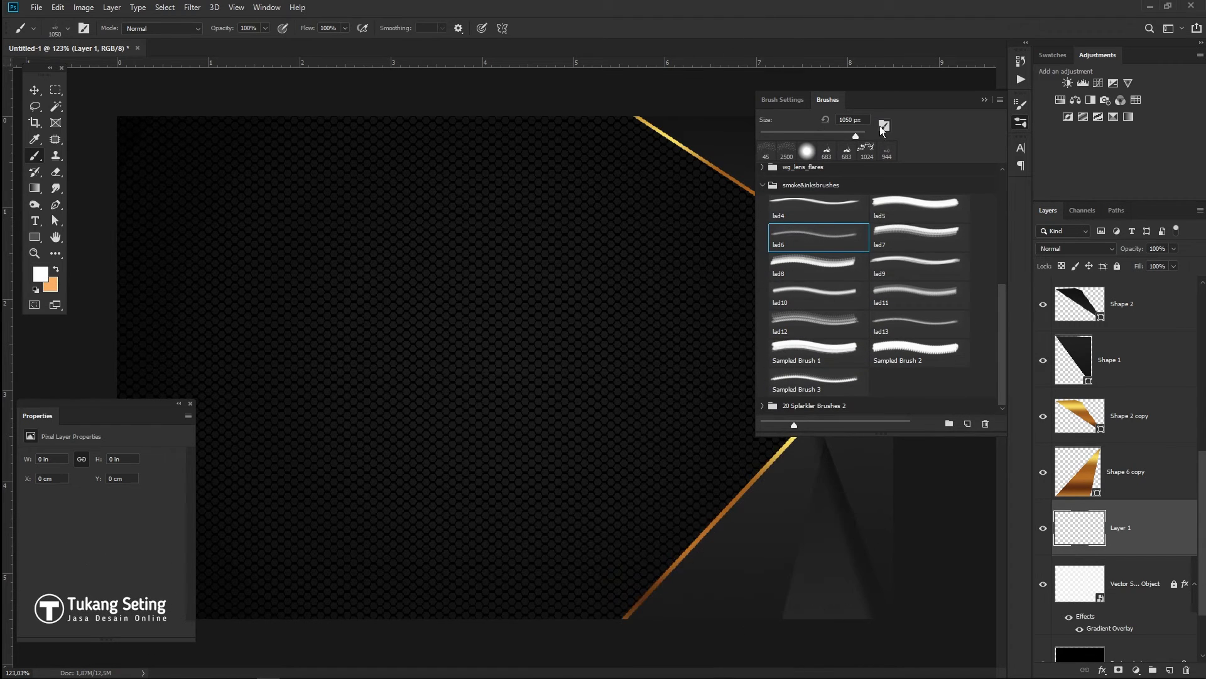
left_click_drag(1008, 303, 1000, 187)
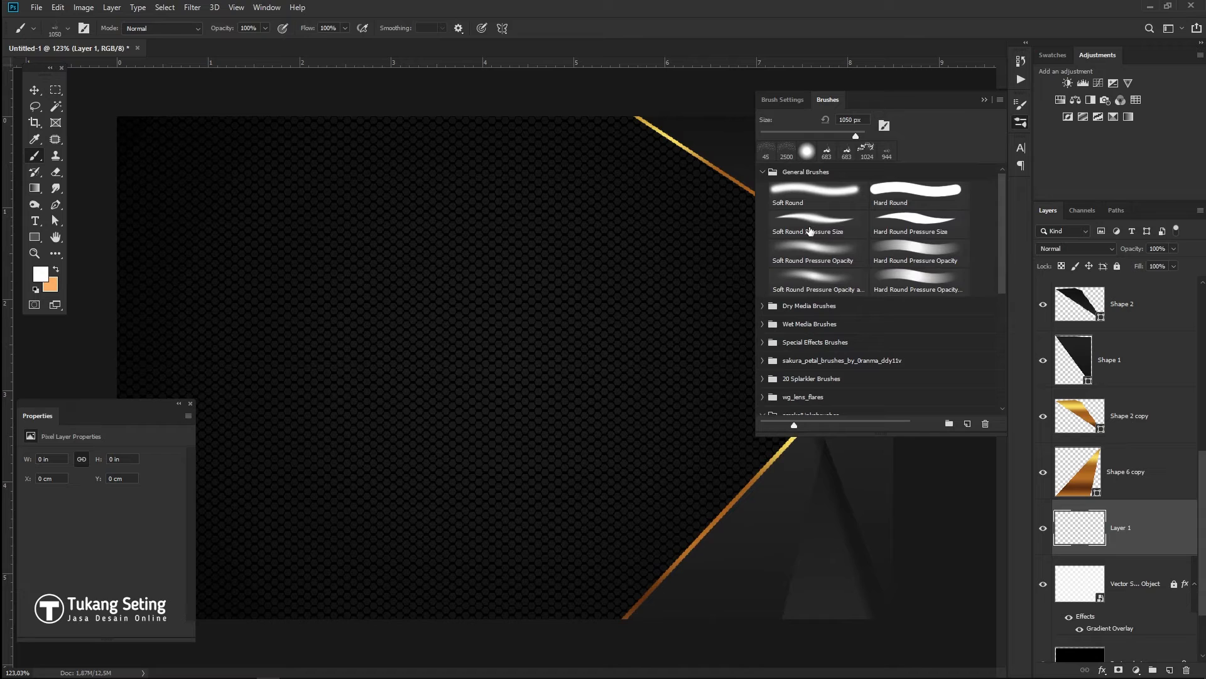
- Enable Scattering and set the brush tip to 143% spacing and 22 px size
left_click(885, 126)
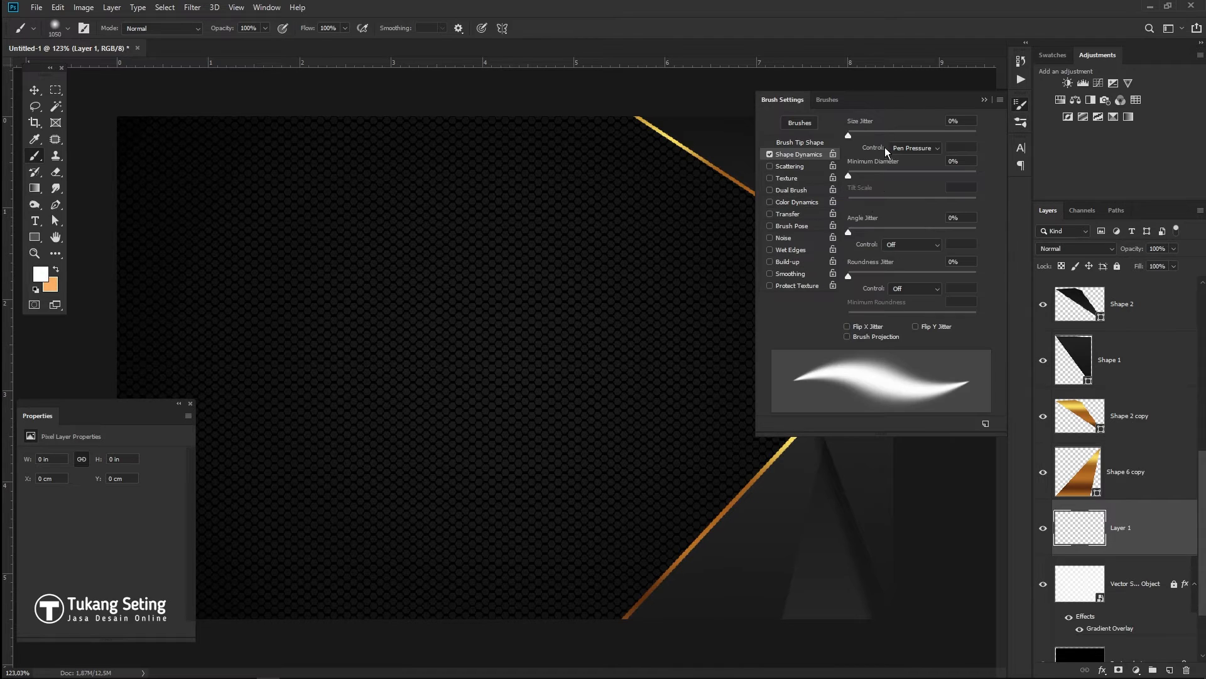
left_click(770, 167)
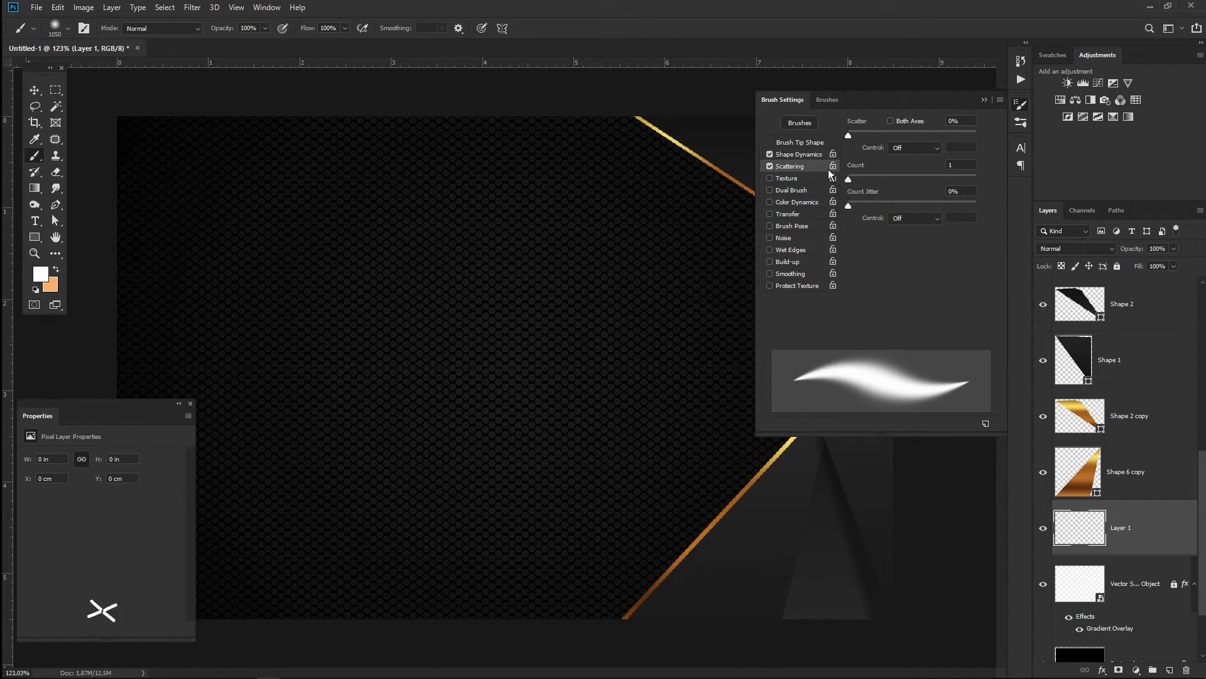
left_click(800, 123)
left_click(885, 127)
left_click(817, 142)
left_click_drag(865, 318, 925, 319)
left_click_drag(929, 220, 862, 217)
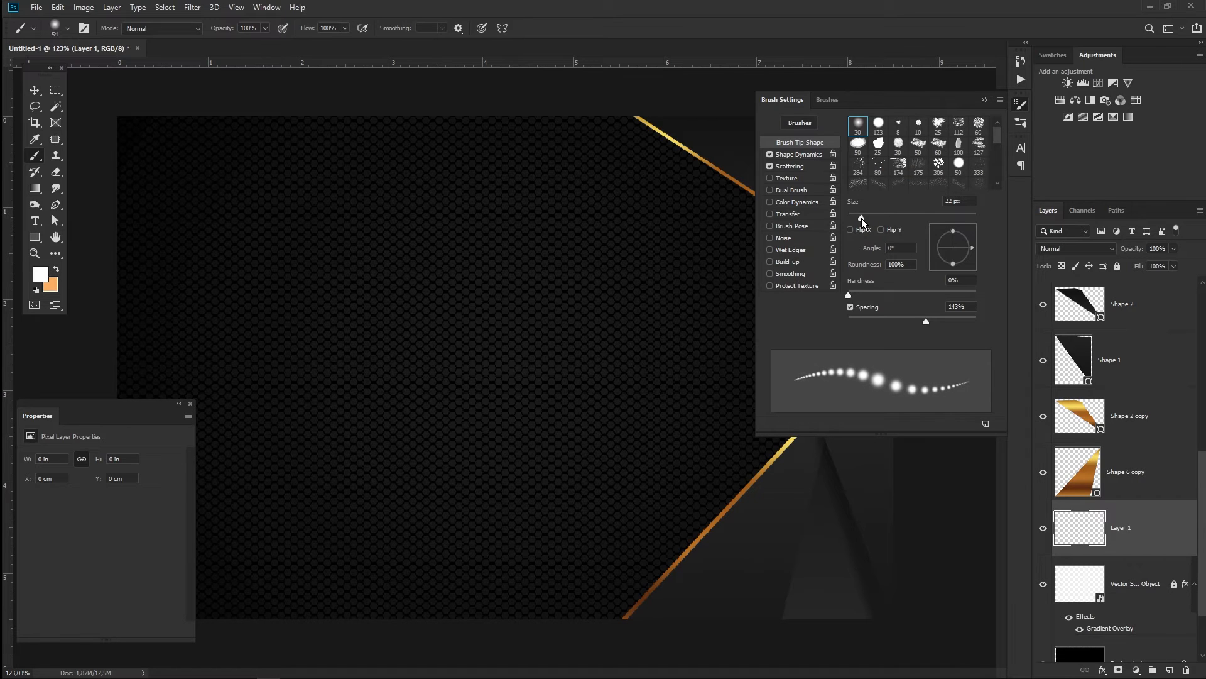
- Reduce spacing to 120%, enable Transfer with about 38% flow jitter, and widen scatter
left_click_drag(926, 321, 919, 319)
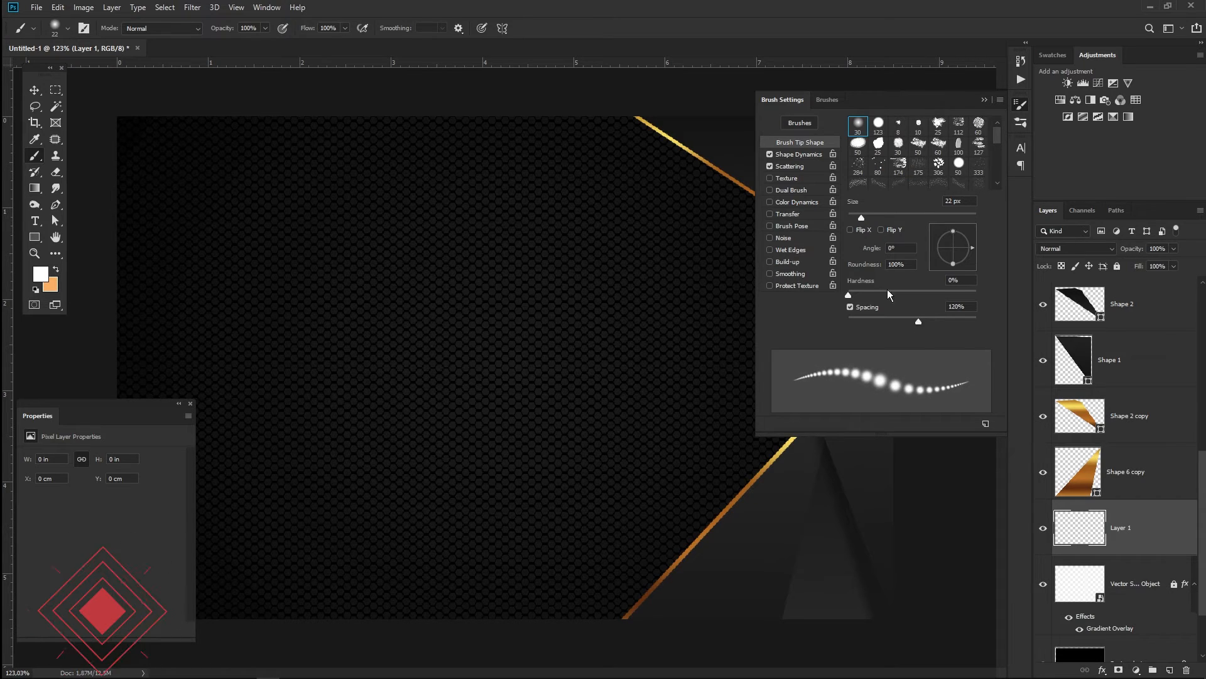
left_click(789, 214)
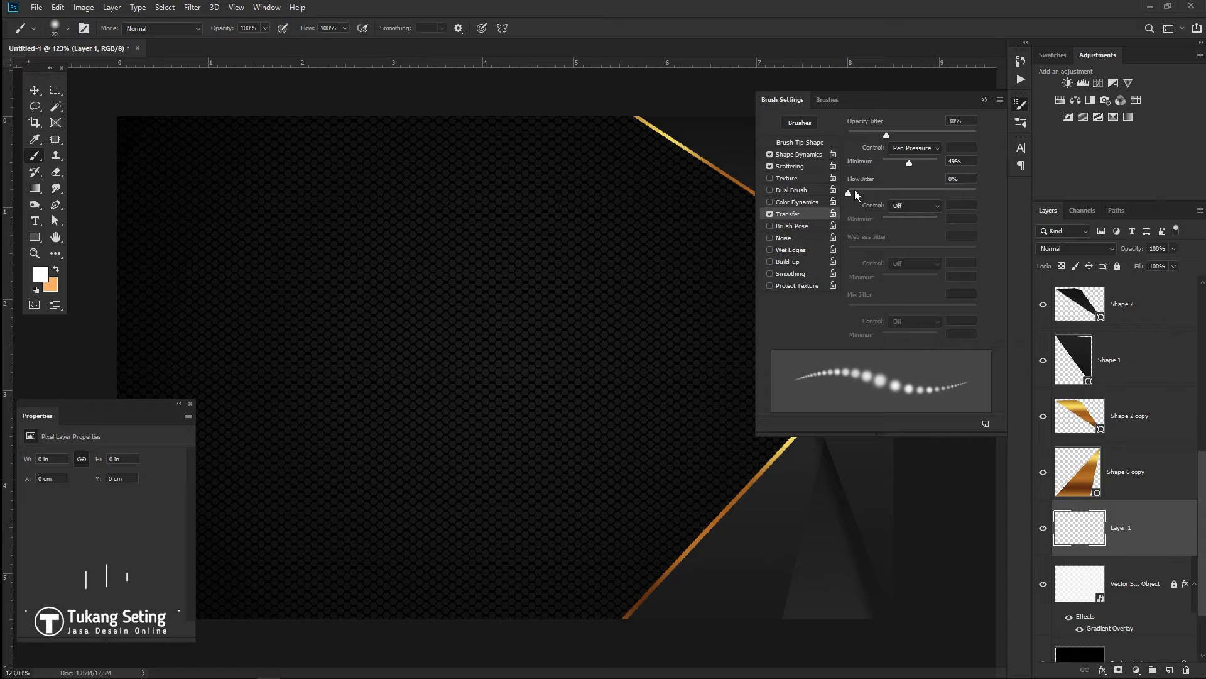
left_click_drag(882, 195, 899, 199)
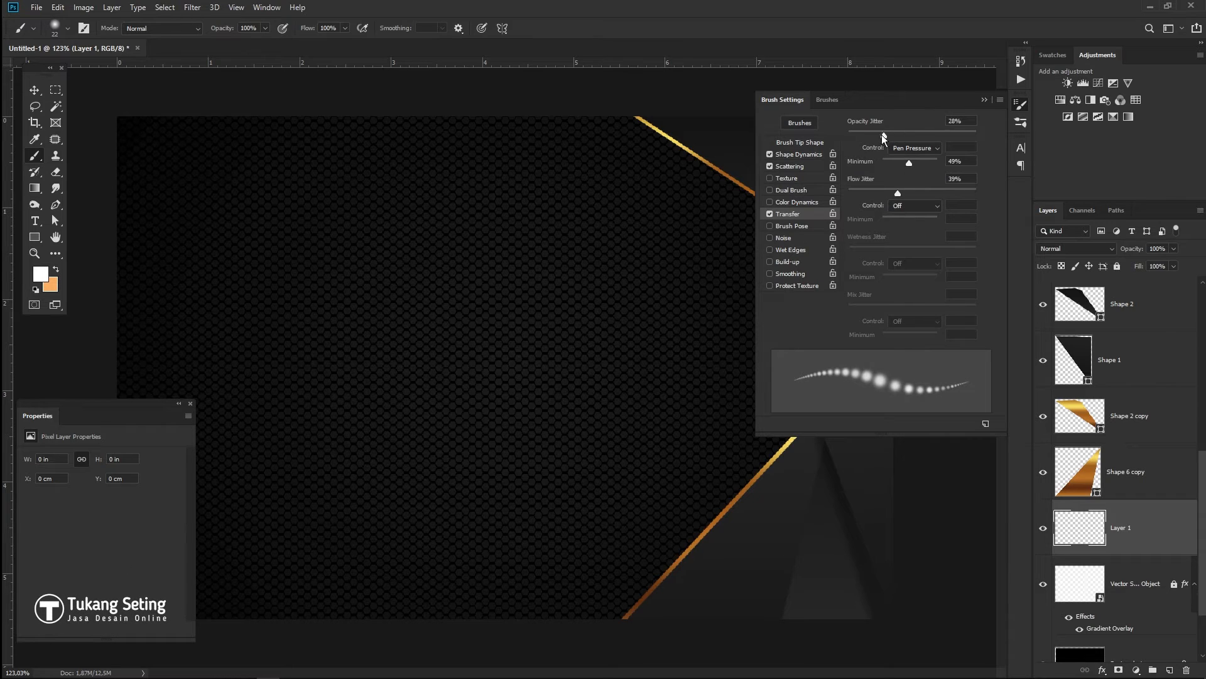
left_click(790, 167)
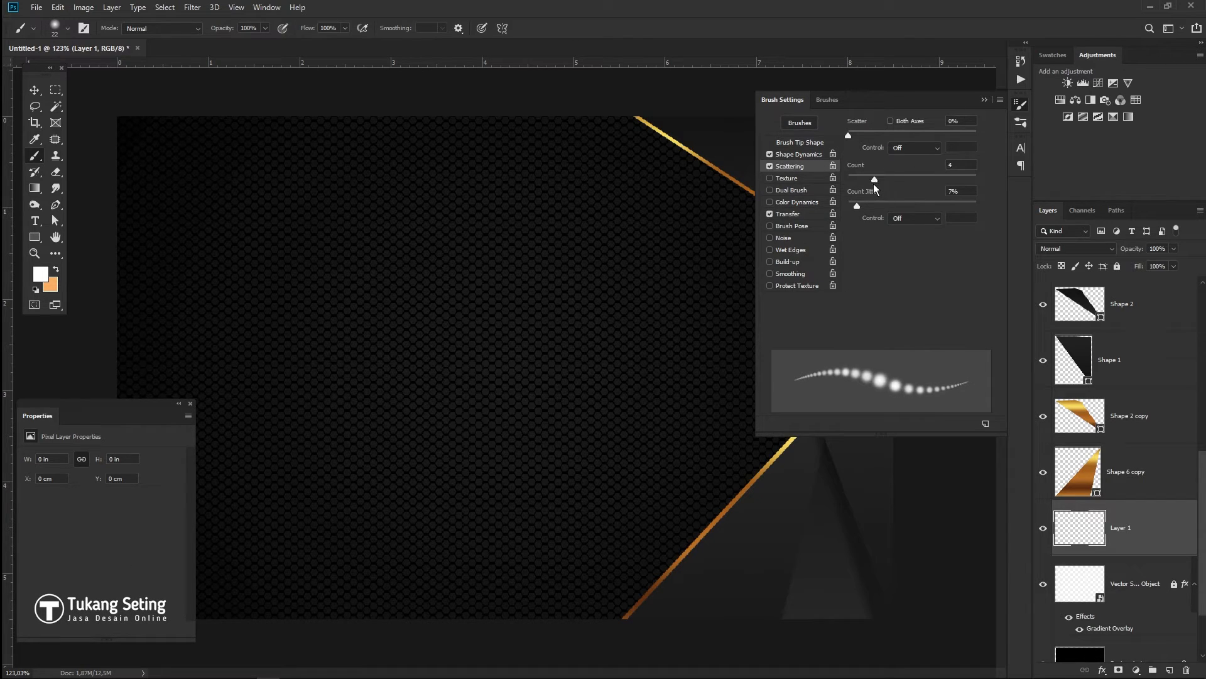
mouse_move(852, 135)
left_mouse_down()
mouse_move(922, 137)
mouse_move(912, 139)
left_mouse_up()
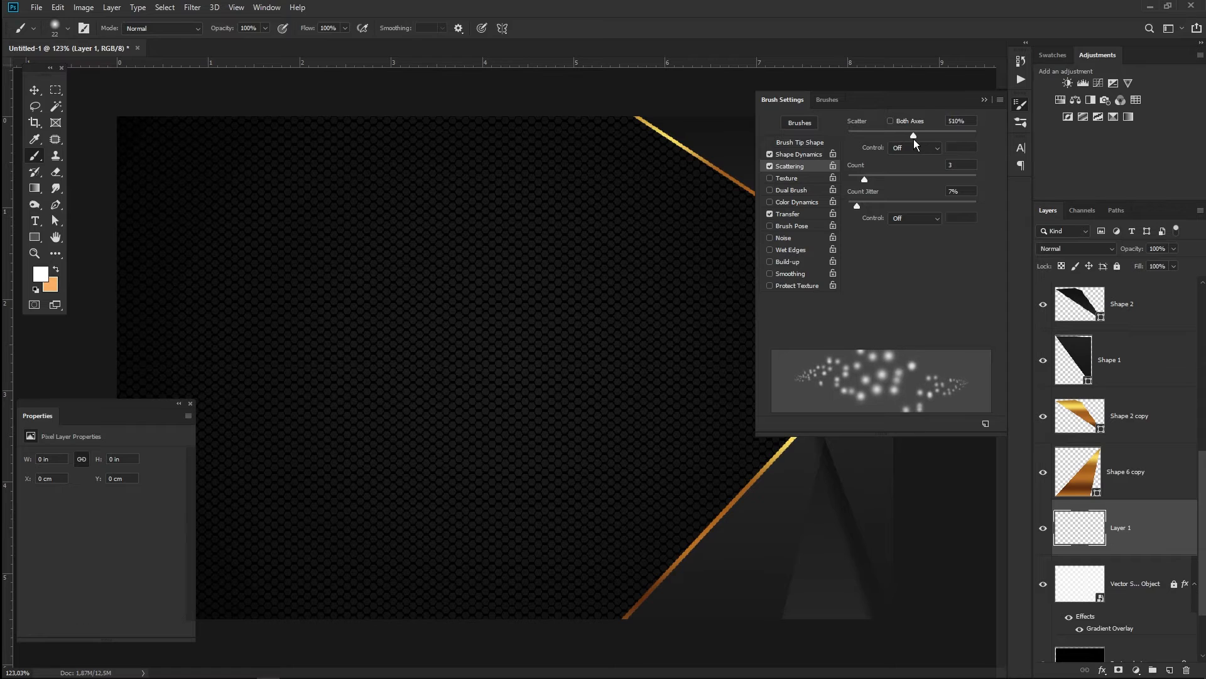
- Ease scatter to 490%, zoom out, and undo two test strokes along the gold line
left_click_drag(584, 397, 654, 233)
key("ctrl+z")
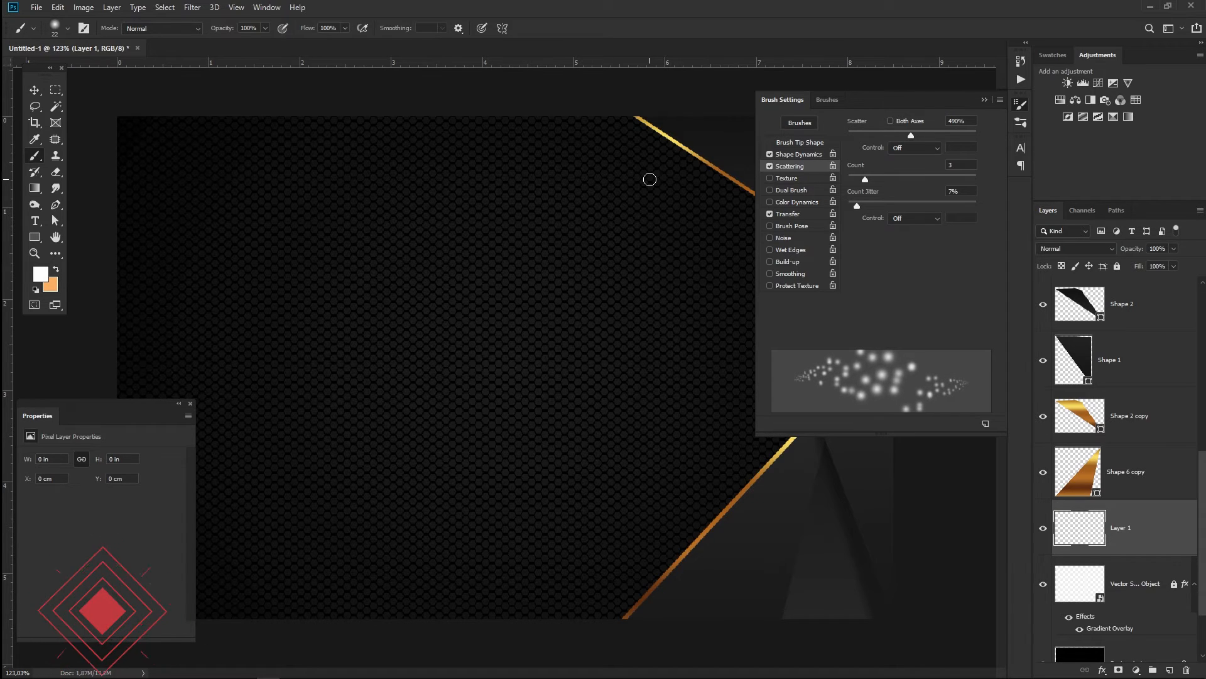
key("ctrl+minus")
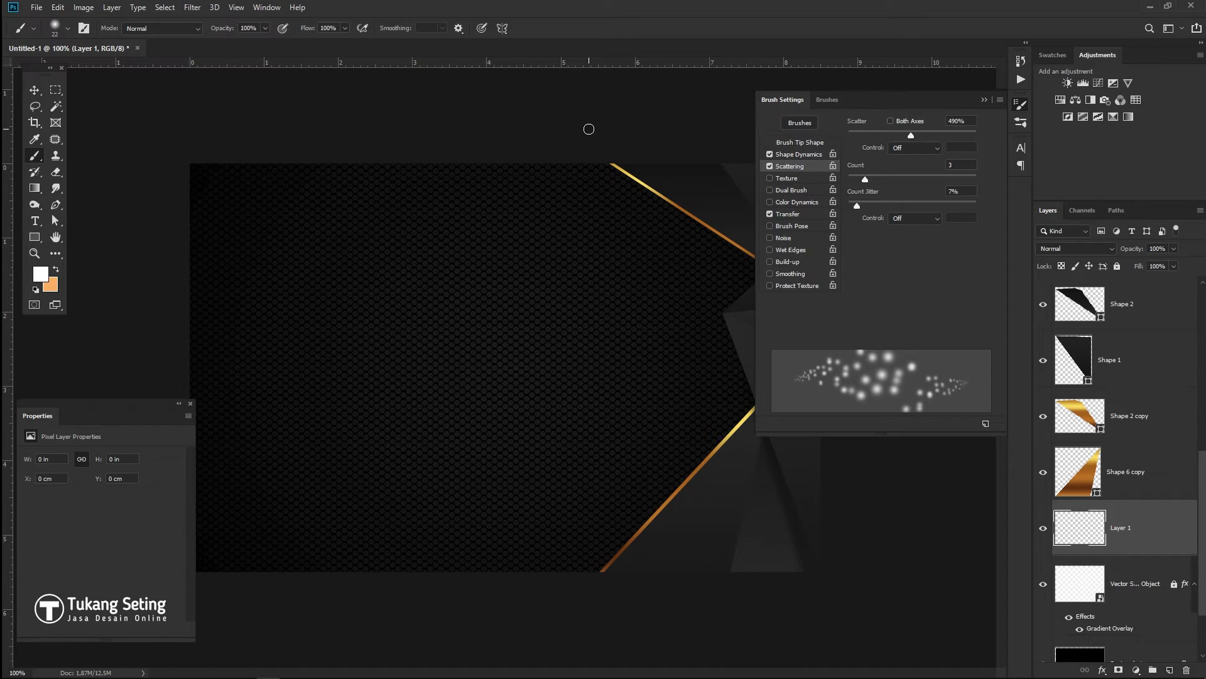
mouse_move(602, 157)
left_mouse_down()
mouse_move(672, 242)
mouse_move(738, 262)
left_mouse_up()
key("ctrl+z")
- Try 145% spacing and a 15 px tip, undoing the test dot strokes
left_click(807, 143)
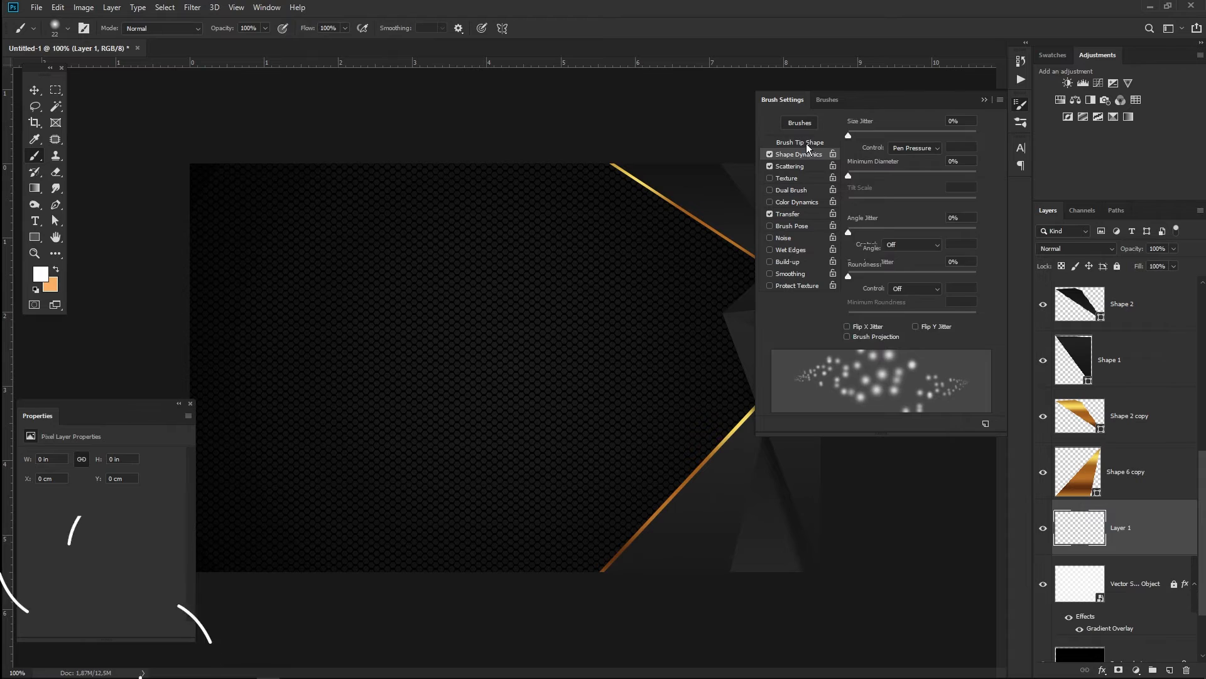
left_click_drag(920, 321, 927, 321)
left_click_drag(861, 217, 857, 217)
left_click_drag(592, 190, 671, 309)
key("ctrl+z")
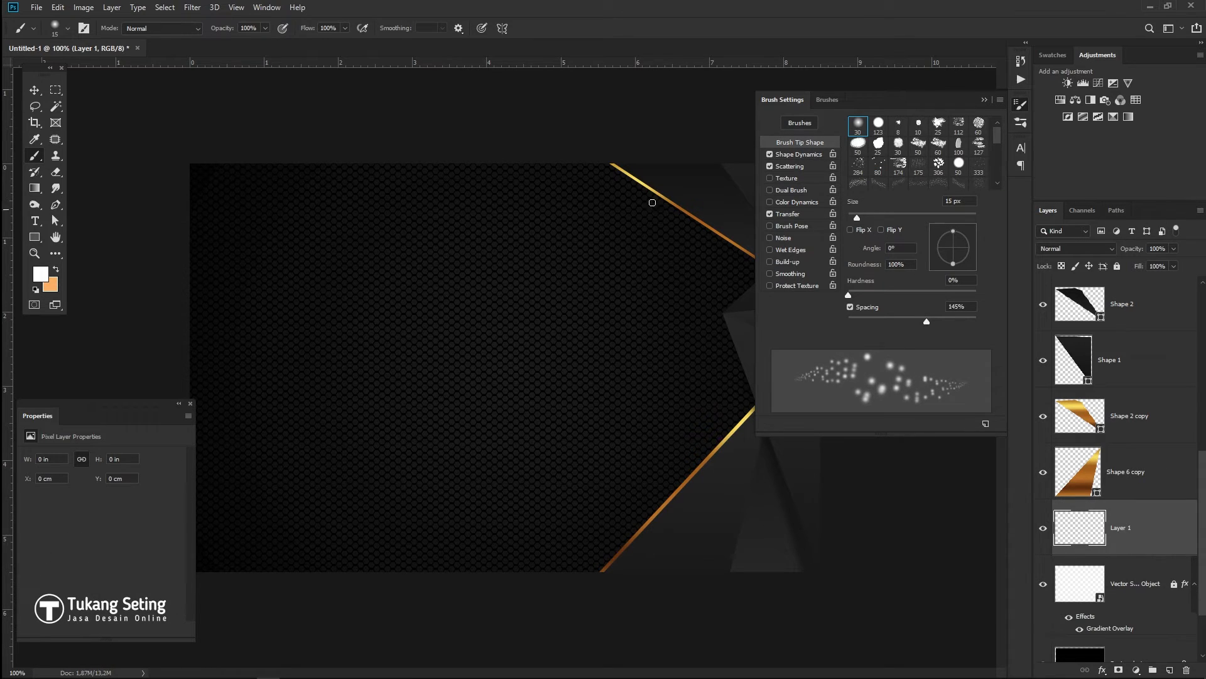
mouse_move(623, 182)
left_mouse_down()
mouse_move(666, 273)
mouse_move(721, 280)
left_mouse_up()
key("ctrl+z")
- Enlarge the brush through 25 and 37 to 53 px at 63% spacing, undoing test strokes
left_click_drag(927, 322, 928, 322)
left_click_drag(857, 217, 863, 218)
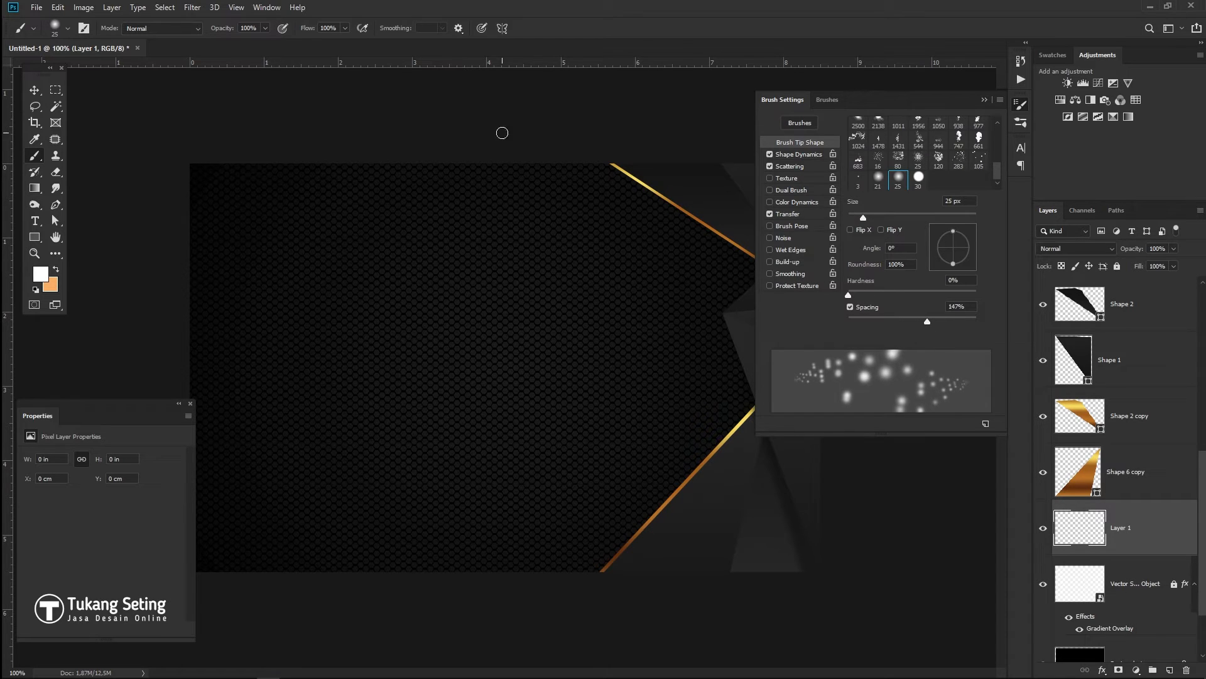
key("ctrl+z")
left_click_drag(863, 217, 883, 217)
left_click_drag(928, 322, 888, 321)
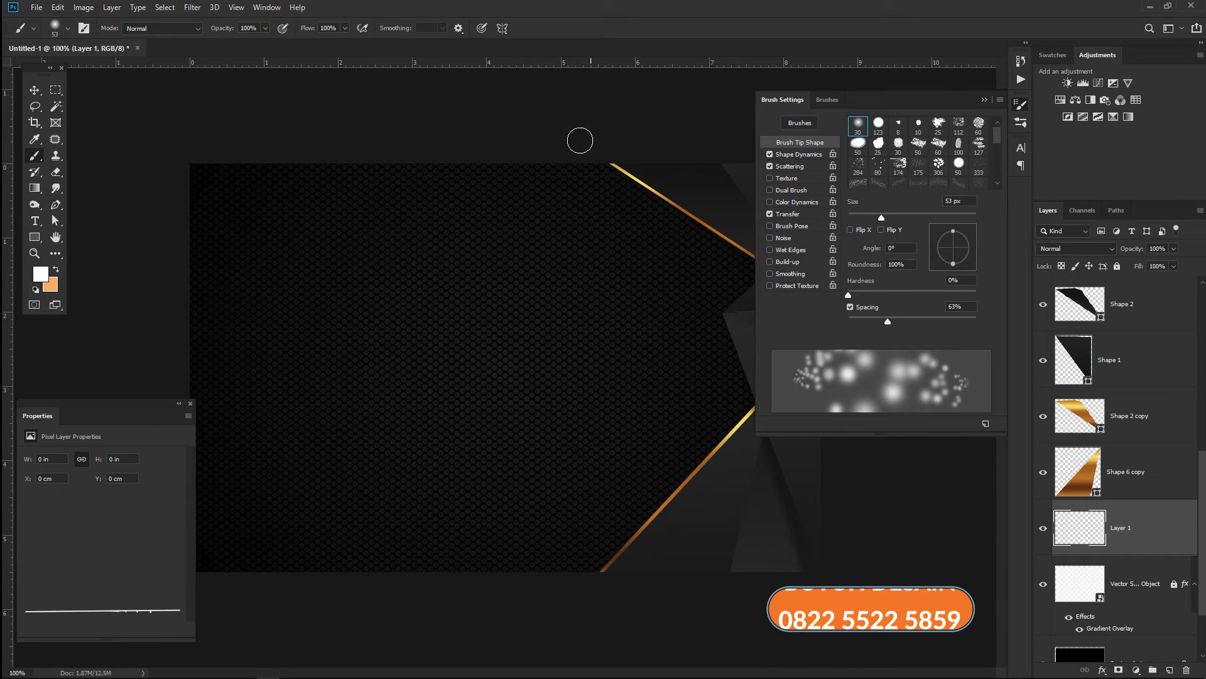
left_click_drag(579, 137, 686, 226)
key("ctrl+z")
left_click_drag(629, 182, 656, 193)
key("ctrl+z")
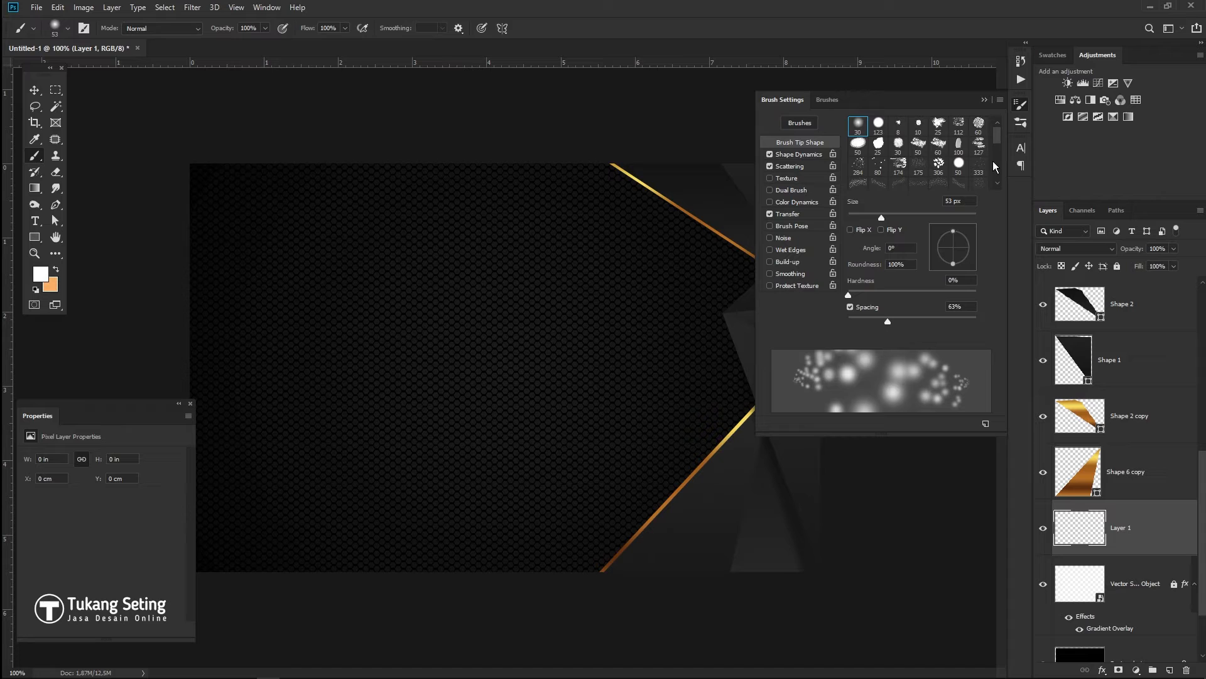
- Choose the 283 px particle brush and undo the trial particle strokes
scroll(997, 157, "down", 5)
left_click(959, 160)
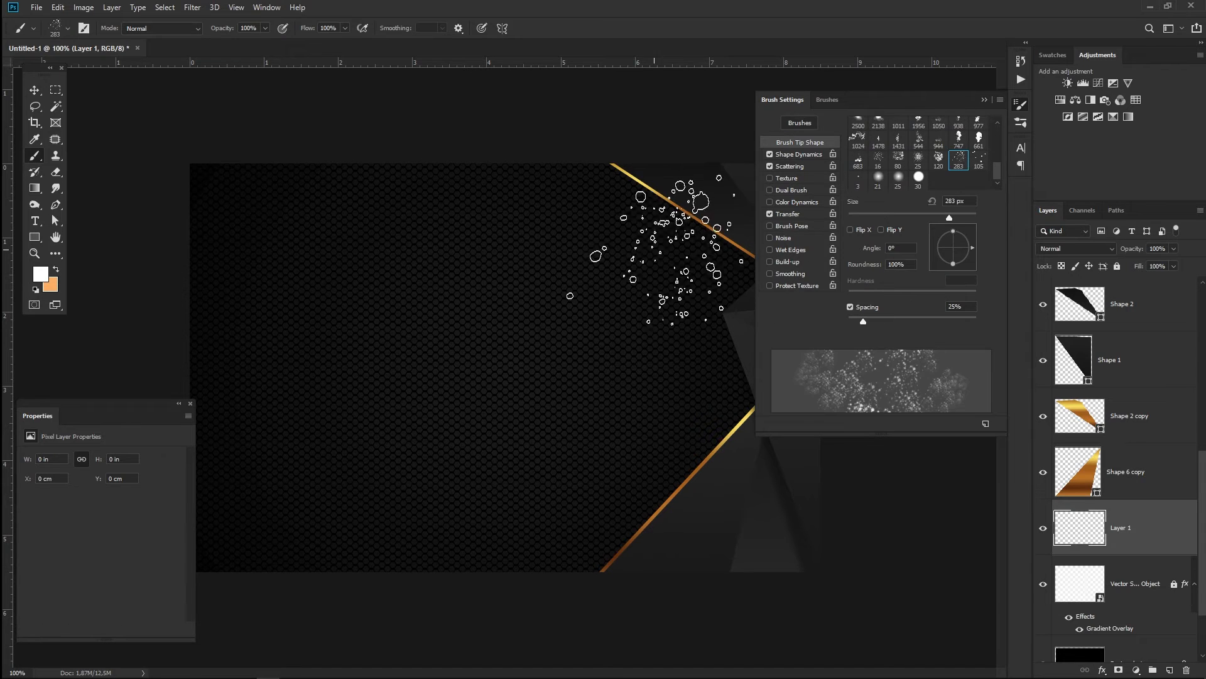
left_click(671, 174)
left_click(665, 169)
key("ctrl+z")
key("ctrl+z")
key("ctrl+z")
- Set scatter to 534% with count 1, undo the test stroke, and show the presets list
left_click(790, 166)
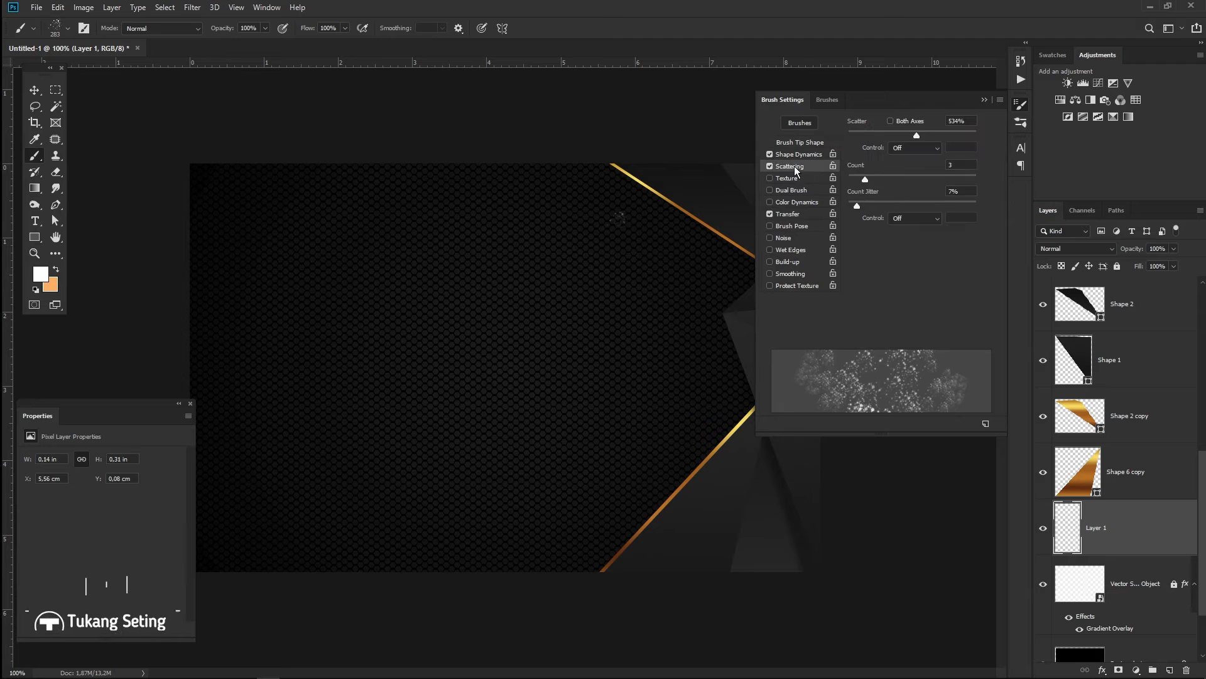
mouse_move(867, 205)
left_mouse_down()
mouse_move(875, 180)
mouse_move(899, 178)
mouse_move(849, 179)
left_mouse_up()
left_click_drag(647, 145, 673, 489)
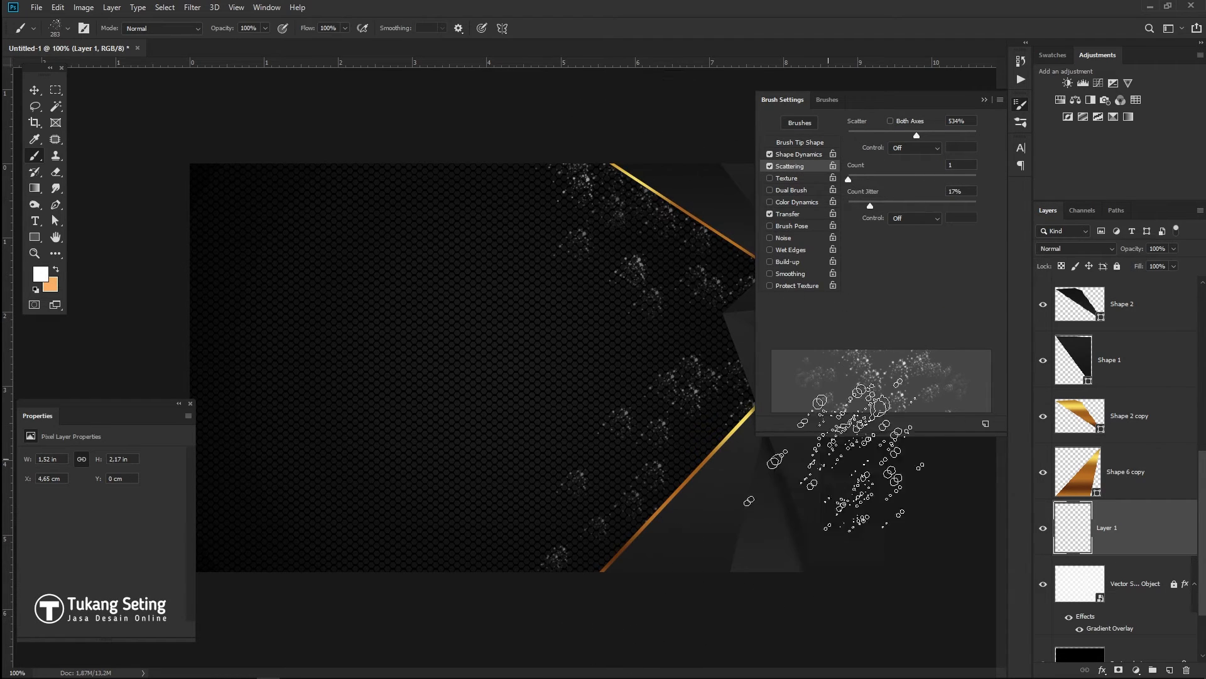
key("ctrl+z")
left_click(828, 100)
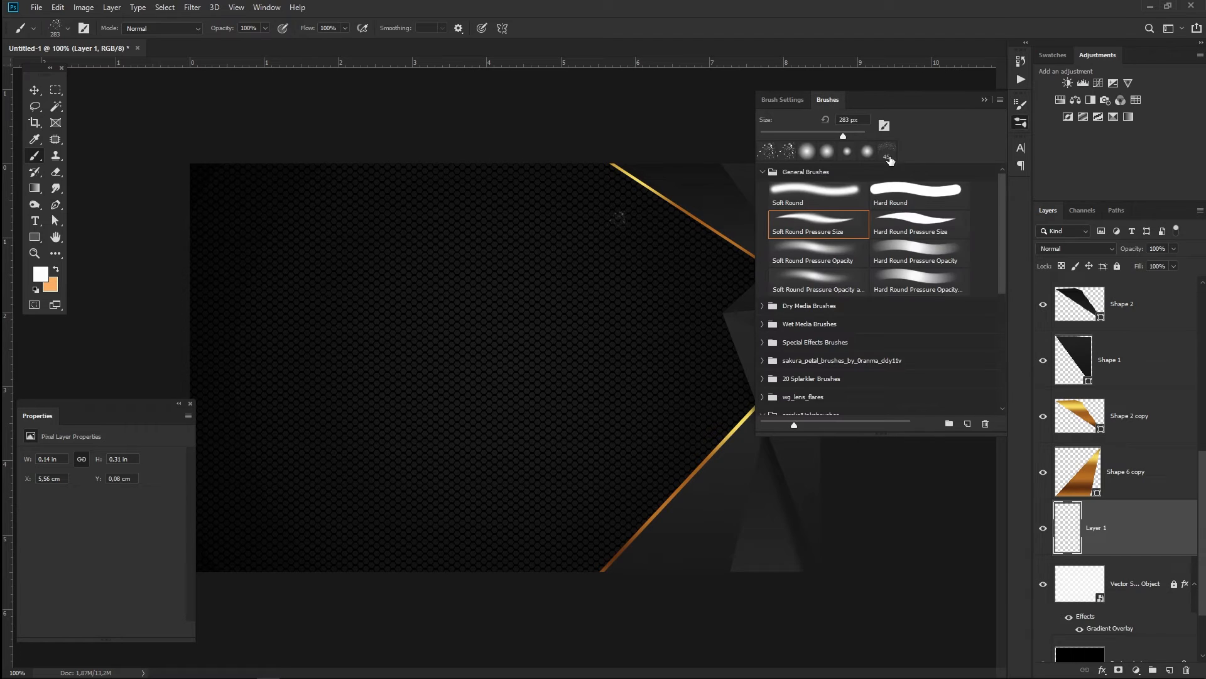
- Enable Smoothing and Transfer with flow jitter on Pen Pressure, leaving Dual Brush off
left_click(782, 100)
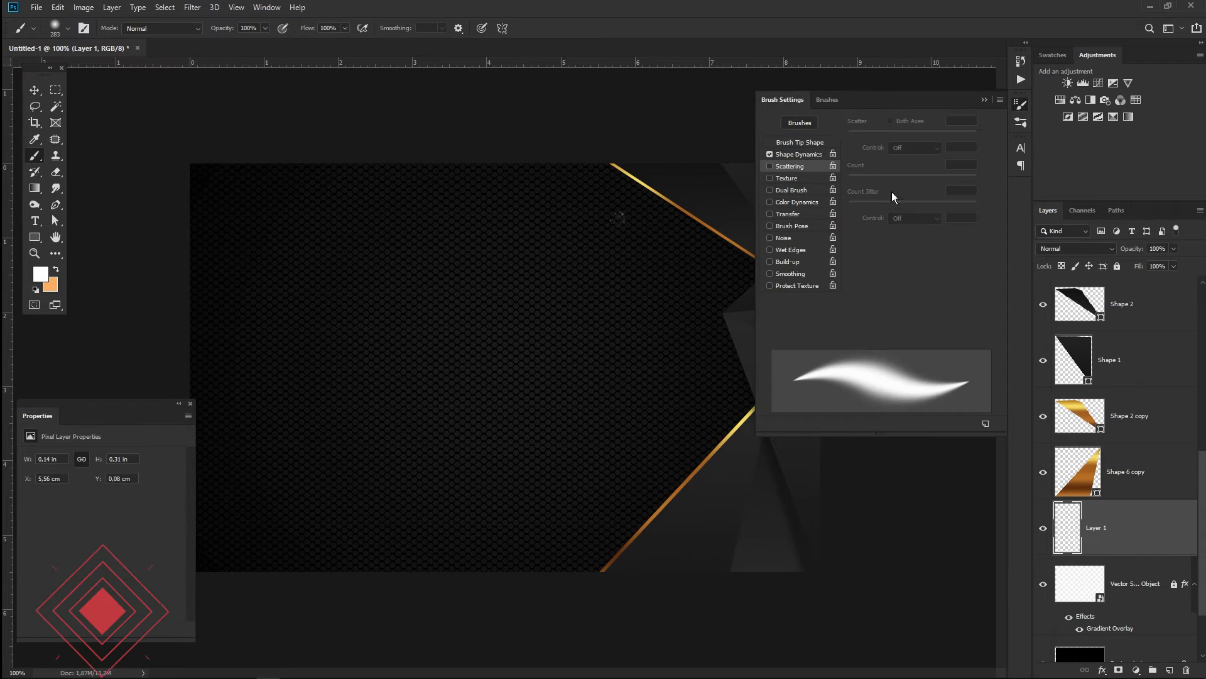
left_click(771, 274)
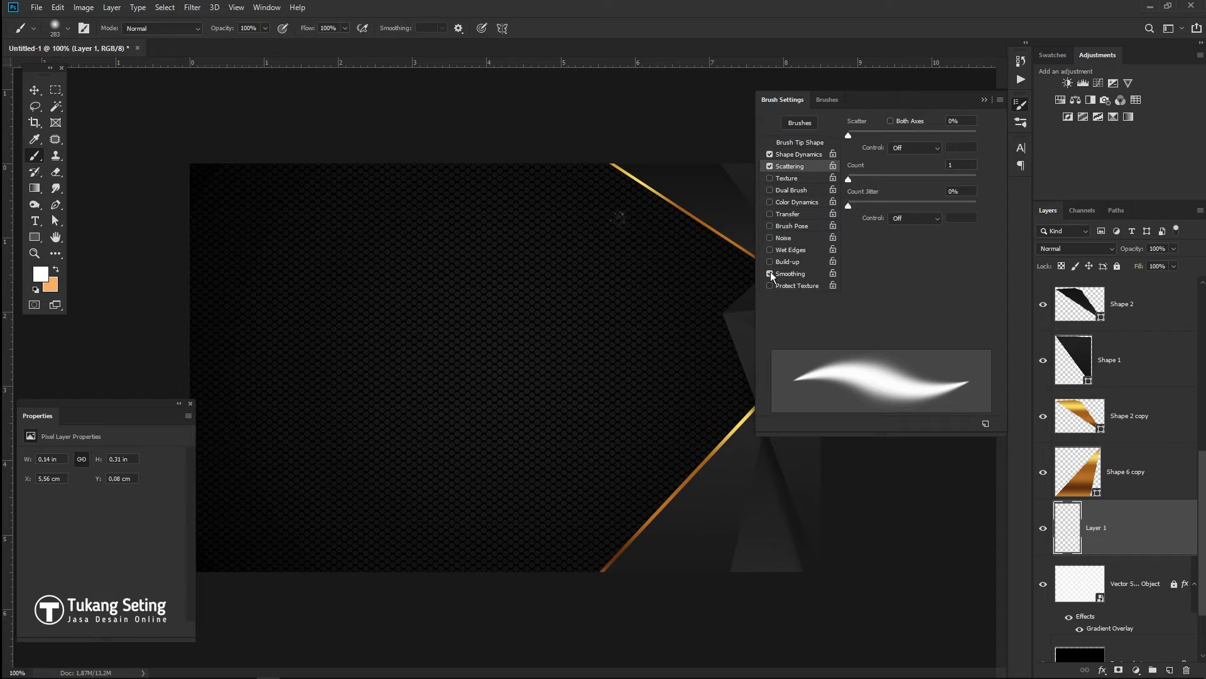
left_click(792, 191)
left_click(771, 191)
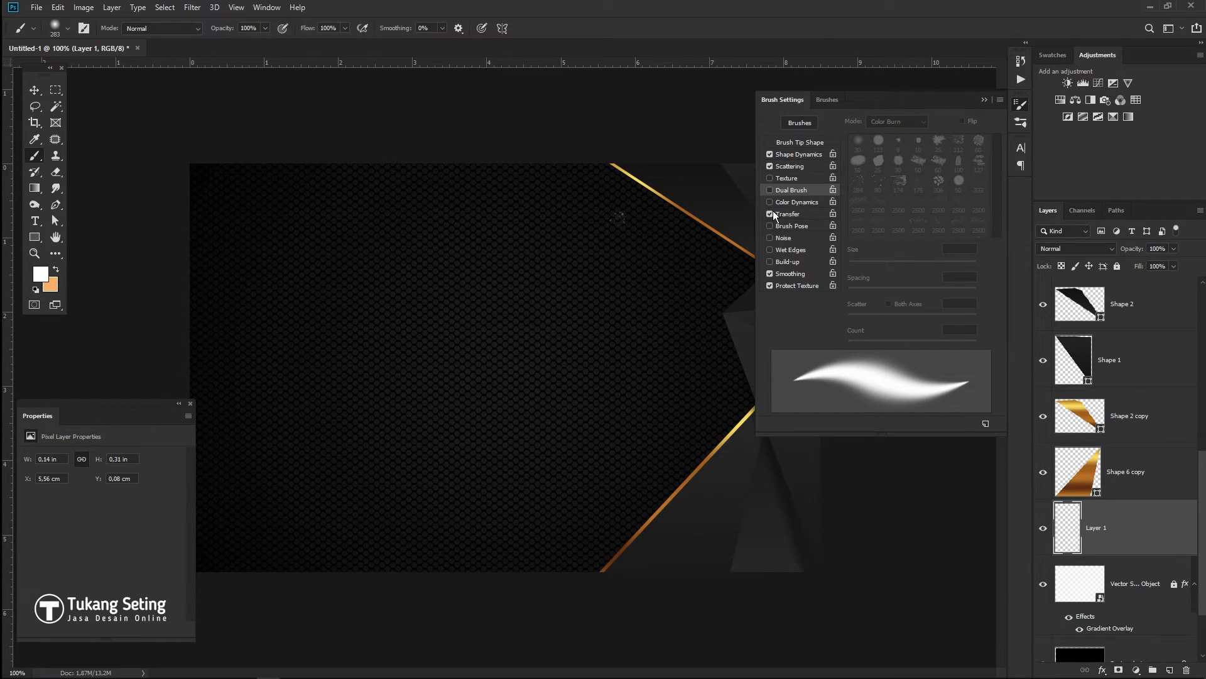
left_click(770, 212)
left_click(914, 245)
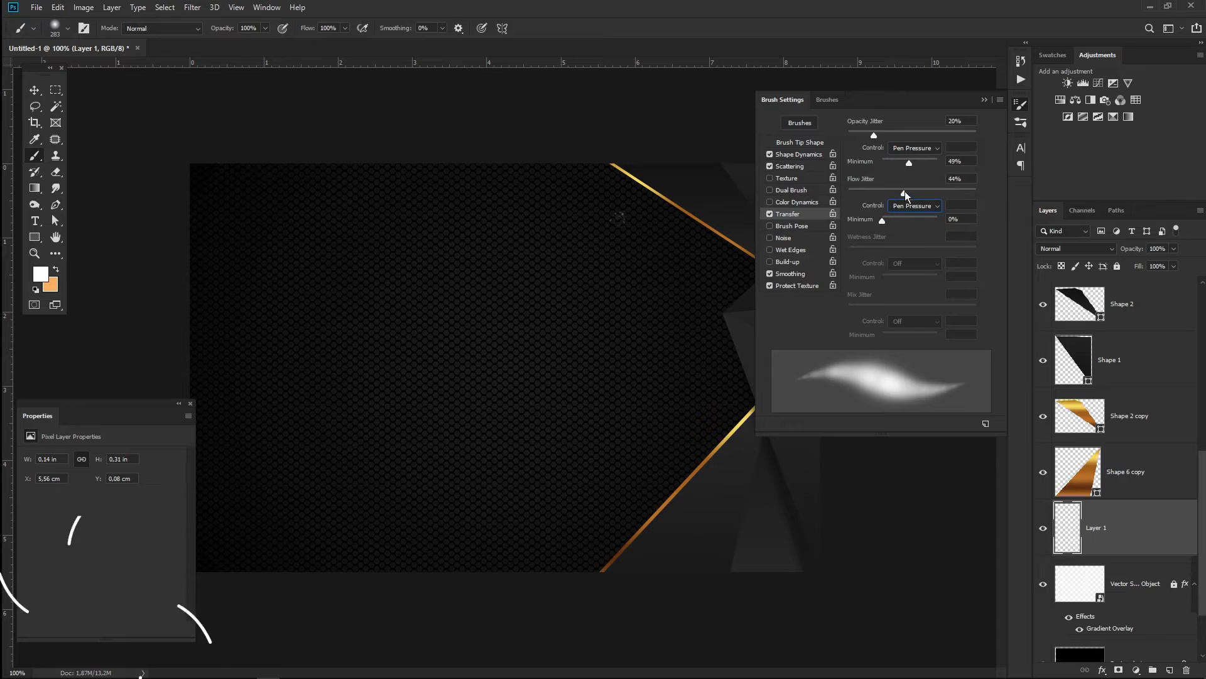
- Set 50% angle jitter, some count jitter, and about 475% scatter
left_click(798, 154)
left_click_drag(848, 232, 912, 231)
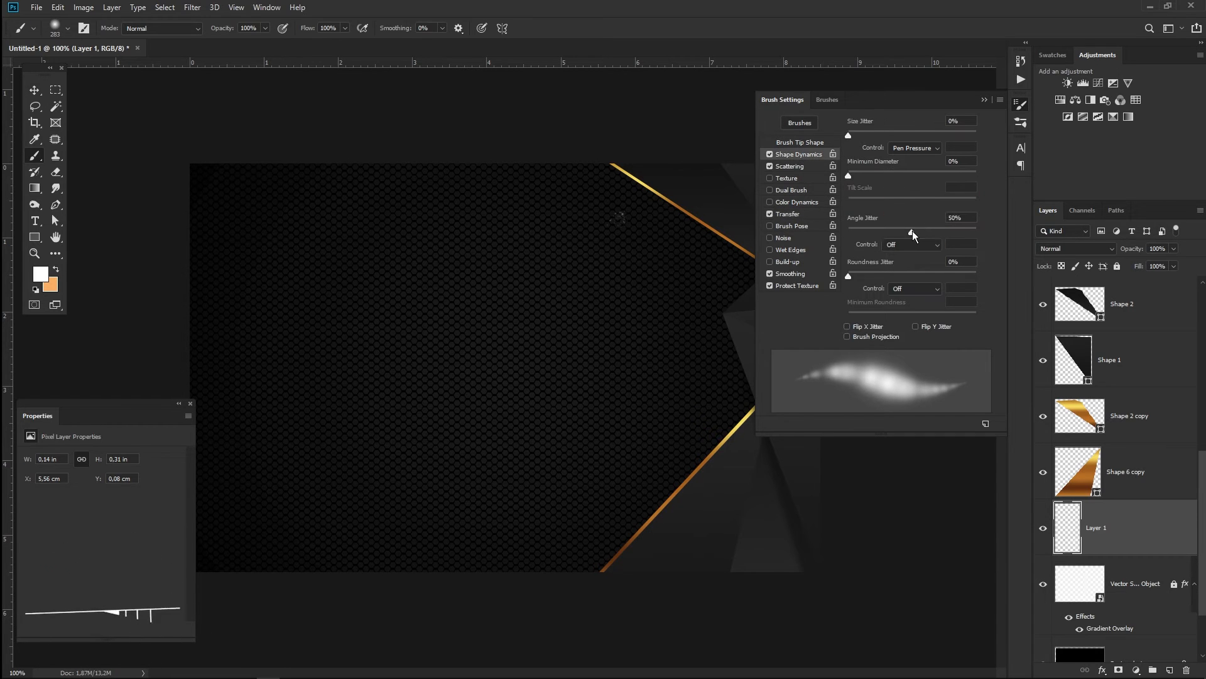
left_click(790, 166)
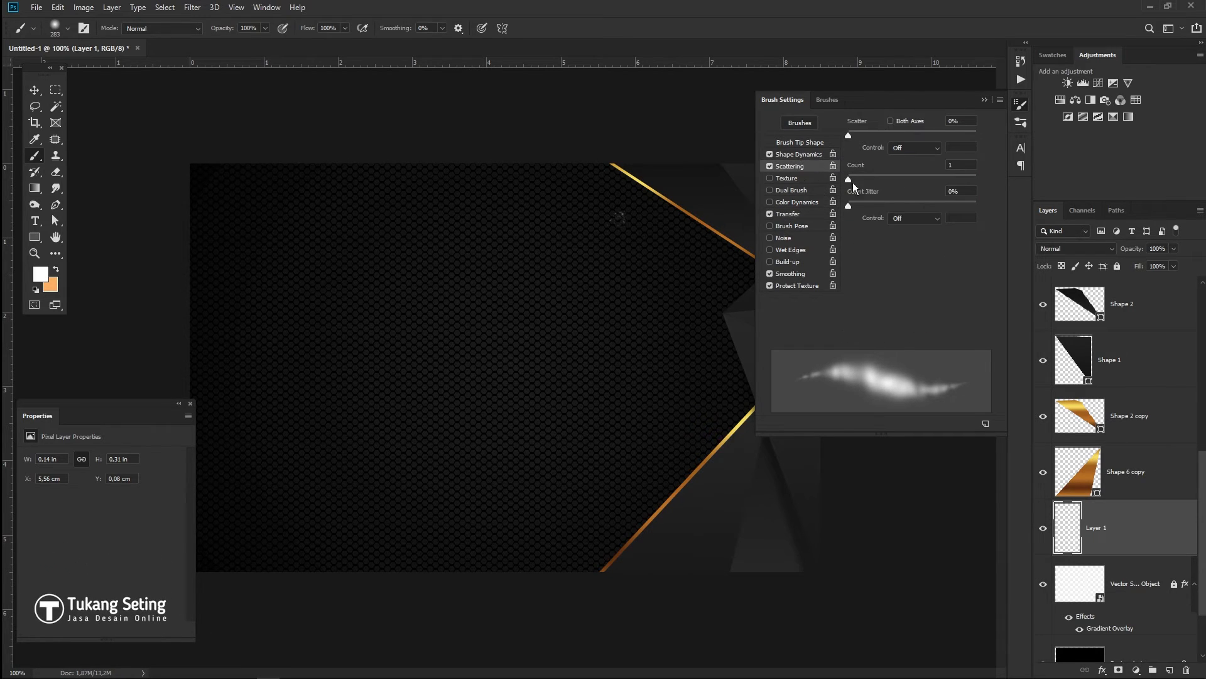
left_click_drag(848, 203, 884, 203)
left_click_drag(848, 135, 908, 144)
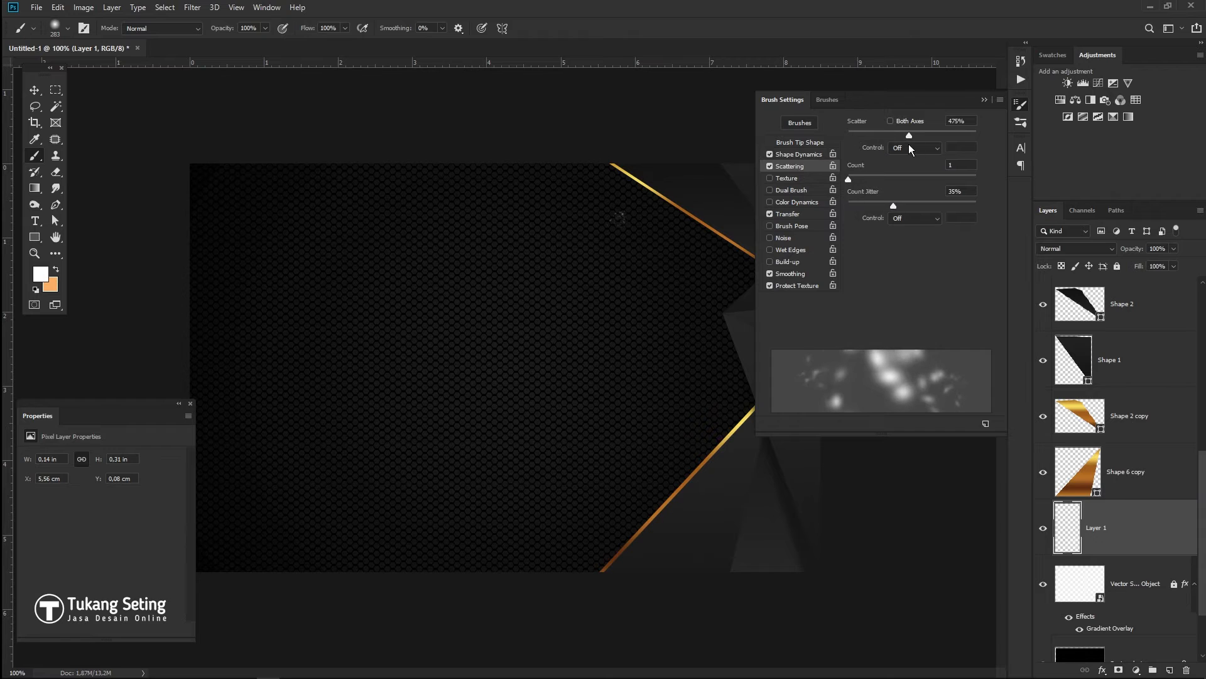
- Tighten the brush tip spacing to 16% and shrink it to 8 px
left_click(798, 154)
left_click(799, 142)
left_click_drag(886, 321, 857, 315)
left_click_drag(920, 217, 854, 220)
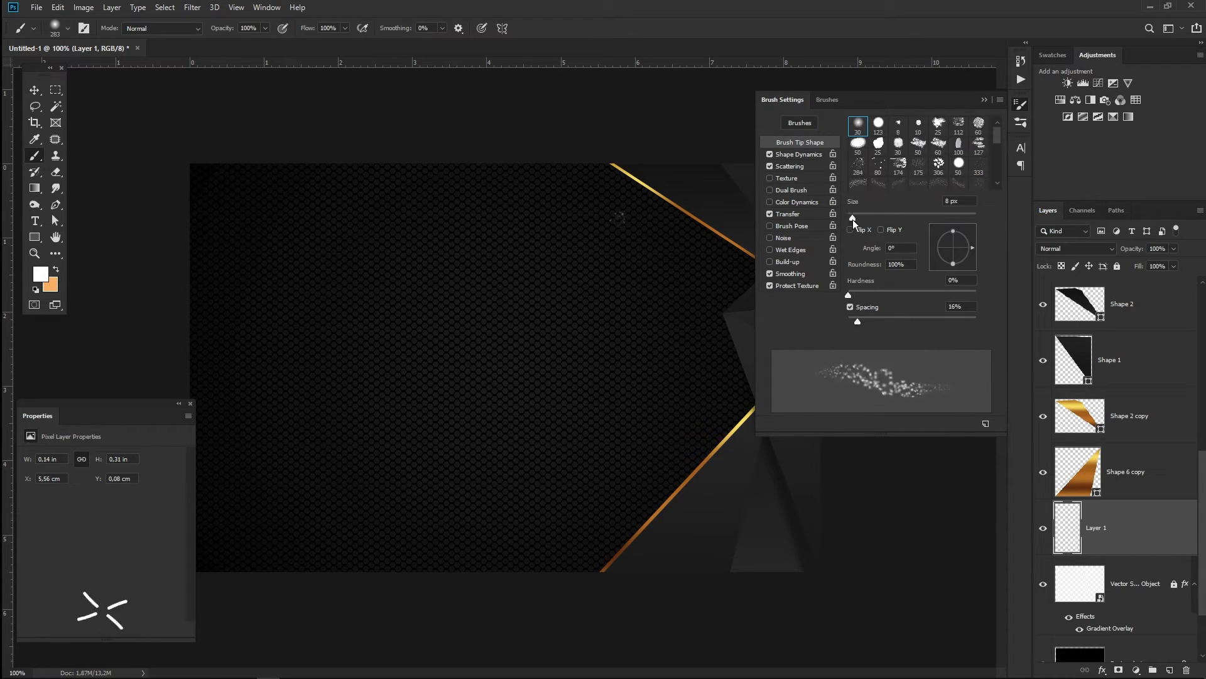
- Undo the earlier sparkle strokes and select the 2500 px sparkle brush tip
left_click_drag(633, 200, 744, 286)
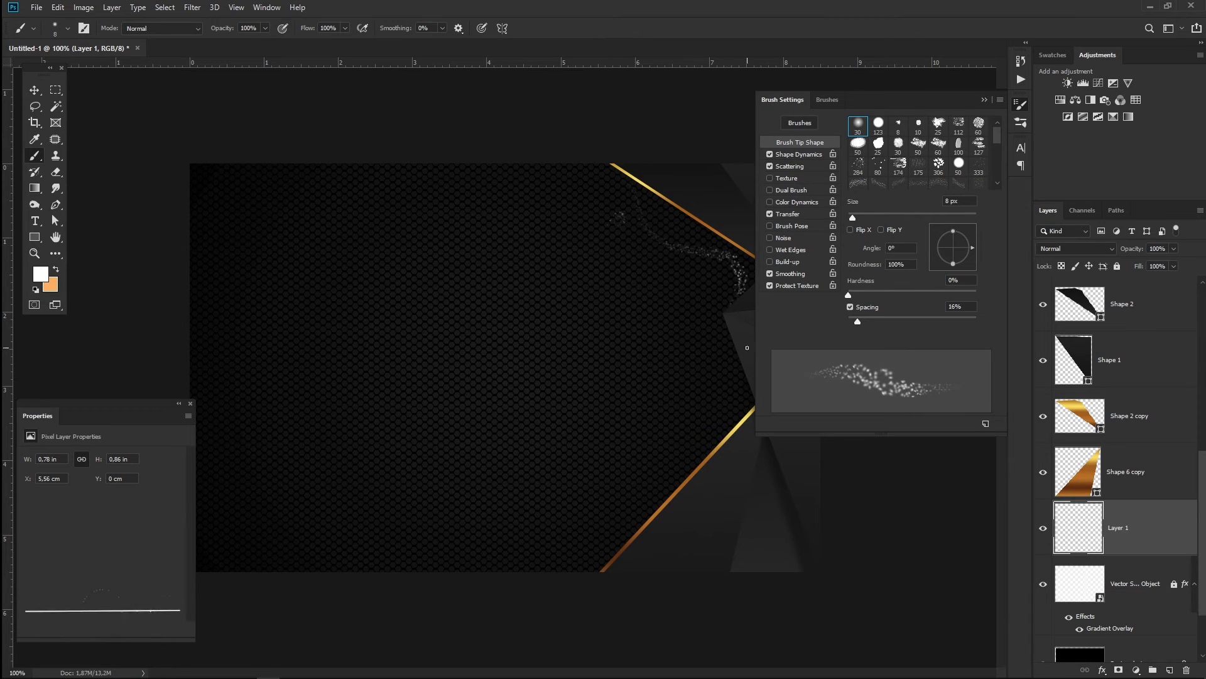
key("ctrl+z")
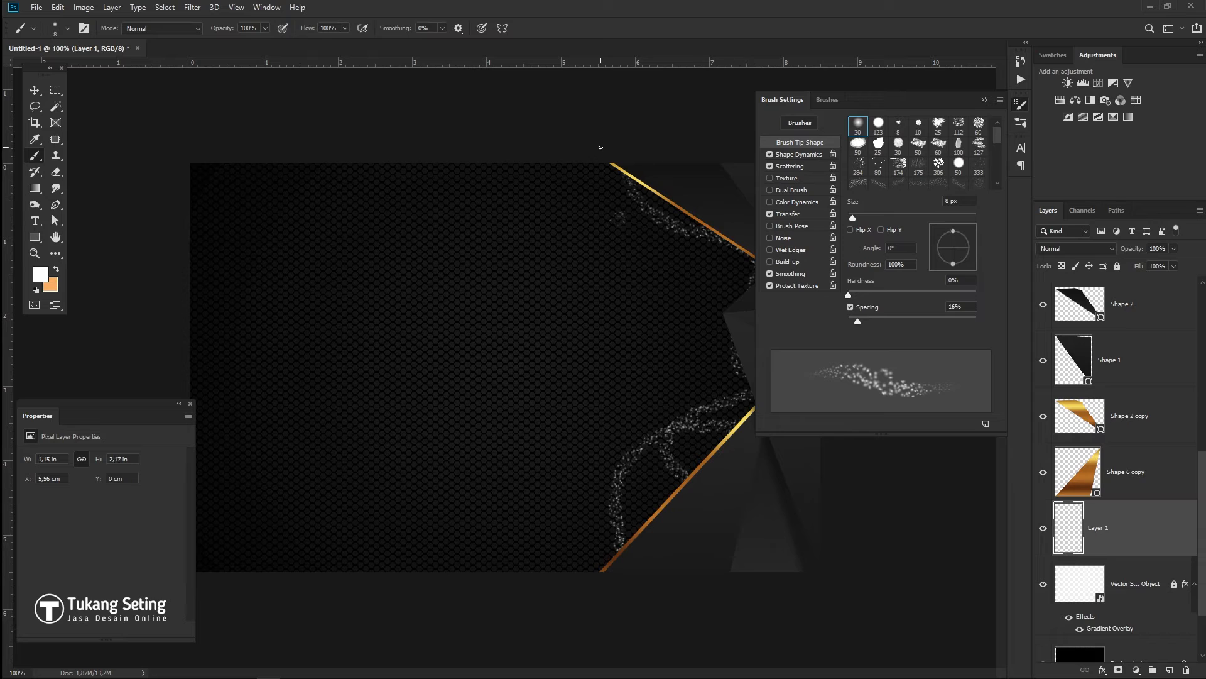
key("ctrl+z")
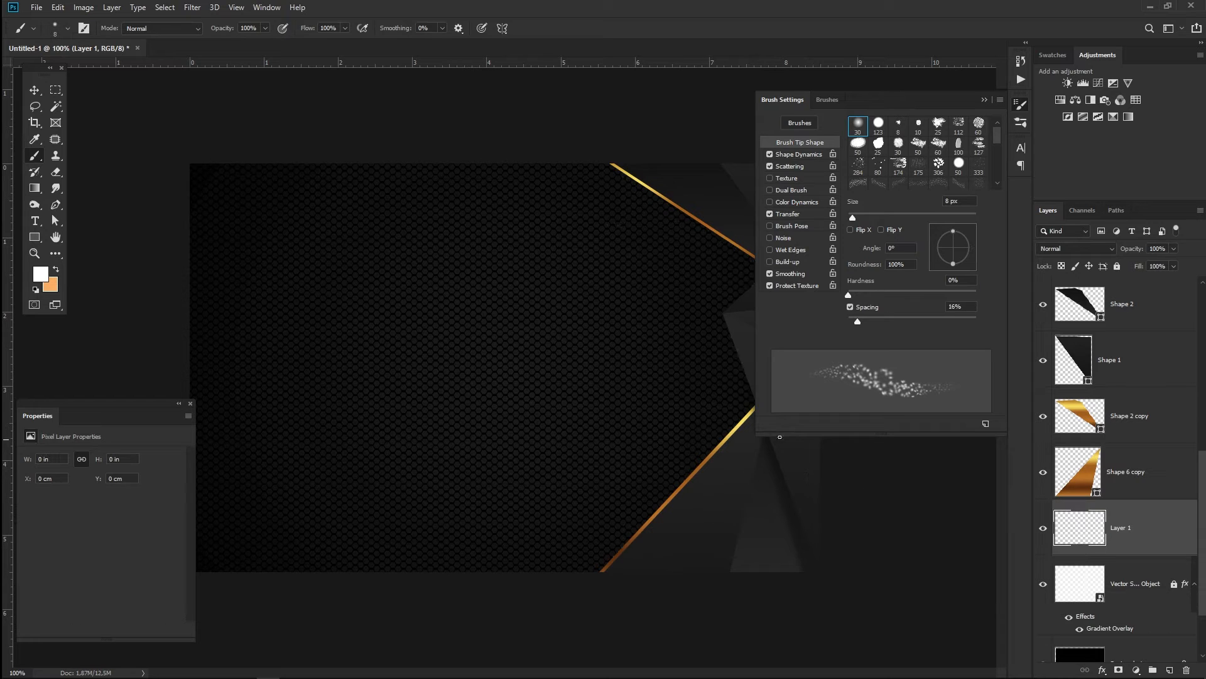
left_click_drag(998, 135, 1002, 158)
left_click(959, 153)
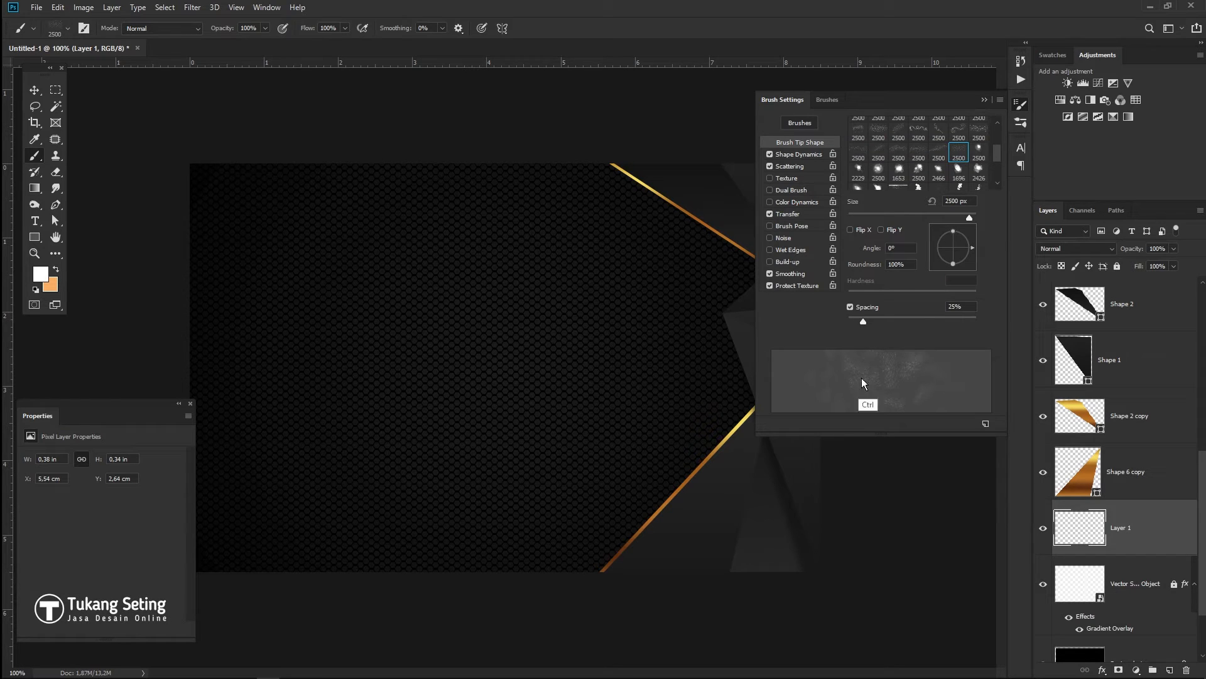
left_click(629, 221)
key("ctrl+z")
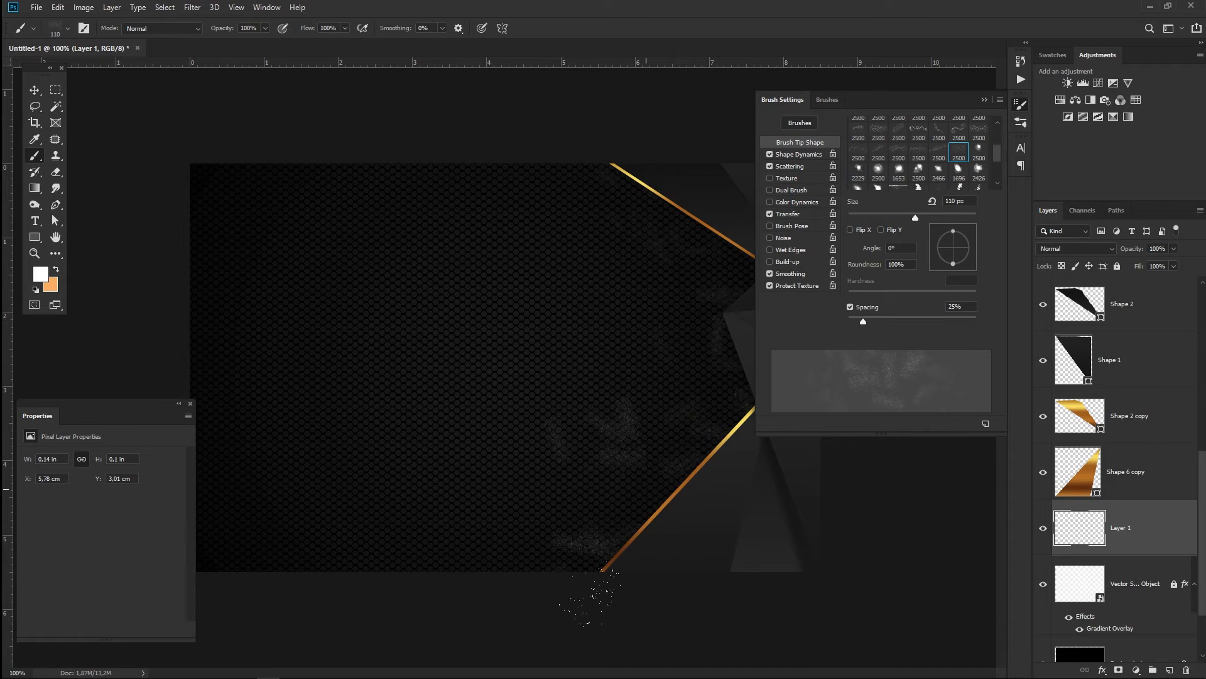
- Enlarge the sparkle brush to 600 px and tilt its angle to -43°
left_click_drag(970, 245, 972, 258)
key("bracketright")
key("bracketright")
key("bracketright")
key("bracketright")
key("bracketright")
key("bracketright")
key("bracketright")
key("bracketright")
key("bracketright")
key("bracketright")
key("bracketright")
key("bracketright")
key("bracketright")
key("bracketright")
key("bracketright")
key("bracketright")
key("bracketright")
key("bracketright")
left_click(968, 258)
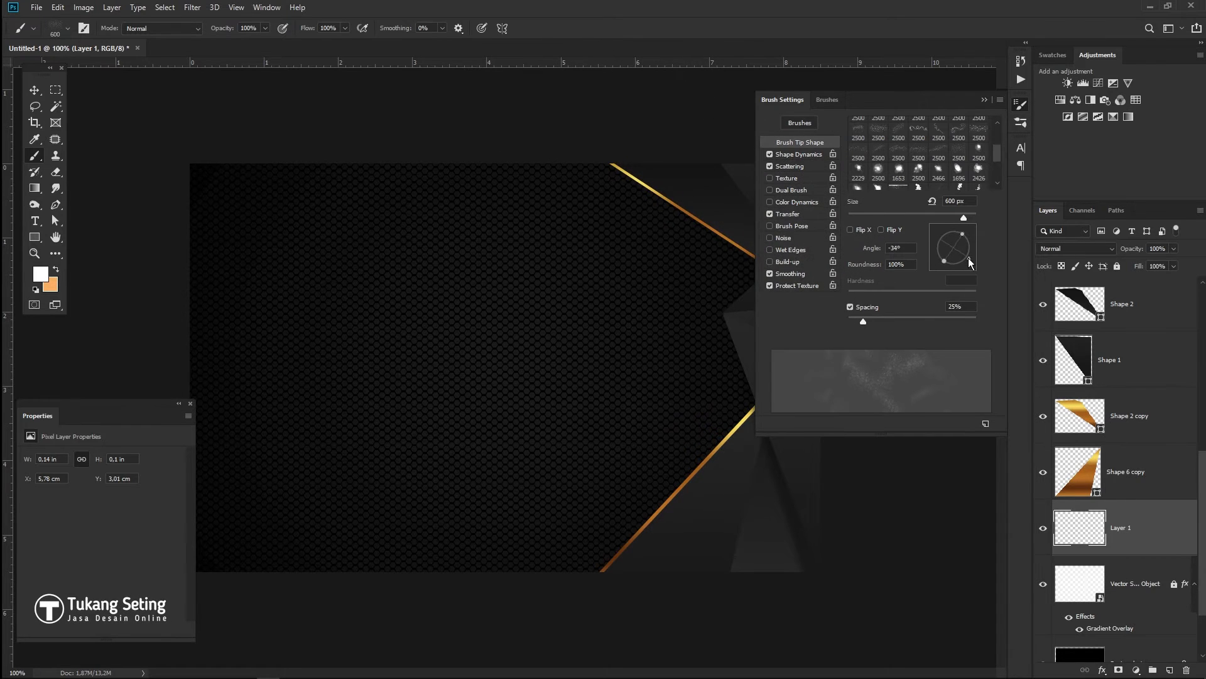
left_click(972, 255)
left_click(968, 263)
key("ctrl")
- Turn off Shape Dynamics, Scattering and Transfer, then stamp white sparkles along the upper gold line
left_click(770, 154)
left_click(771, 166)
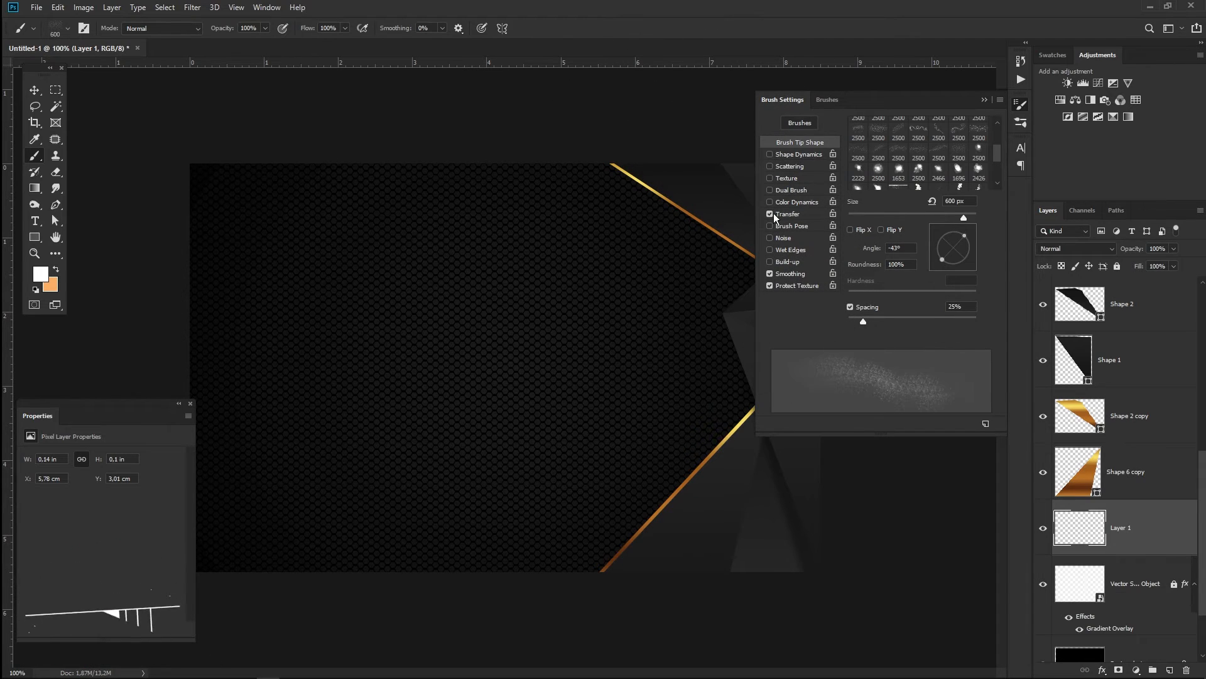
left_click(773, 214)
left_click(771, 274)
left_click(679, 176)
- Stamp more white sparkles along the upper and lower gold lines, angling the brush to 64° then 49°
key("ctrl+z")
left_click(1021, 104)
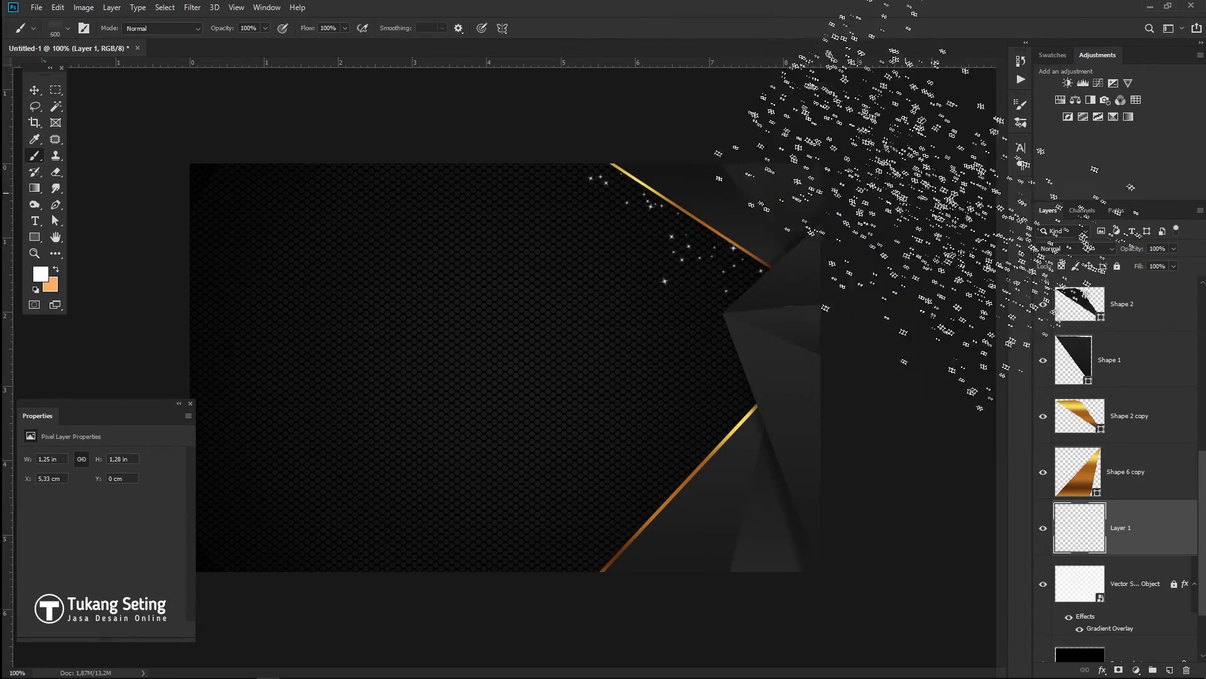
left_click(822, 230)
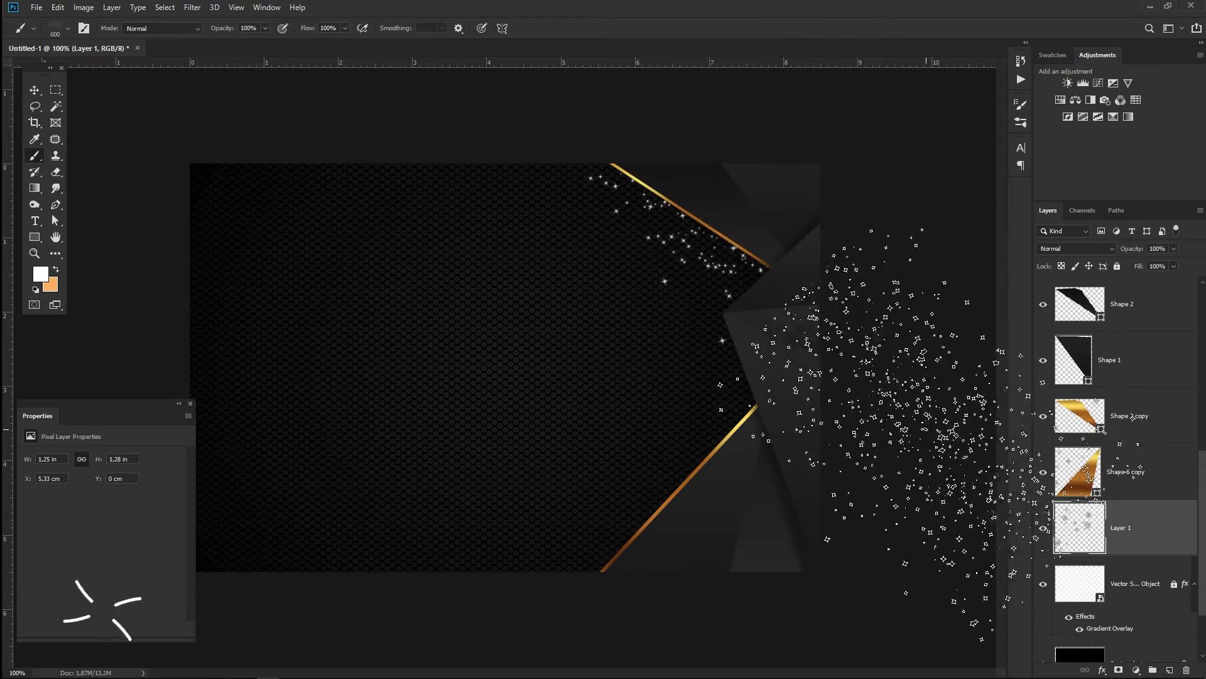
left_click(1021, 104)
left_click_drag(965, 263, 960, 232)
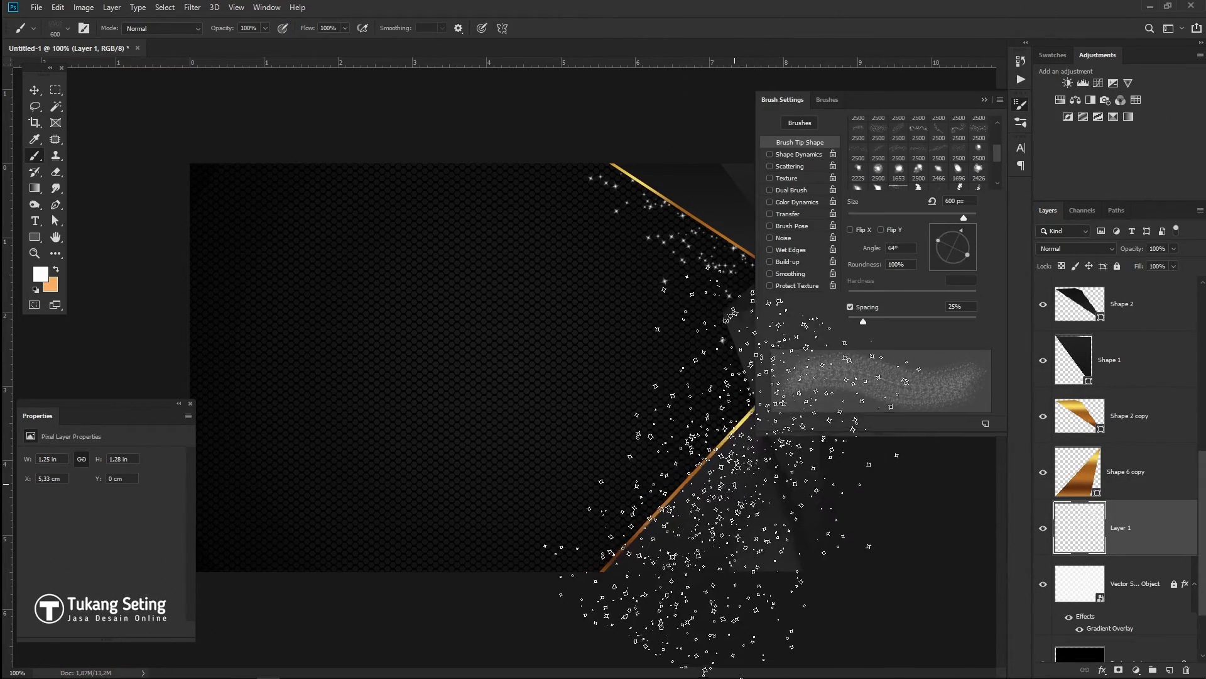
left_click_drag(972, 228, 973, 230)
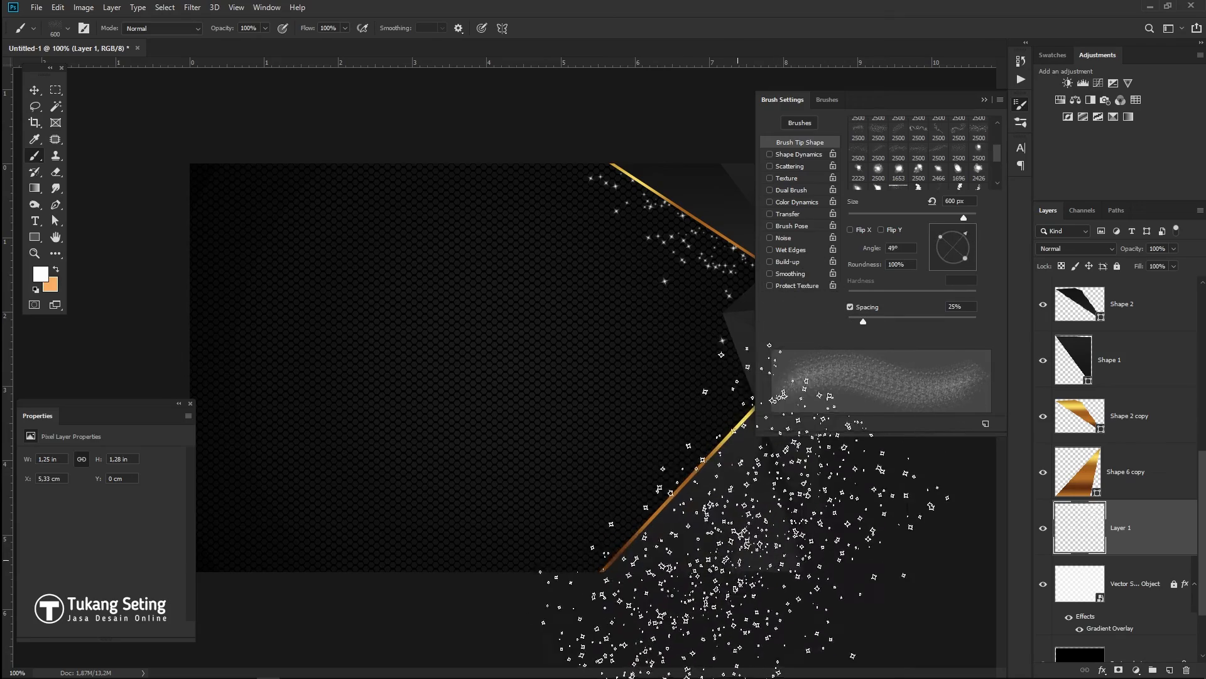
left_click(735, 557)
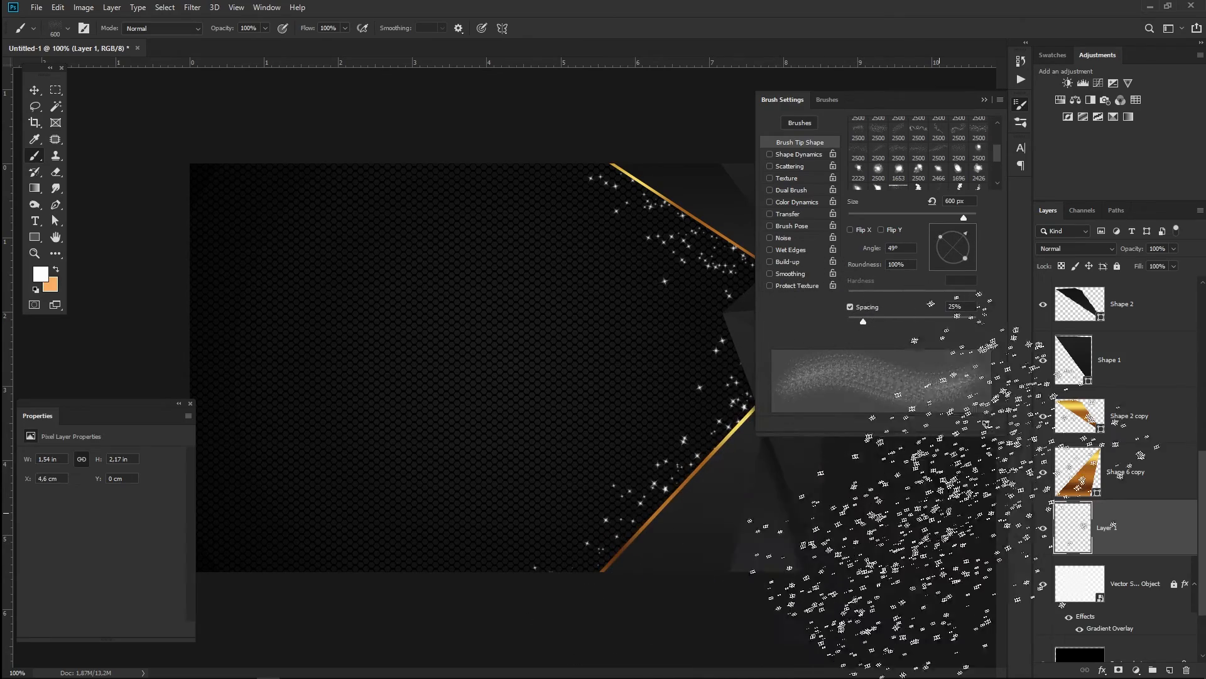
left_click(985, 100)
- Lower Layer 1's sparkle opacity to 57%
key("v")
left_click(978, 318)
left_click(1124, 527)
left_click_drag(1126, 249, 1082, 252)
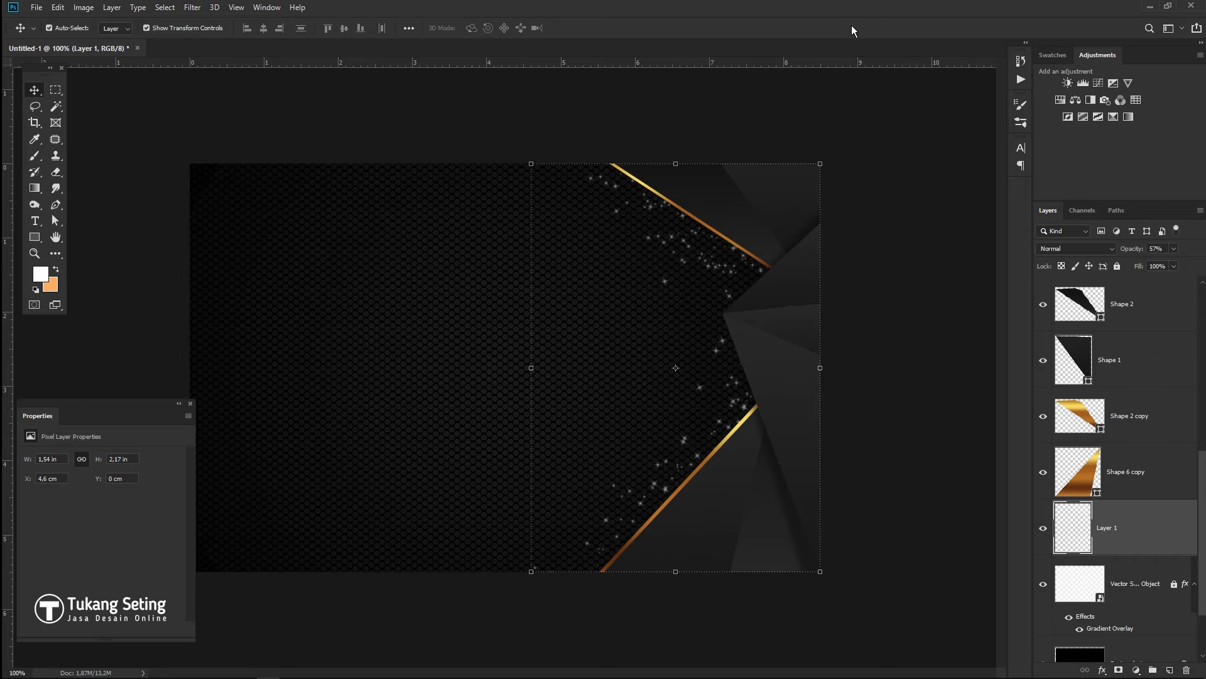
left_click(914, 222)
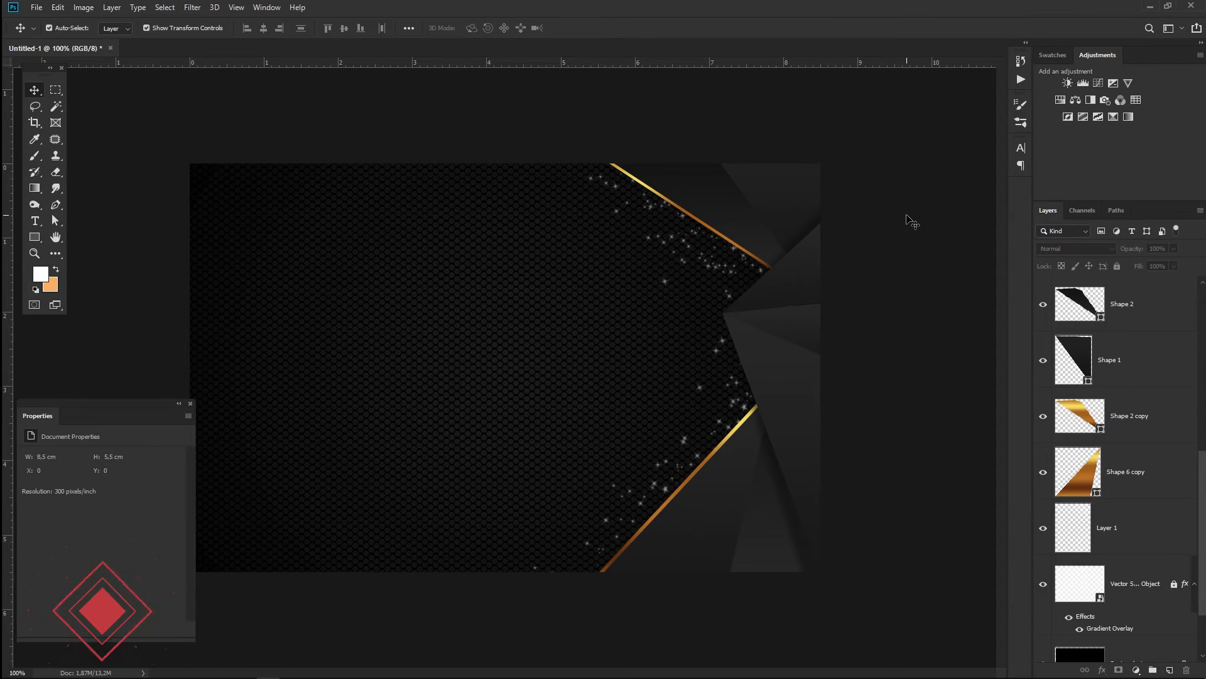
scroll(1173, 490, "up", 10)
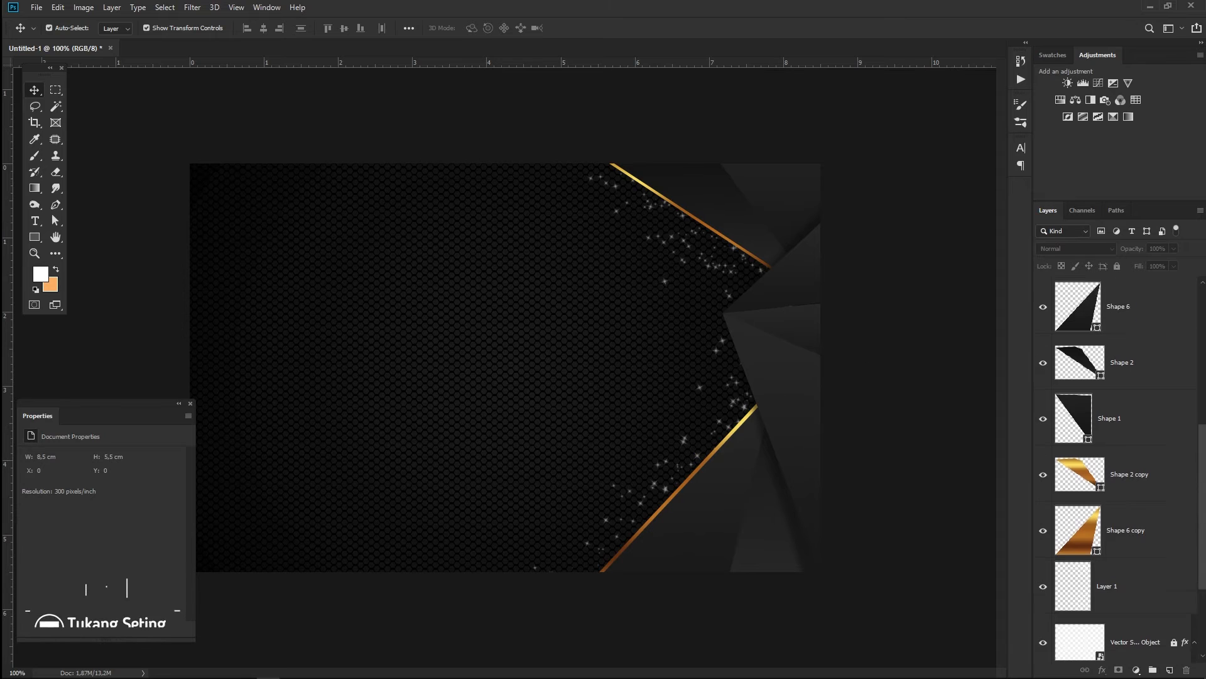
- Duplicate the four shape layers Shape 5 through Shape 8
left_click(1130, 305)
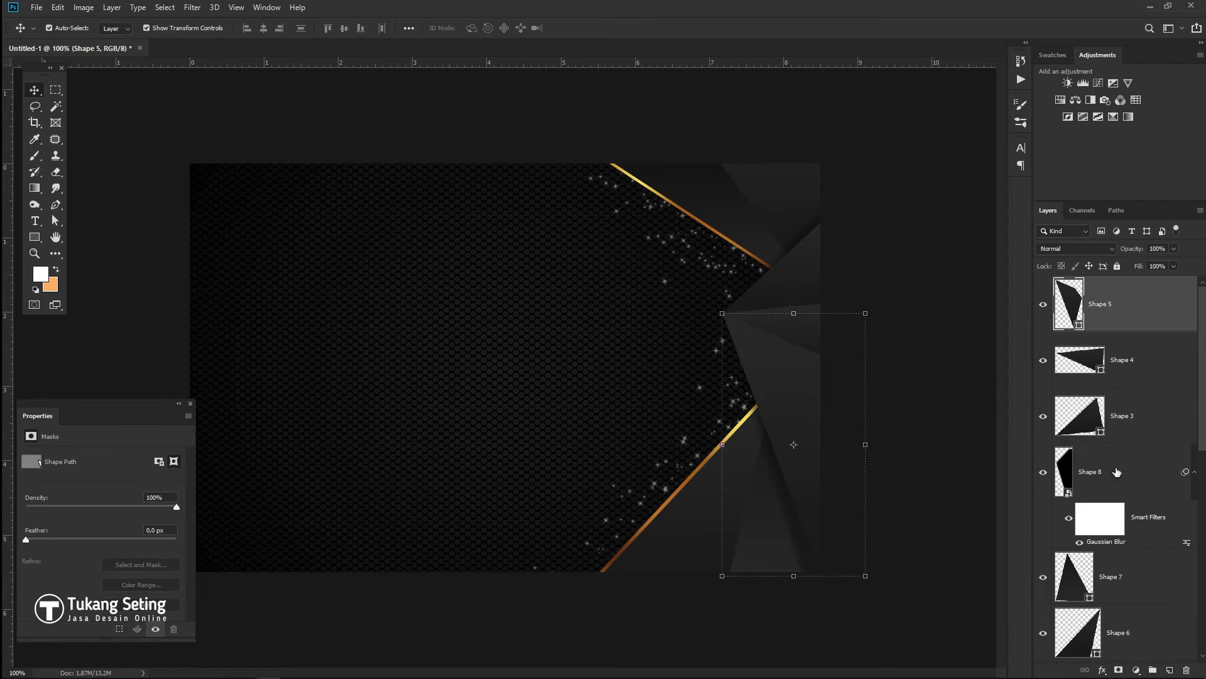
left_click(1134, 476, "shift")
left_click_drag(1134, 476, 1170, 671)
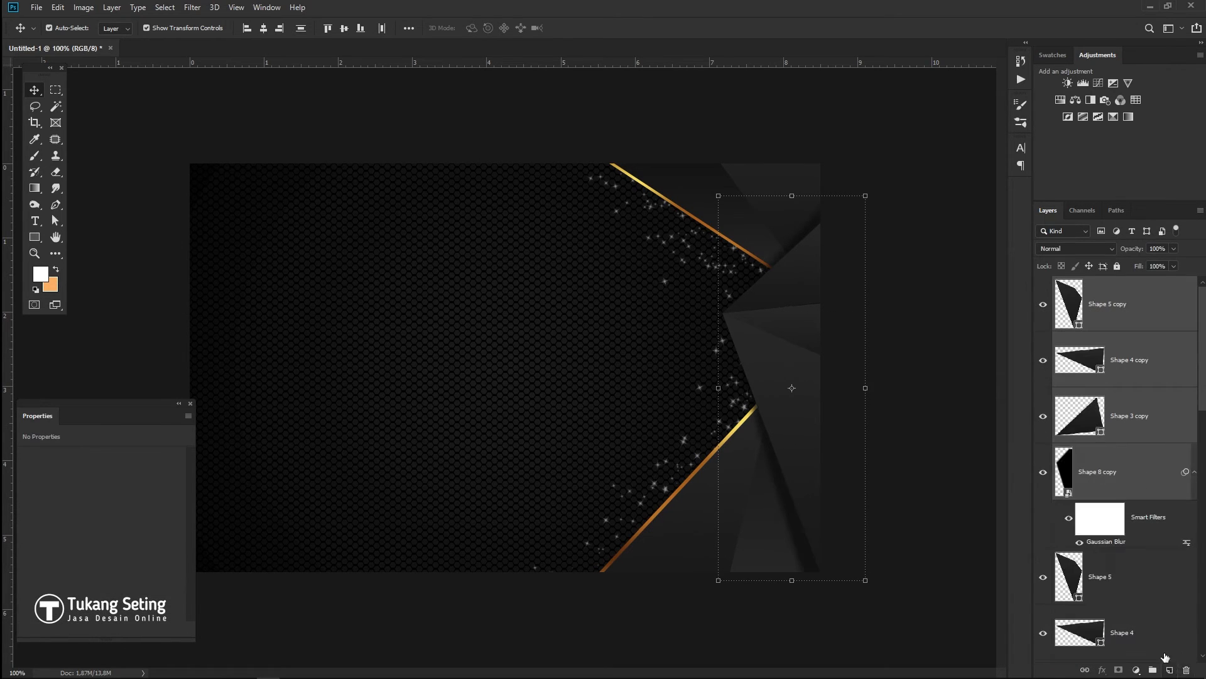
- Rotate the copies, enlarge them to about 152% and fit them into the card's top-left corner
key("ctrl+t")
left_click_drag(797, 385, 462, 370)
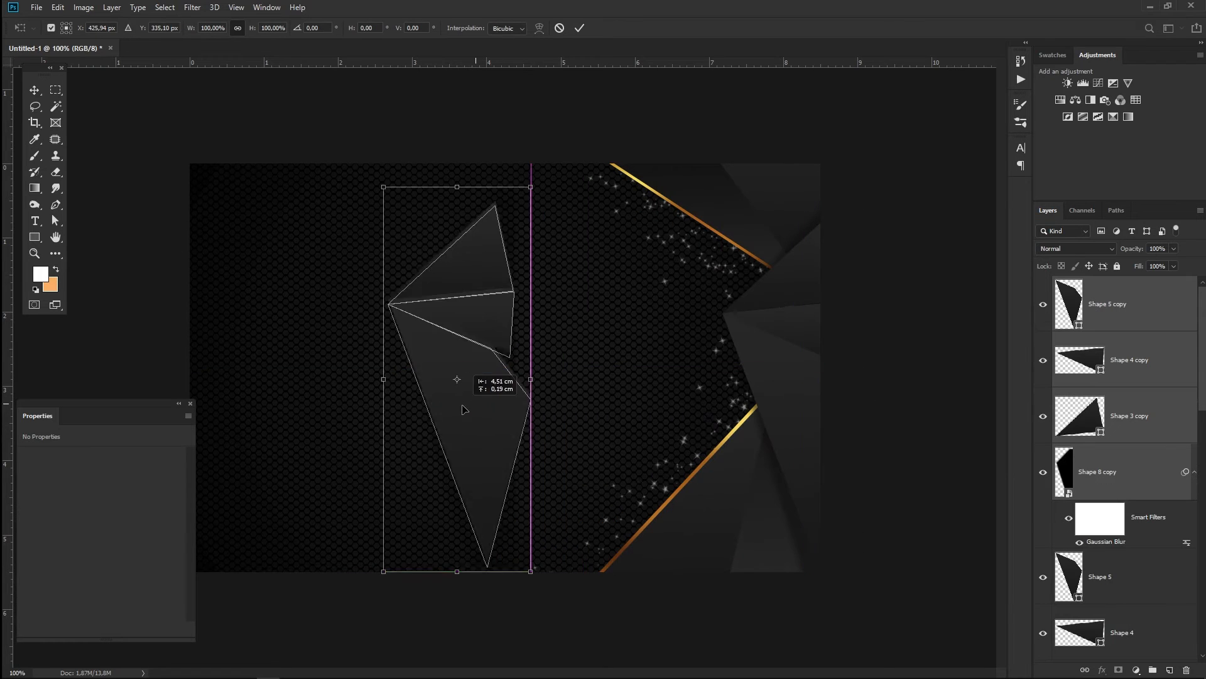
left_click_drag(546, 589, 462, 201)
left_click_drag(483, 340, 255, 171)
left_click_drag(296, 237, 364, 269)
left_click_drag(275, 255, 238, 237)
left_click_drag(365, 270, 324, 277)
left_click_drag(249, 324, 326, 188)
key("Return")
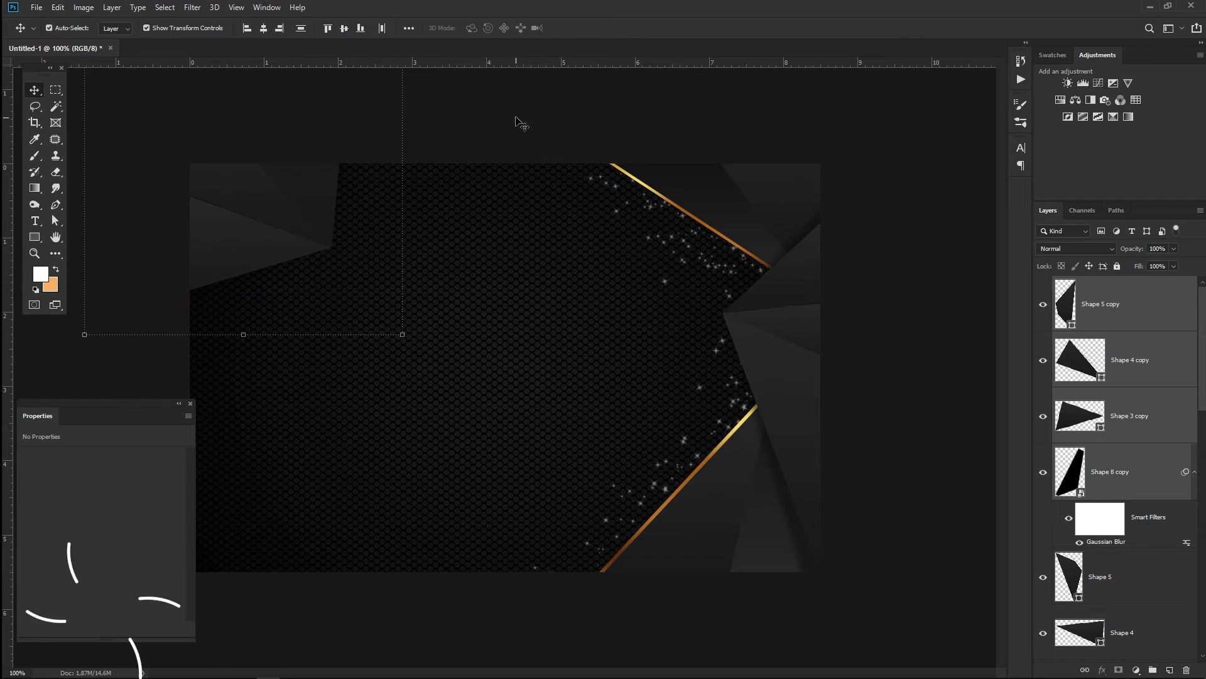
left_click(515, 122)
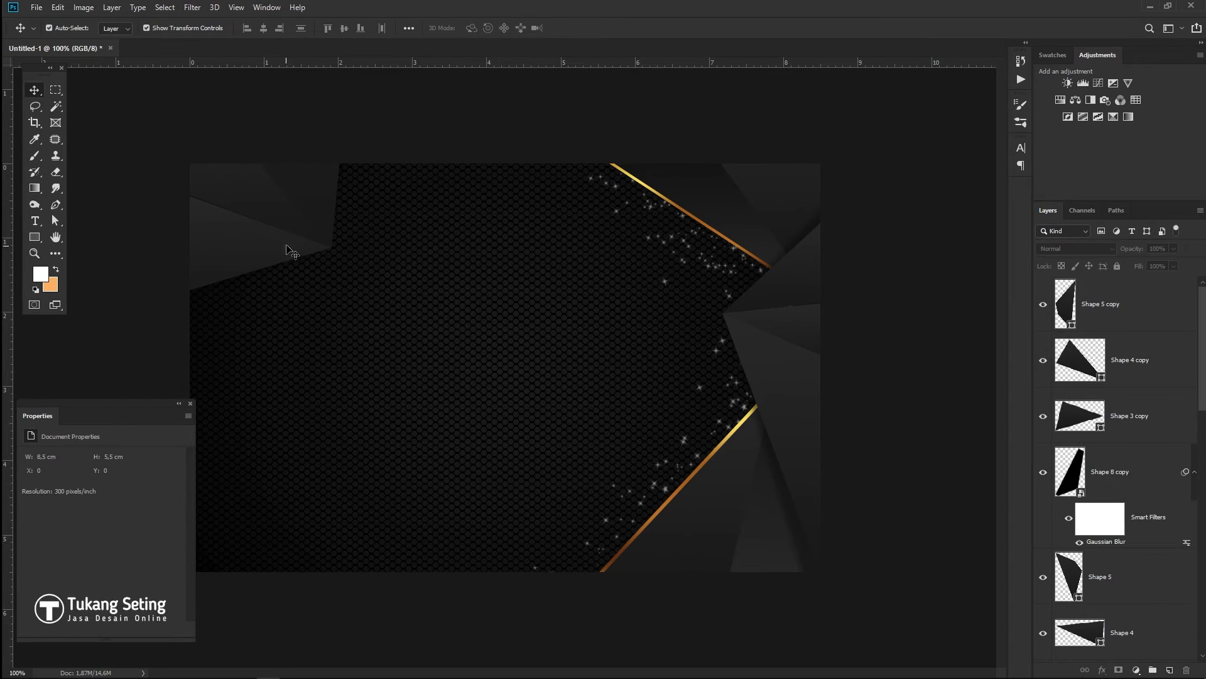
key("ctrl+plus")
- Draw a four-point Pen shape around the top-left panel and give it a gold gradient fill
left_click_drag(286, 262, 714, 418)
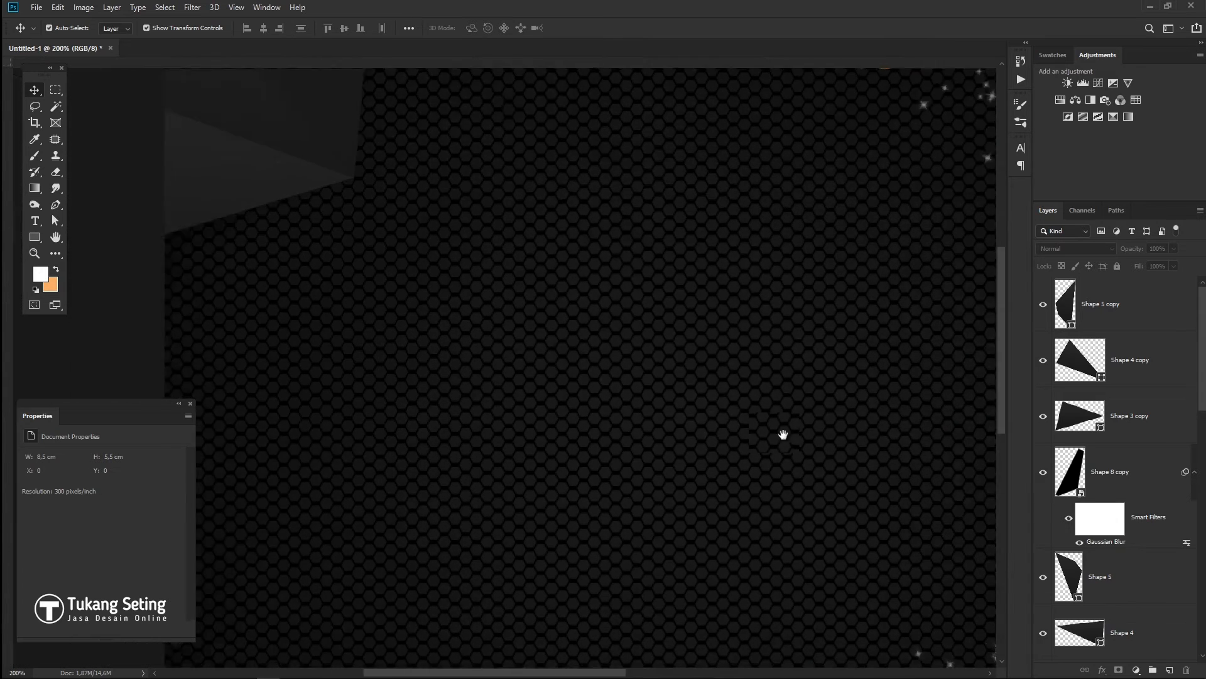
left_click(56, 204)
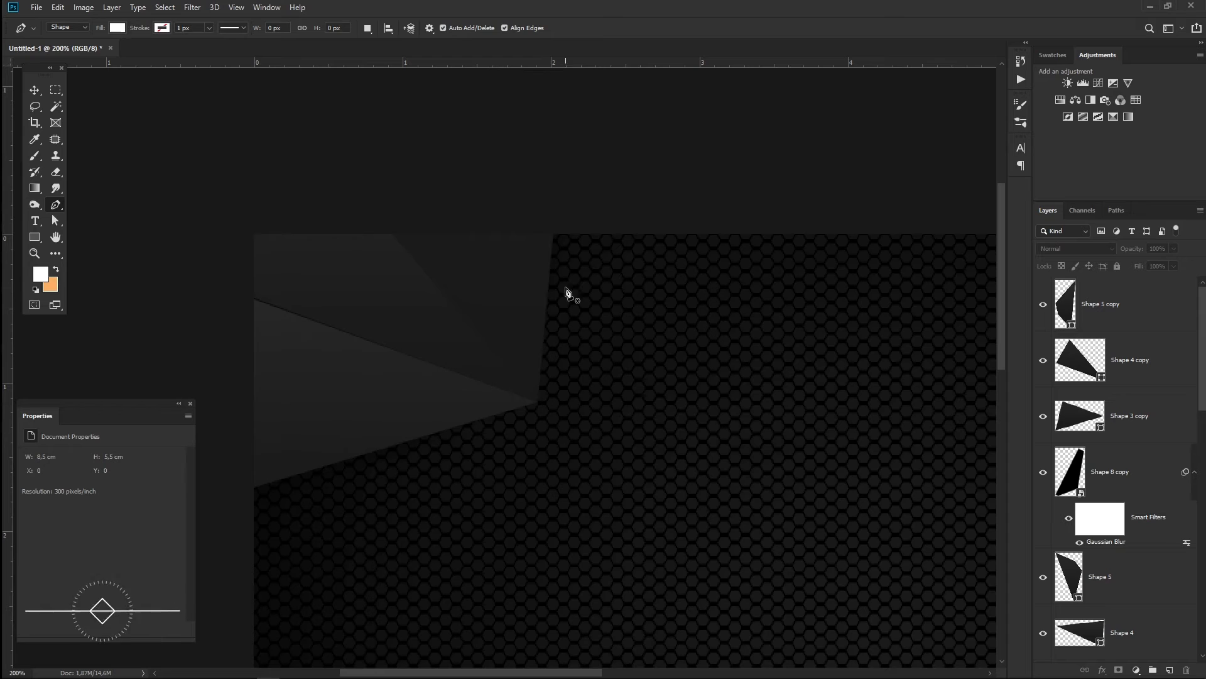
left_click(563, 228)
left_click(546, 414)
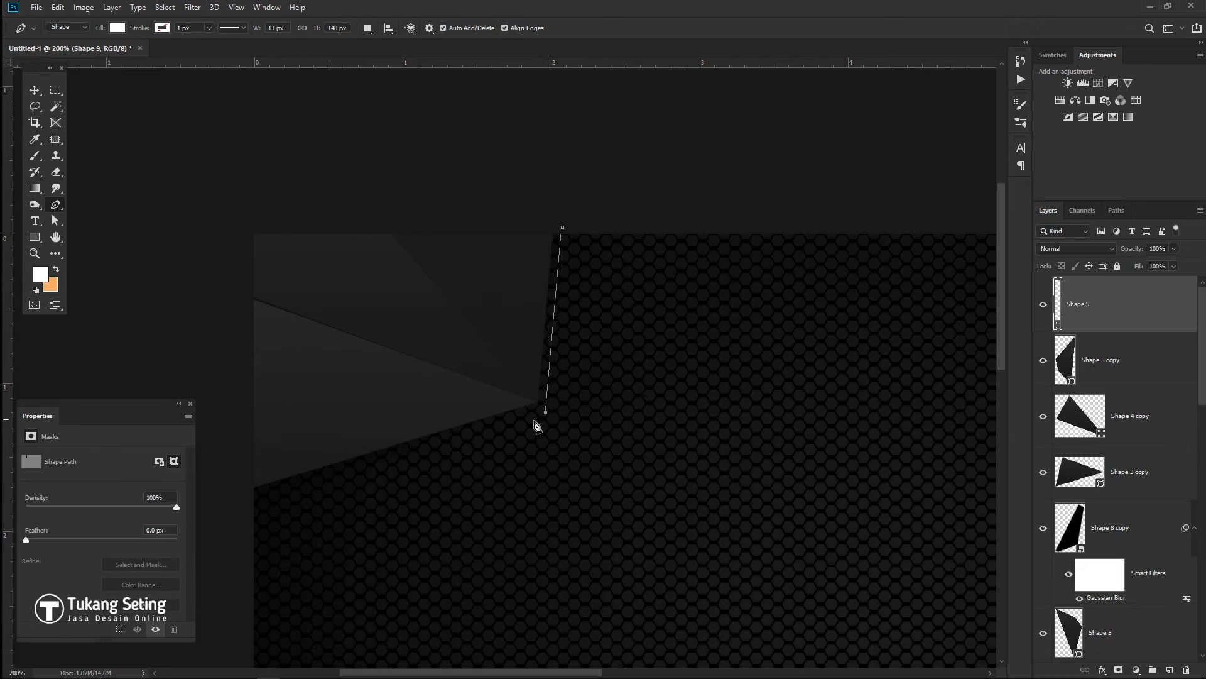
left_click(249, 499)
left_click(235, 221)
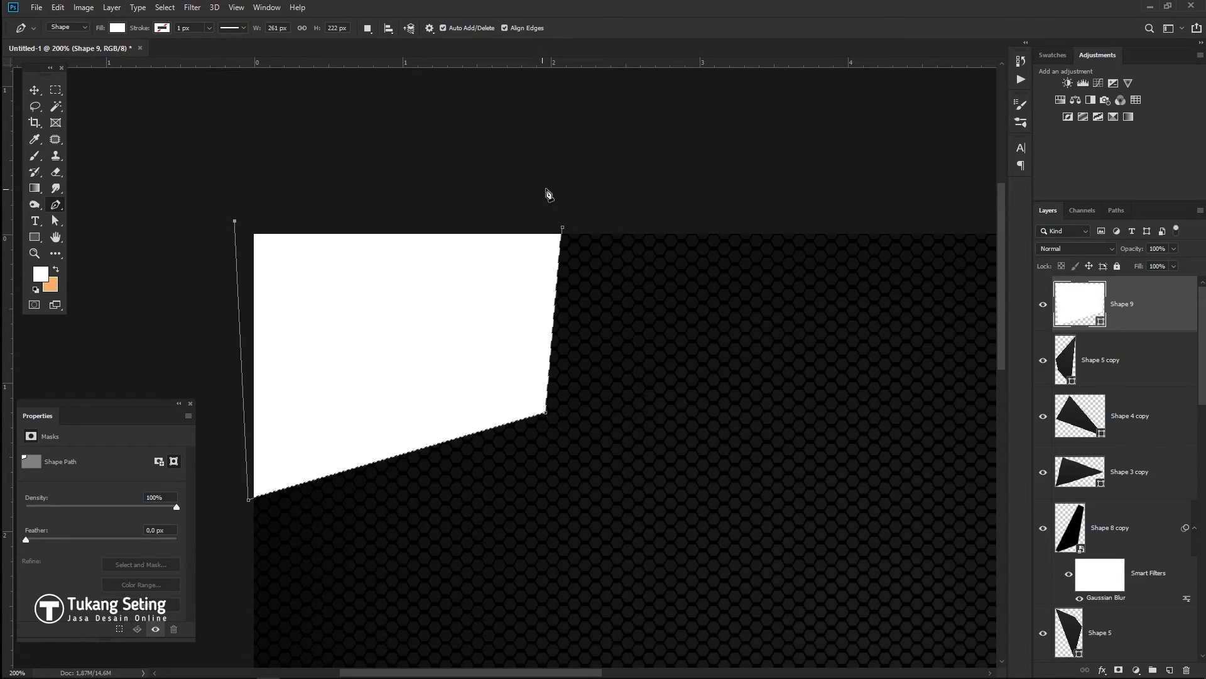
left_click(117, 28)
left_click(113, 52)
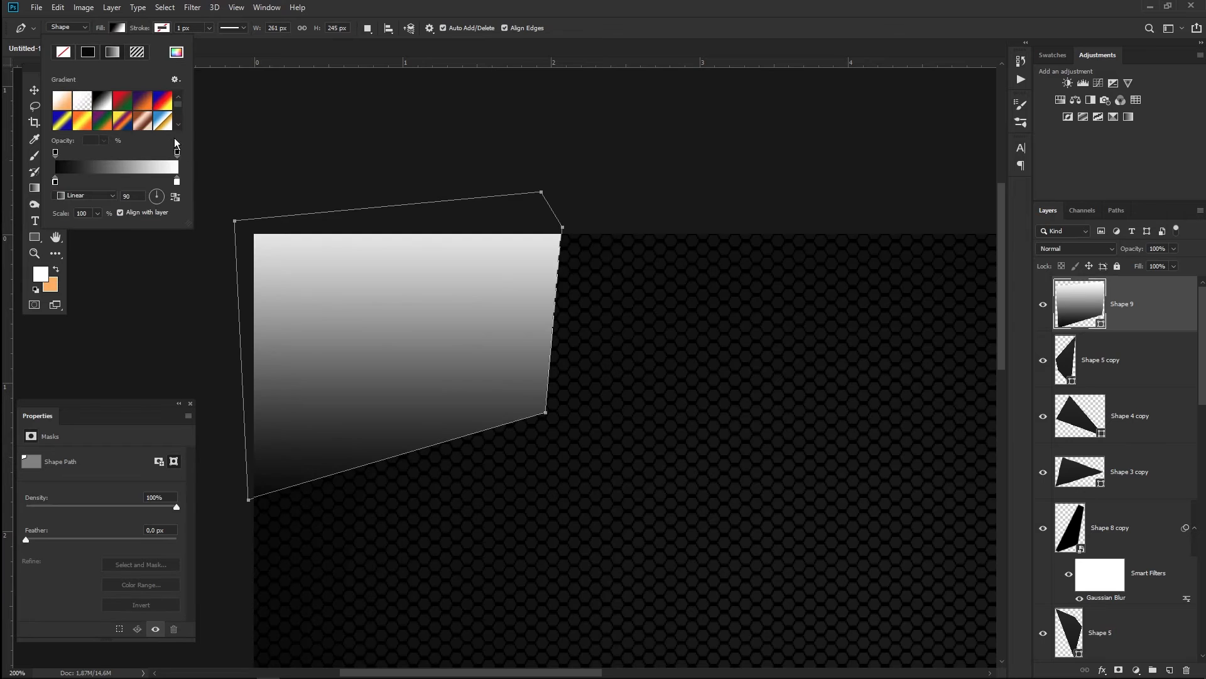
left_click_drag(189, 223, 184, 362)
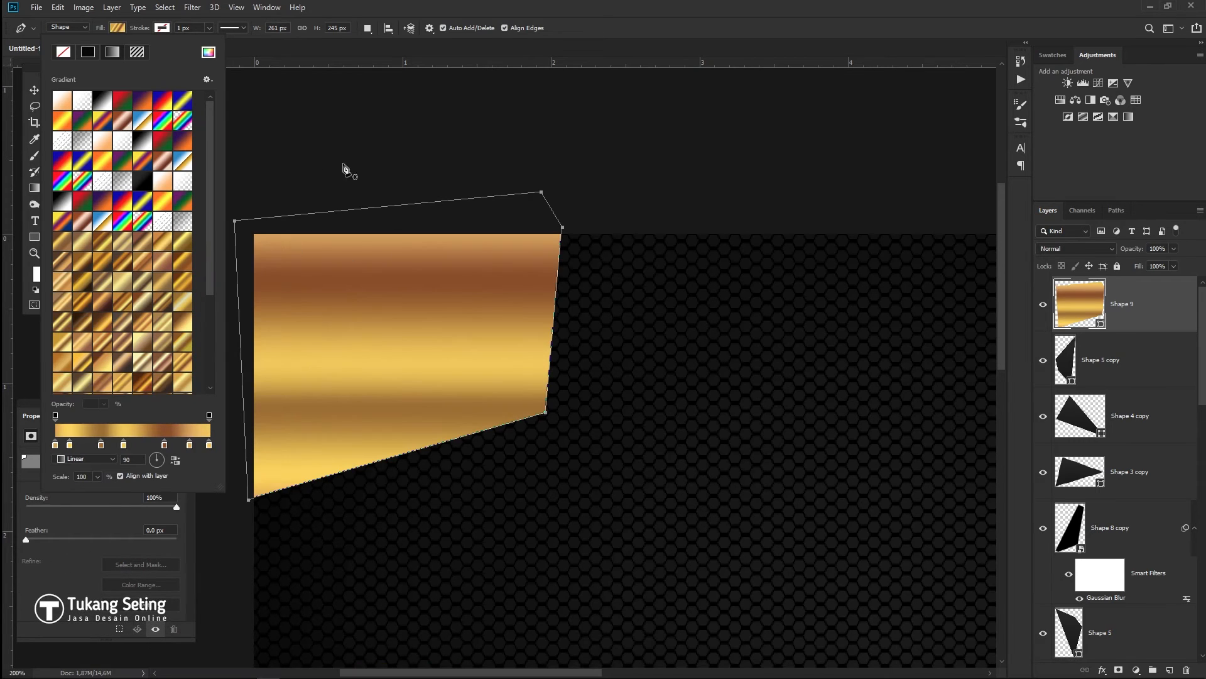
- Move Shape 9 below the Shape 8 copy layer and nudge it up so a thin gold edge shows
left_click_drag(1049, 285, 1068, 584)
key("Up")
key("Up")
key("Up")
key("Up")
key("Up")
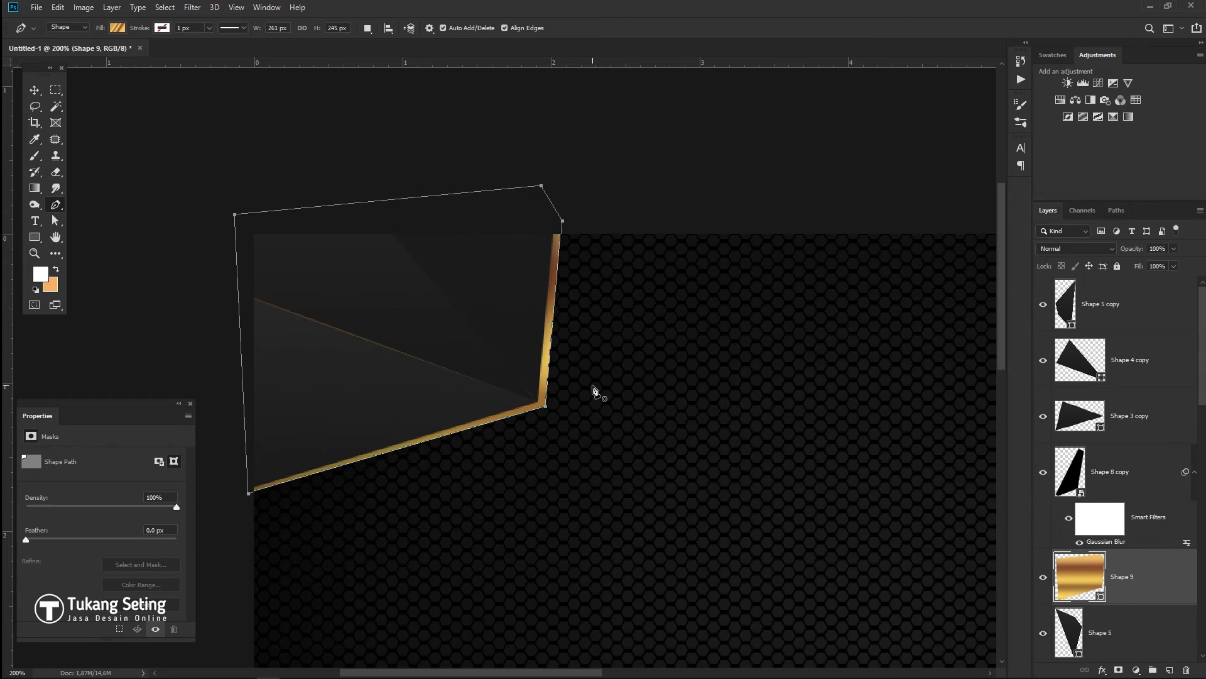
key("v")
key("a")
key("Escape")
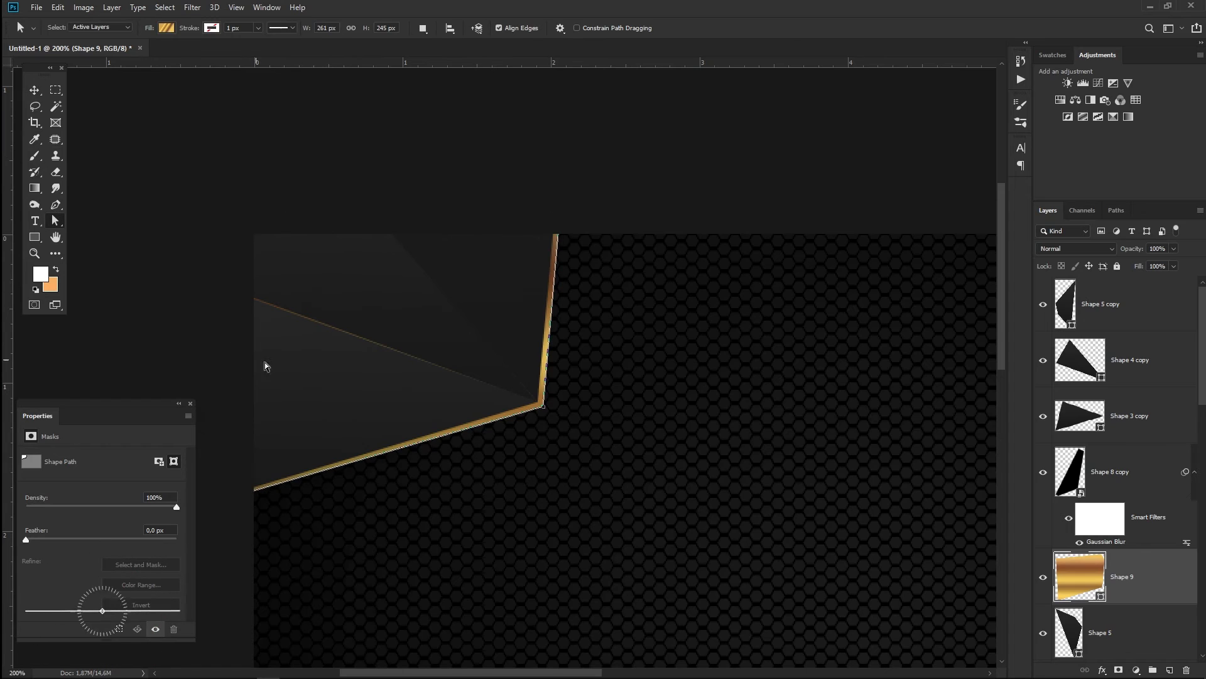
left_click(1116, 416)
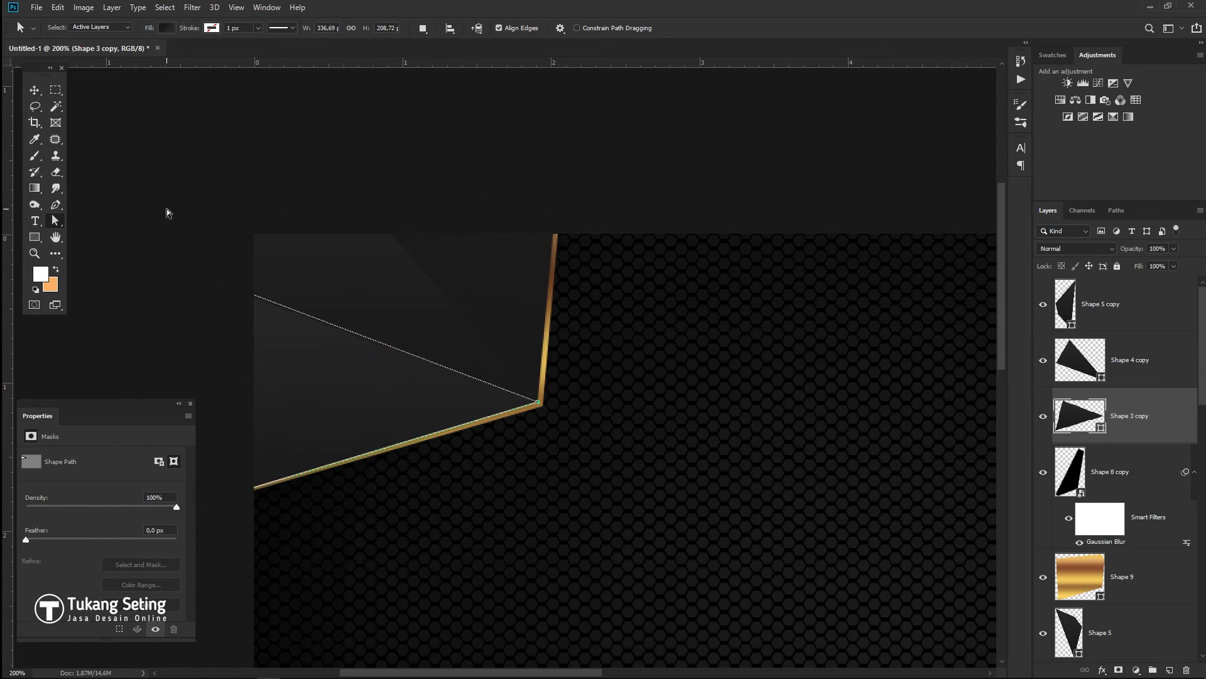
key("v")
left_click(674, 137)
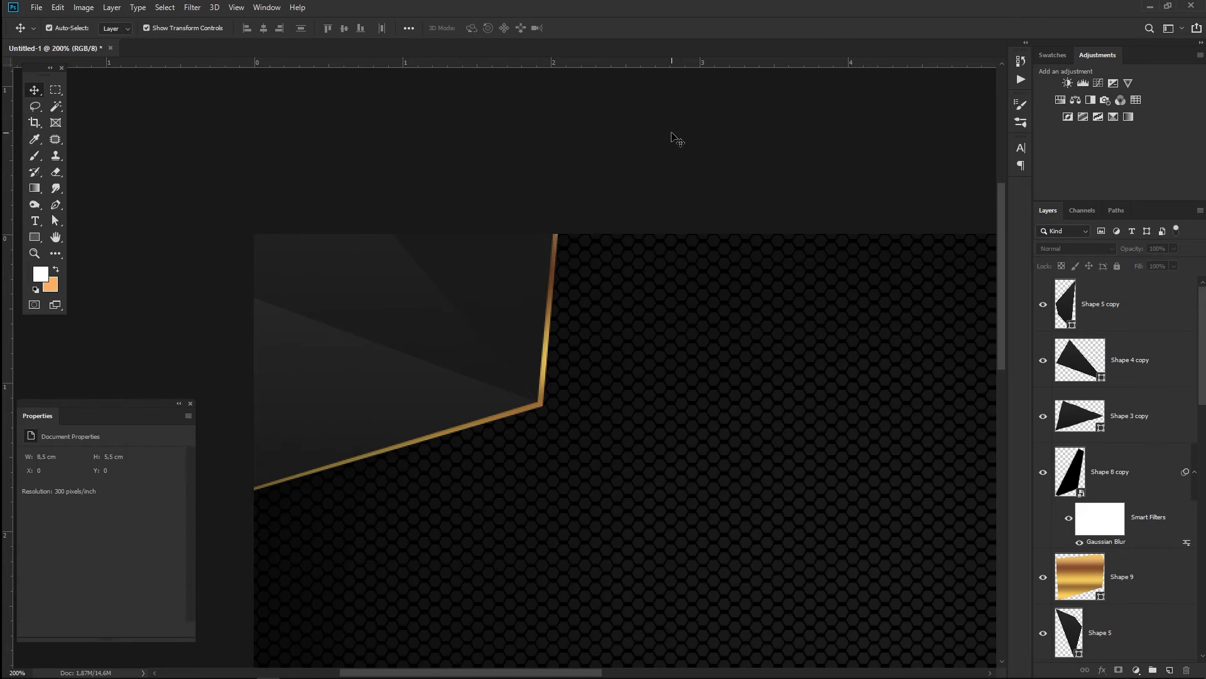
key("ctrl+minus")
key("ctrl+minus")
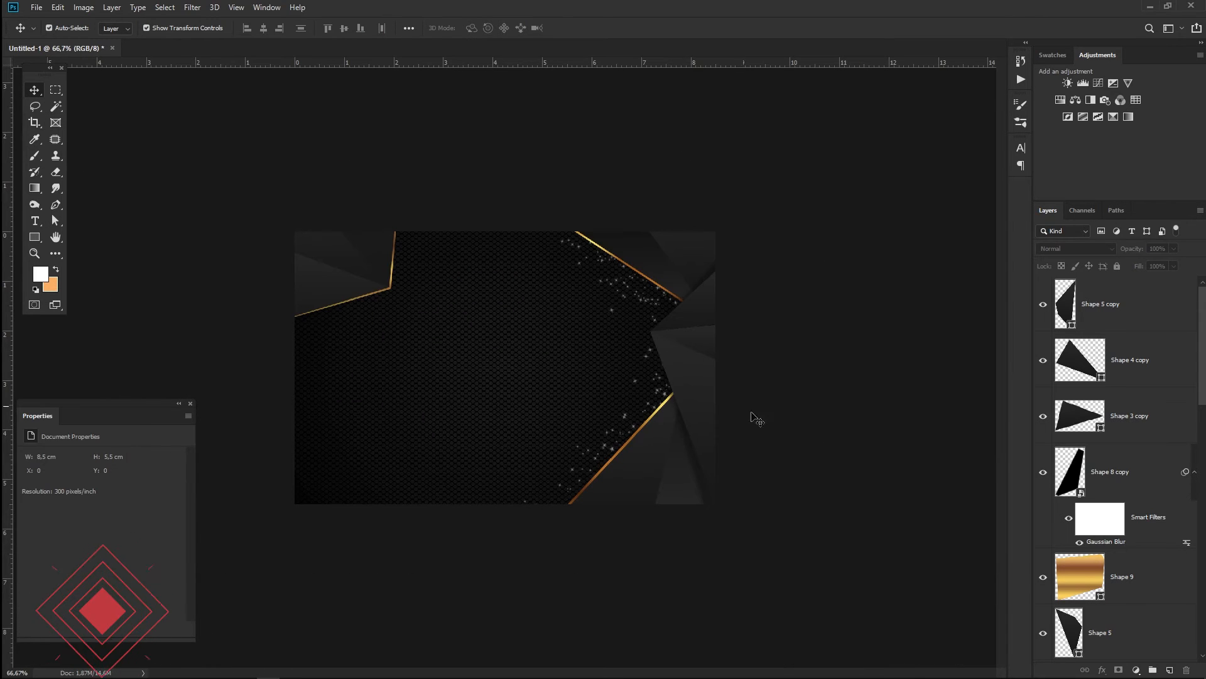
- Group Shape 9 through Shape 5 copy into Group 1 and shift it slightly left
left_click(1140, 572)
left_click(1106, 305, "shift")
key("ctrl+g")
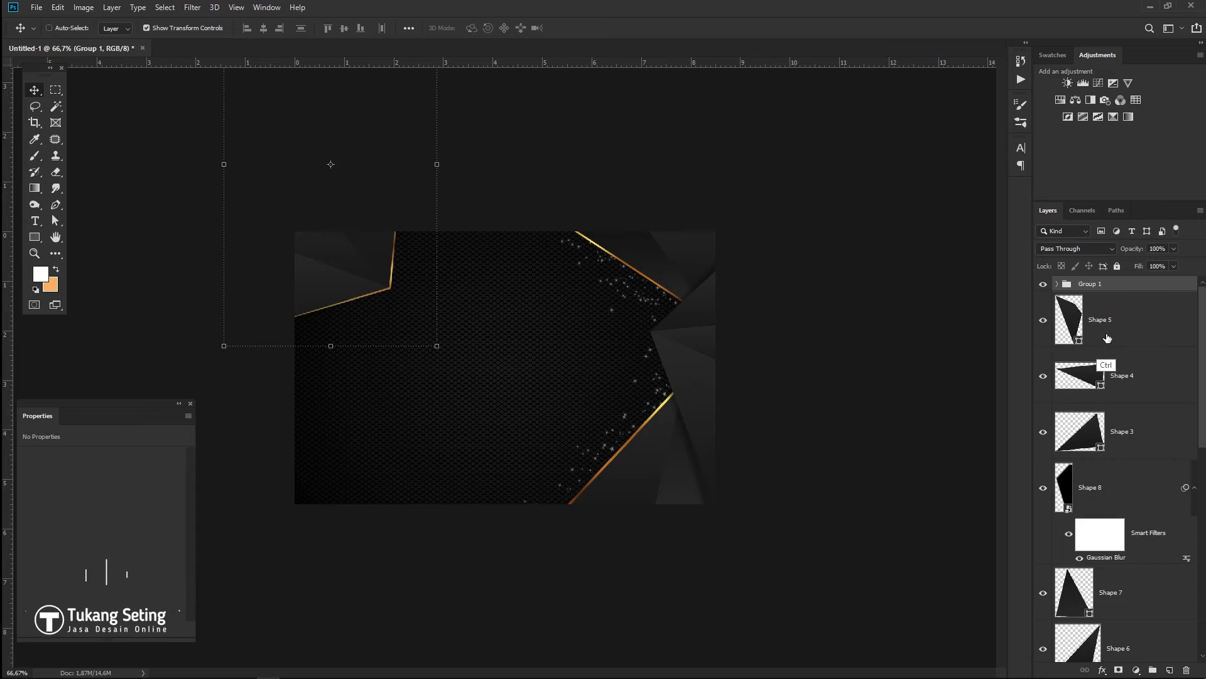
left_click(383, 286)
left_click_drag(366, 273, 338, 272)
left_click(326, 263, "alt")
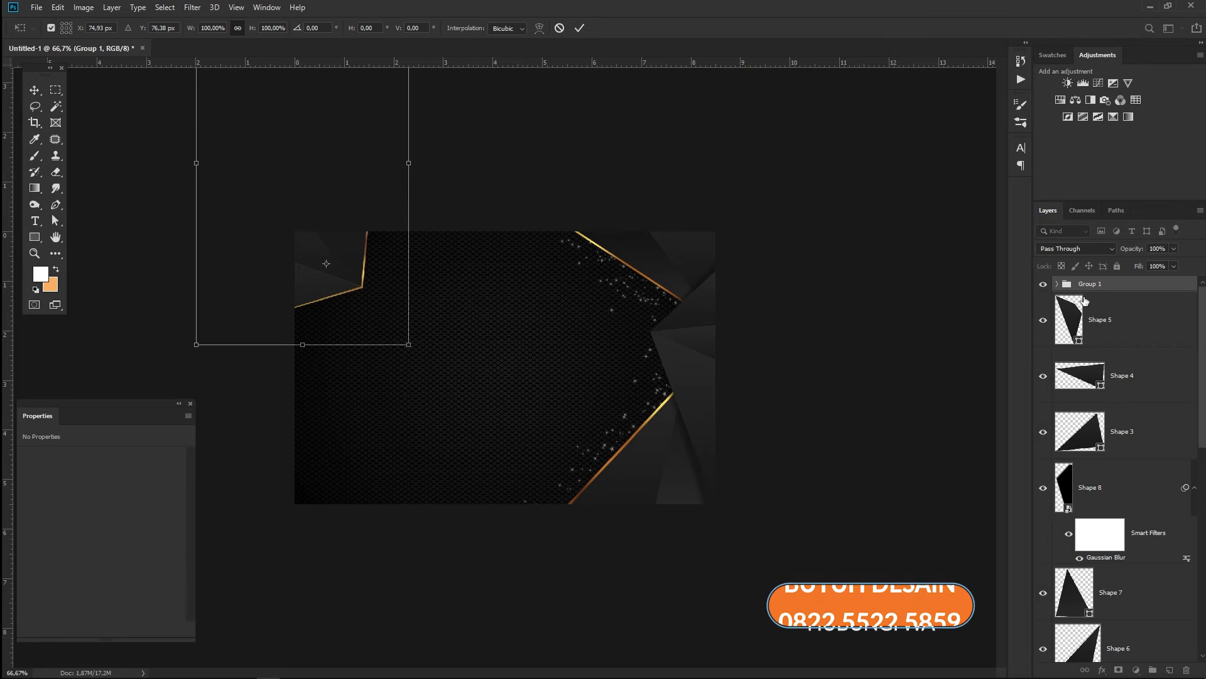
- Duplicate Group 1 and rotate the copy about -126° into the card's bottom-left corner
key("ctrl+alt+t")
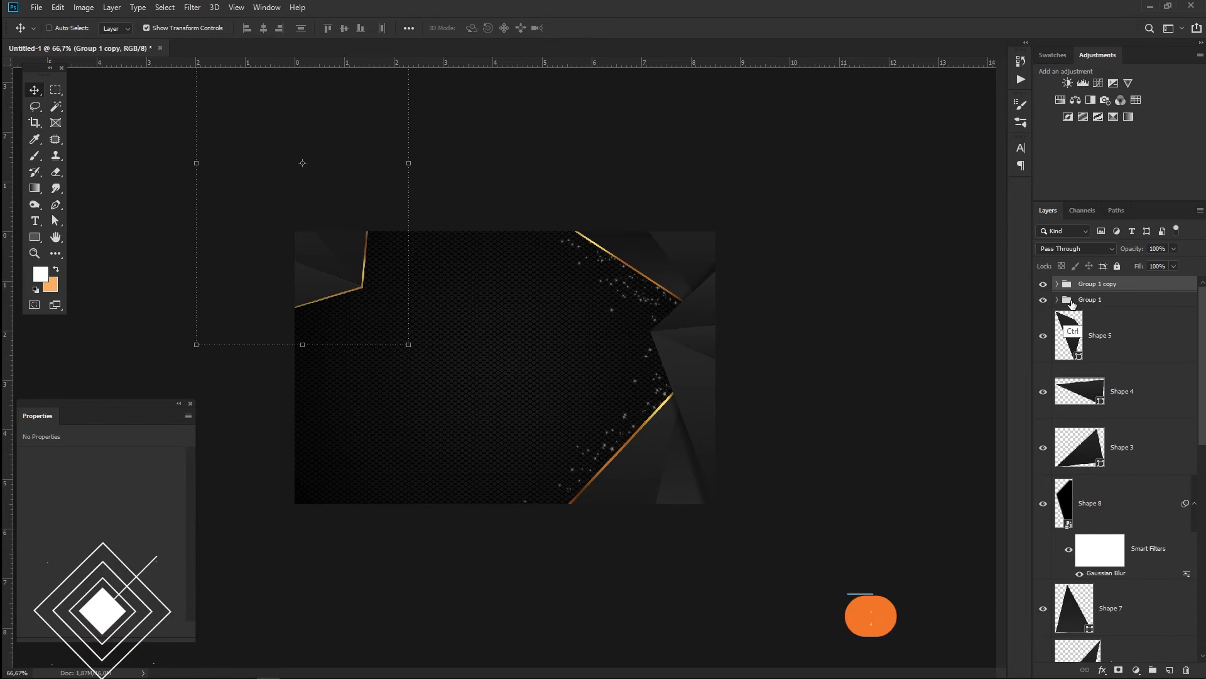
left_click_drag(364, 250, 463, 412)
left_click_drag(519, 524, 471, 147)
left_click_drag(486, 278, 309, 519)
key("Return")
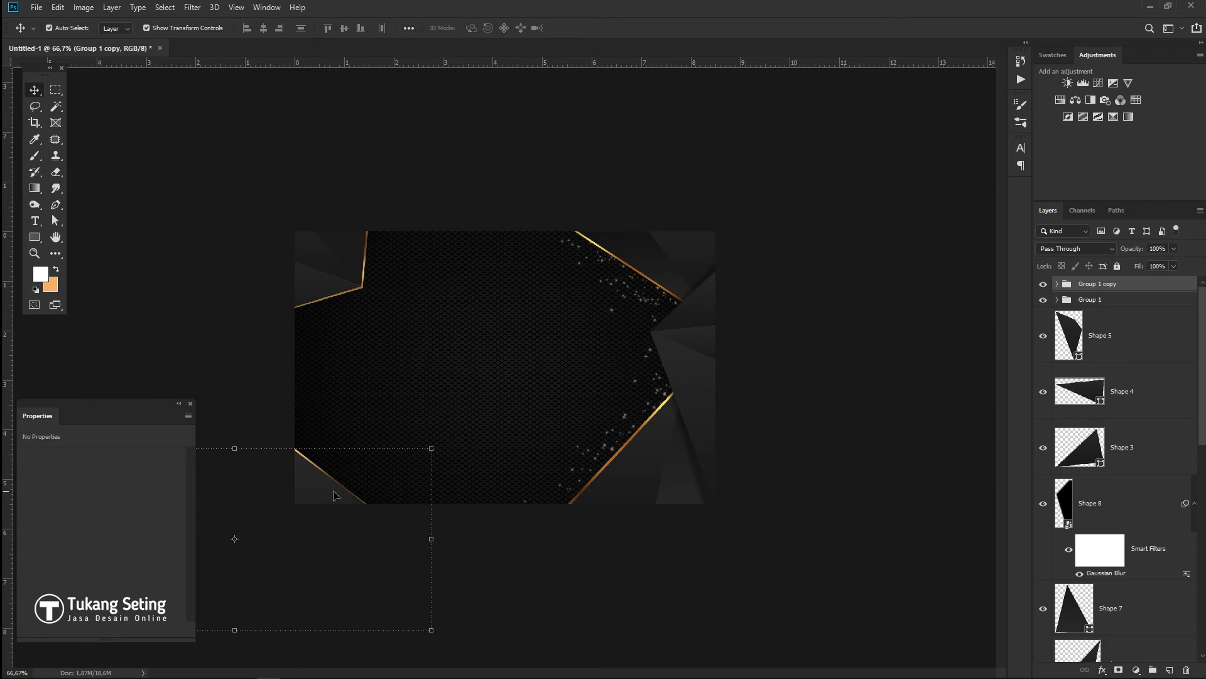
left_click(572, 573)
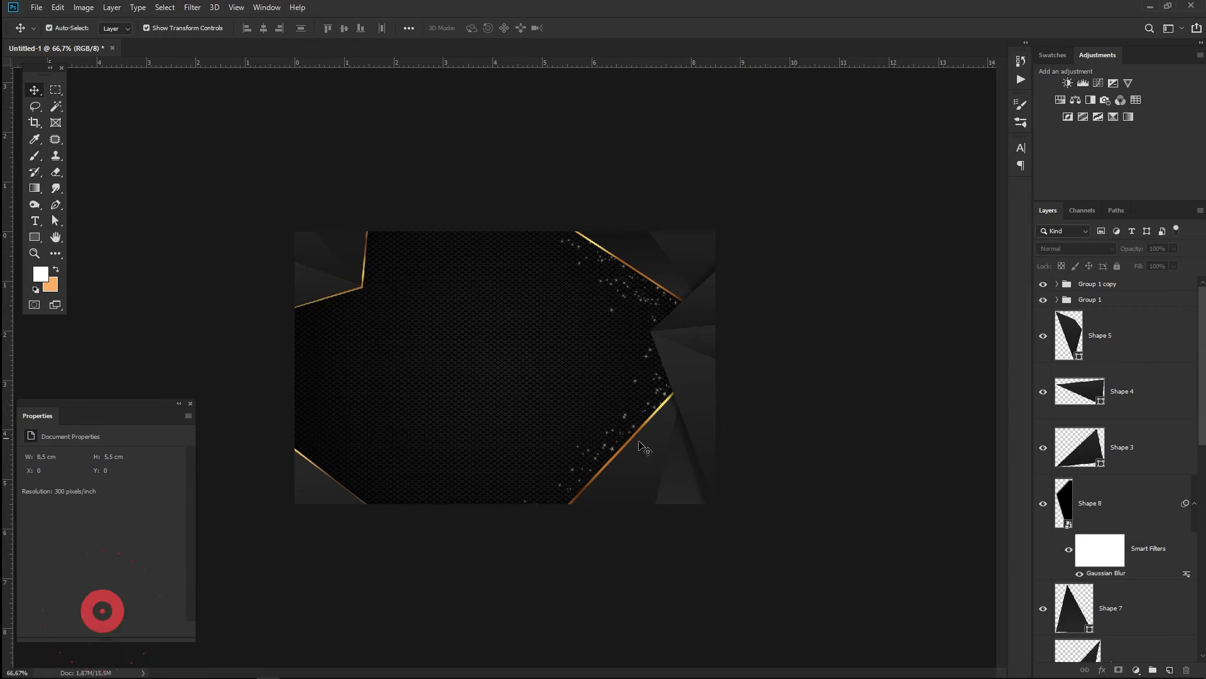
- Rotate Group 1 to about 16.7° and shift it up and to the right
left_click(380, 290)
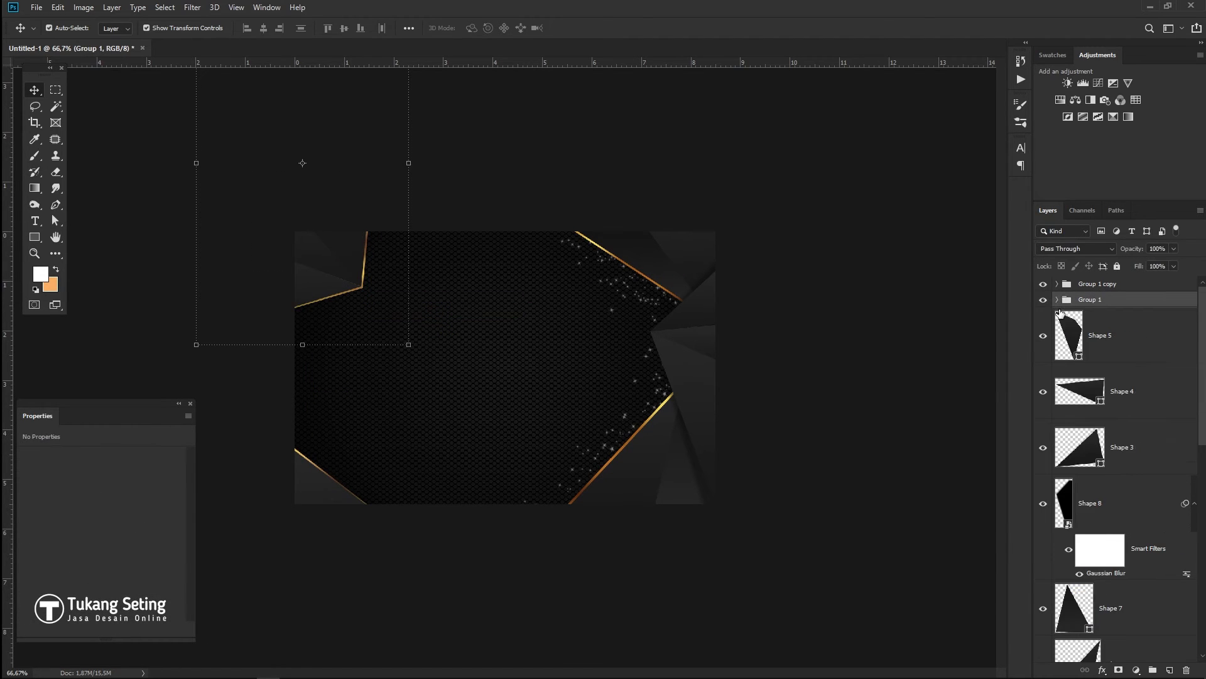
key("ctrl+t")
left_click_drag(423, 325, 379, 399)
left_click_drag(324, 268, 363, 259)
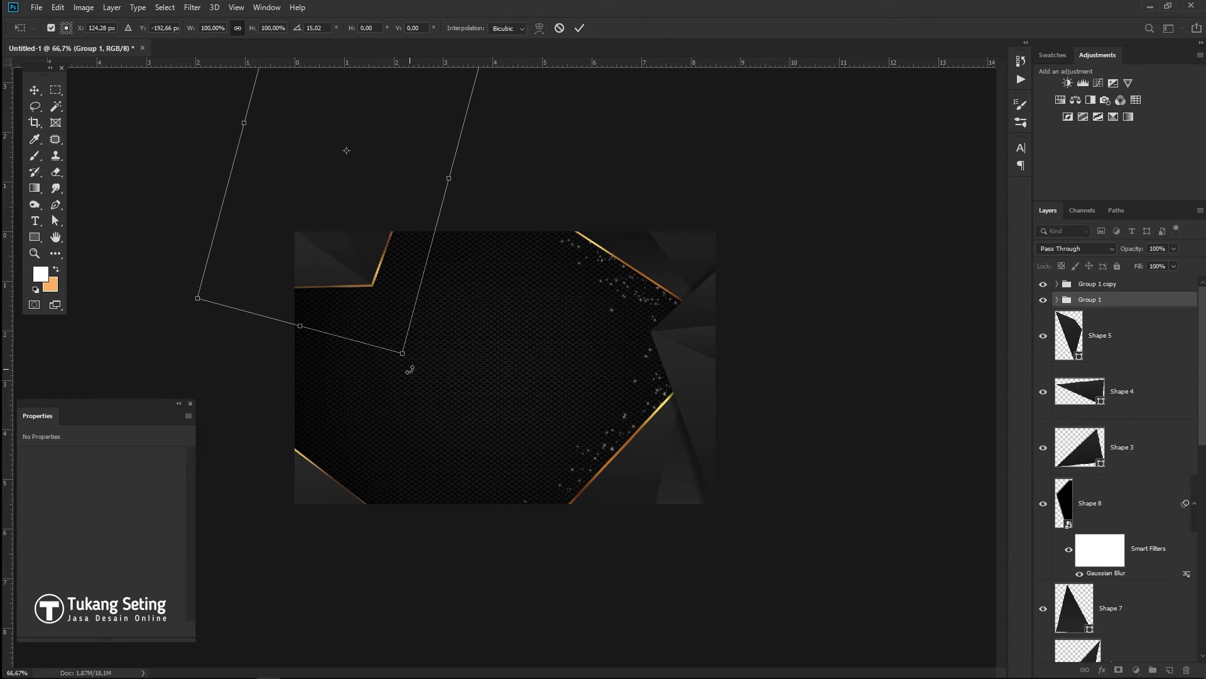
left_click_drag(416, 373, 412, 376)
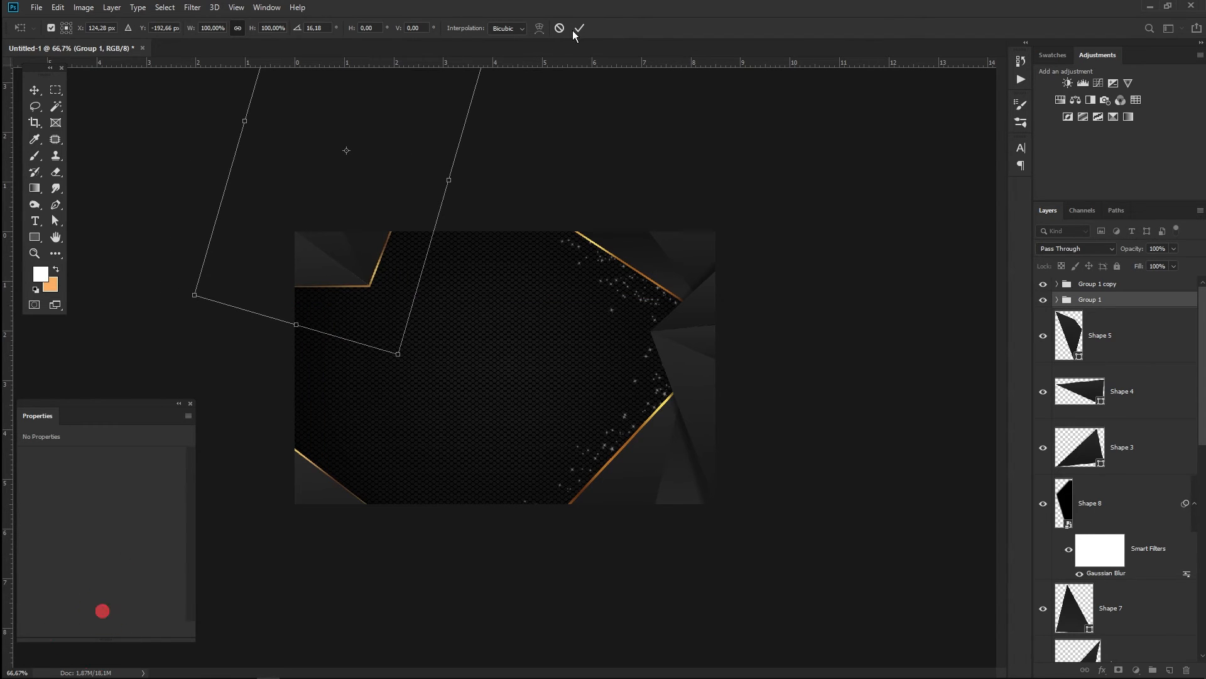
left_click(579, 29)
- Move Shape 4 copy's corner anchor onto the gold line's bend
key("ctrl+plus")
key("ctrl+plus")
left_click_drag(352, 374, 653, 532)
left_click(1057, 299)
left_click(1104, 607)
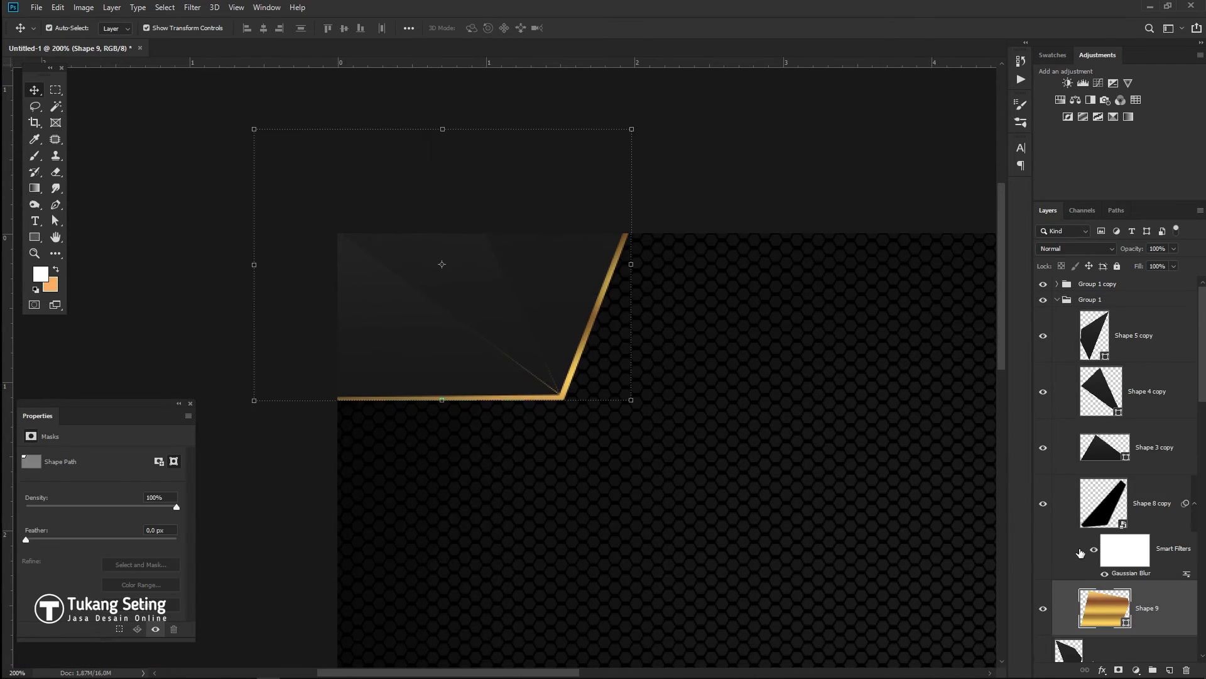
key("a")
left_click(592, 399)
left_click(1145, 349)
left_click(1153, 398)
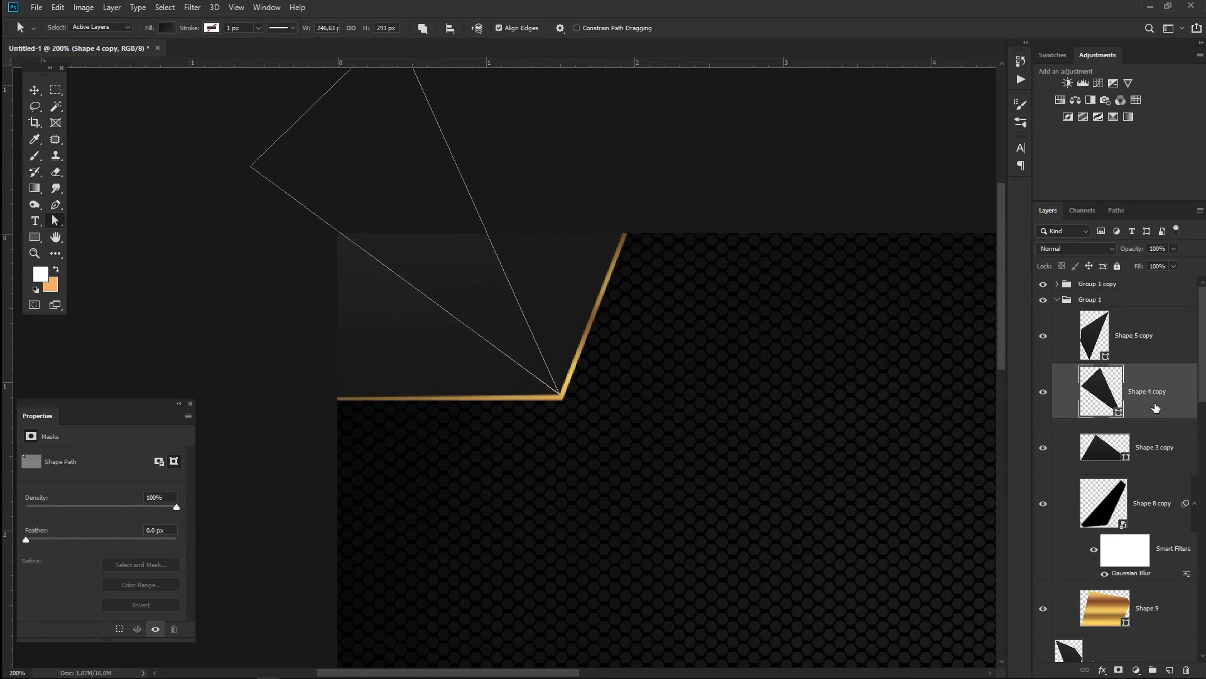
left_click(1156, 467)
key("ctrl+plus")
key("ctrl+plus")
key("ctrl+plus")
key("ctrl+plus")
key("ctrl+plus")
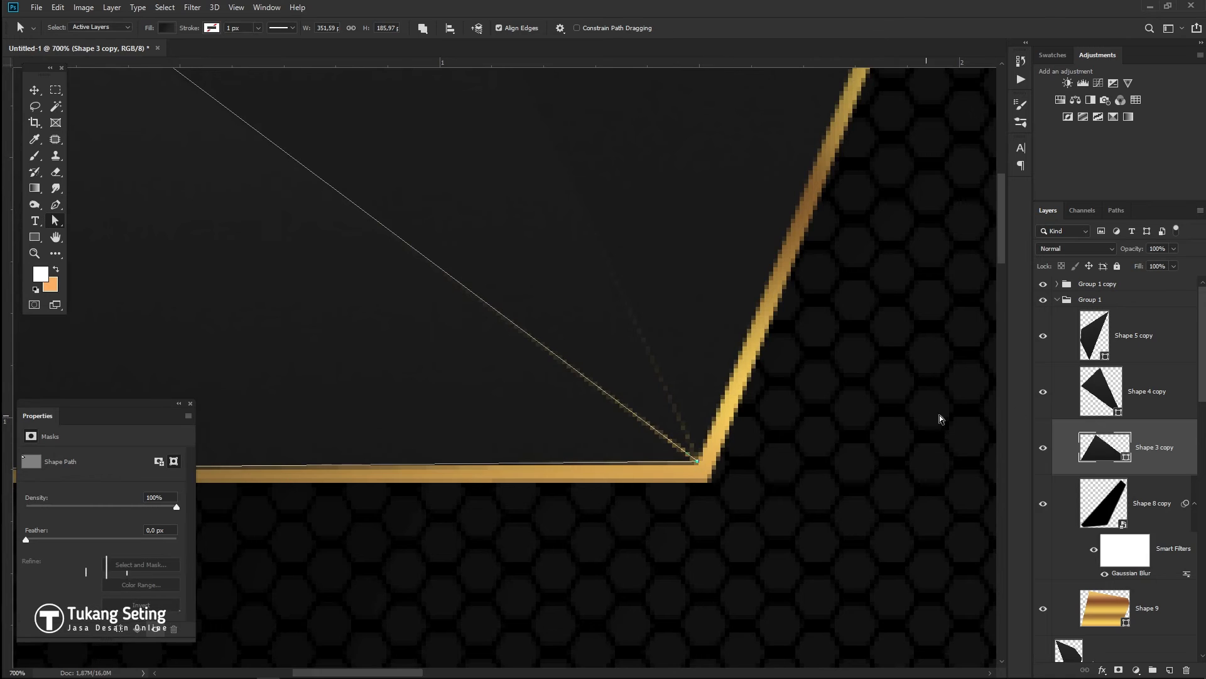
key("alt+bracketright")
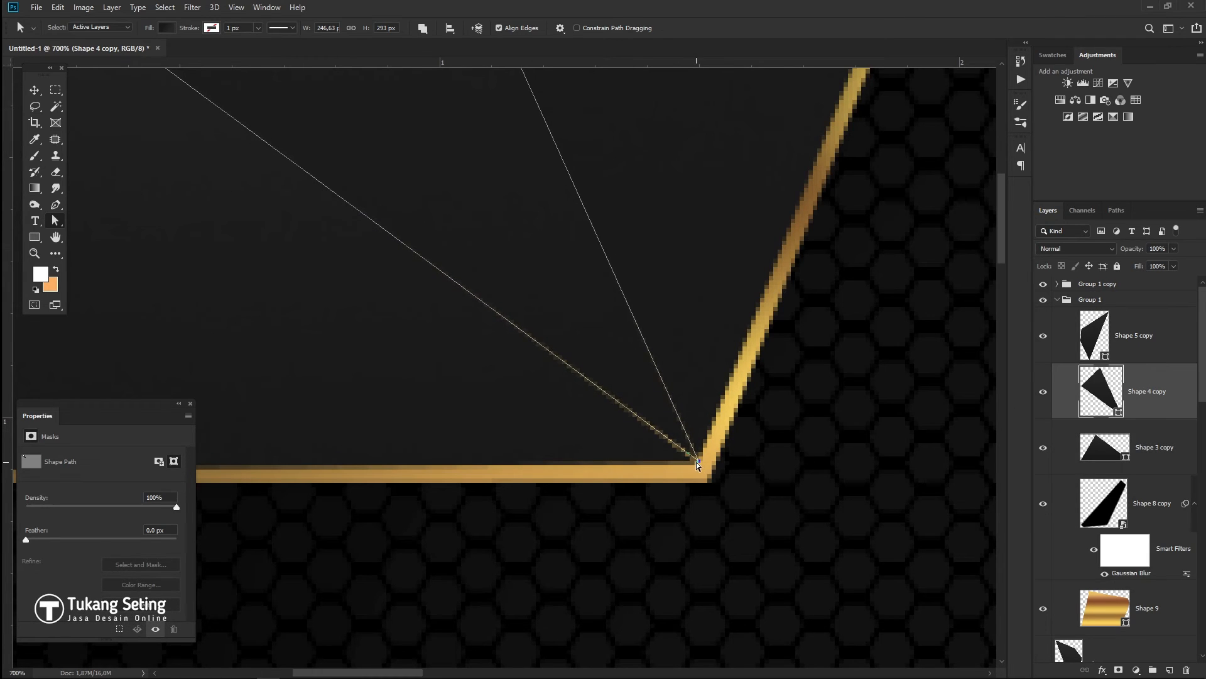
left_click_drag(697, 463, 690, 461)
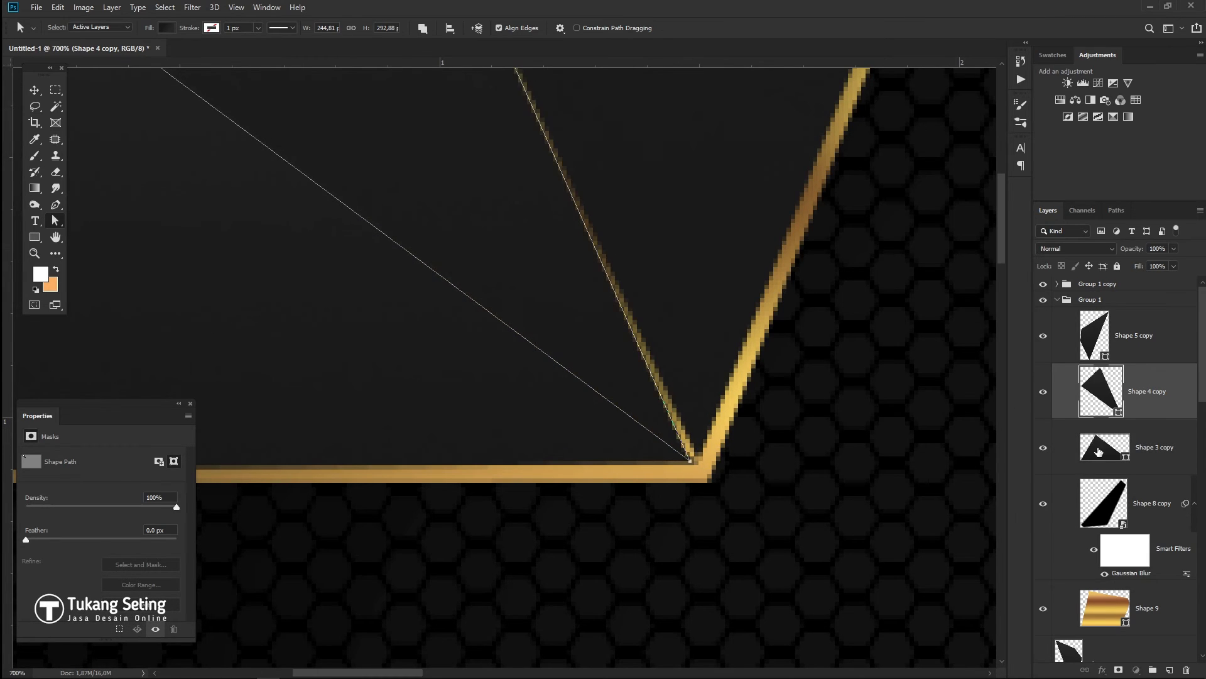
- Nudge Shape 5 copy's corner anchor onto the same bend and collapse Group 1
left_click(1099, 451)
left_click(1104, 502)
left_click(1105, 334)
left_click_drag(699, 462, 696, 466)
left_click(742, 533)
key("ctrl+minus")
key("ctrl+minus")
key("ctrl+minus")
key("ctrl+minus")
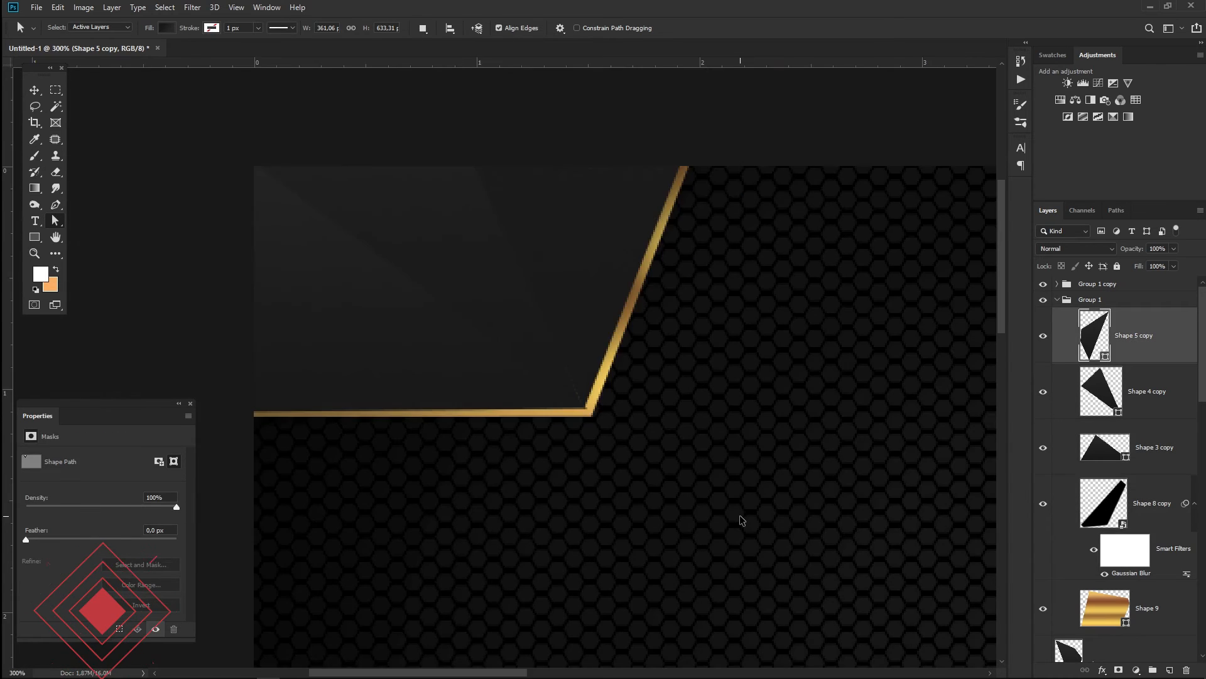
key("ctrl+minus")
key("ctrl+minus")
key("ctrl+minus")
key("v")
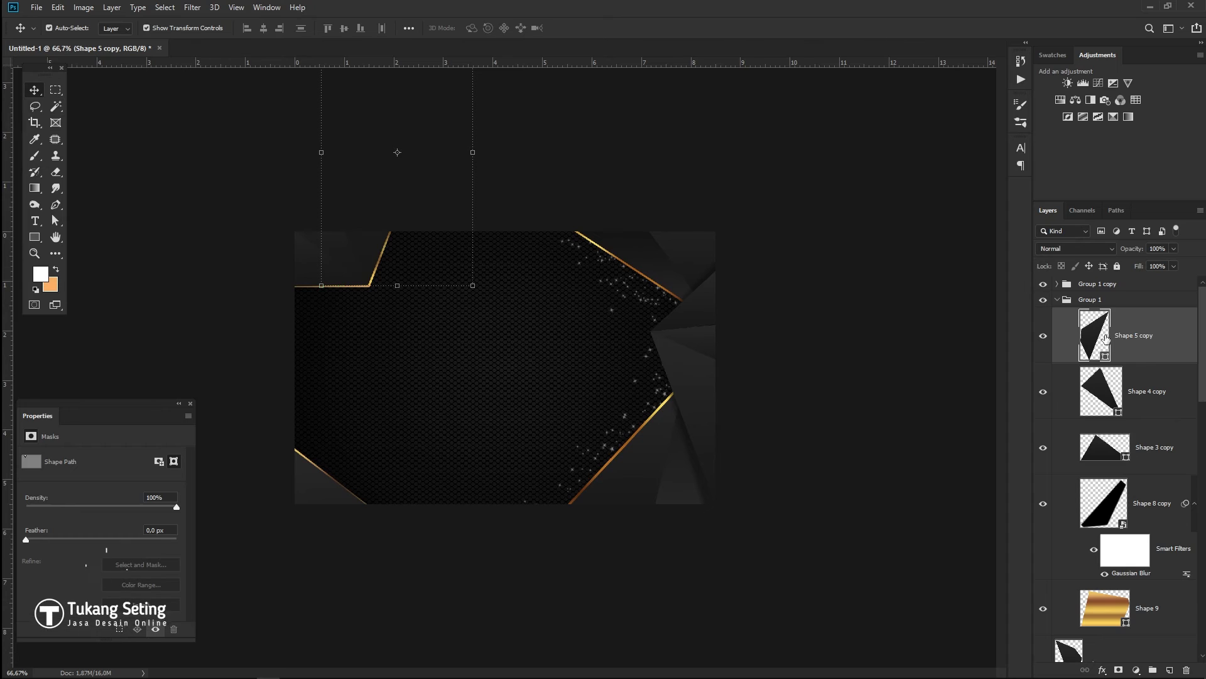
left_click(1068, 299)
left_click(1058, 300)
- Lock all the lower background layers from Shape 1 to Layer 1
left_click(1067, 290)
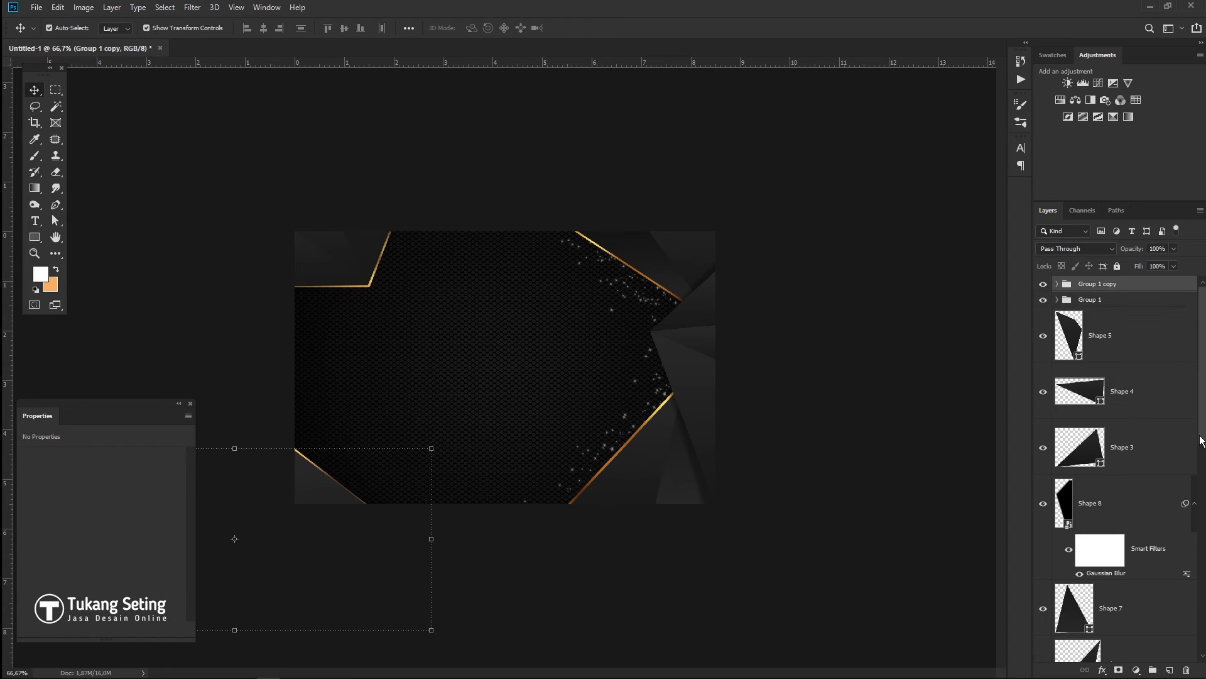
scroll(1201, 439, "down", 10)
left_click(1119, 455, "shift")
left_click(1164, 668)
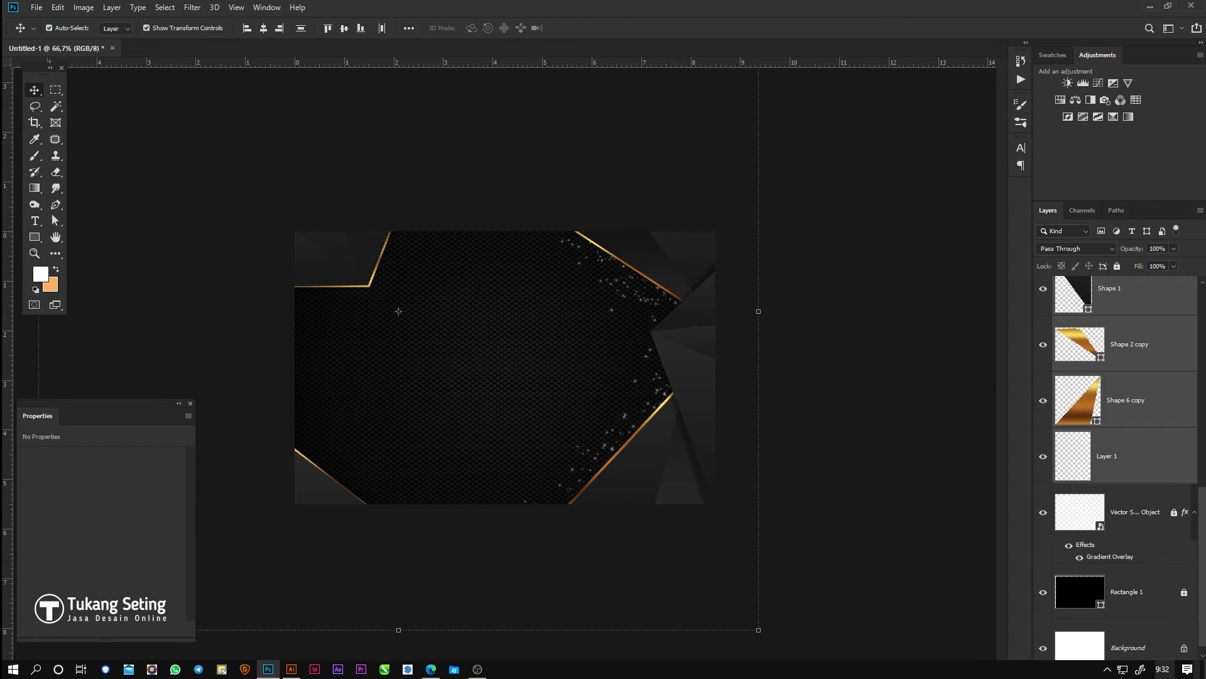
left_click(976, 609)
left_click(1117, 266)
left_click(843, 352)
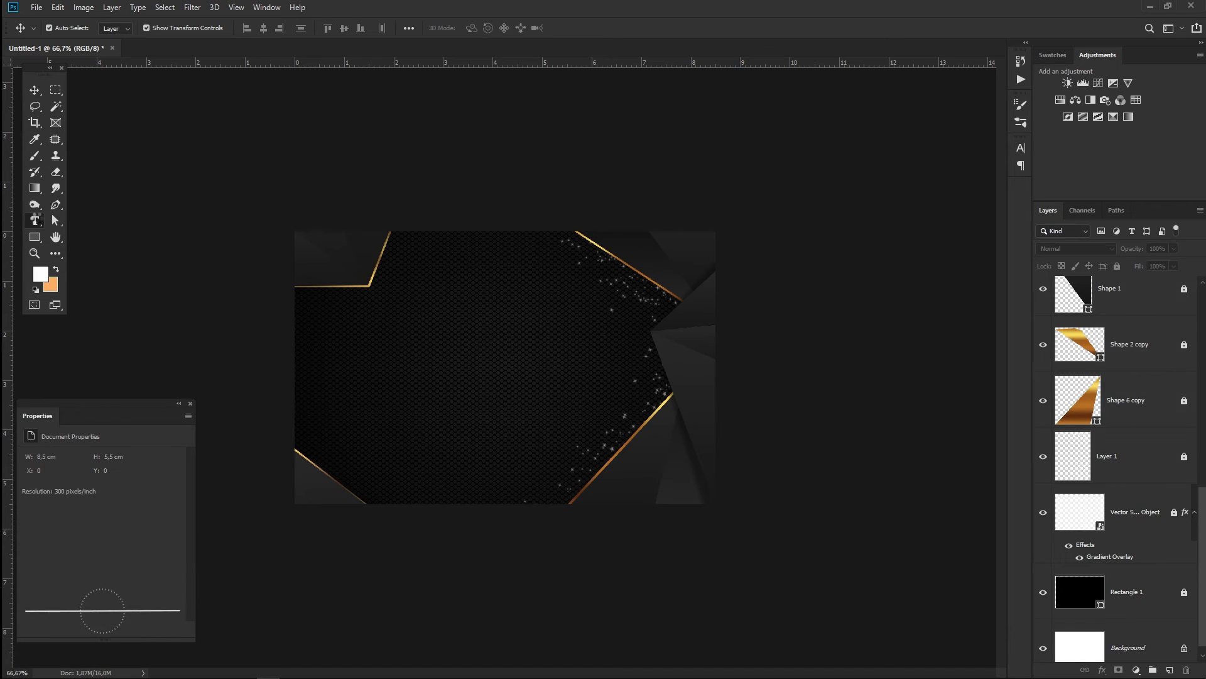
- Add the text 'Tukang Seting', shrink it and position it on the card's upper left
left_click(37, 220)
key("ctrl+plus")
key("ctrl+plus")
key("ctrl+minus")
left_click(314, 314)
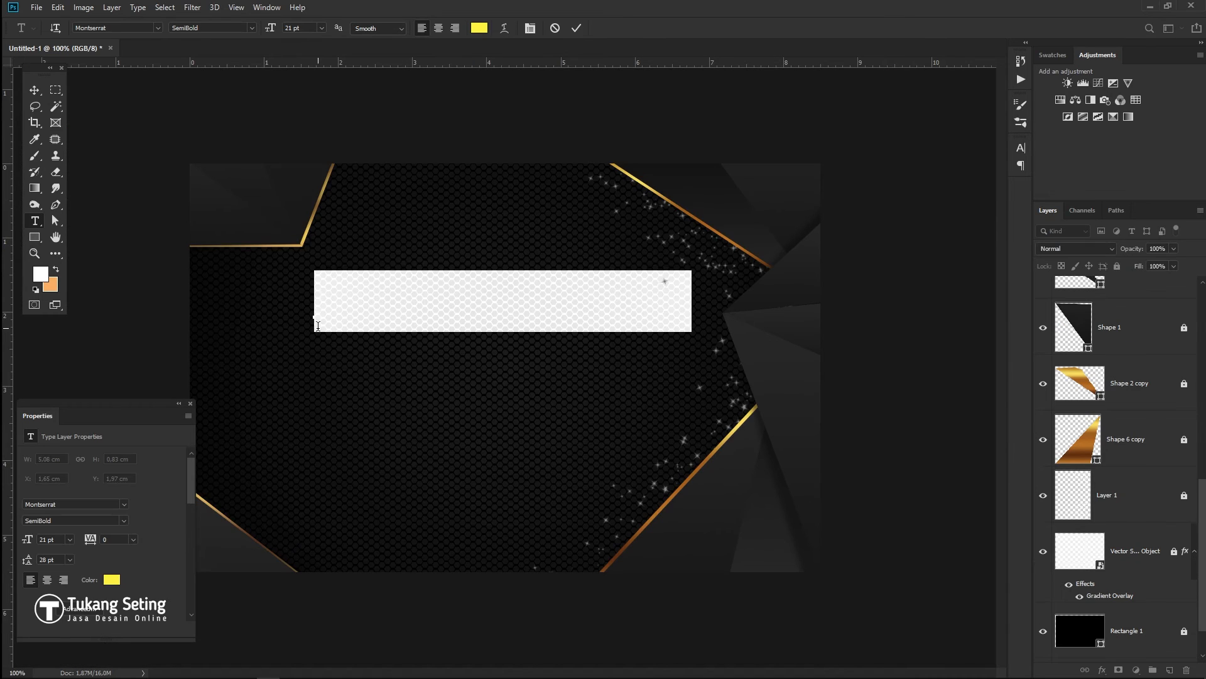
type("Tukang Seti")
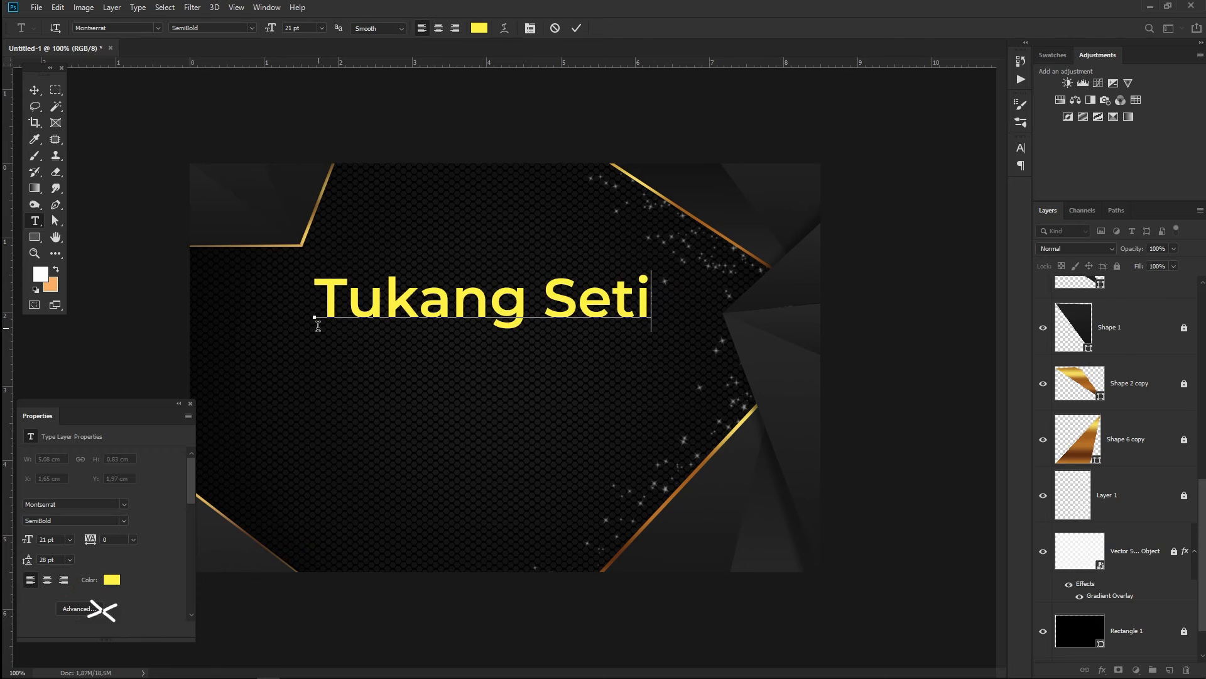
type("ng")
left_click(35, 90)
left_click_drag(725, 274, 539, 291)
left_click_drag(481, 320, 451, 304)
key("Return")
key("t")
- Set the heading's font to Trajan Pro Bold
left_click(385, 304)
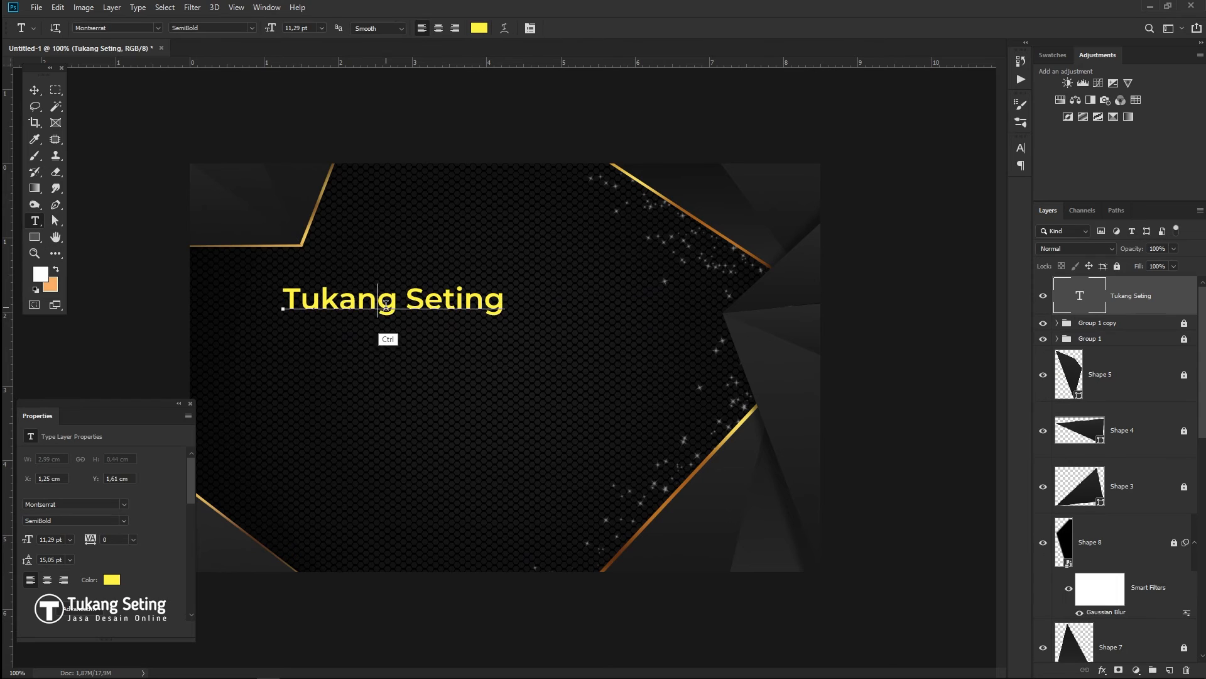
key("ctrl+a")
left_click(158, 28)
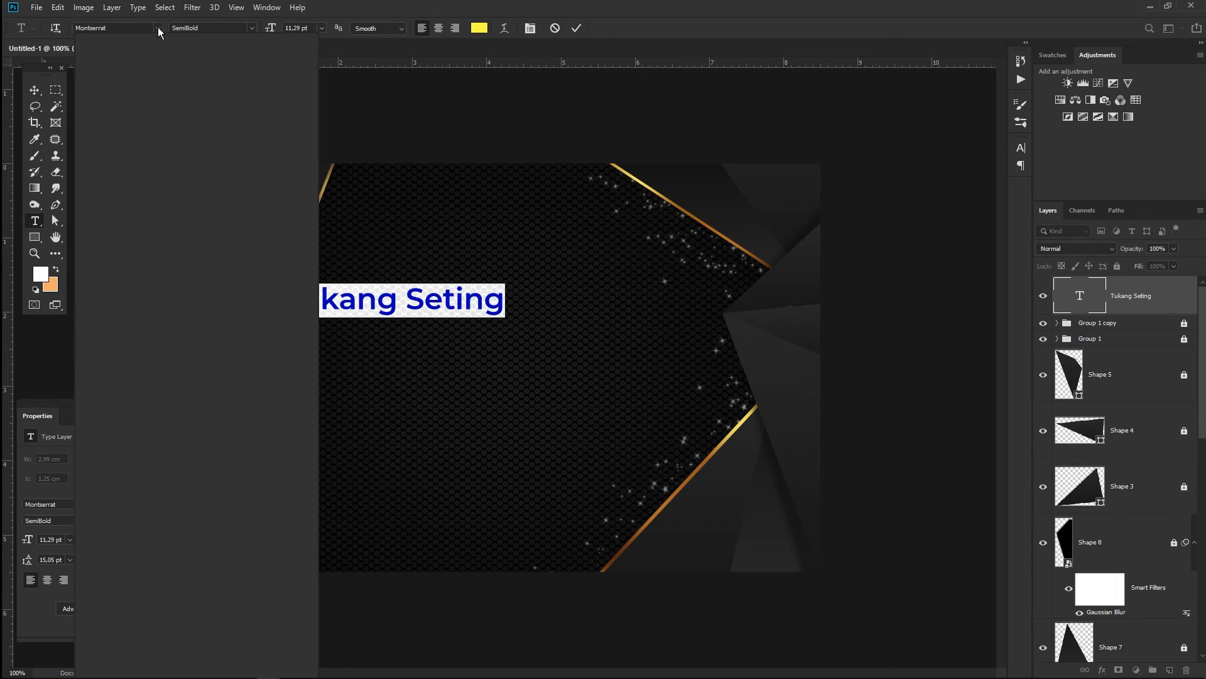
type("tra")
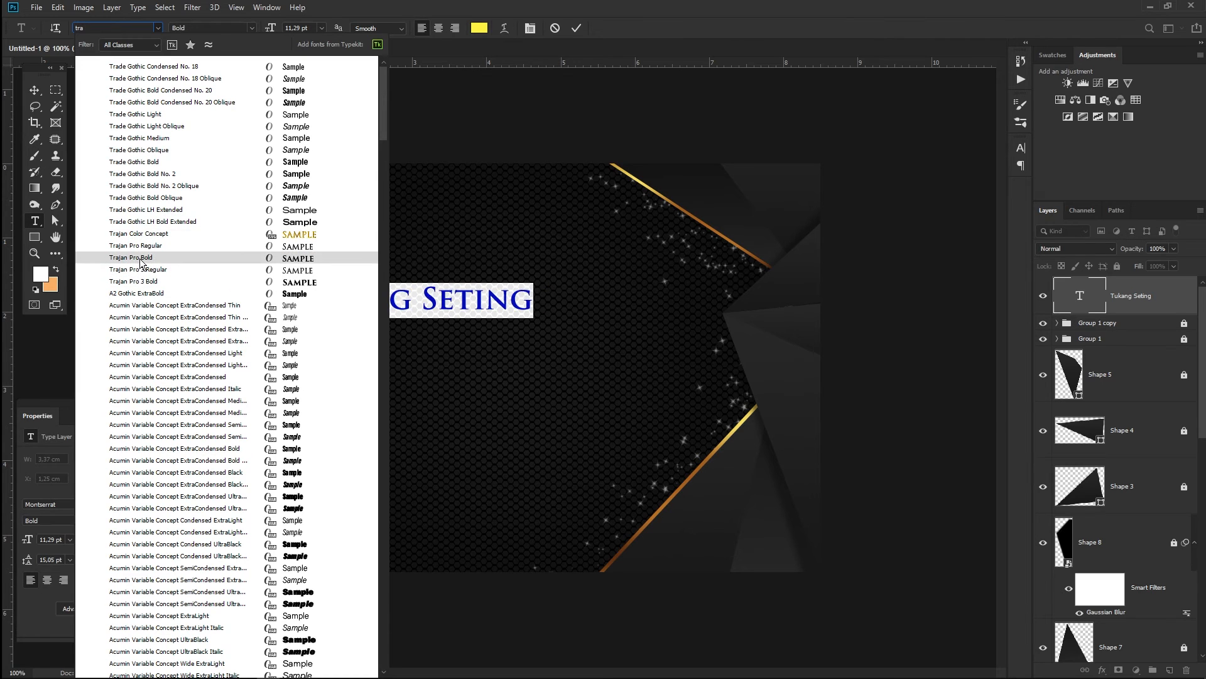
left_click(145, 257)
left_click(35, 90)
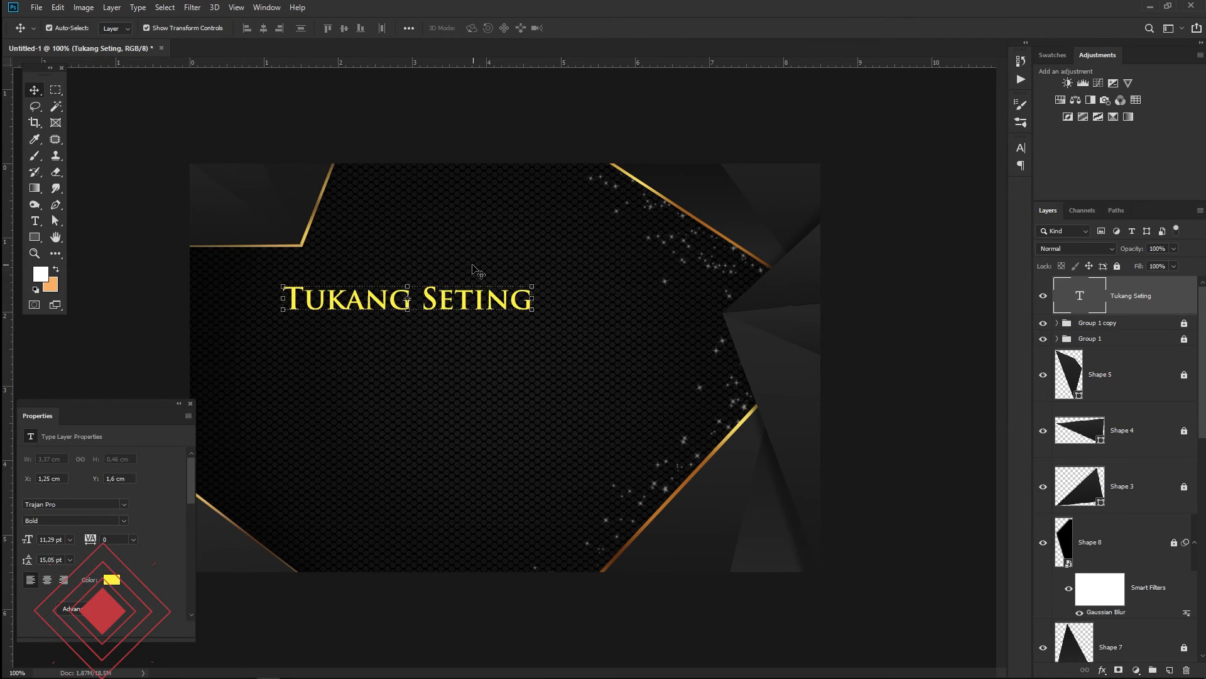
- Change the heading text colour to white
left_click(35, 221)
left_click(360, 295)
key("ctrl+a")
left_click(479, 28)
left_click(877, 162)
left_click(1160, 155)
left_click(35, 91)
left_click(100, 108)
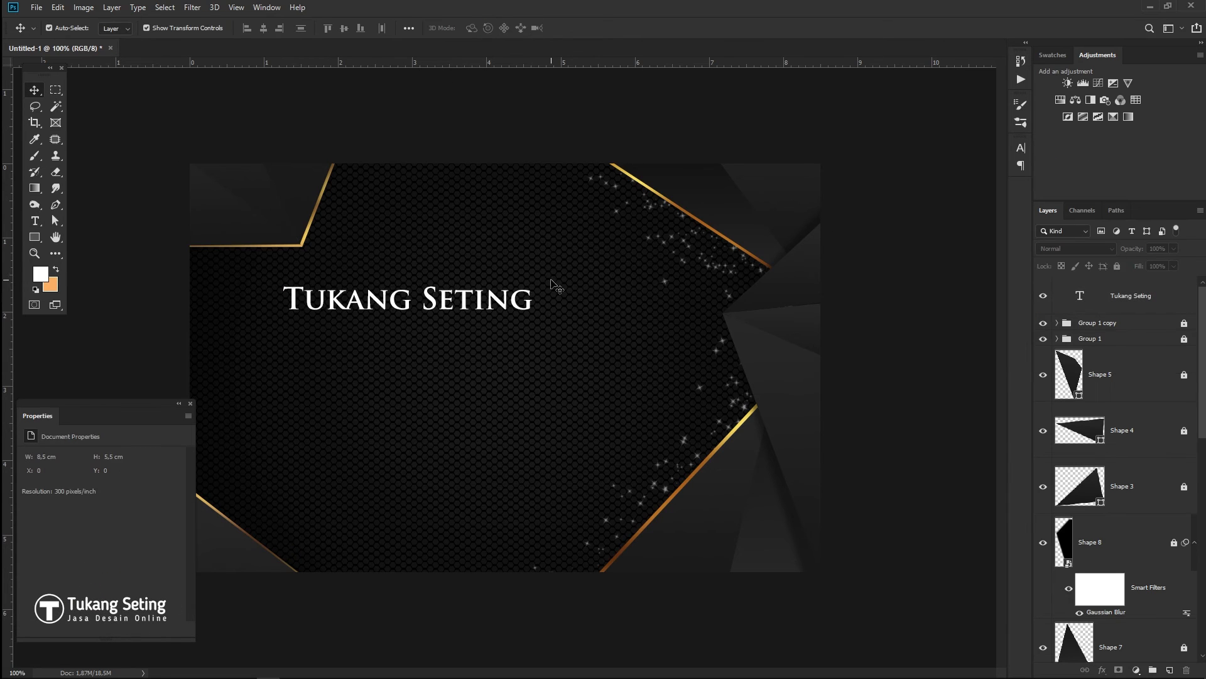
left_click(282, 311)
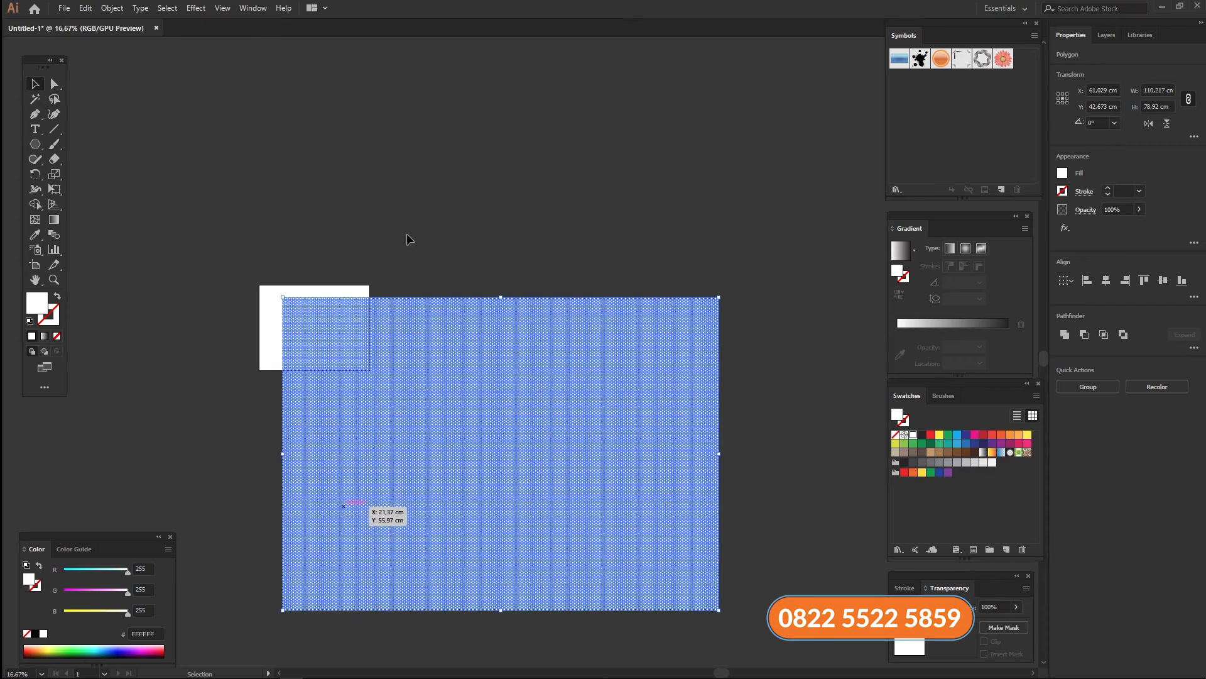
left_click(409, 237)
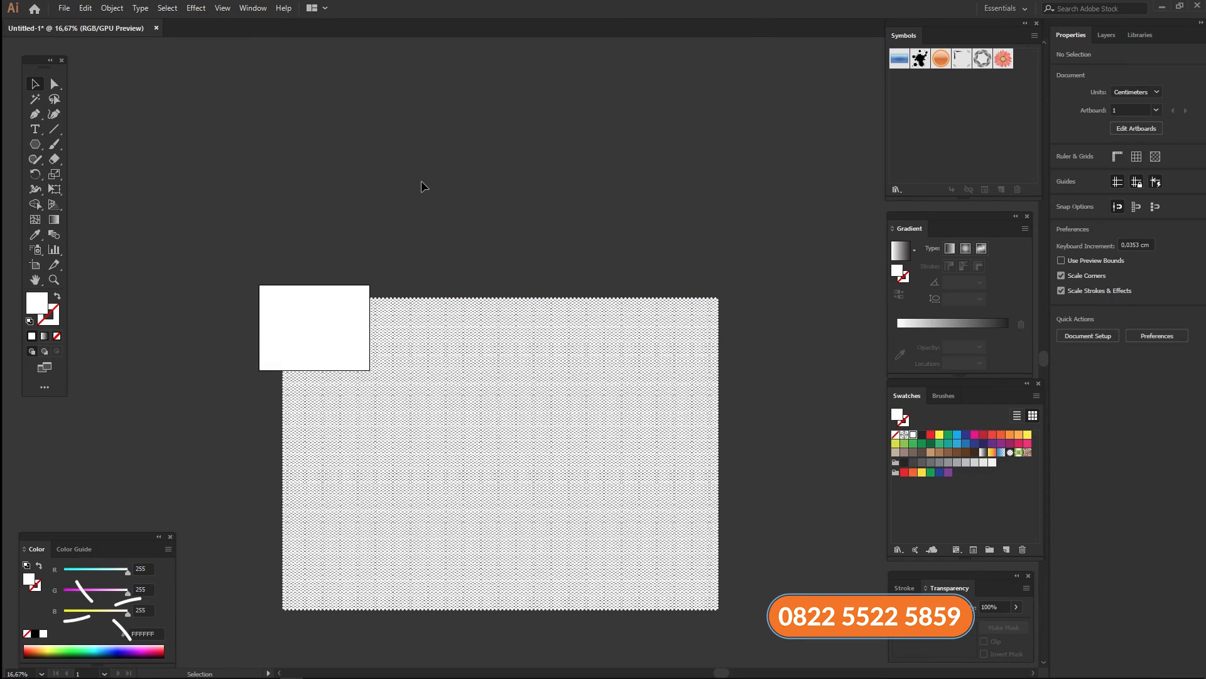
- Open medsos tukang seting.ai from the D:\Project folder in Illustrator
key("ctrl+o")
left_click(85, 249)
left_click_drag(747, 144, 746, 205)
double_click(289, 187)
left_click_drag(749, 107, 744, 148)
double_click(563, 106)
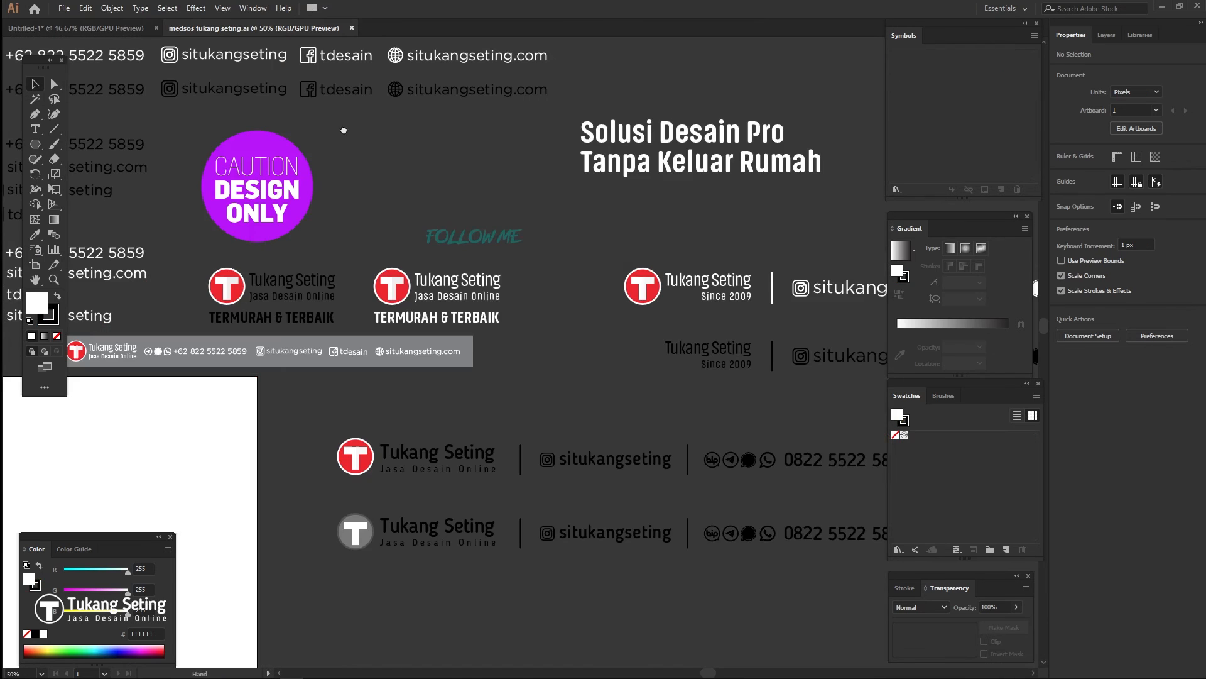
- Copy the white Tukang Seting logo group and paste it into the Photoshop card
scroll(376, 472, "down", 1)
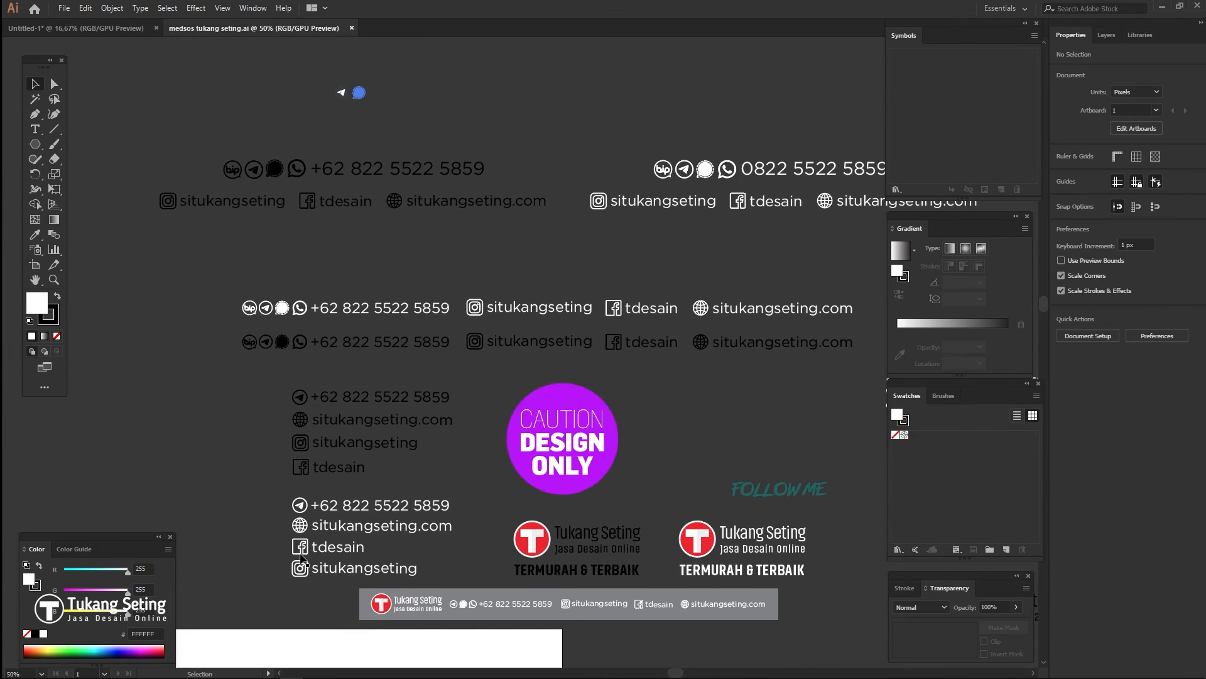
left_click_drag(659, 514, 524, 375)
key("ctrl+c")
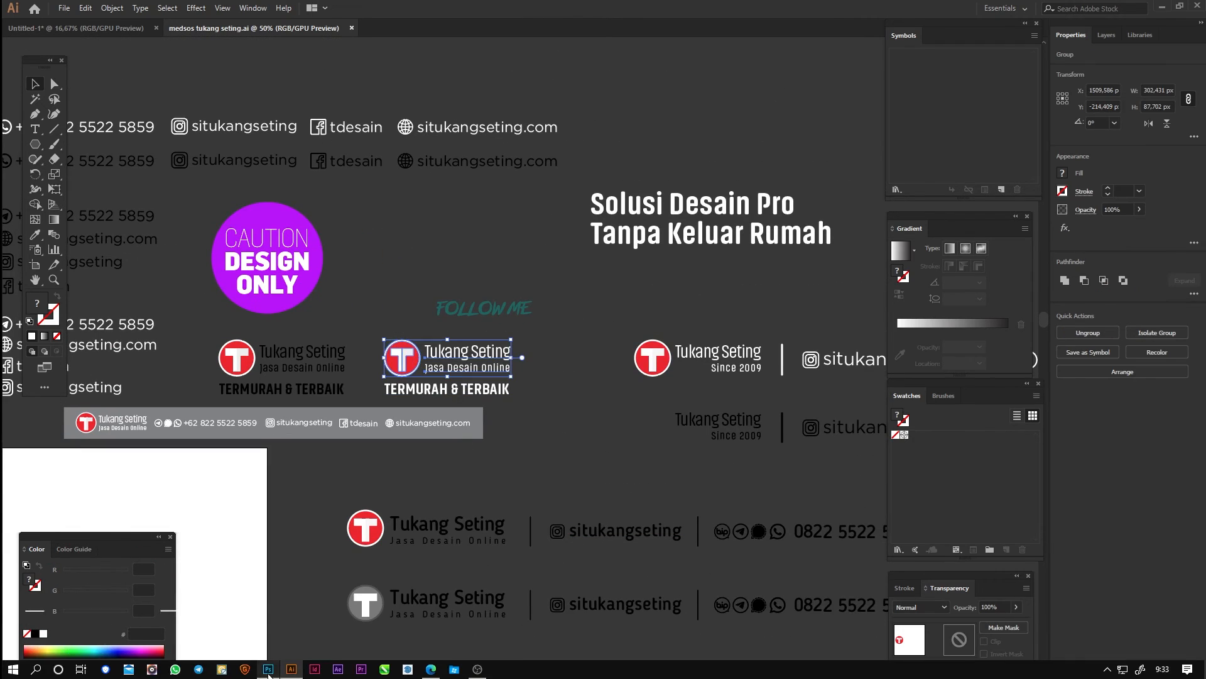
left_click(269, 669)
key("ctrl+v")
- Place the logo as a small smart object in the top-left corner, then duplicate the heading below
left_click(857, 190)
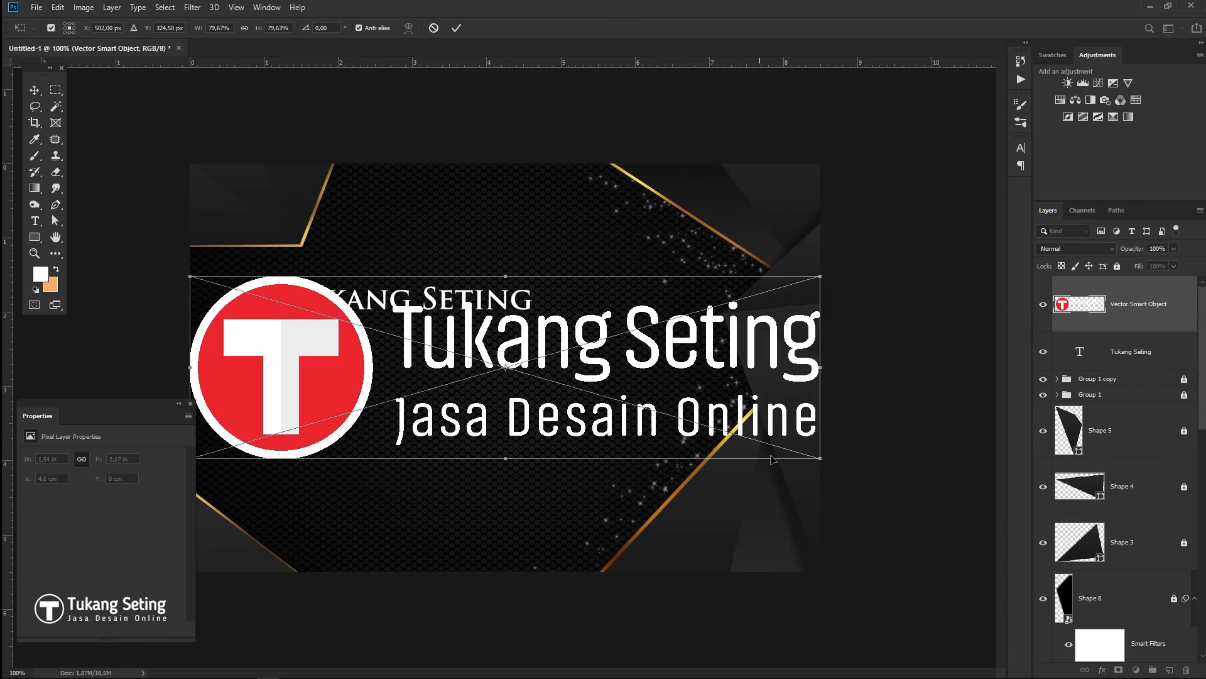
left_click_drag(806, 461, 304, 303)
left_click_drag(200, 285, 225, 198)
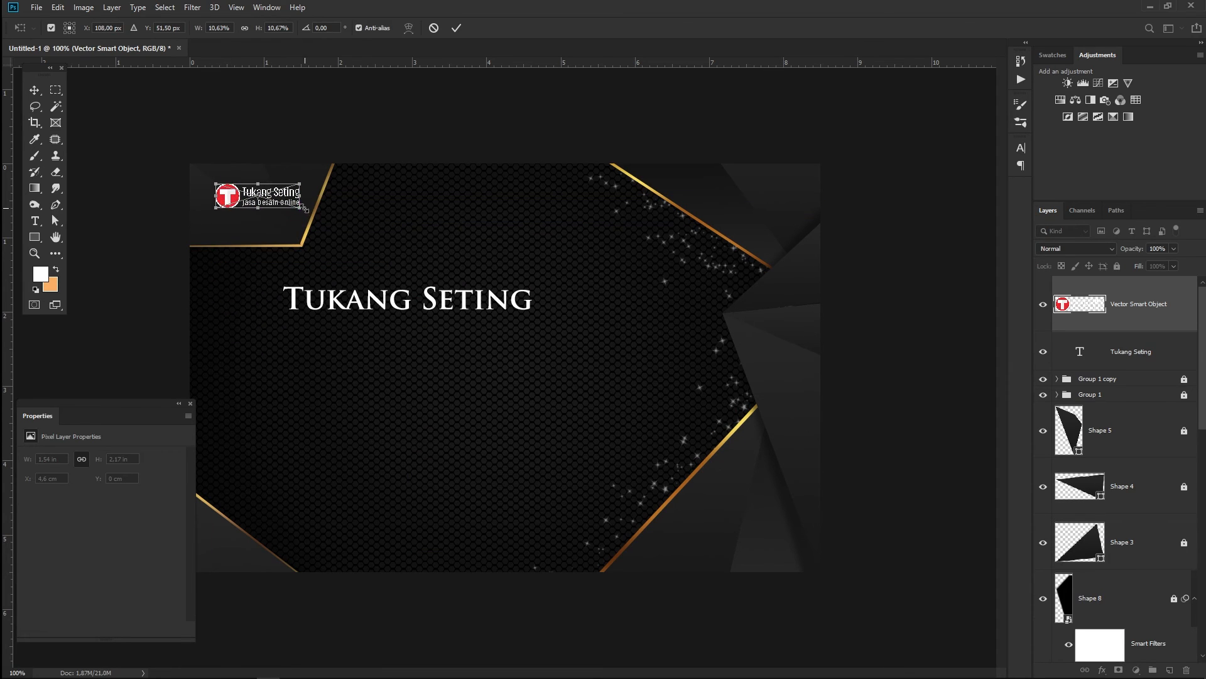
left_click_drag(301, 209, 309, 211)
left_click(456, 28)
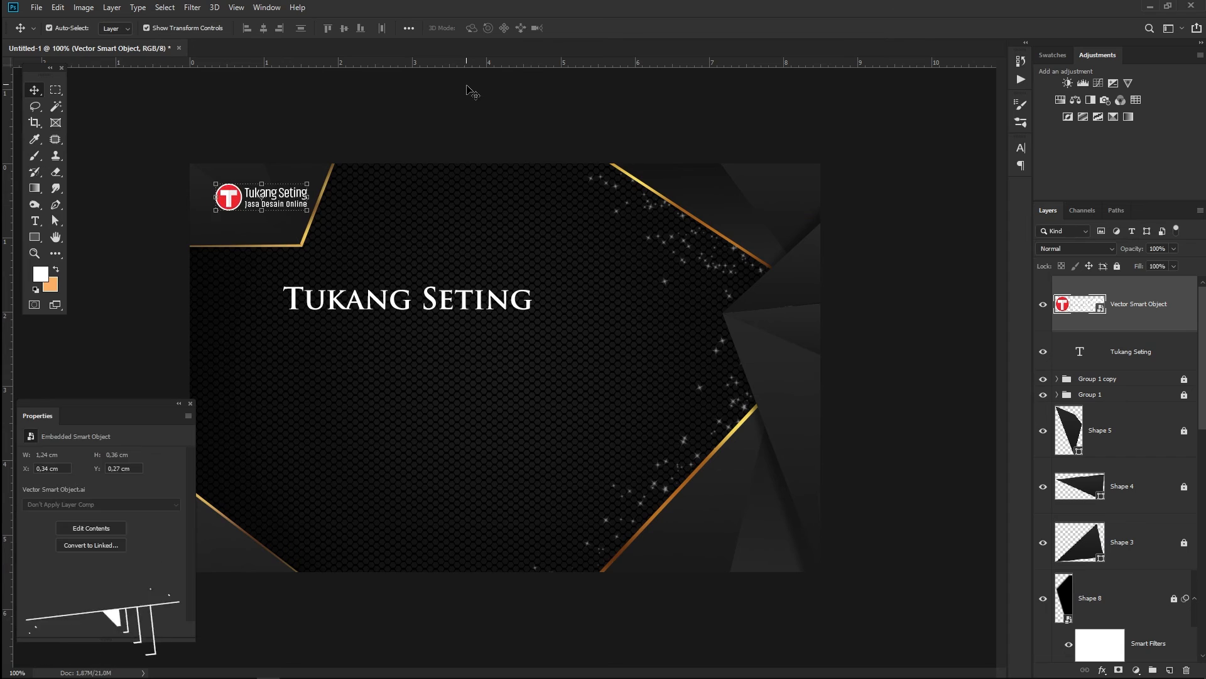
left_click(471, 88)
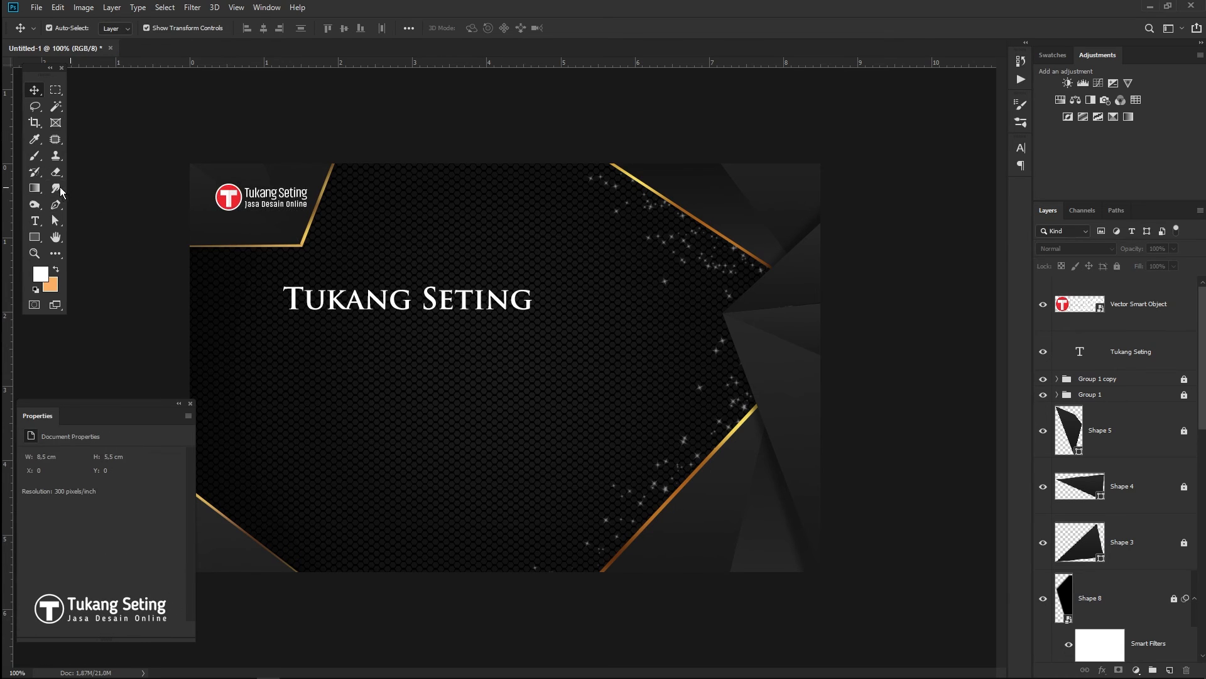
left_click_drag(342, 308, 533, 339)
- Retype the duplicated heading as 'Graphics Designer' in Montserrat Medium
left_click(35, 221)
left_click(154, 28)
type("mont")
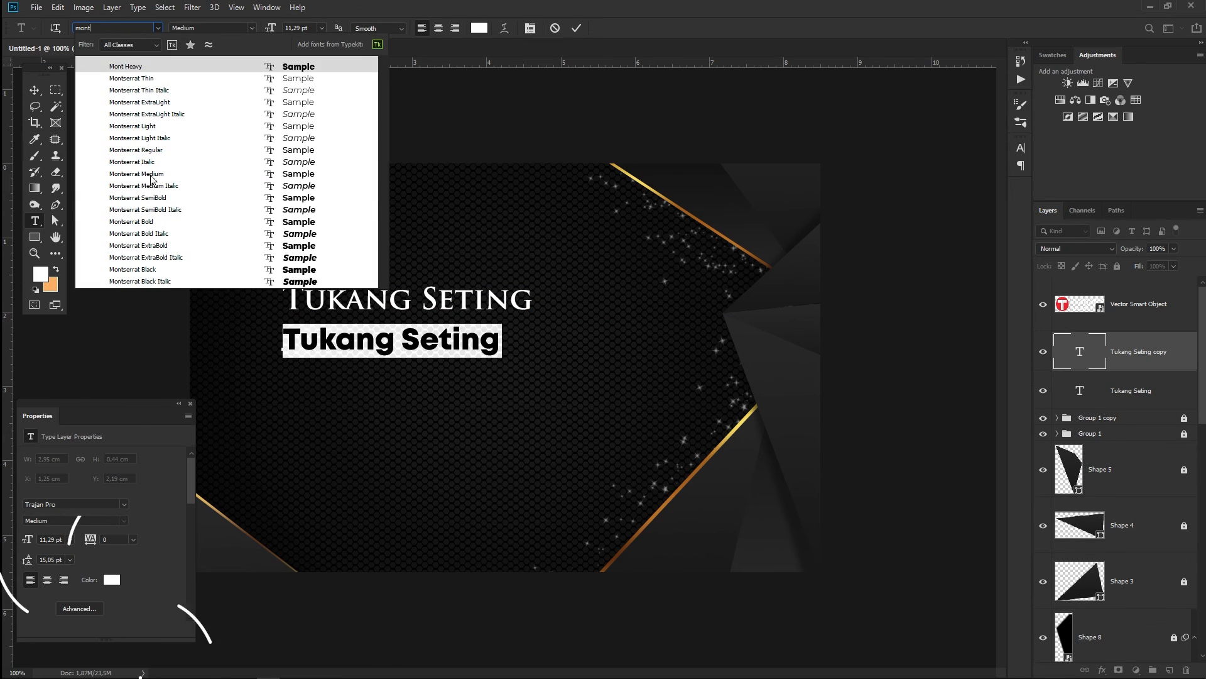
left_click(154, 176)
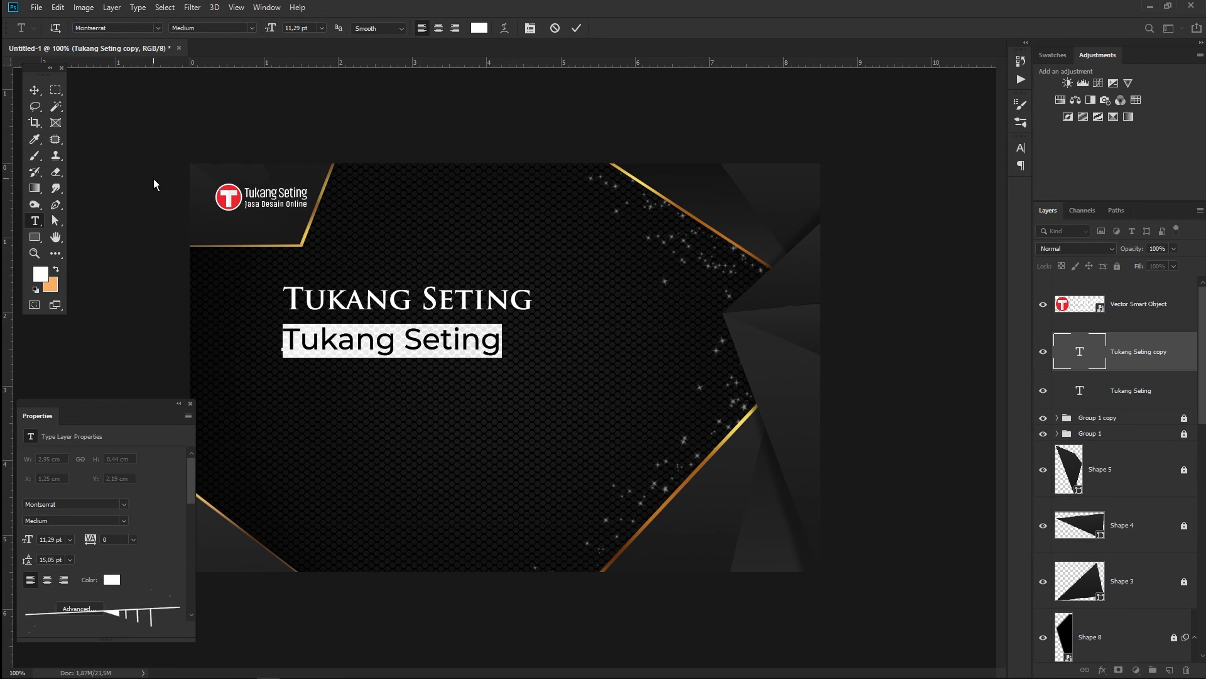
type("Graphics Designer")
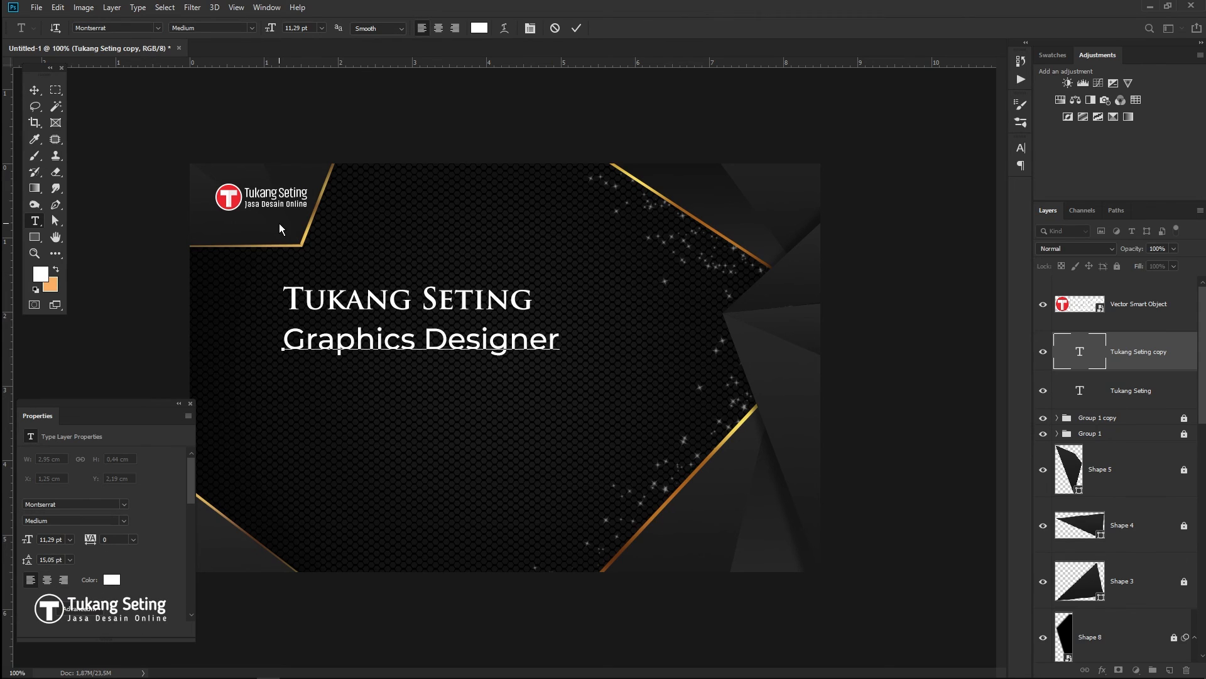
left_click(34, 90)
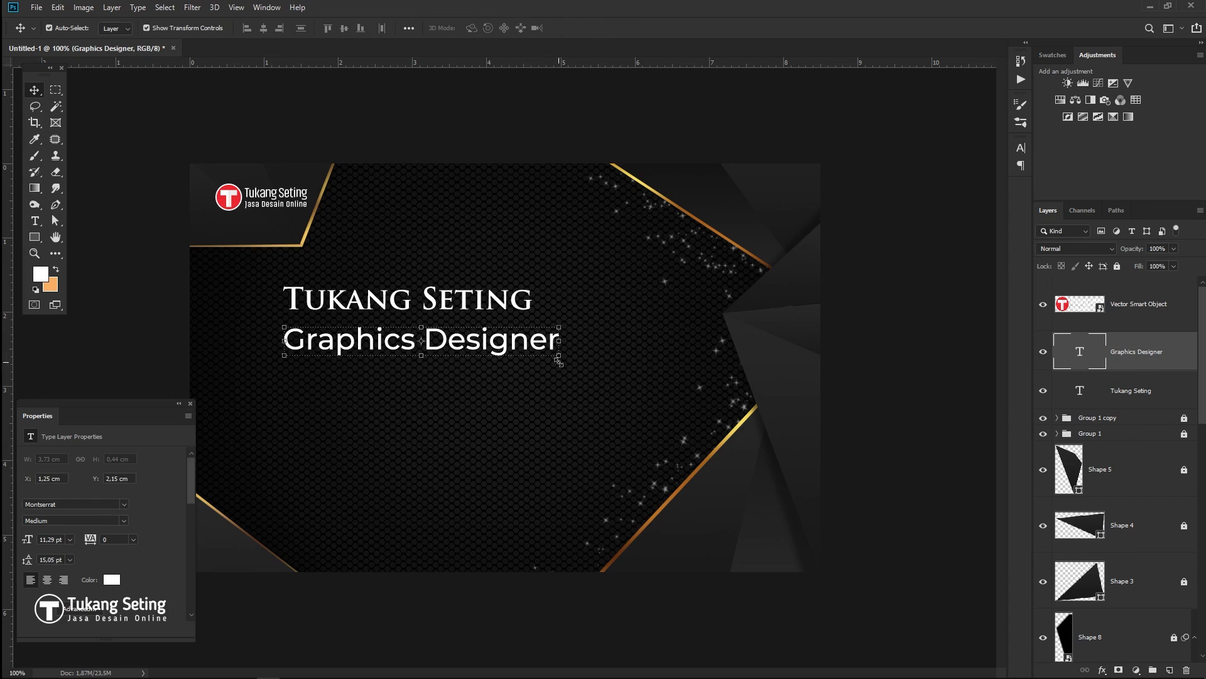
- Shrink the subtitle to about 56% and place a duplicate lower on the card
key("ctrl+t")
left_click_drag(560, 358, 440, 366)
left_click(580, 27)
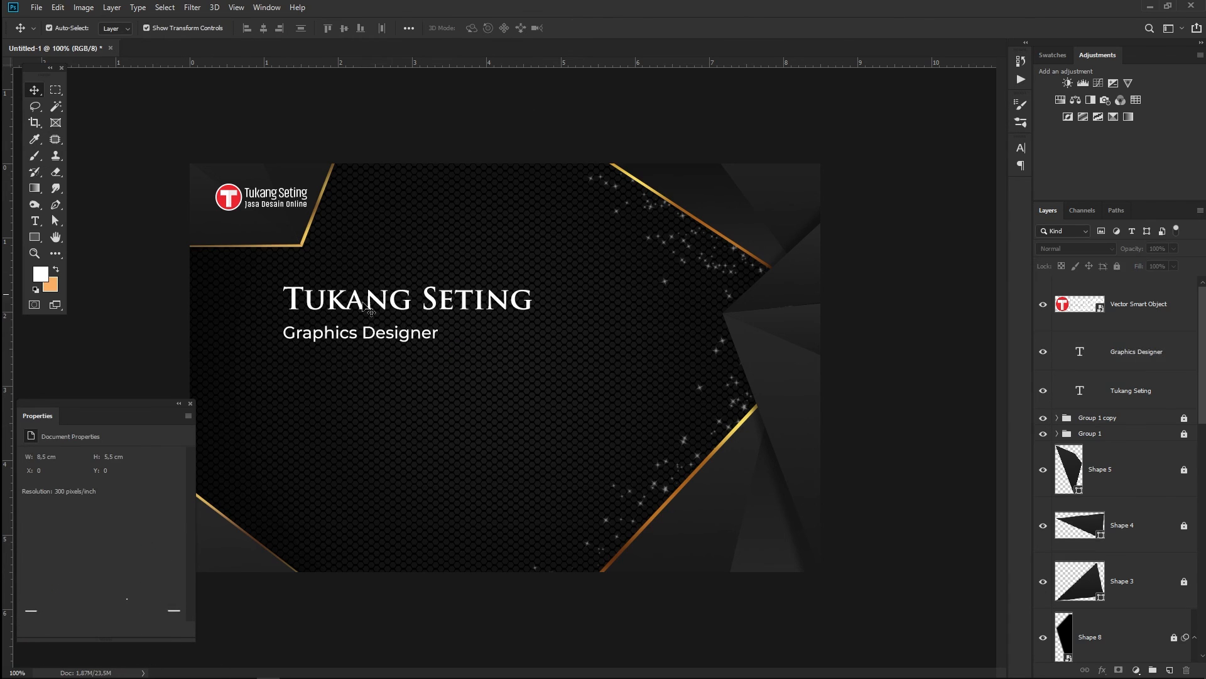
left_click(161, 320)
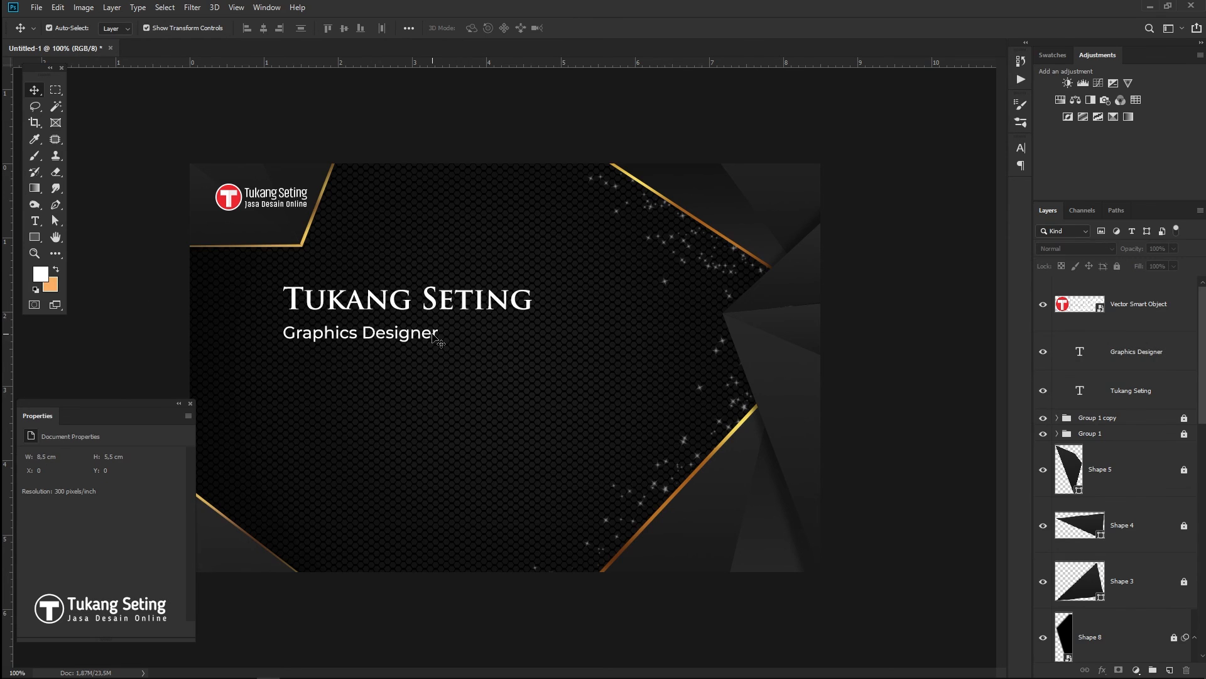
mouse_move(355, 406)
left_mouse_down()
mouse_move(355, 441)
mouse_move(356, 417)
left_mouse_up()
- Replace the lower copy with a two-line street address in Regular style
key("t")
left_click(333, 407)
key("ctrl+a")
left_click(212, 28)
left_click(213, 100)
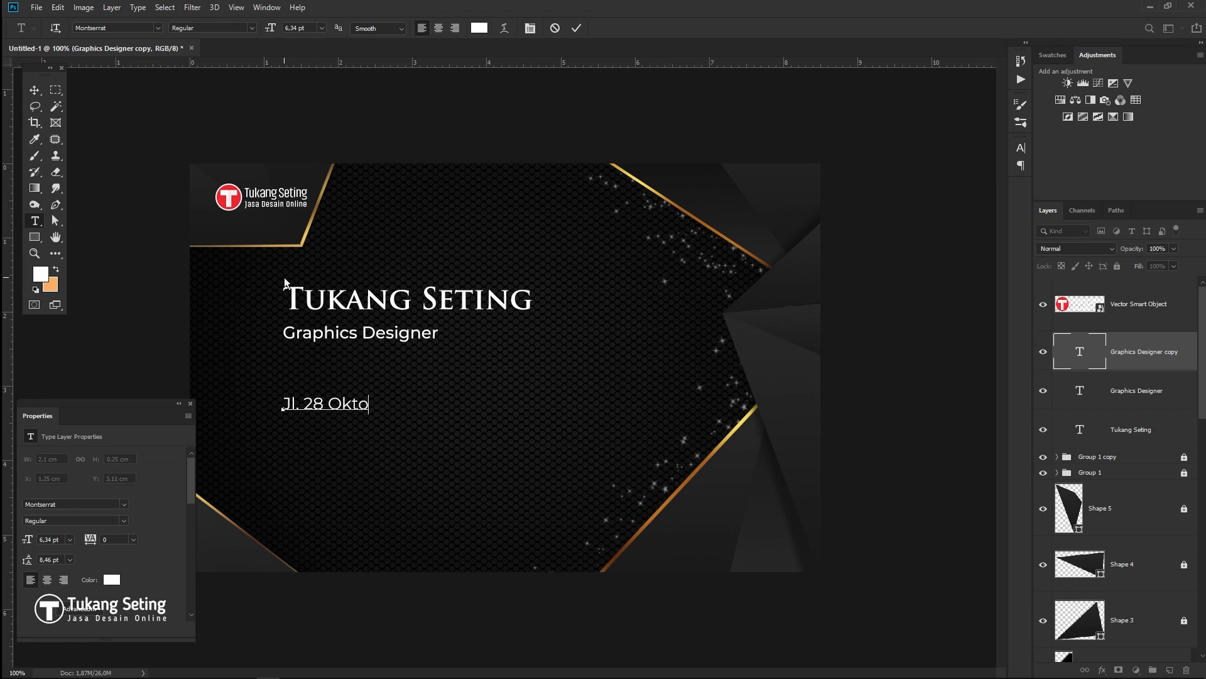
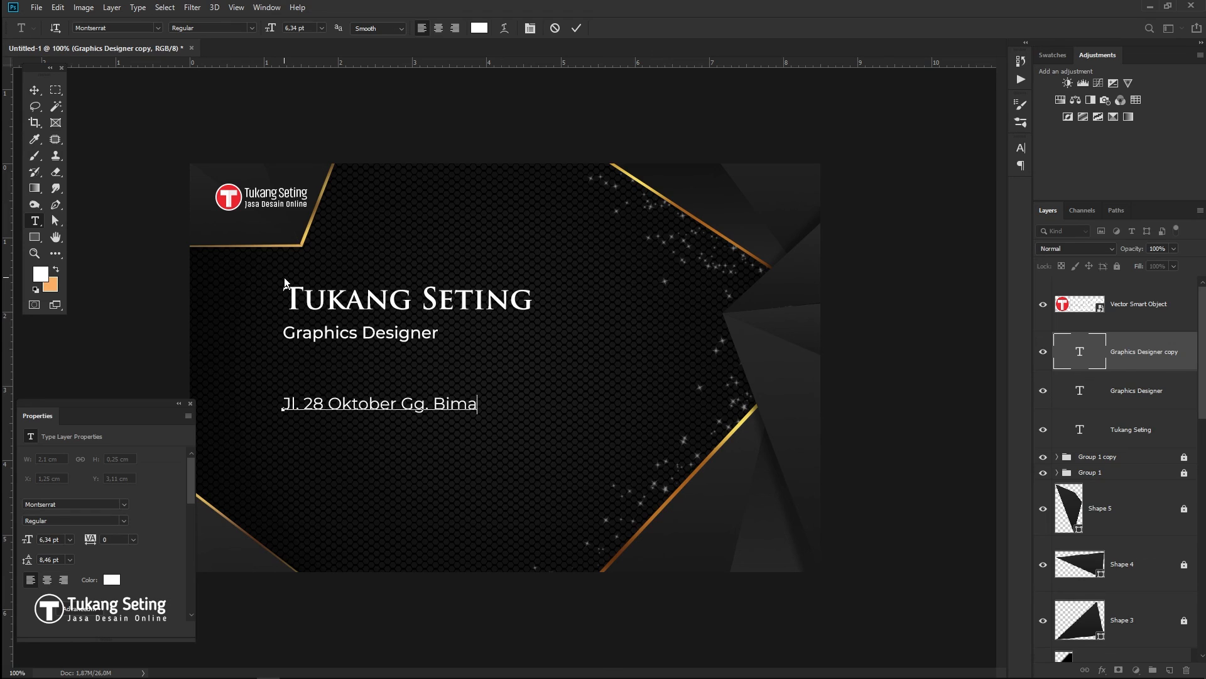
key("Return")
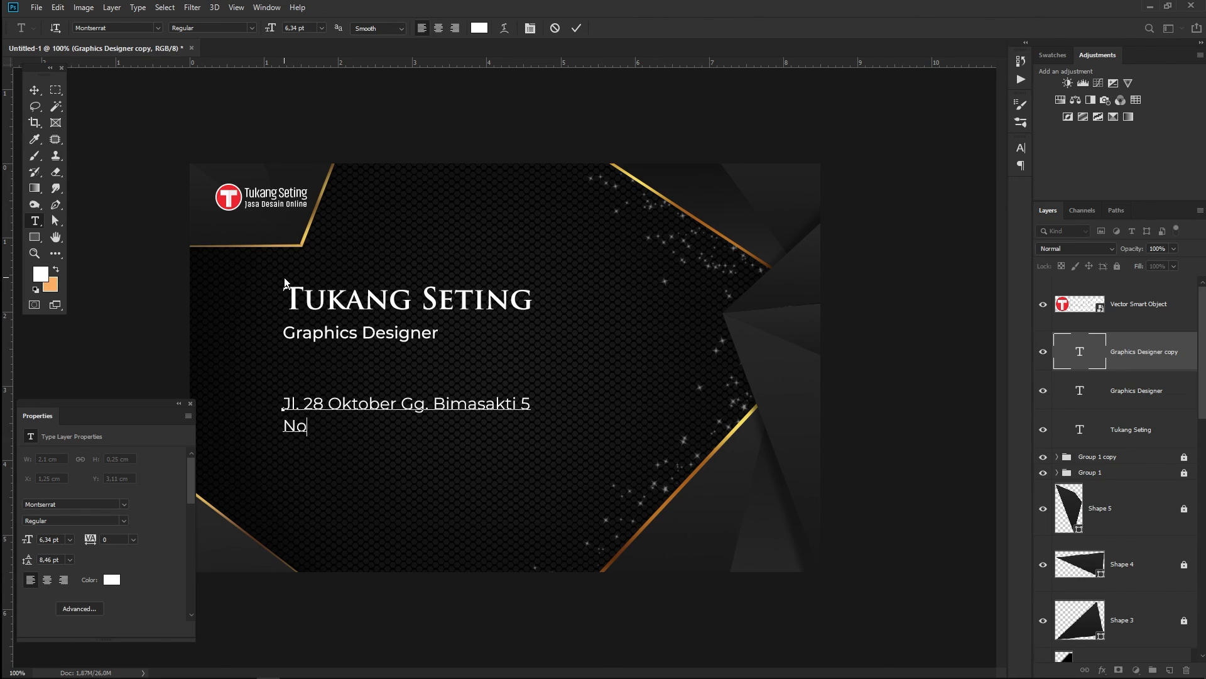
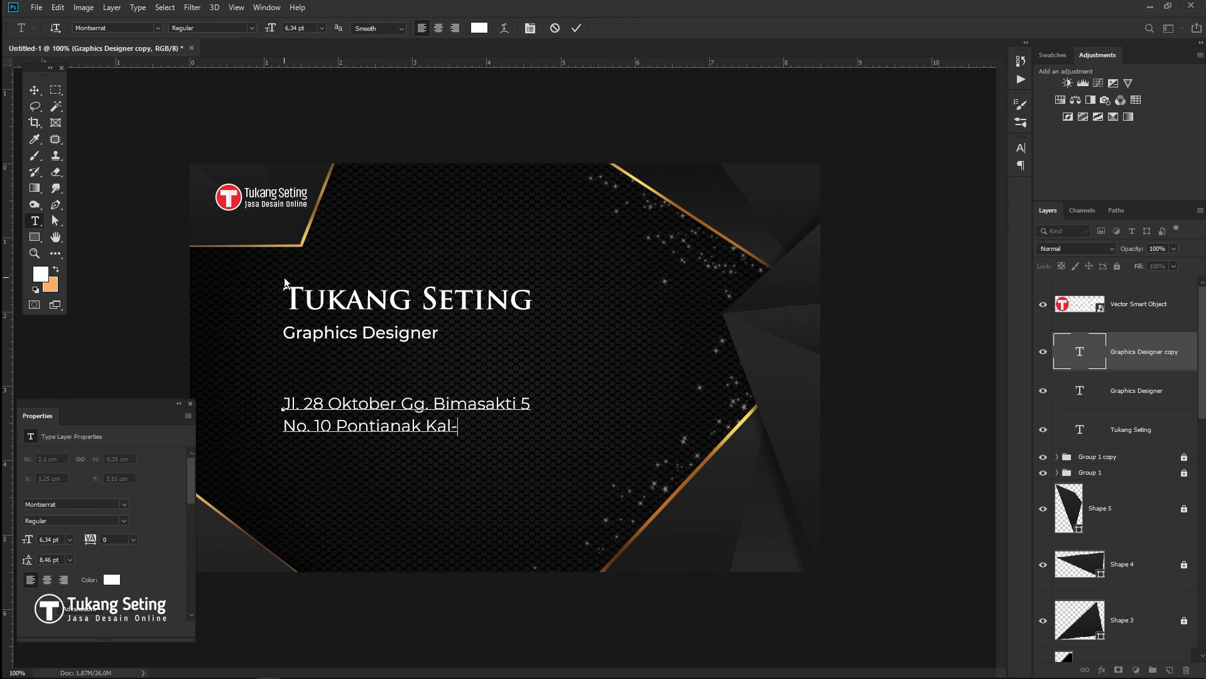
left_click(34, 91)
- Scale the address text down to about 4.85 pt and commit it
key("ctrl+t")
left_click_drag(533, 435, 472, 442)
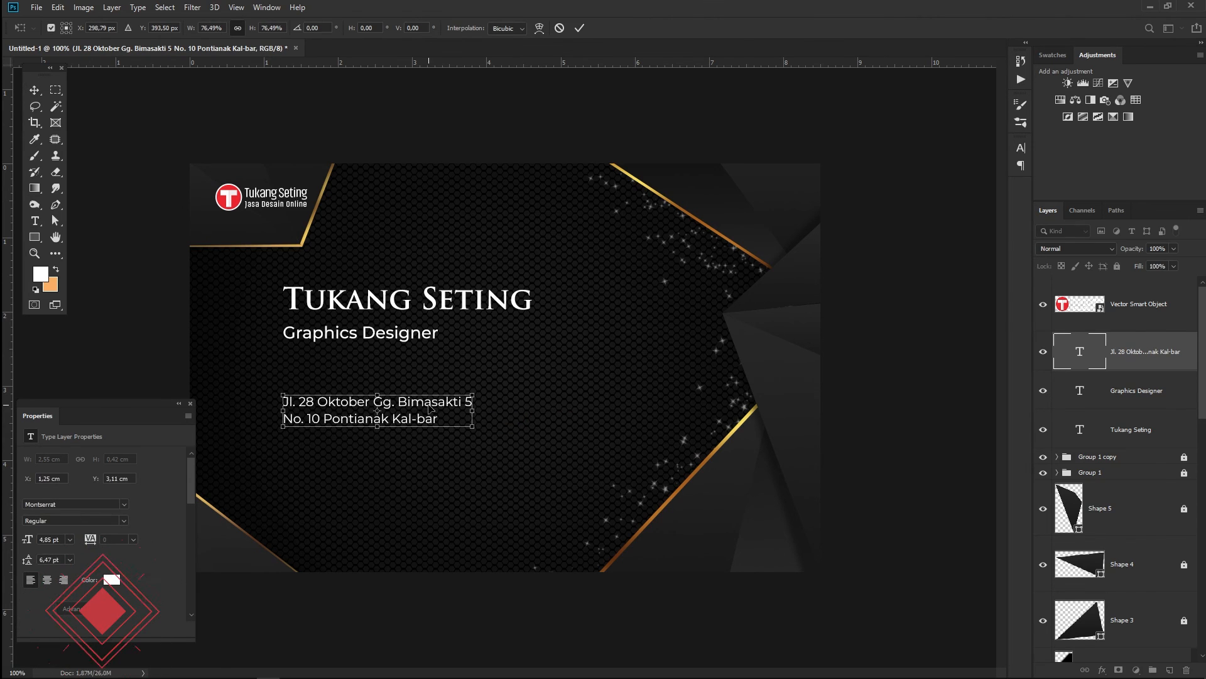
key("Return")
left_click(476, 619)
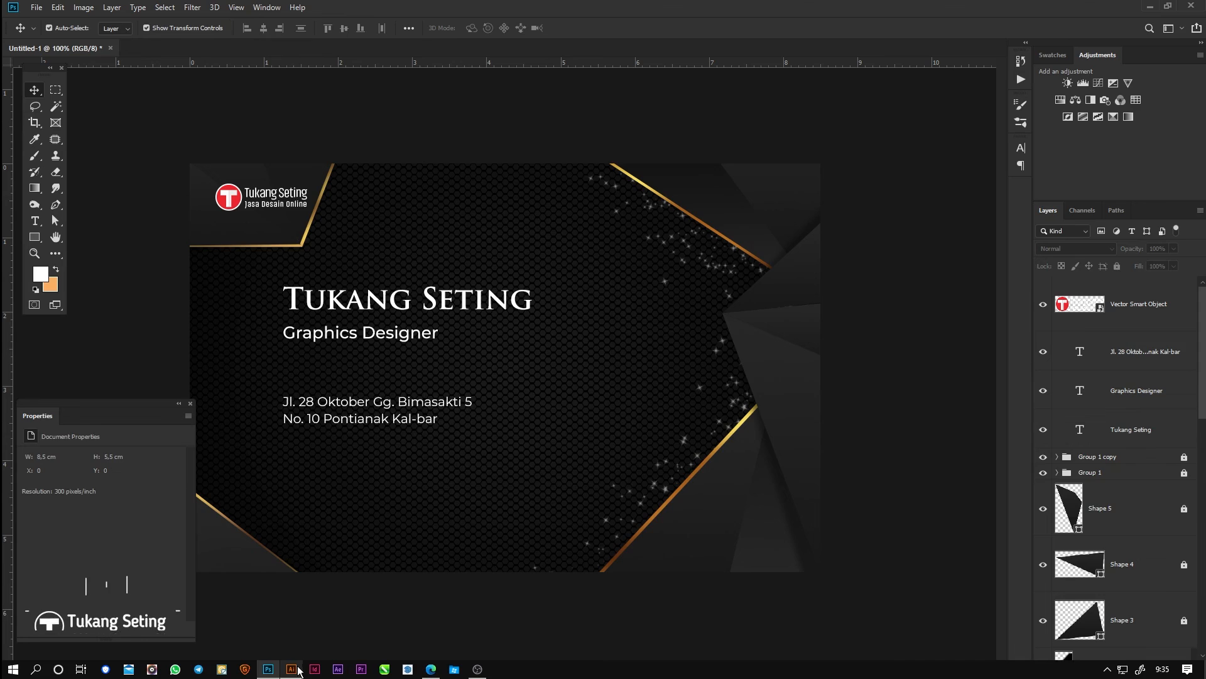
left_click(299, 671)
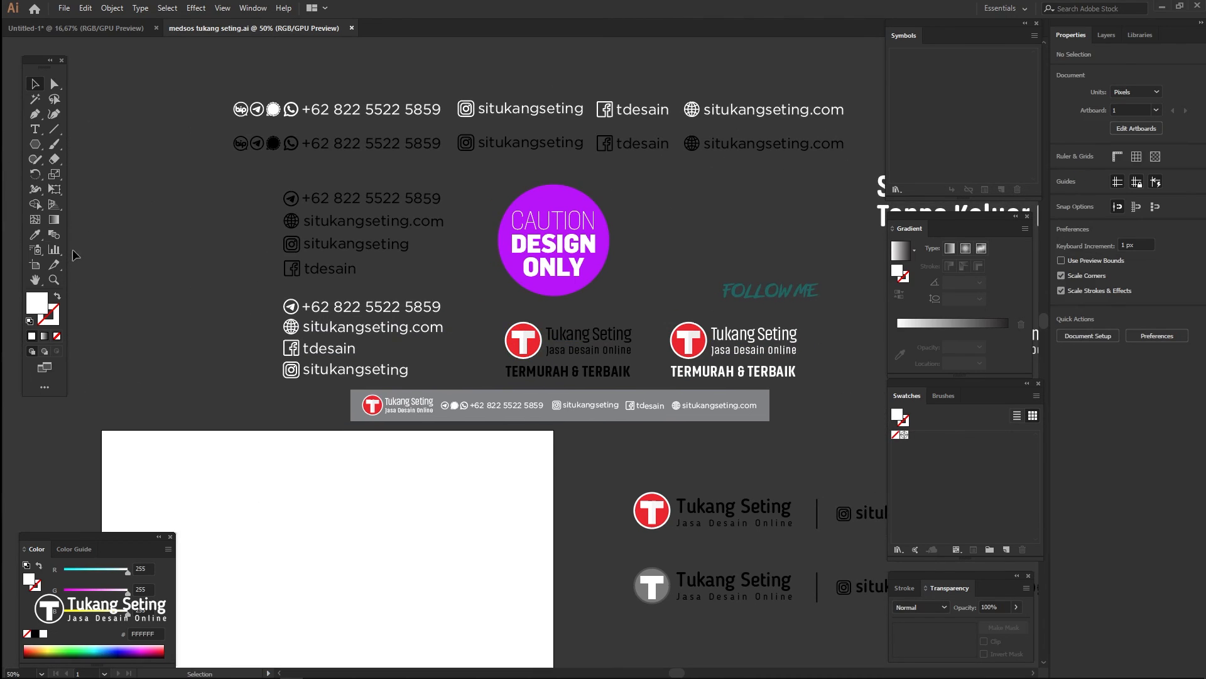
- In Illustrator, stack the phone, website and Instagram rows together and select all three
left_click_drag(367, 218, 251, 194)
left_click_drag(238, 290, 464, 334)
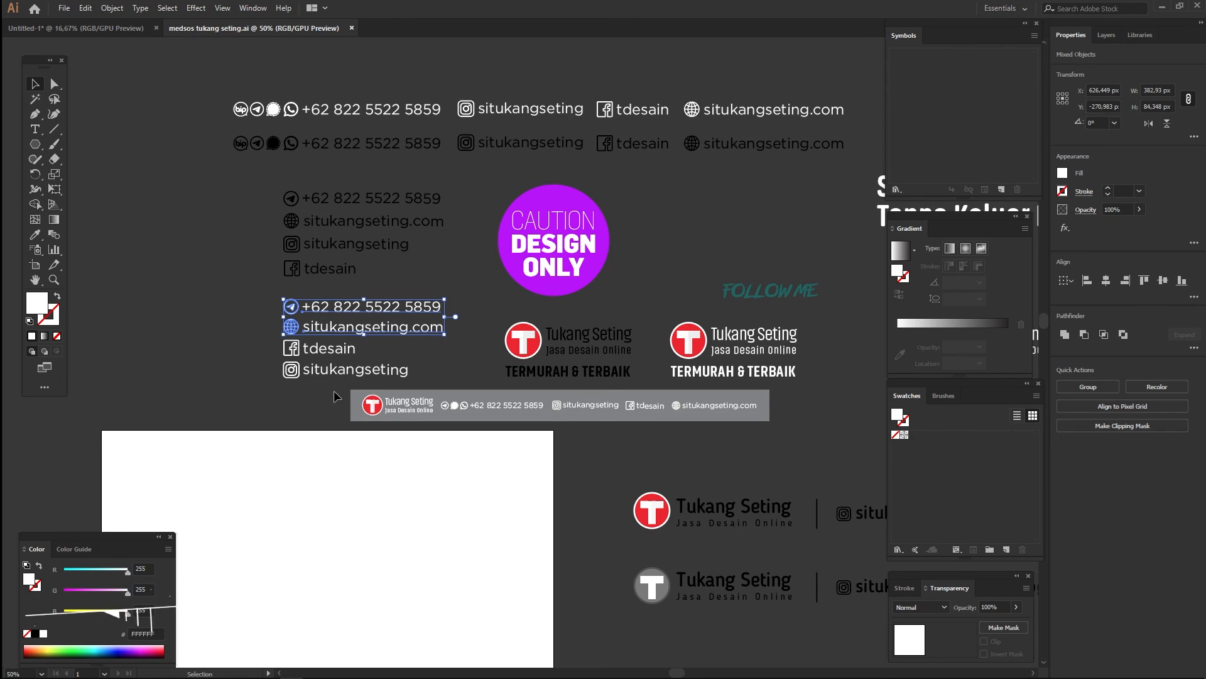
left_click_drag(304, 353, 140, 353)
left_click(371, 327)
left_click_drag(377, 331, 387, 352)
left_click_drag(238, 317, 387, 380)
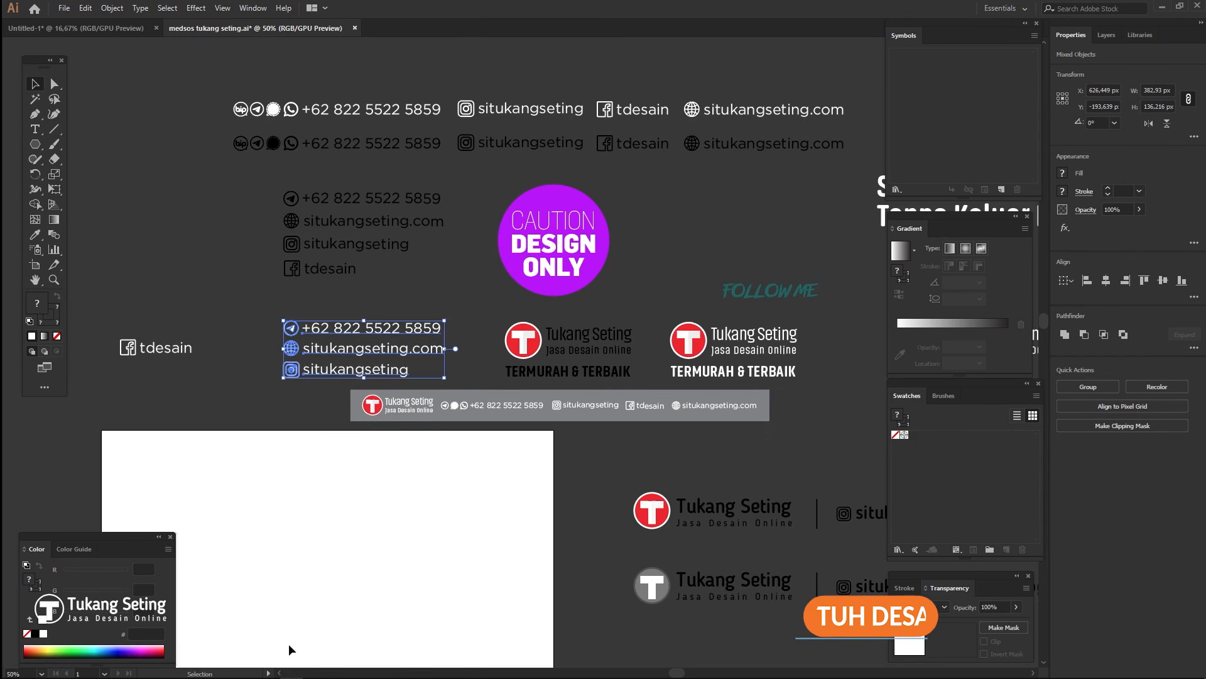
- Paste the contact rows into the Photoshop card as a Smart Object
left_click(268, 669)
key("ctrl+v")
key("Return")
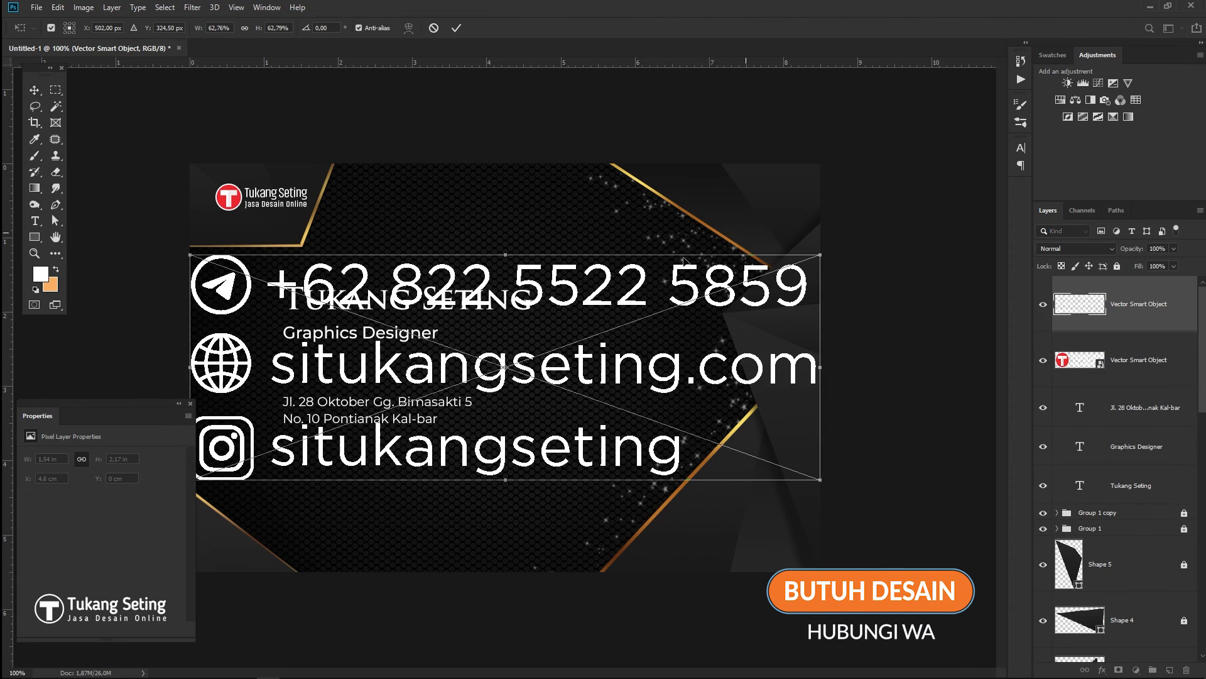
- Shrink the pasted contact rows and position them beneath the address
left_click_drag(822, 257, 412, 482)
key("Return")
left_click(884, 358)
key("ctrl+minus")
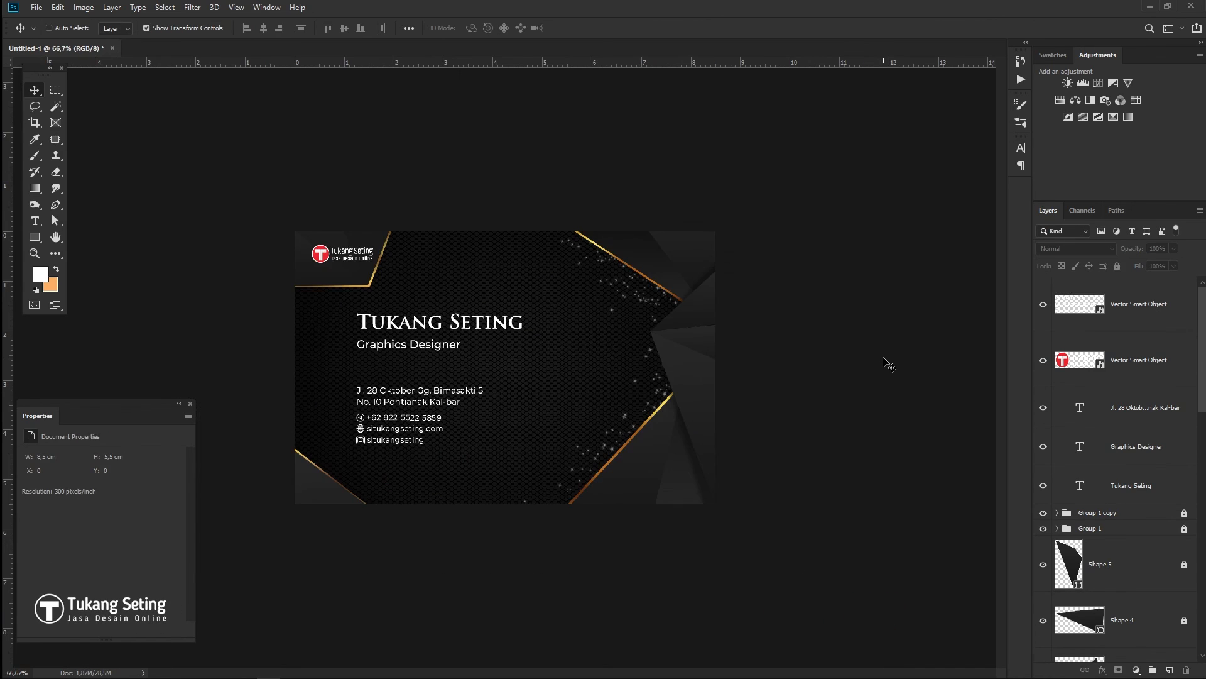
- Enlarge the name and subtitle together, then nudge the address and contacts up slightly
left_click(371, 327)
left_click(377, 344, "shift")
key("ctrl+t")
left_click_drag(524, 352, 564, 368)
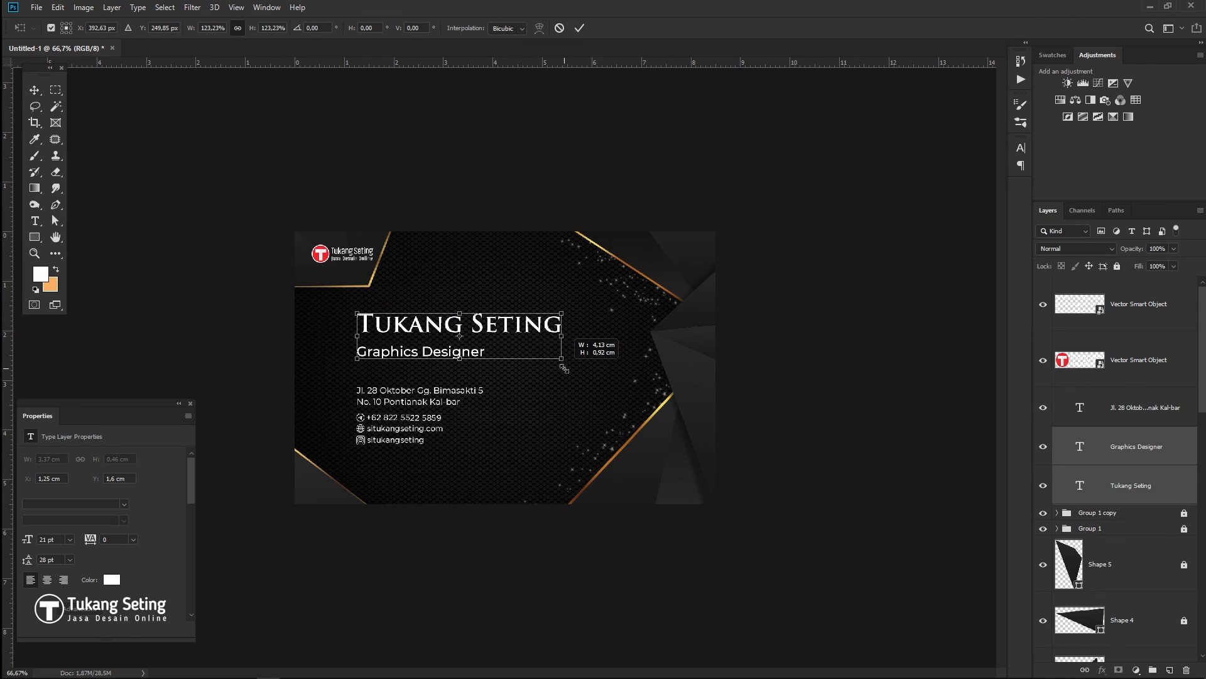
key("Return")
left_click(405, 392)
left_click_drag(406, 392, 408, 385)
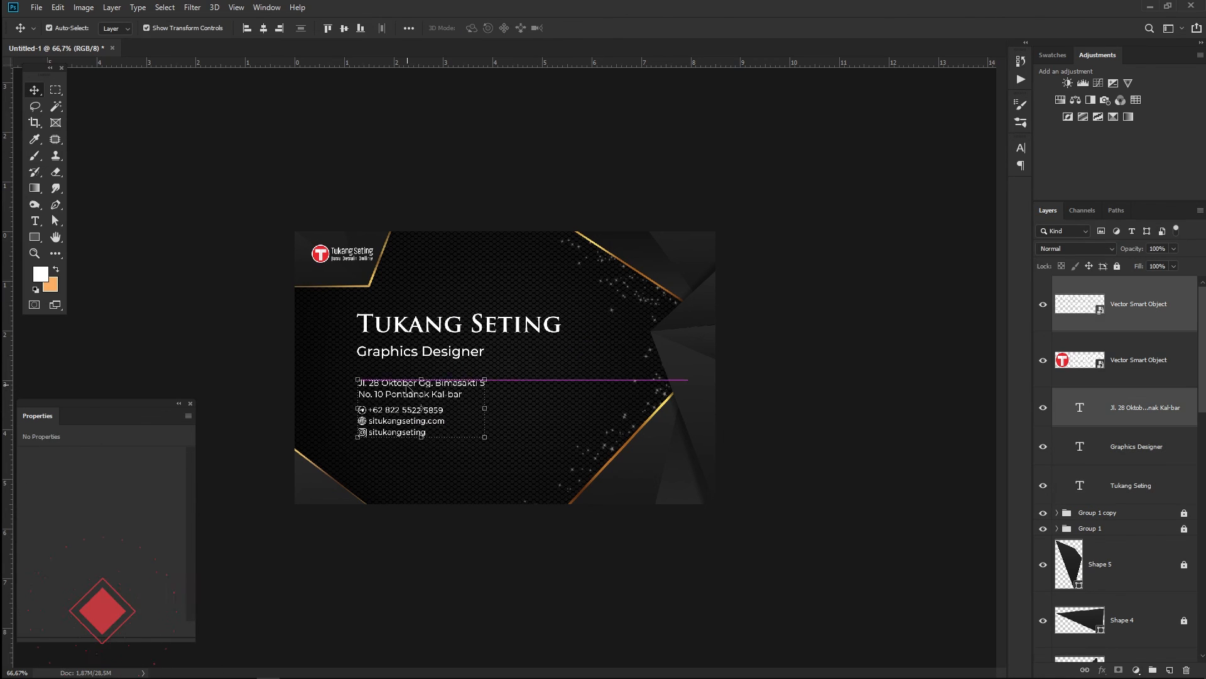
- Change the heading text to the card owner's name and preview the card at actual size
left_click(34, 220)
left_click_drag(375, 324, 561, 322)
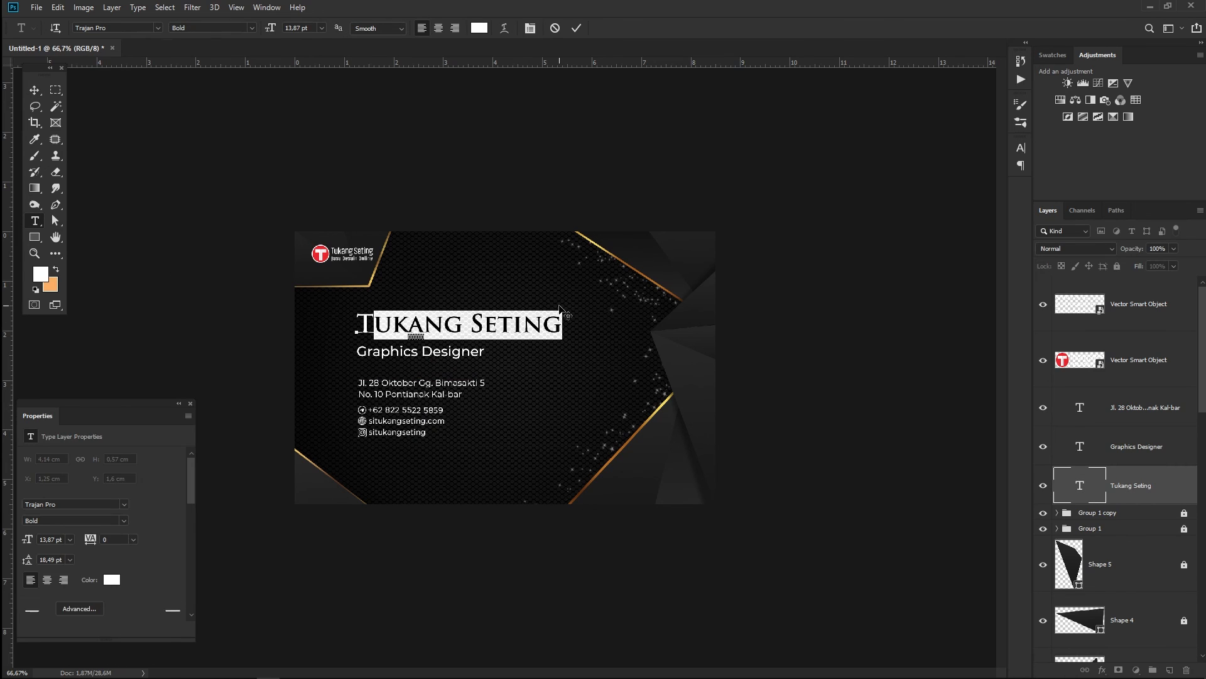
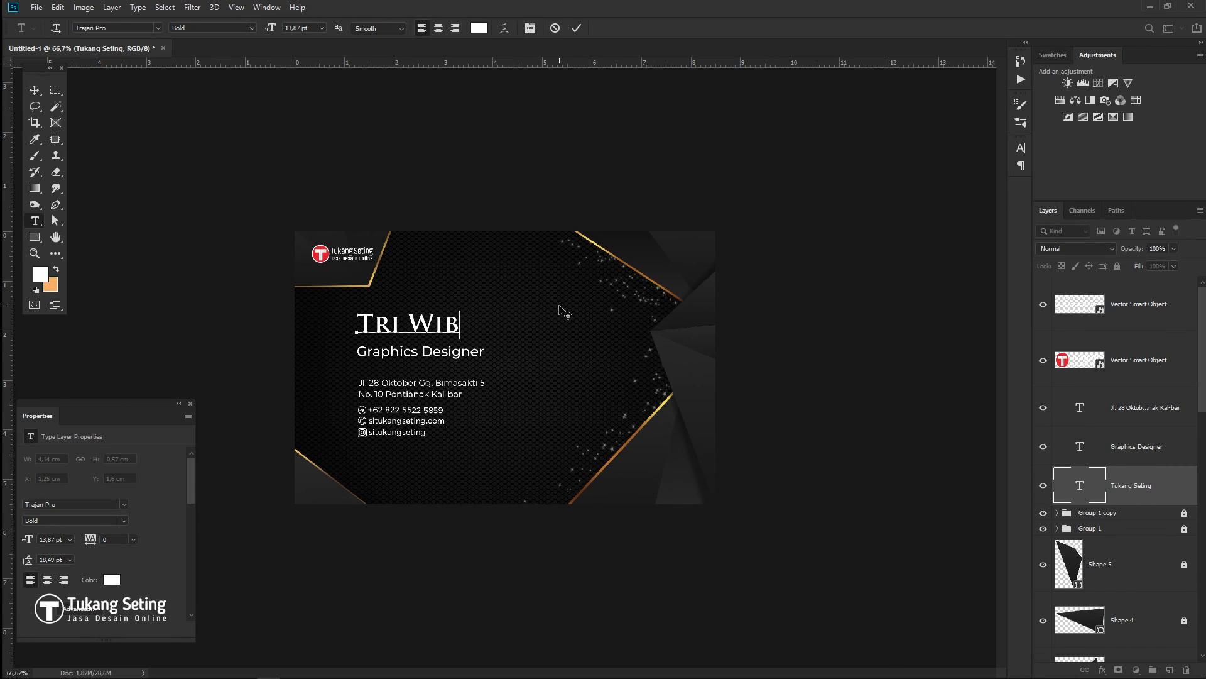
left_click(35, 90)
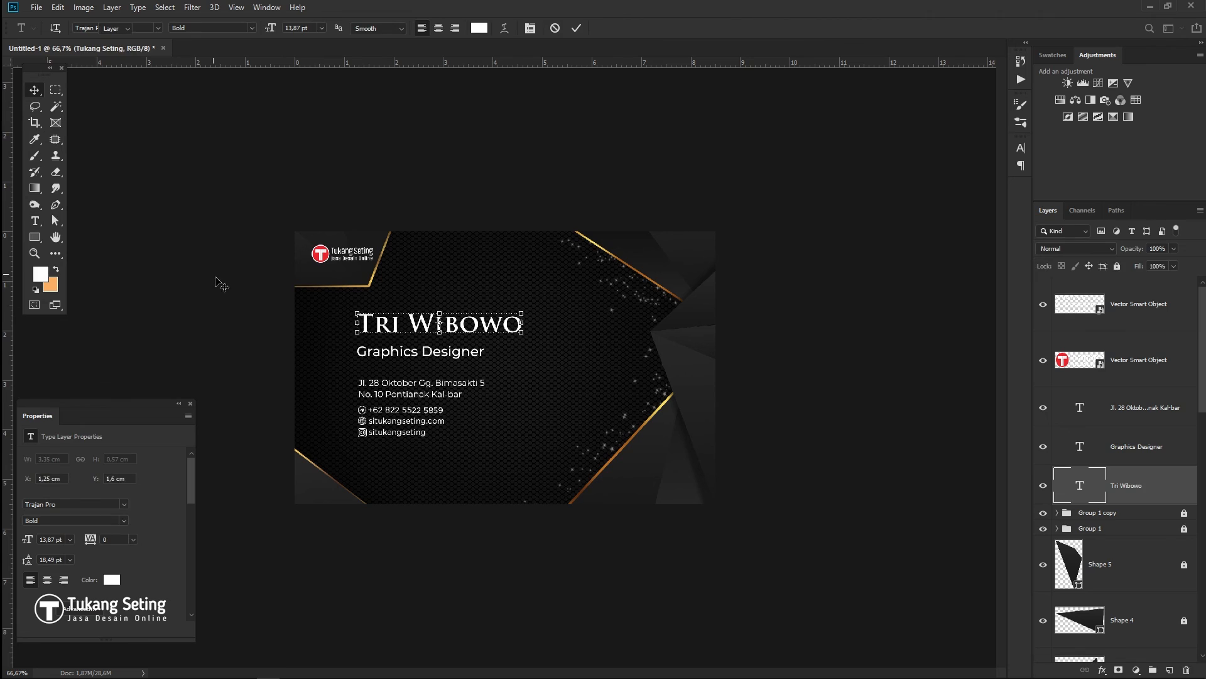
left_click(216, 279)
key("Tab")
key("ctrl+1")
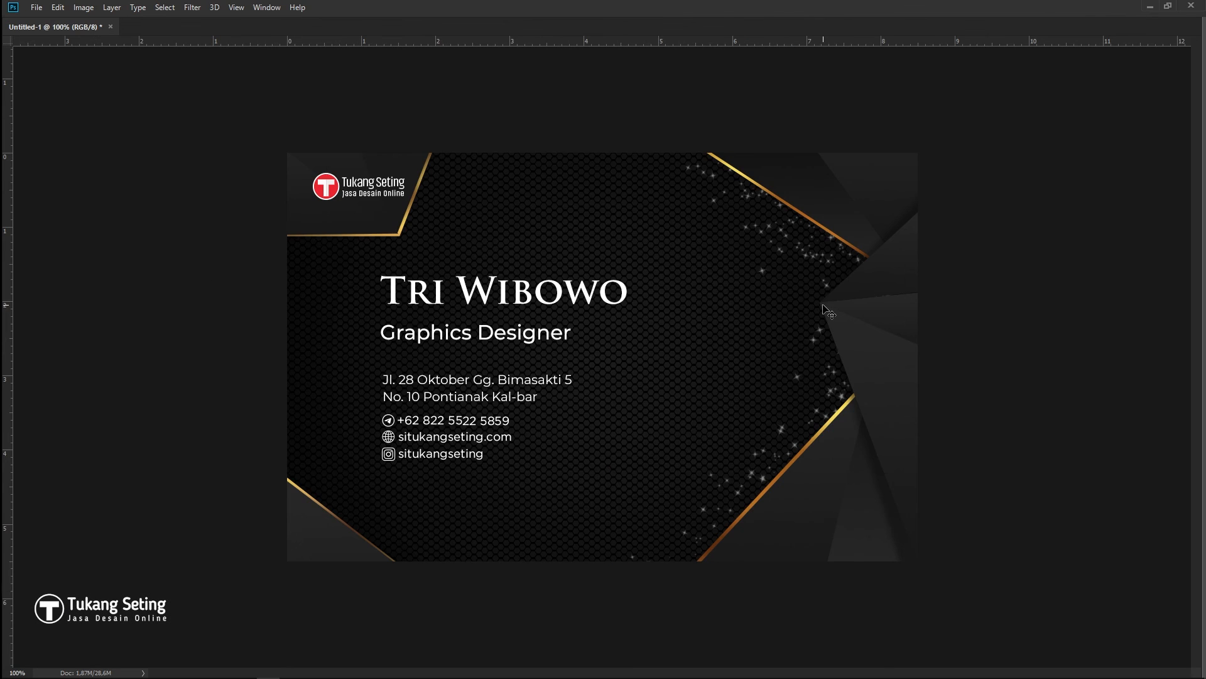